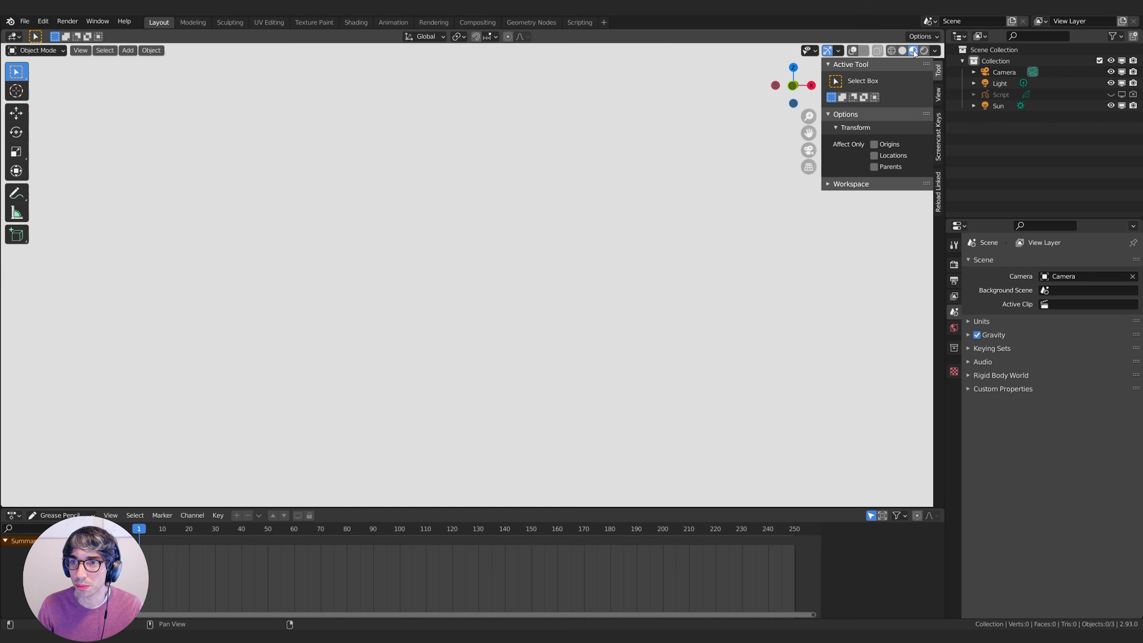
Keep Scene World lighting active for the viewport shading and set the world background color to pure white with value 1.000
click(933, 51)
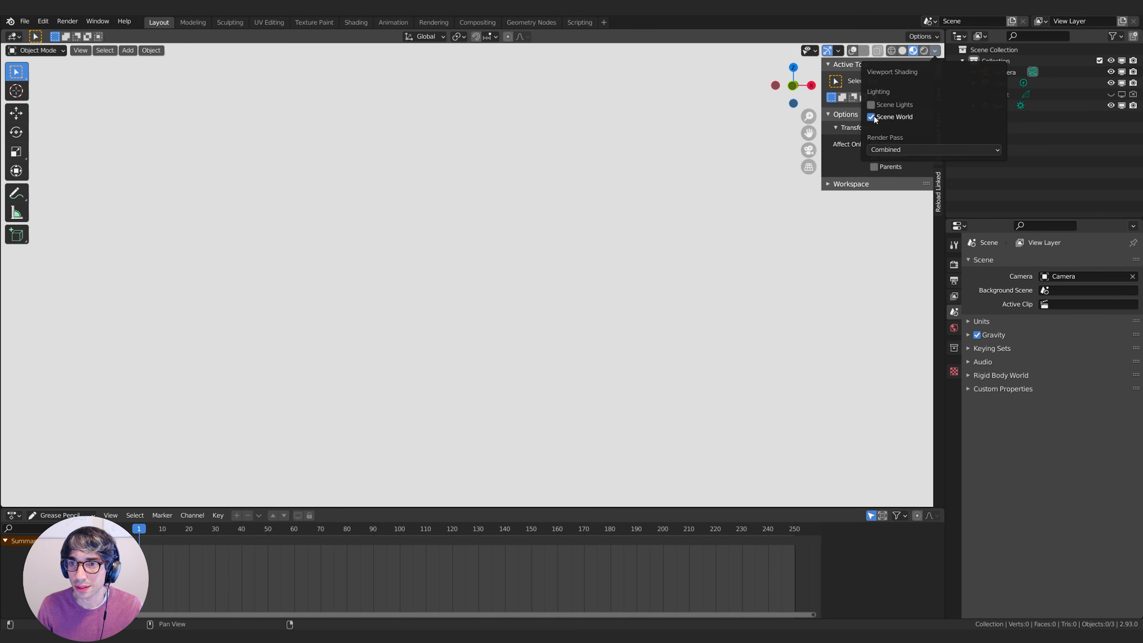
click(954, 327)
click(1089, 338)
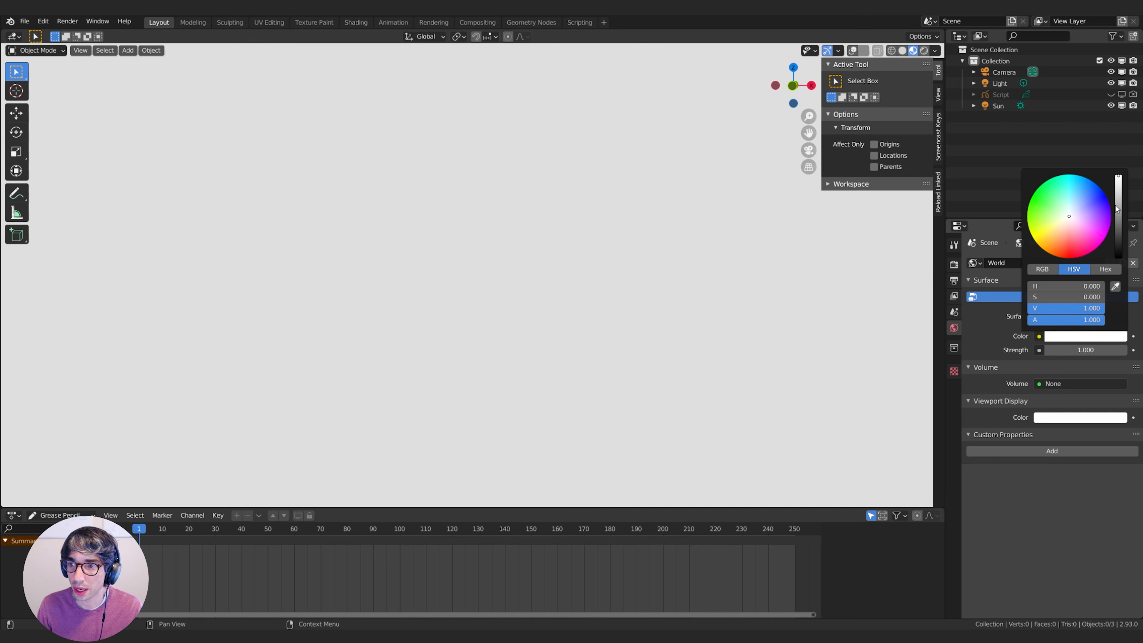
mouse_move(1119, 187)
mouse_down()
mouse_move(1118, 202)
mouse_move(1119, 174)
mouse_up()
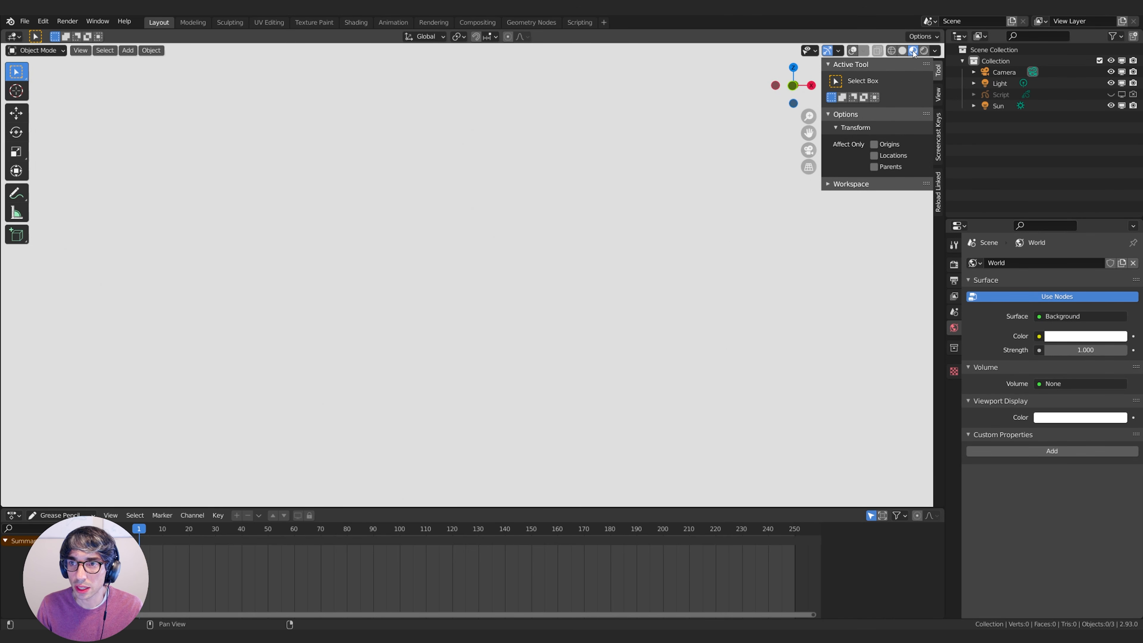
Show the viewport overlays and hide them again to compare the view with and without them
click(852, 50)
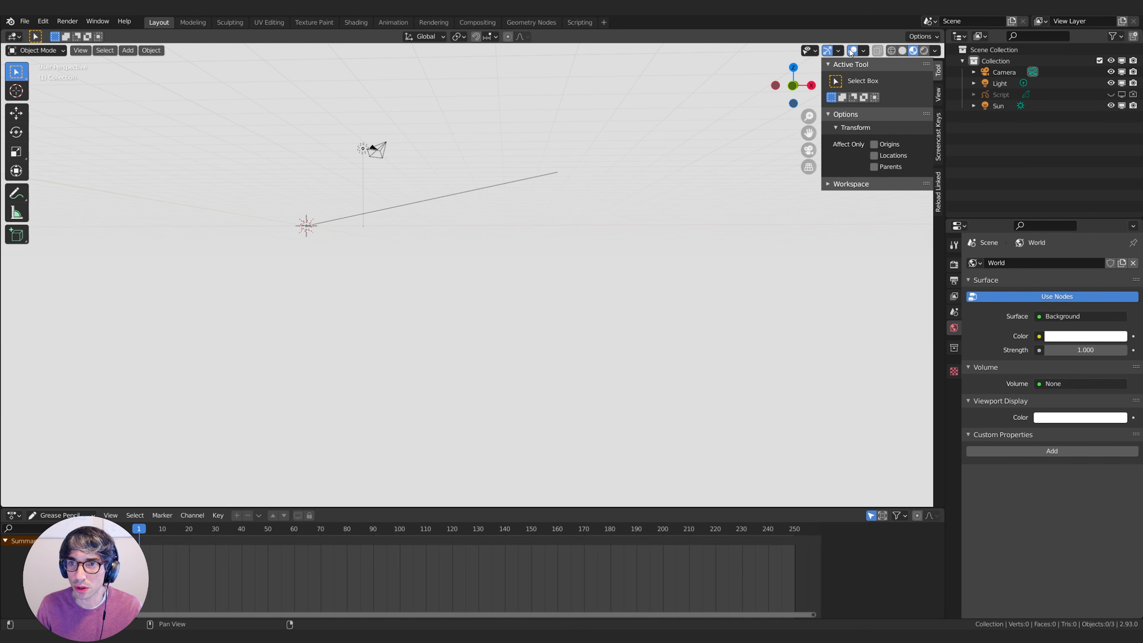
click(852, 51)
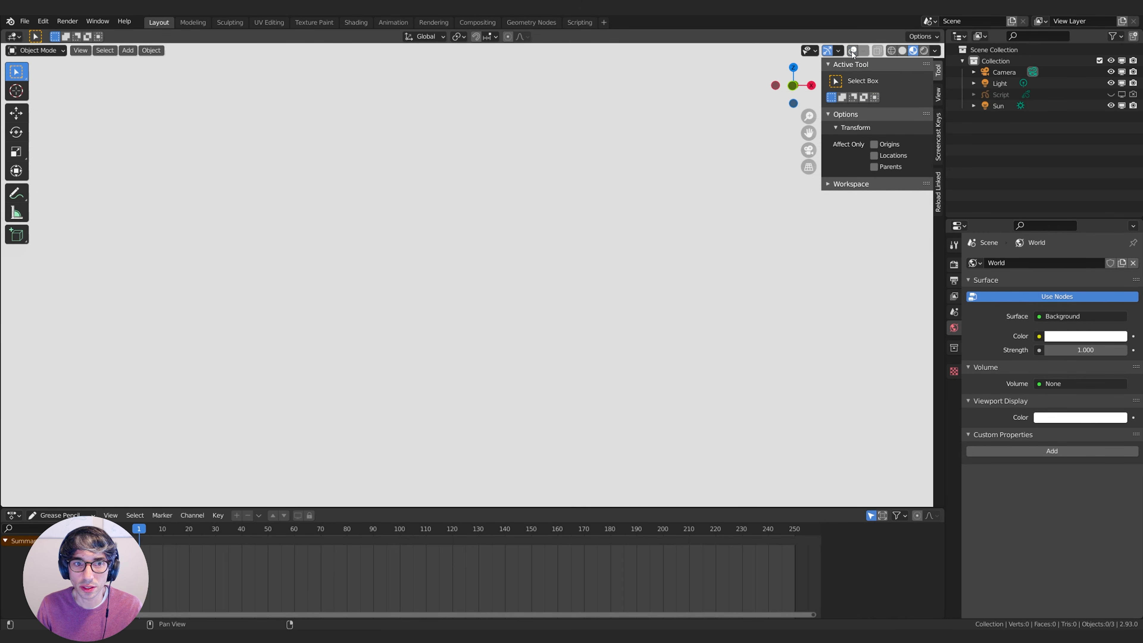
click(853, 51)
click(852, 51)
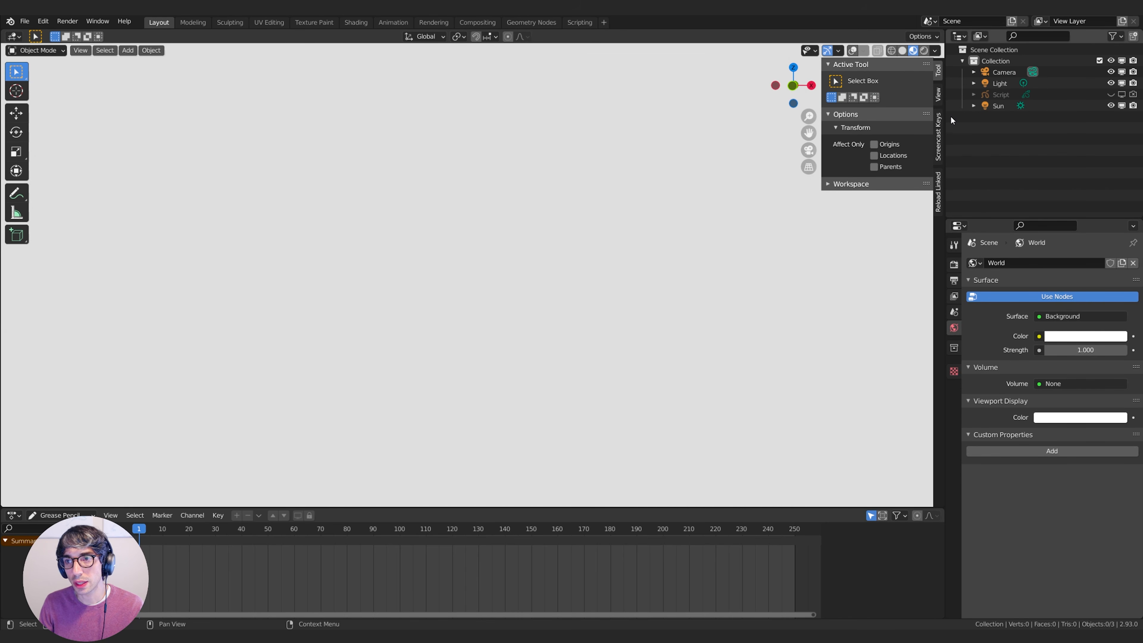
Select the scene's Camera, open its object data properties and look through the camera
click(1004, 72)
click(954, 266)
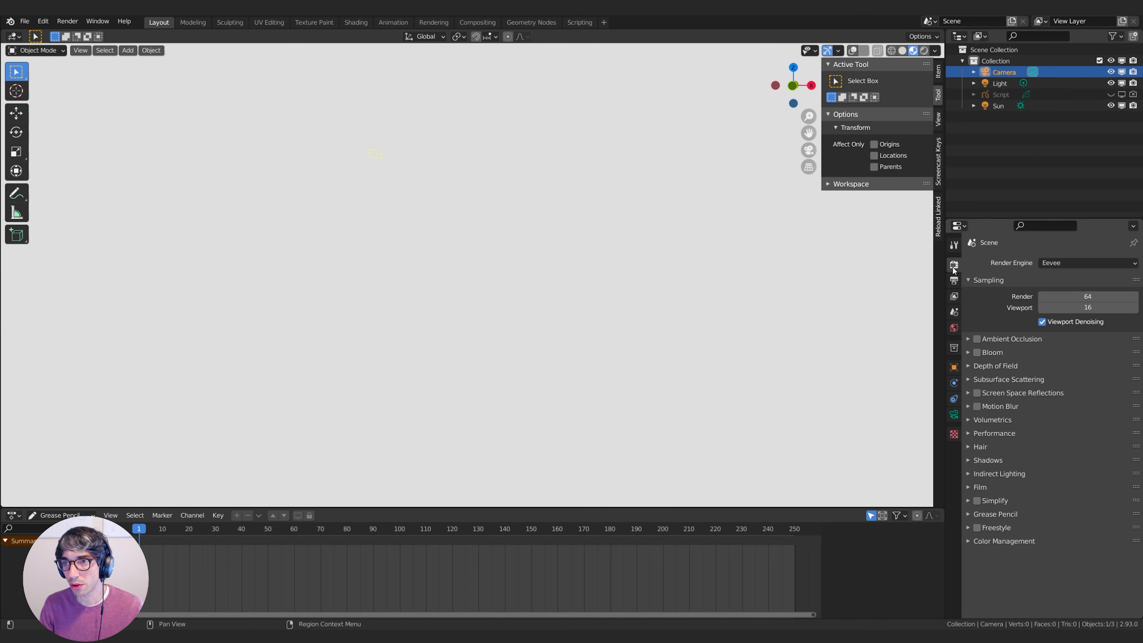
click(954, 415)
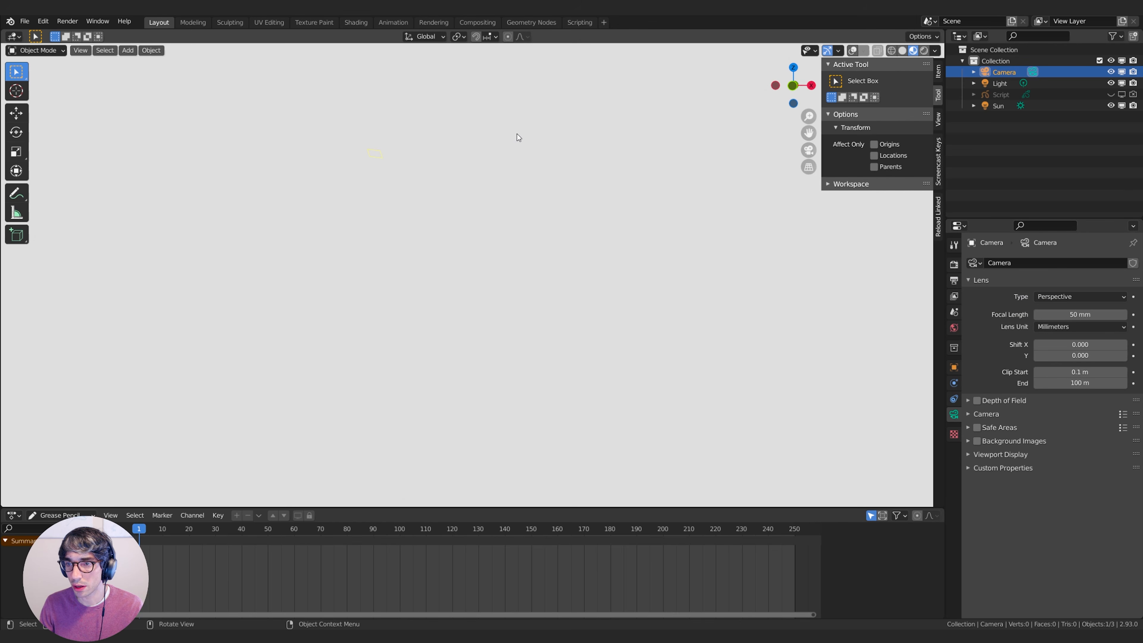
key(KP_0)
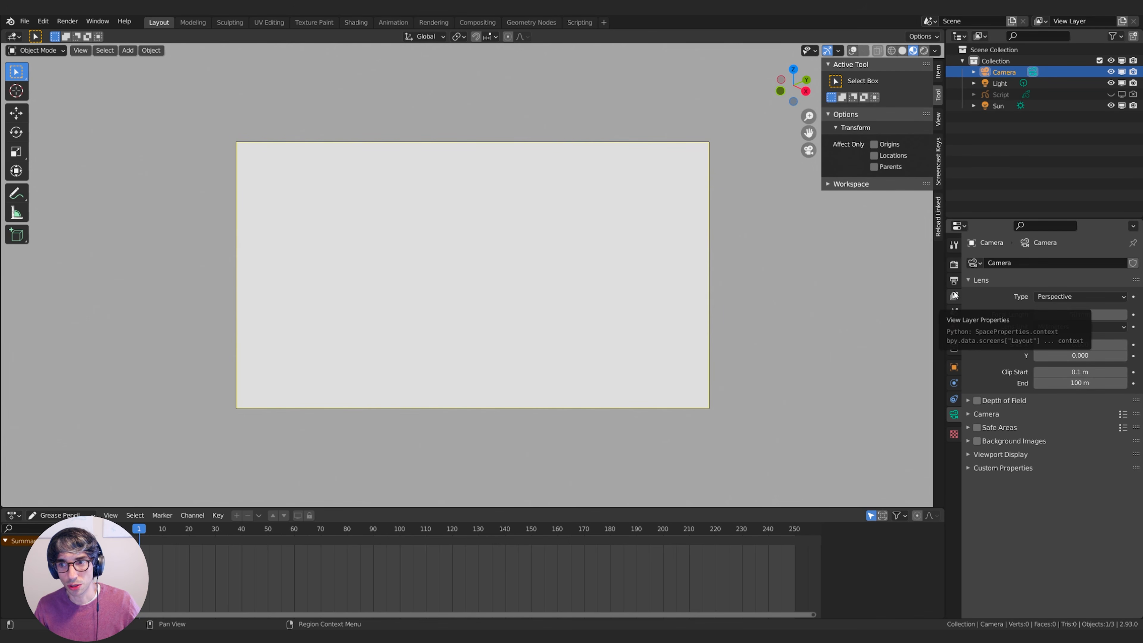
Set the output's horizontal resolution to 2538 px for a wide camera frame
click(954, 281)
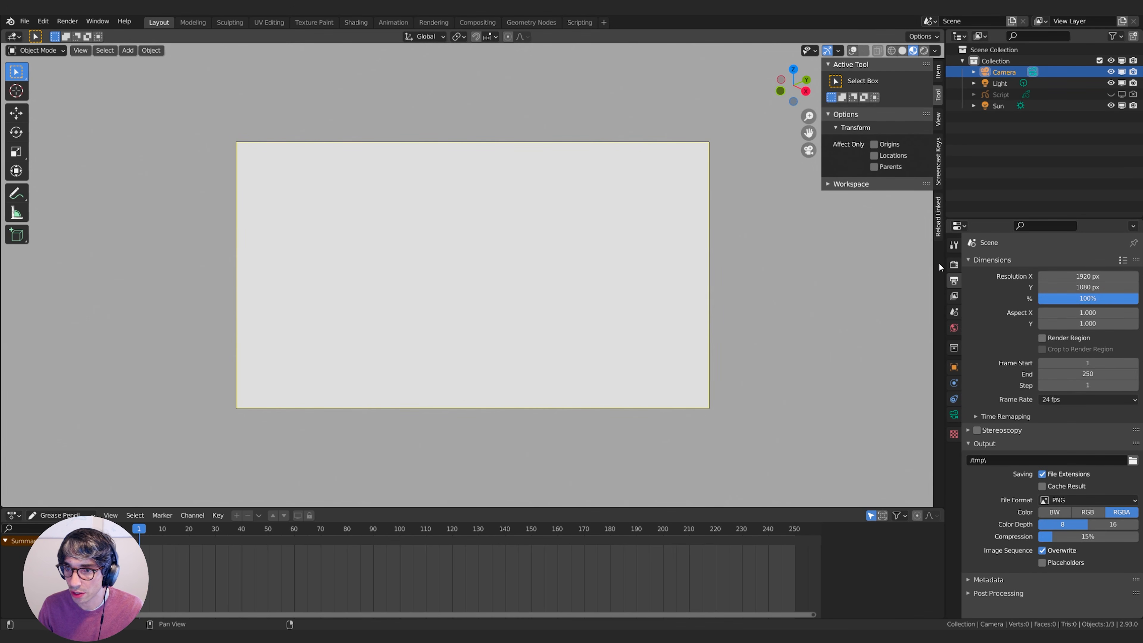
click(1079, 276)
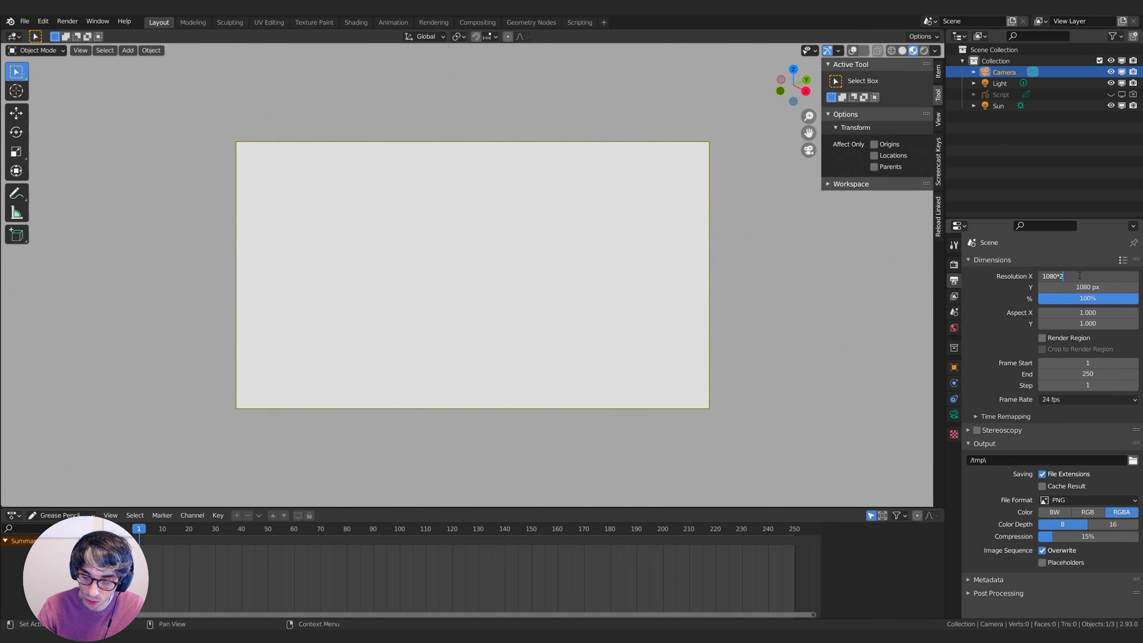
key(Return)
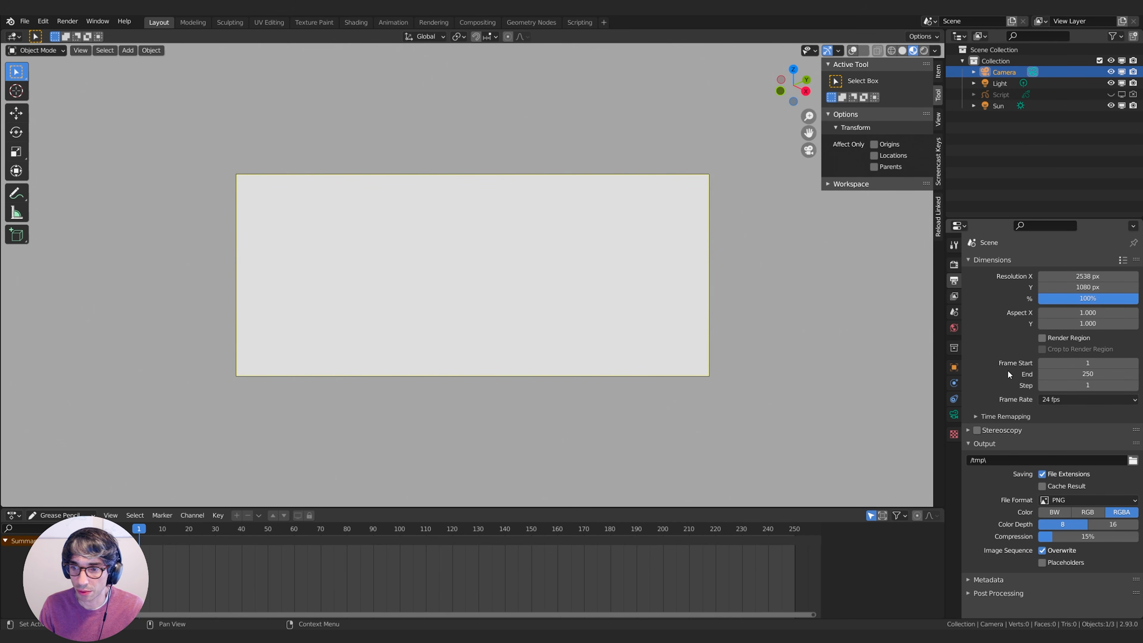
Set the camera's passepartout opacity to 1.000 in its viewport display settings
click(954, 414)
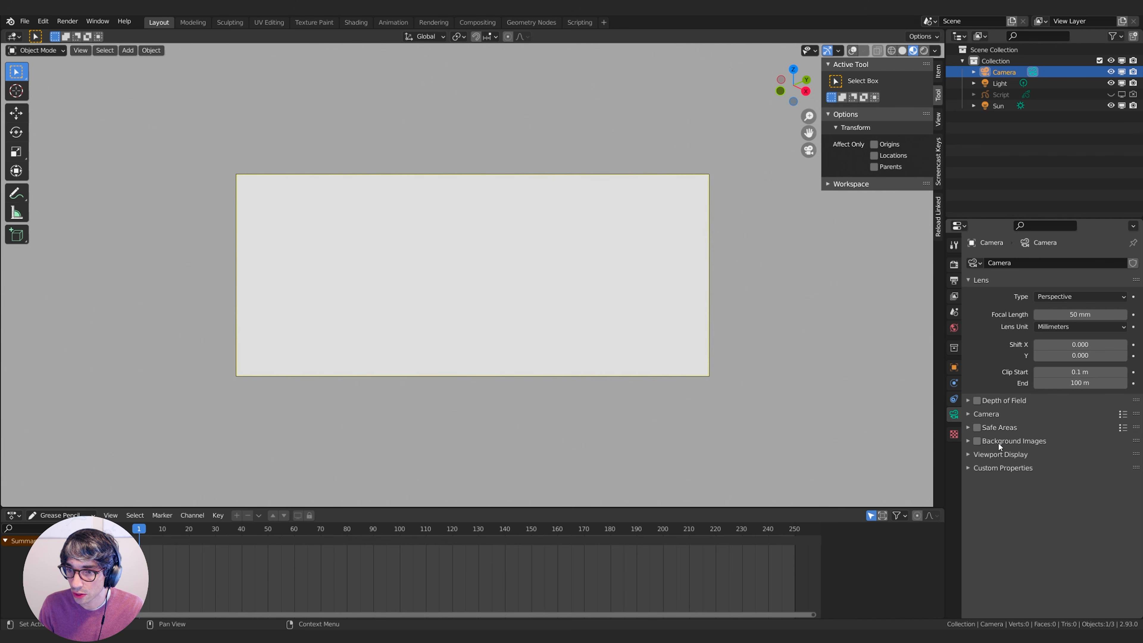
click(992, 453)
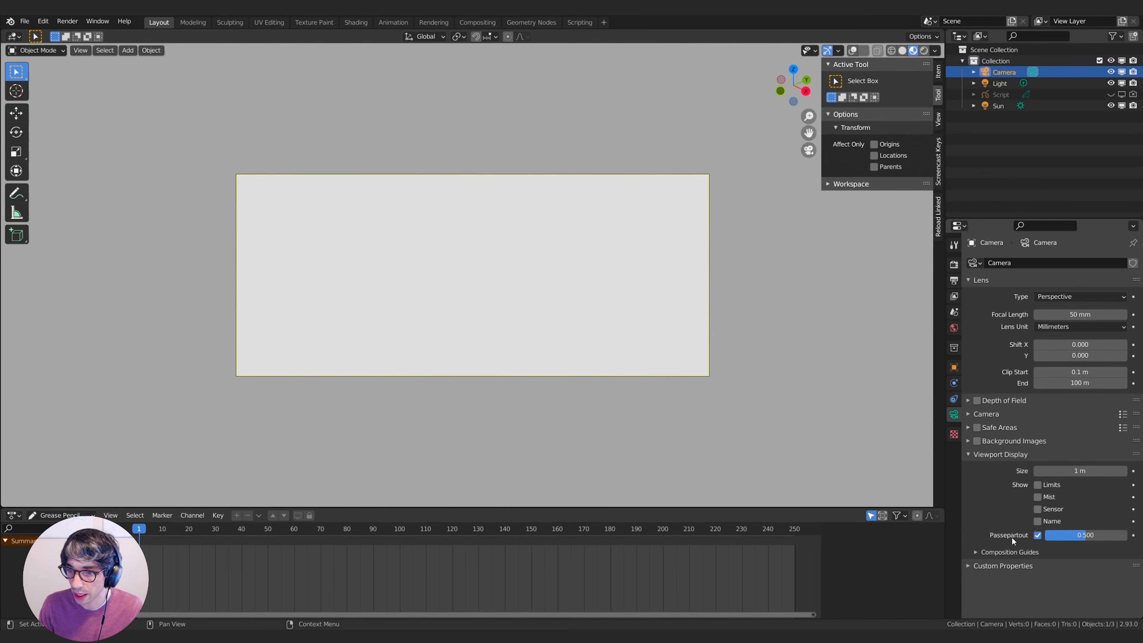
drag(1077, 537, 1130, 537)
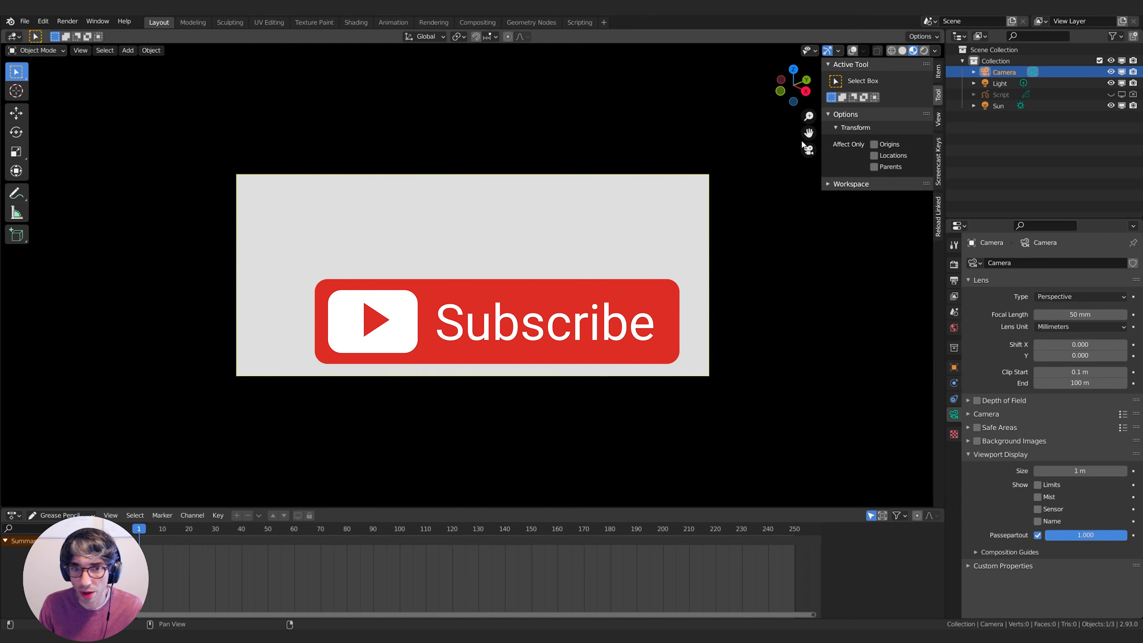
scroll(751, 326, up, 3)
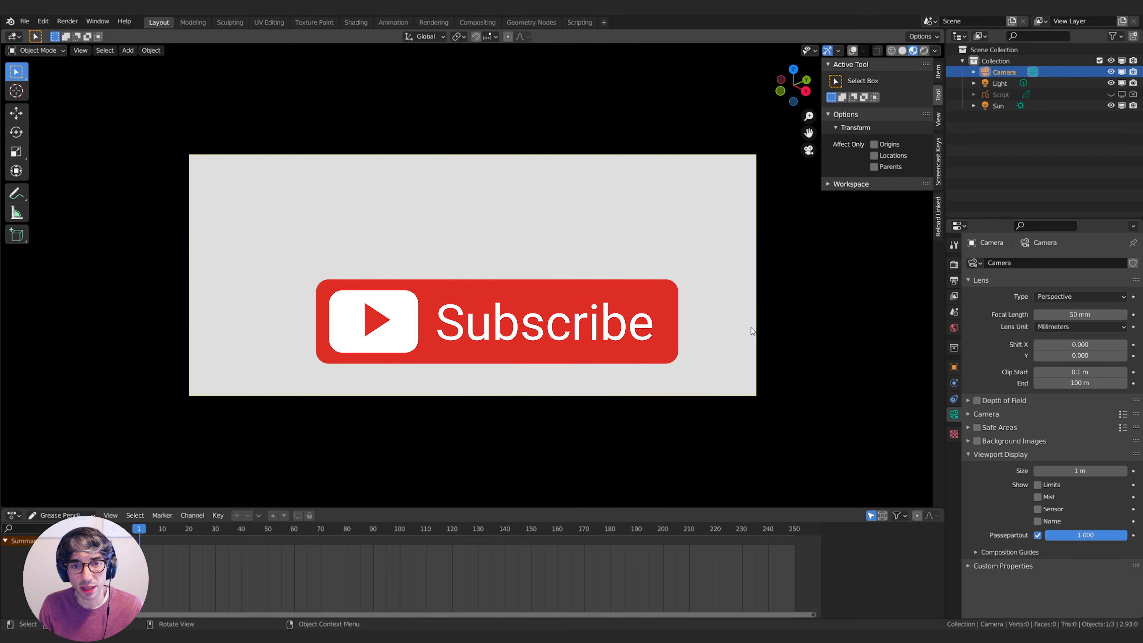
scroll(753, 332, down, 1)
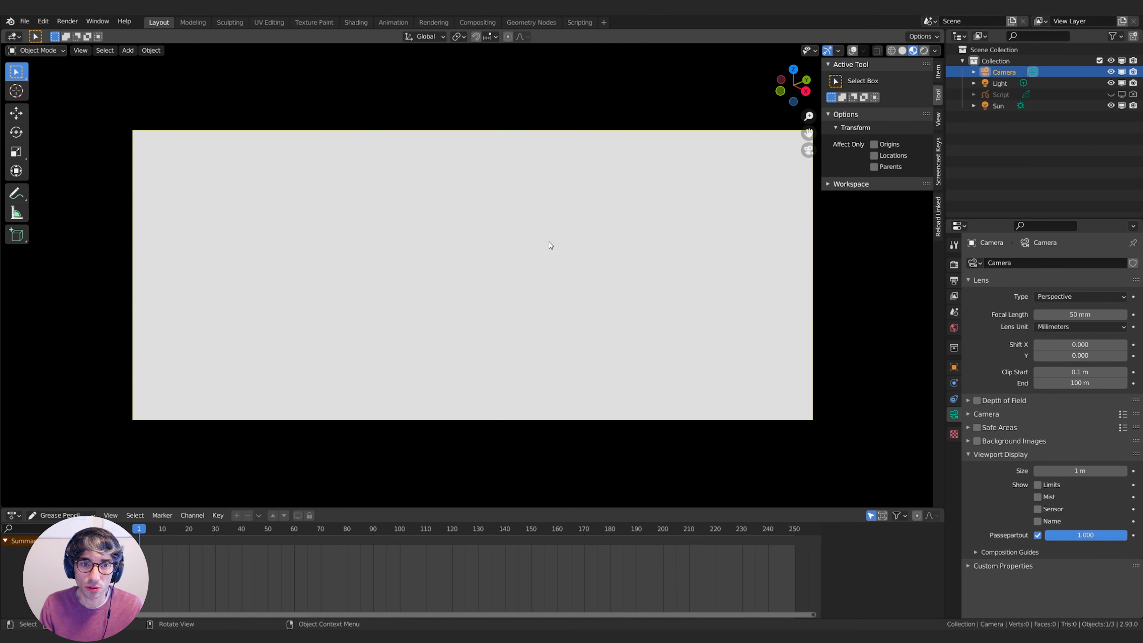
scroll(511, 242, up, 1)
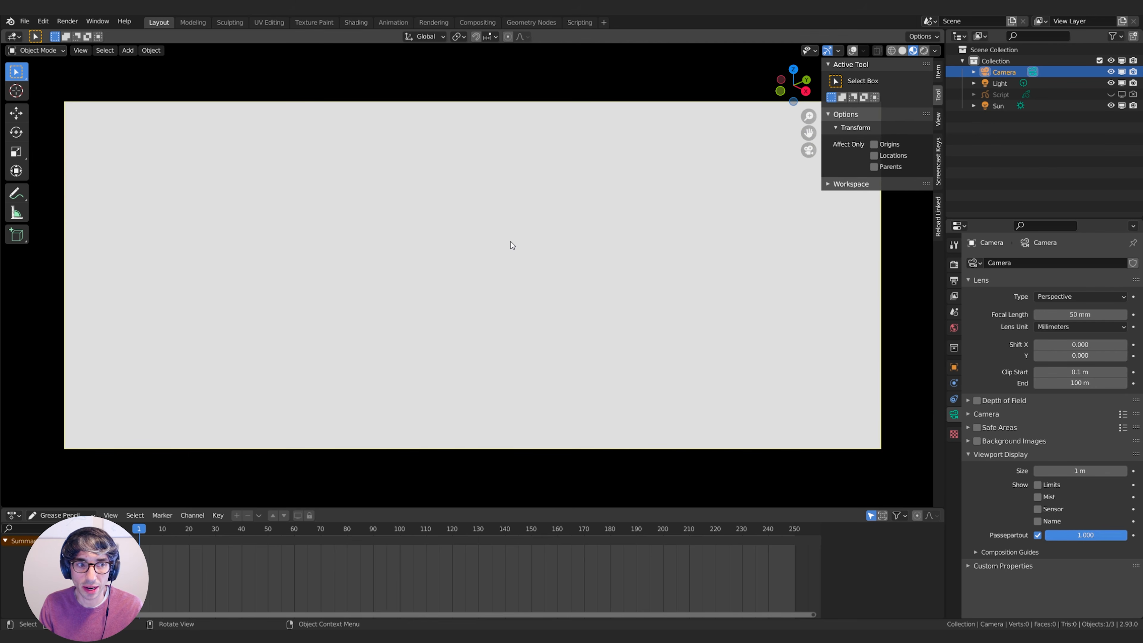
scroll(511, 241, down, 2)
scroll(511, 241, up, 2)
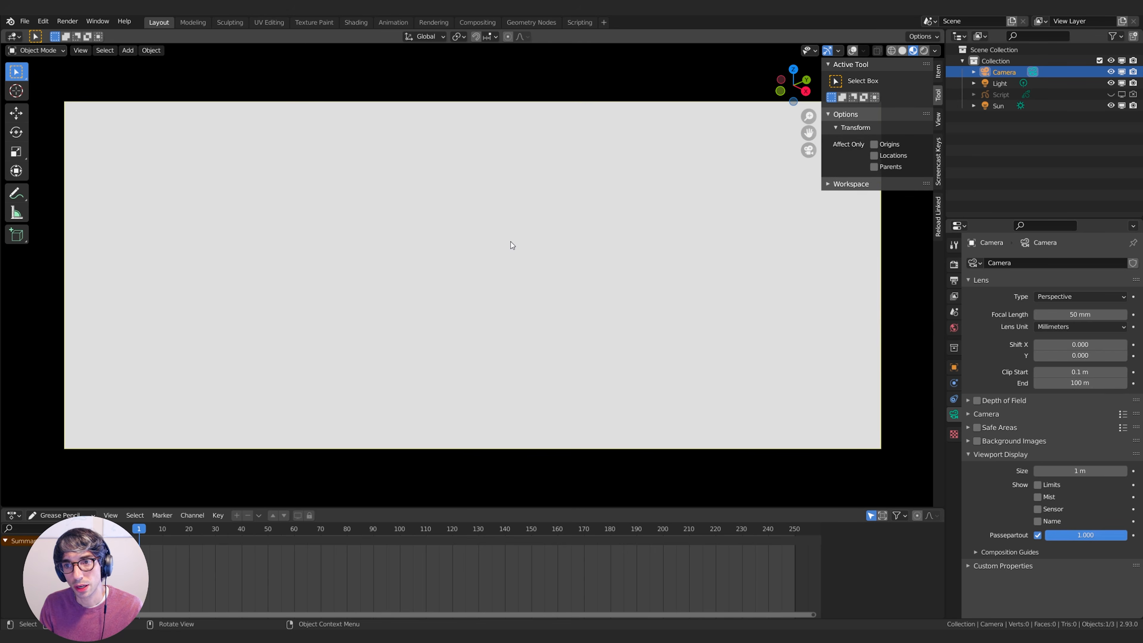
scroll(511, 241, down, 1)
Try the Camera to View lock with the viewport overlays shown, and release the lock again
click(939, 119)
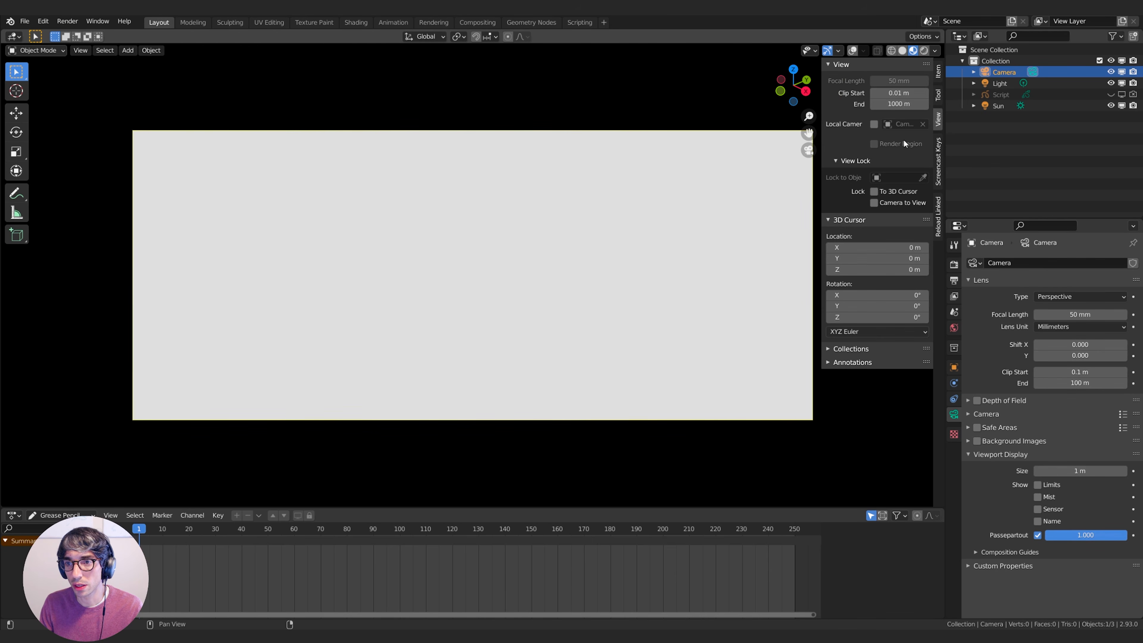
click(874, 203)
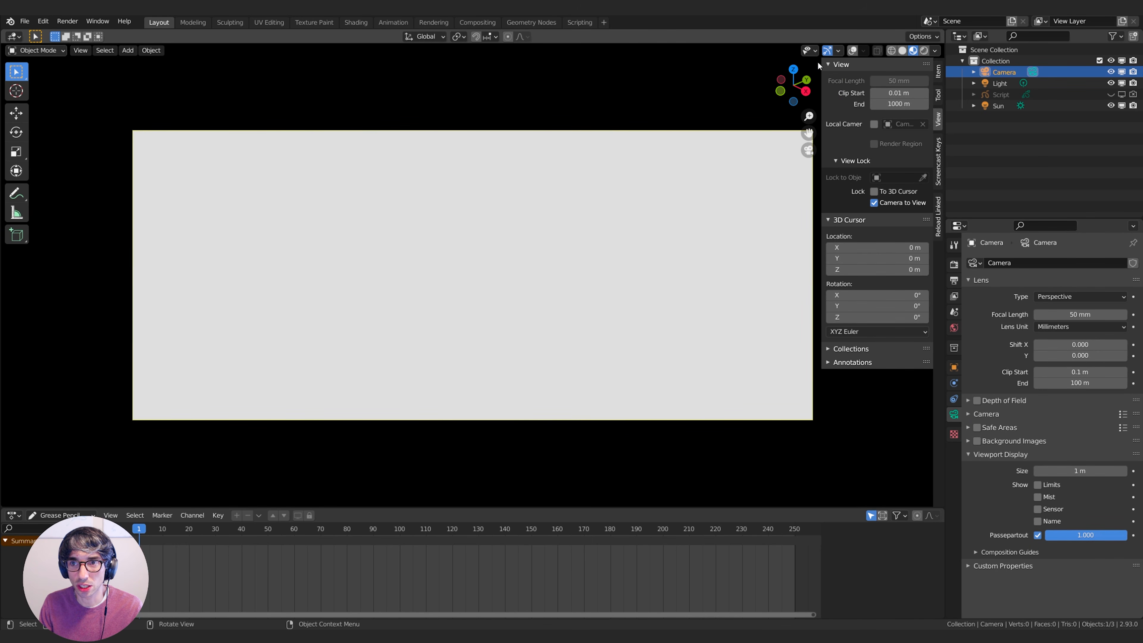
click(853, 50)
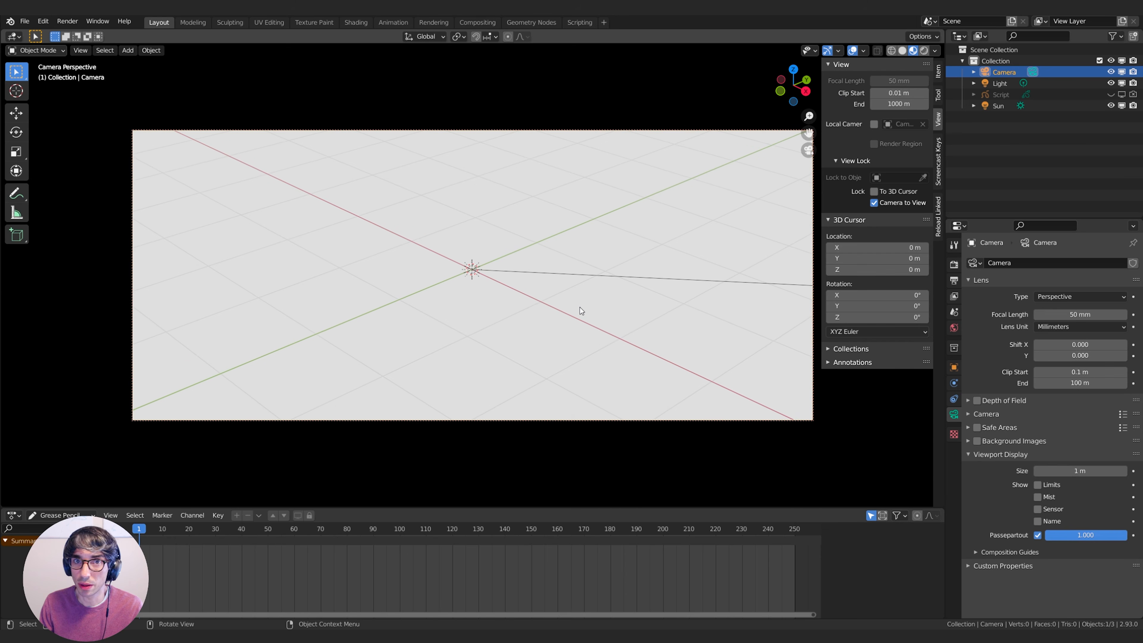
click(875, 203)
Close the viewport sidebar and hide the viewport overlays
scroll(412, 237, down, 3)
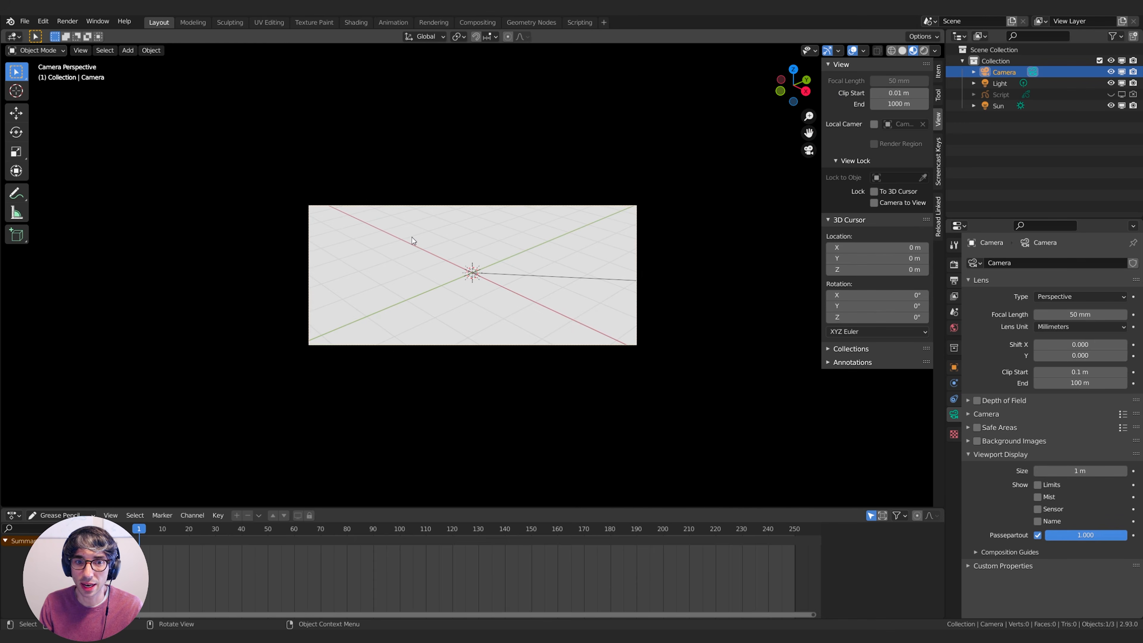
scroll(412, 238, up, 4)
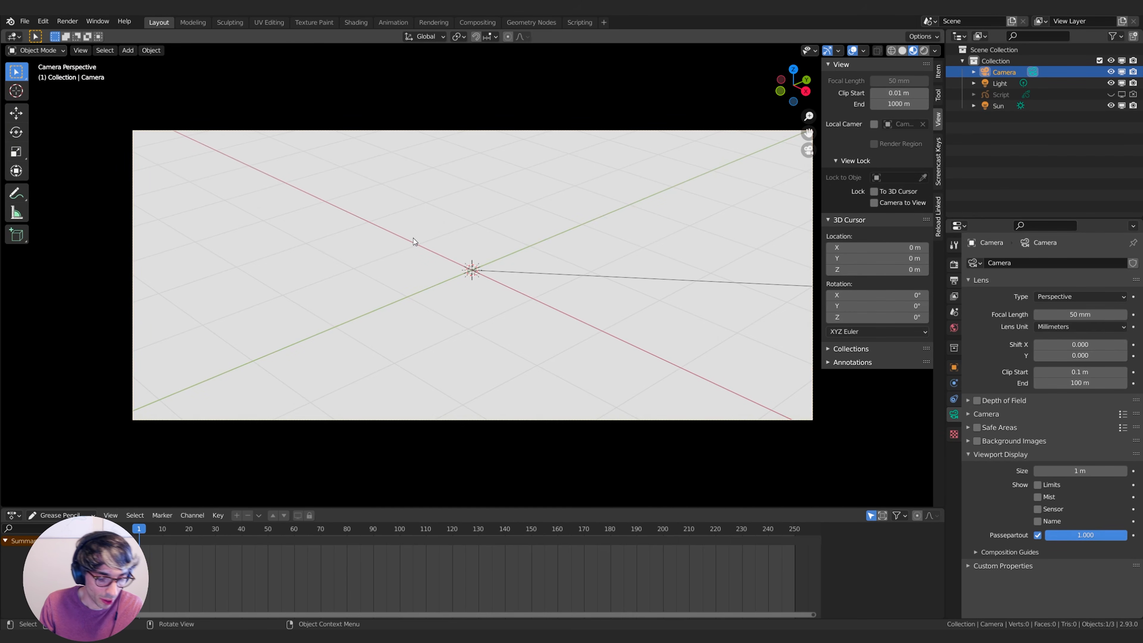
key(n)
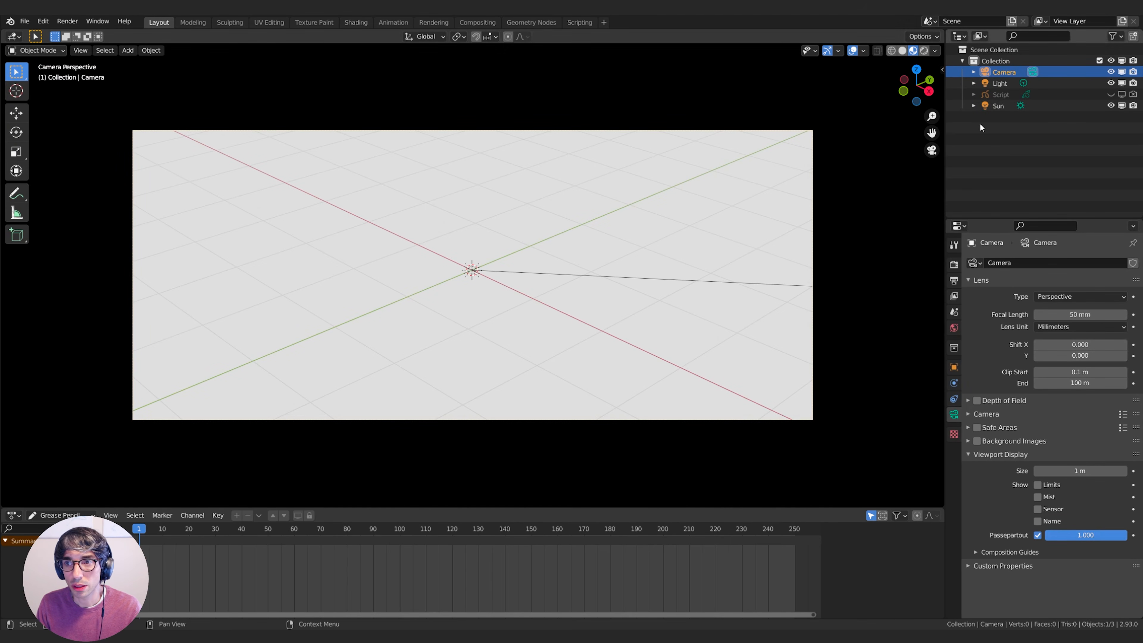
click(853, 51)
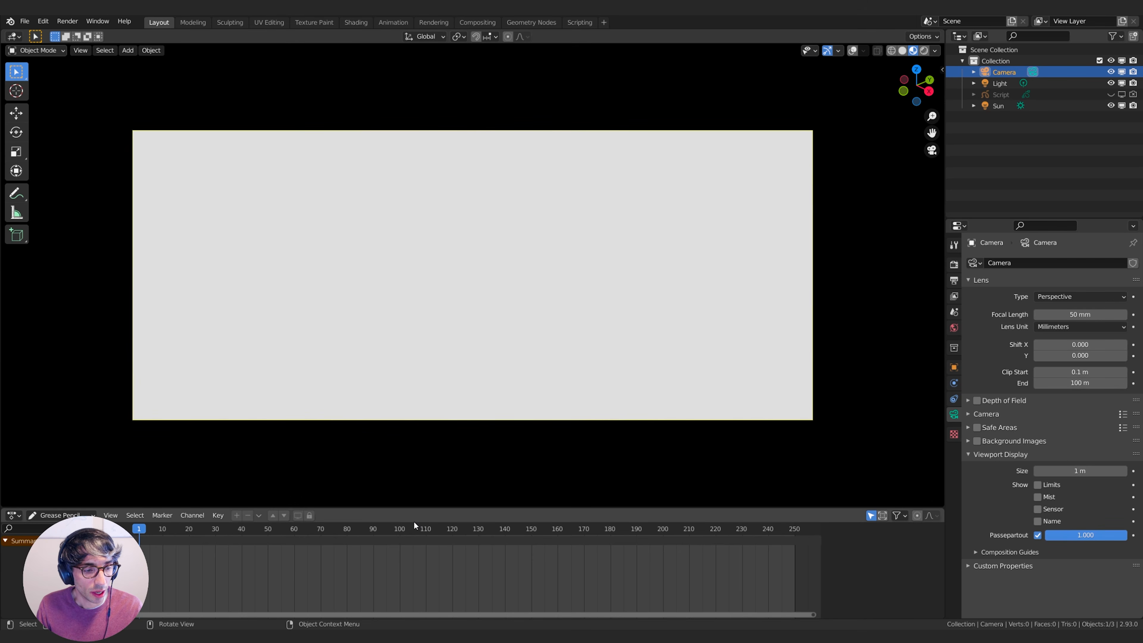
Set the animation area below the viewport to a Dope Sheet in Grease Pencil mode and make it taller
drag(174, 509, 200, 487)
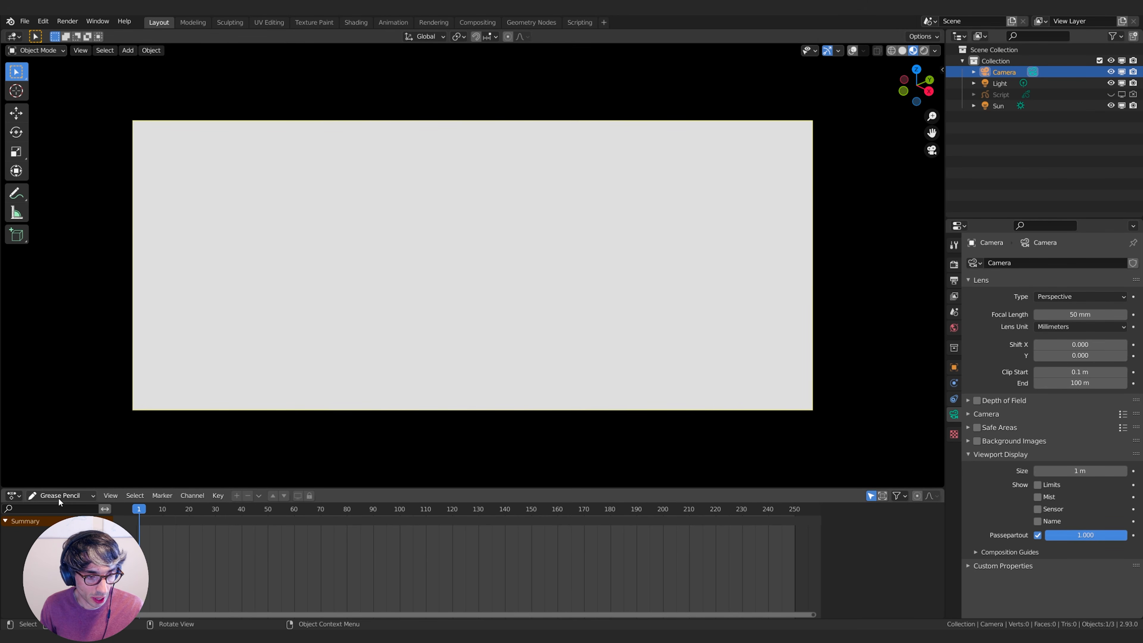
click(8, 497)
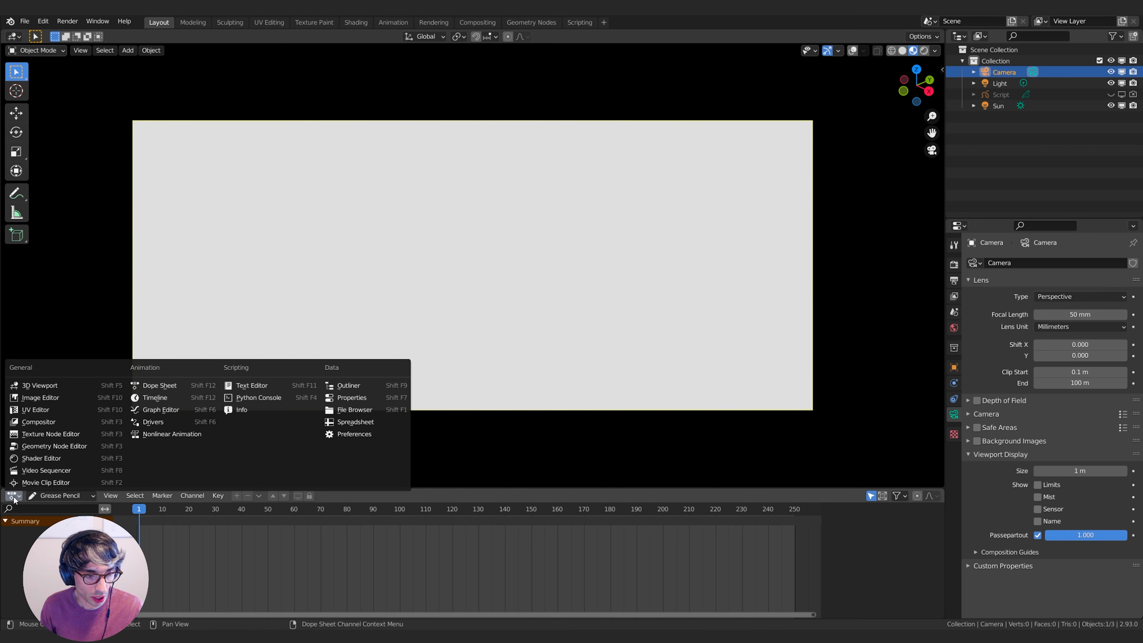
click(164, 385)
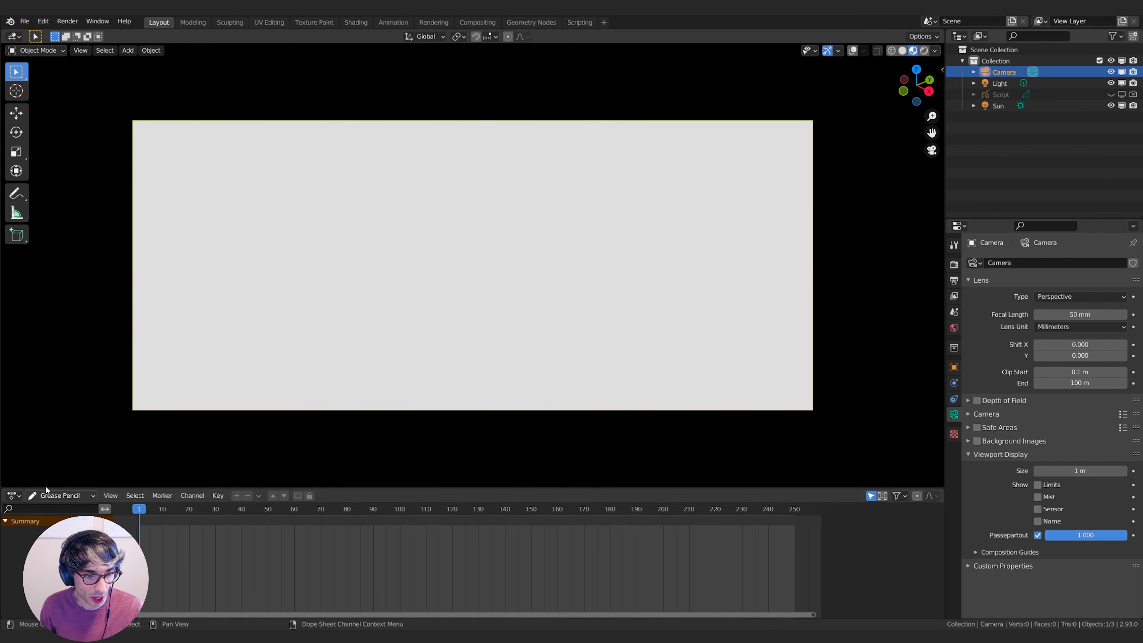
click(50, 495)
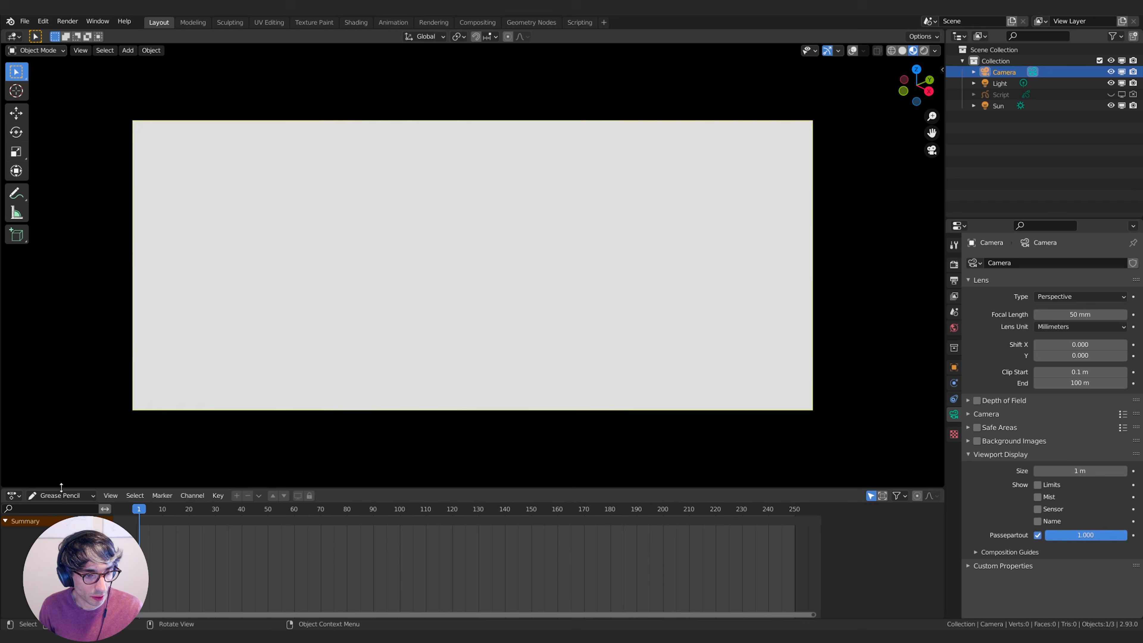
drag(79, 488, 79, 424)
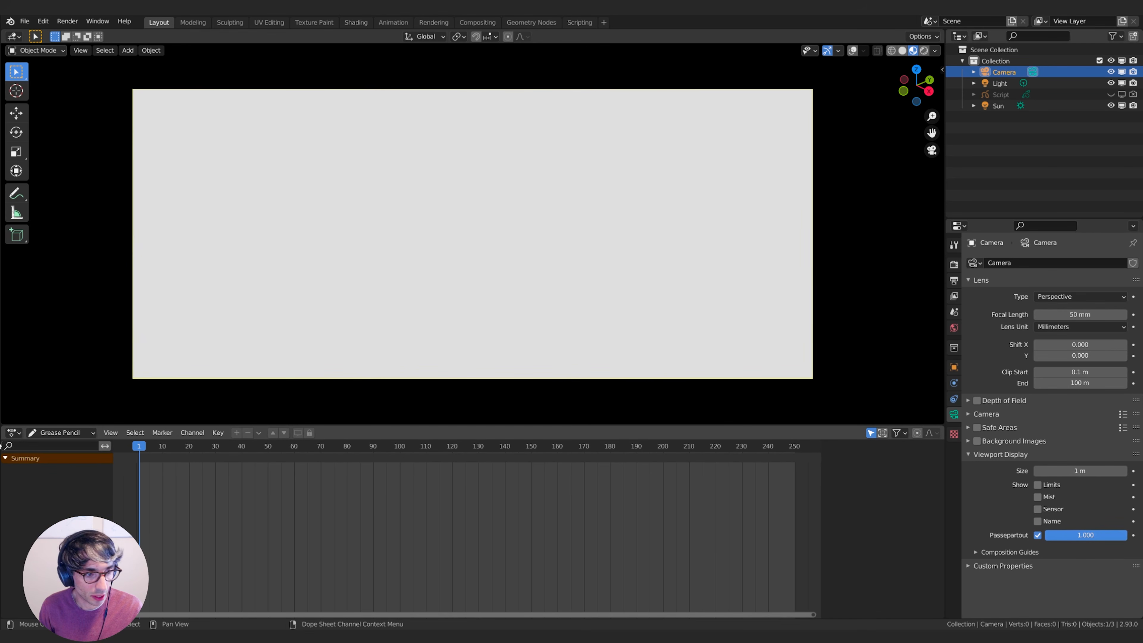
Split a narrow area off the side of the Dope Sheet and turn it into a Text Editor
drag(2, 427, 146, 433)
click(12, 432)
click(256, 467)
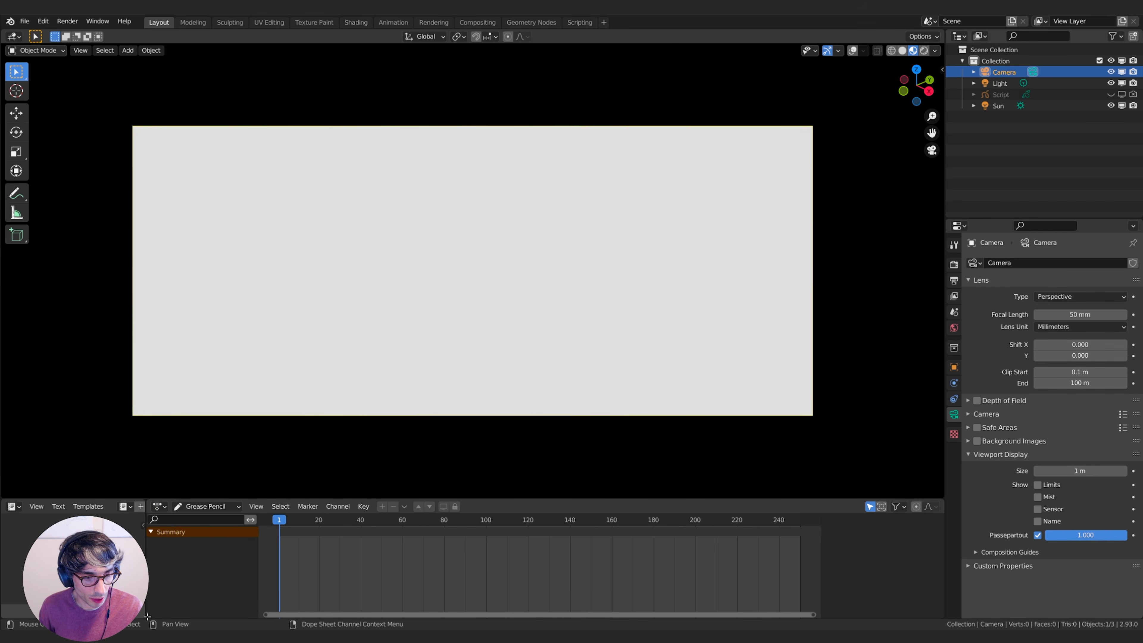
Split a strip off the lower part of the Dope Sheet, turn it into a Timeline and shrink it to its header
mouse_move(148, 618)
mouse_down()
mouse_move(162, 581)
mouse_move(150, 589)
mouse_up()
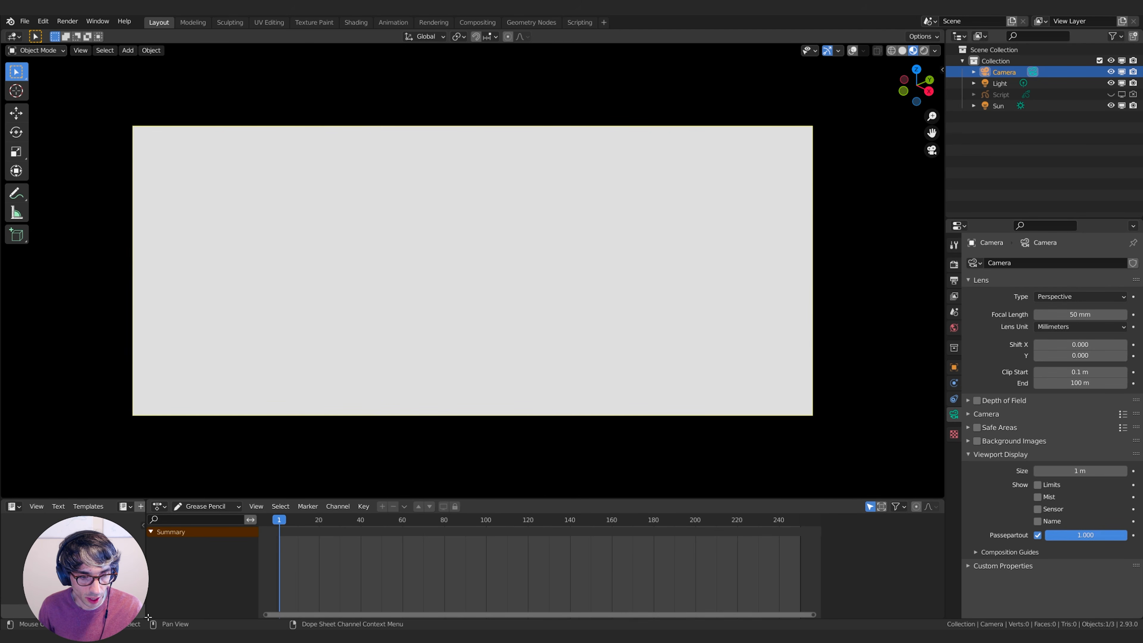
drag(148, 614, 156, 563)
click(158, 573)
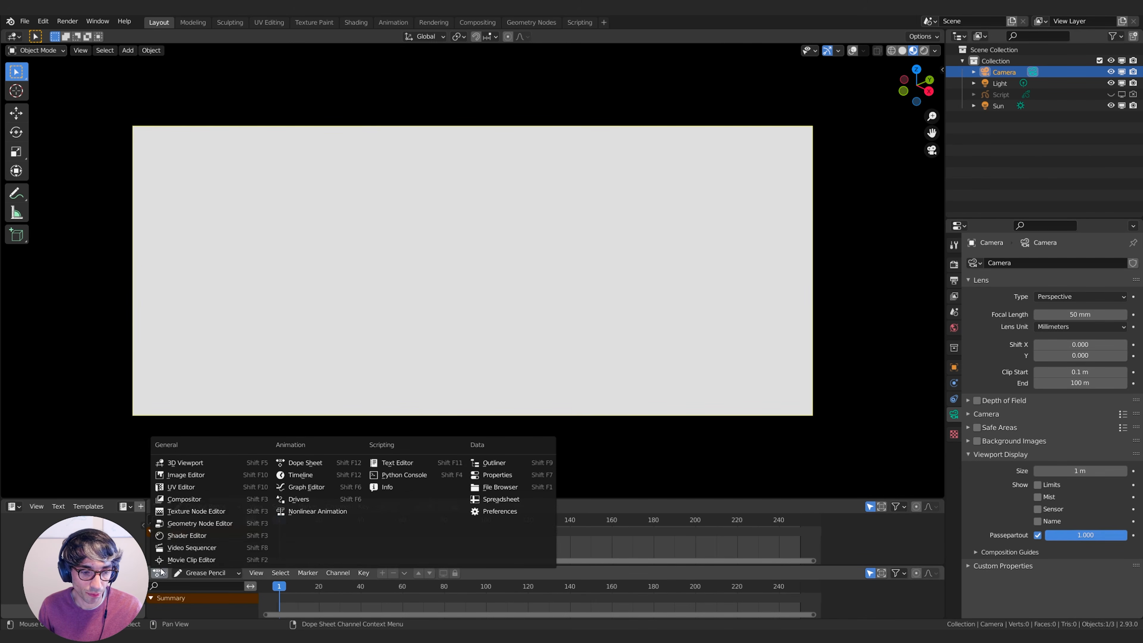
click(159, 573)
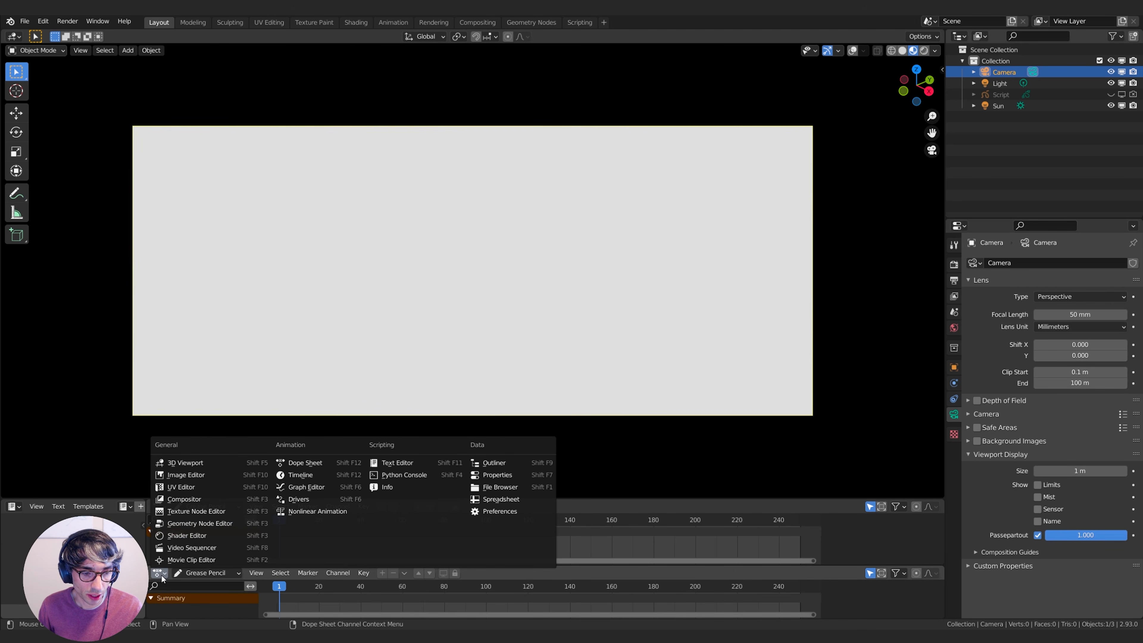
click(300, 475)
drag(184, 566, 184, 606)
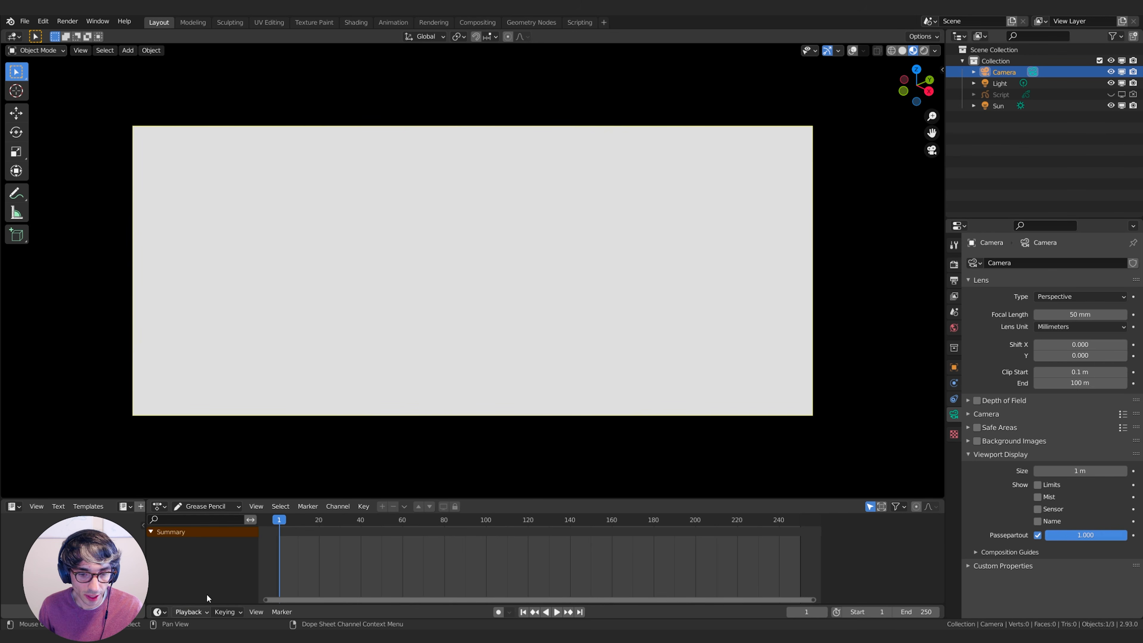
Jump to the first frame and enable auto keying in the Timeline
click(523, 612)
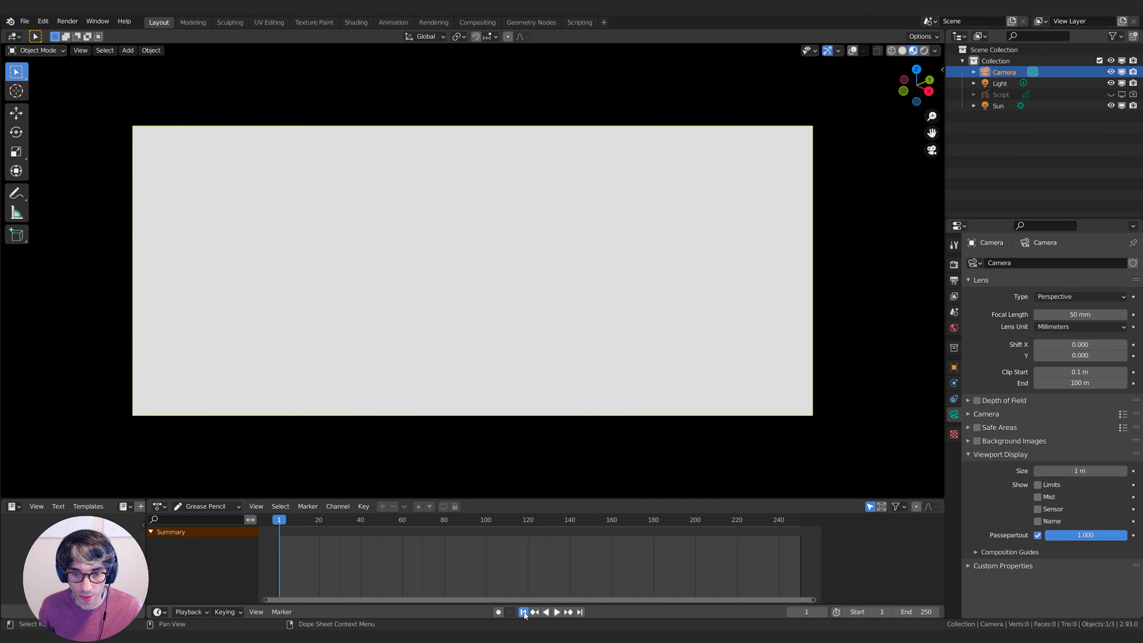
click(498, 613)
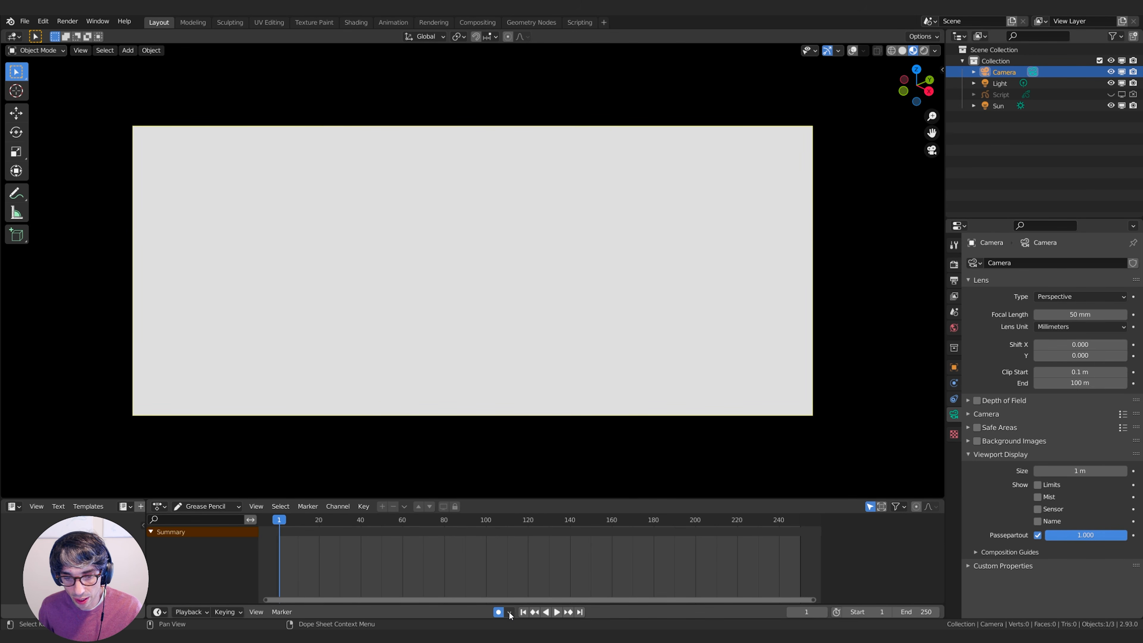
click(510, 614)
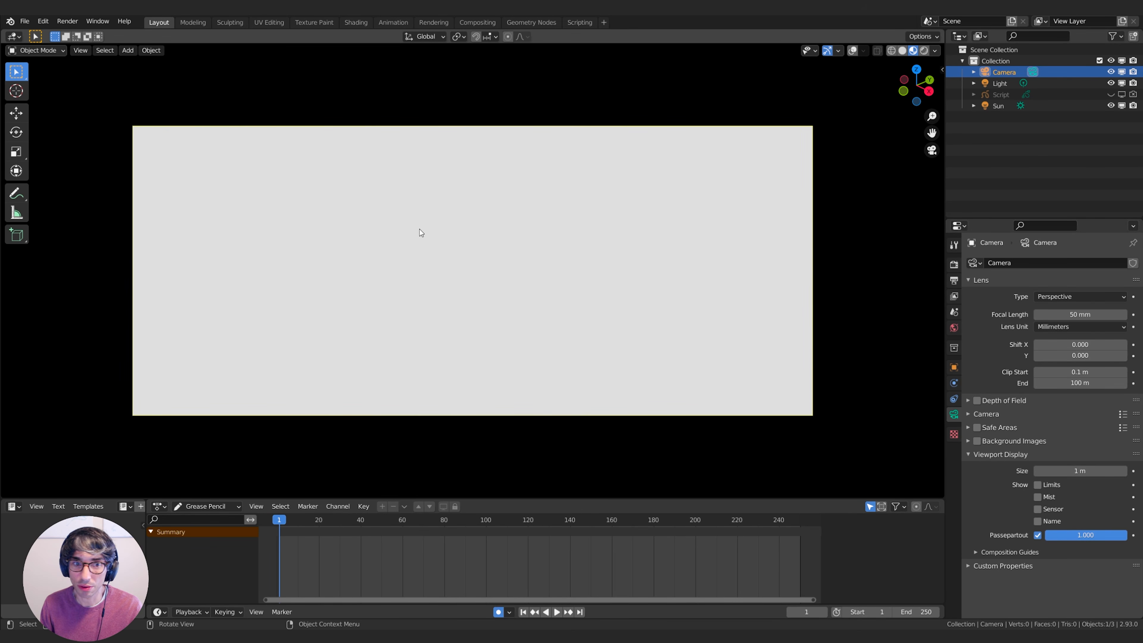
Add a blank Grease Pencil object, create a new layer for it and select that layer in the Dope Sheet
key(shift+a)
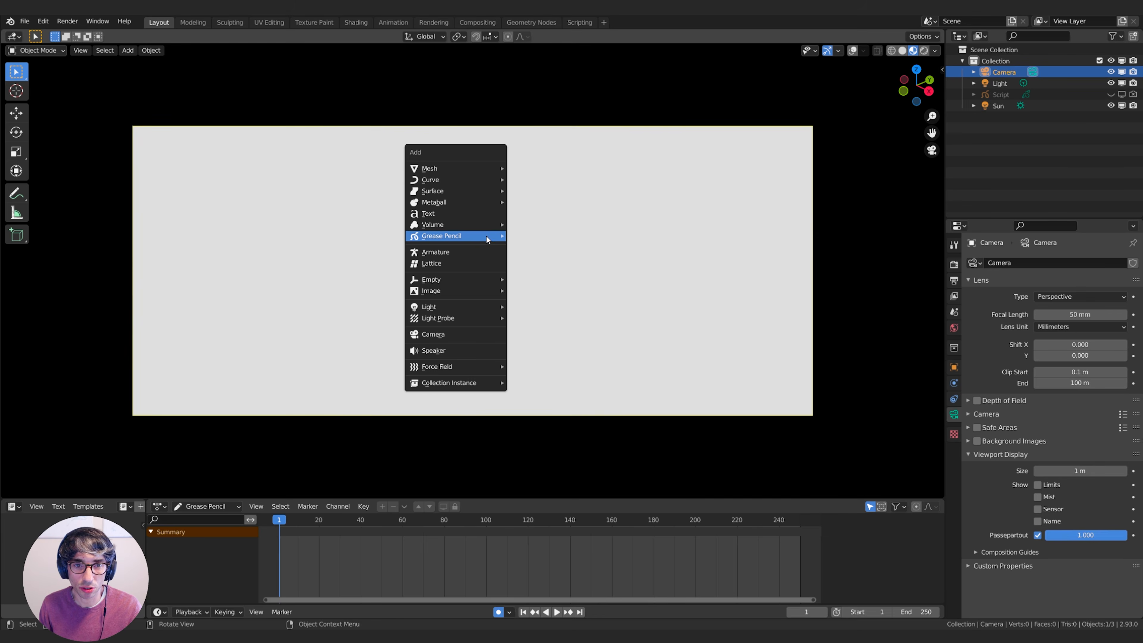
click(522, 237)
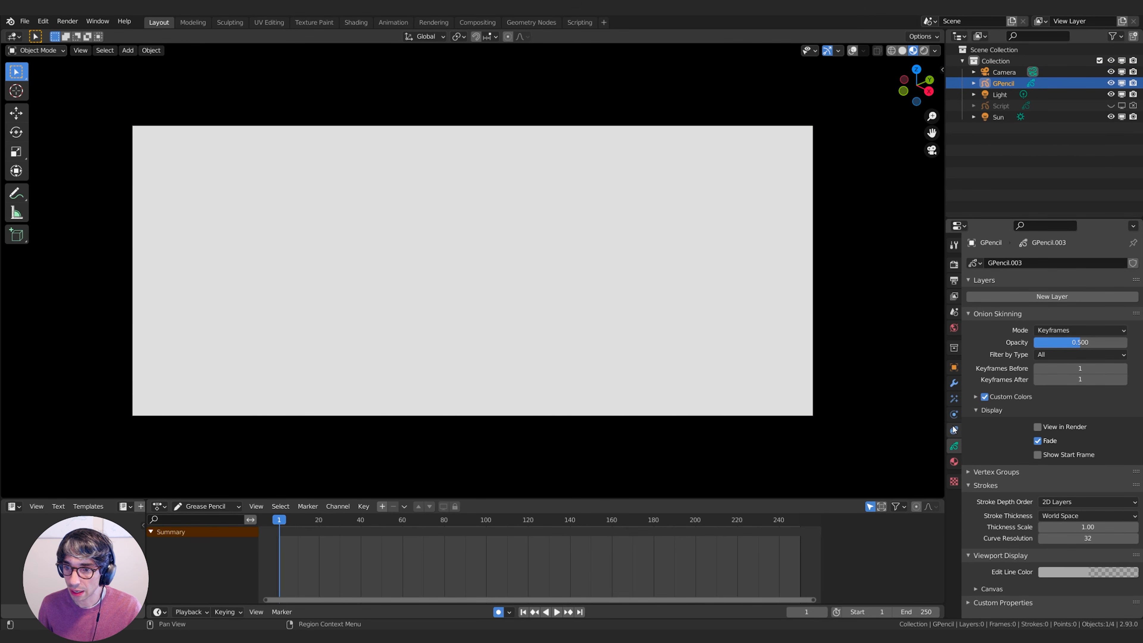
click(1007, 297)
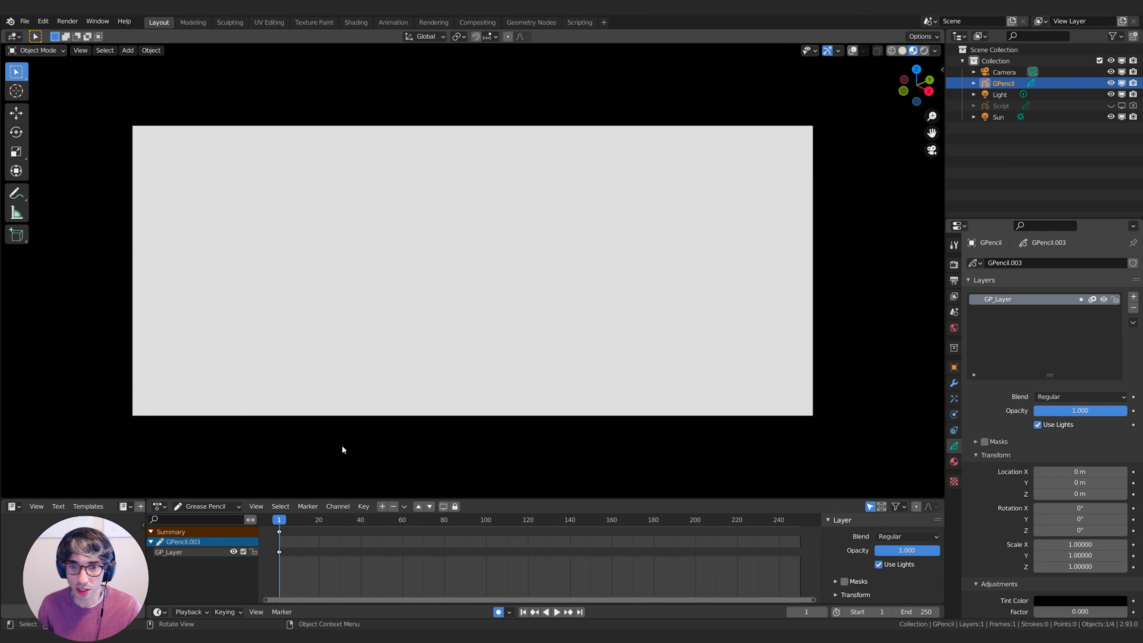
click(170, 554)
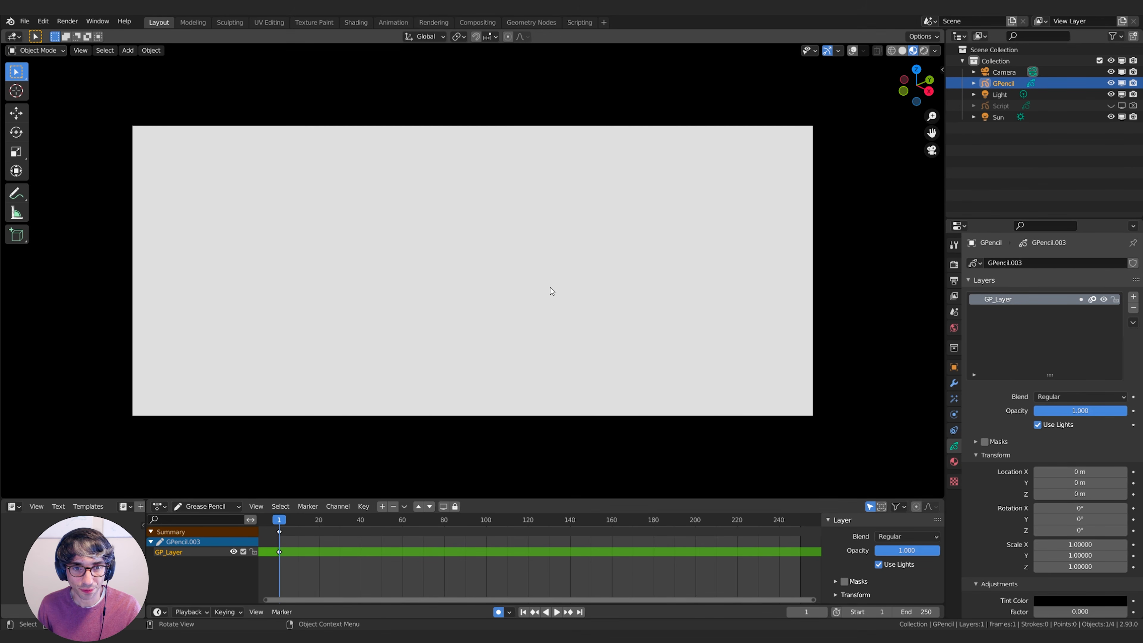
Assign the existing material Material.001 to the Grease Pencil object
click(954, 462)
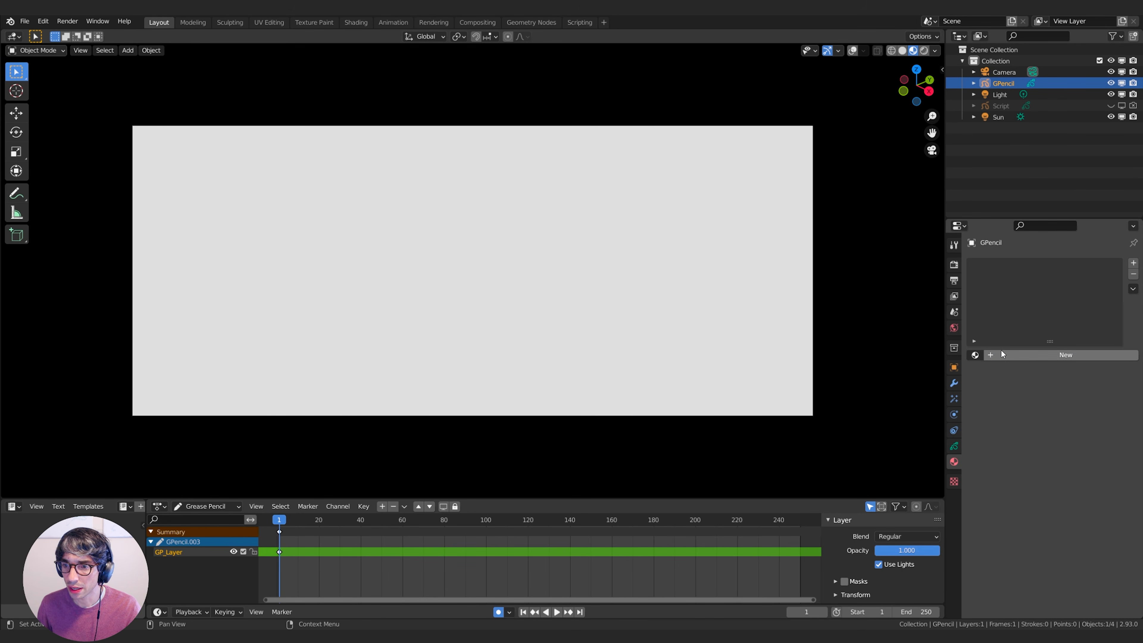
click(975, 355)
click(1001, 382)
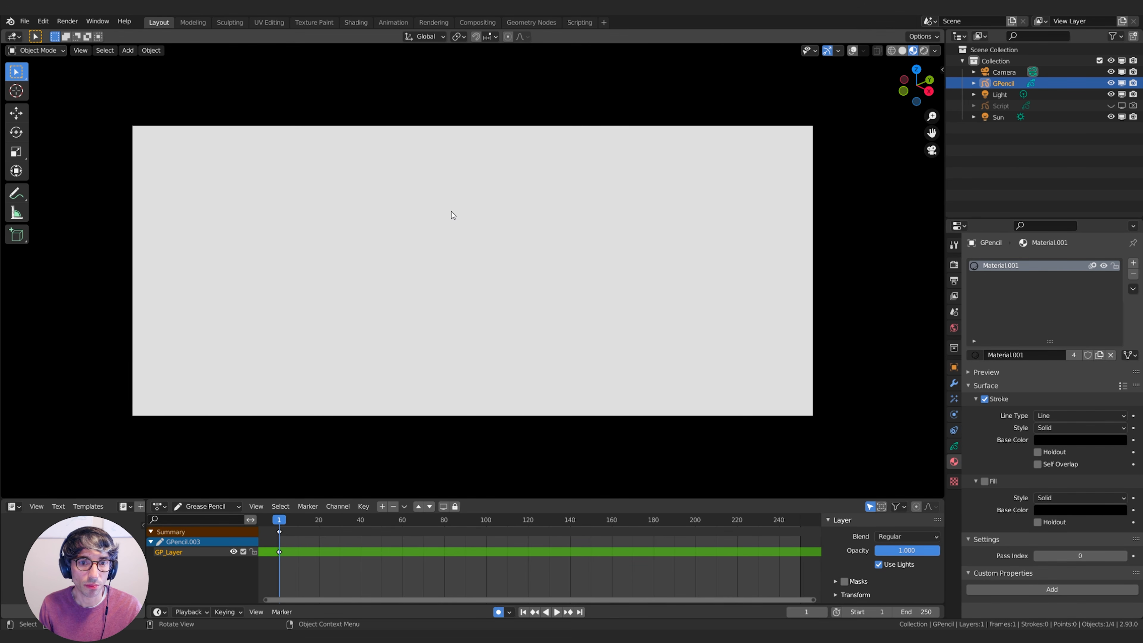
Switch the Grease Pencil object to Draw mode, try a freehand stroke in the camera frame and undo it
click(36, 50)
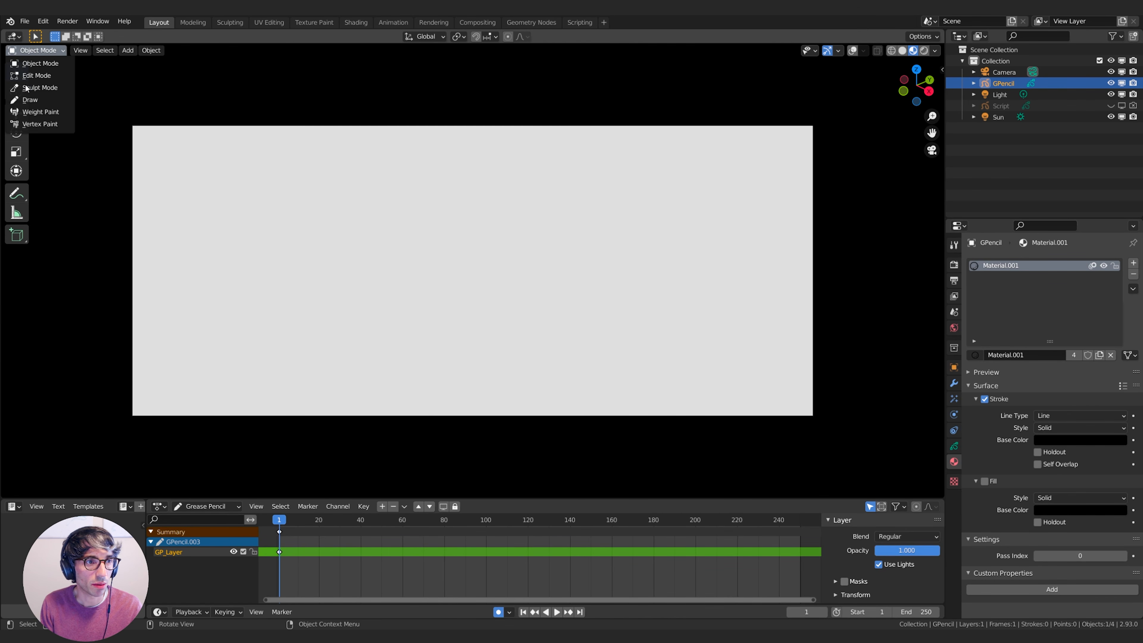
click(31, 102)
mouse_move(359, 260)
mouse_down()
mouse_move(353, 231)
mouse_move(446, 311)
mouse_move(594, 308)
mouse_up()
key(ctrl+z)
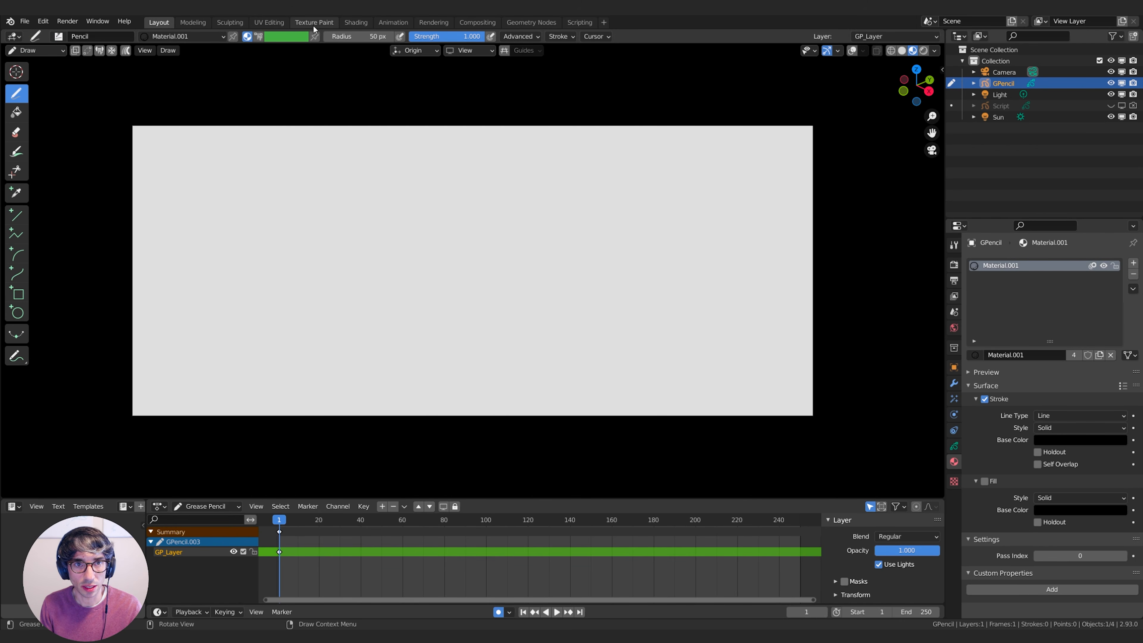
Set the Pencil brush radius to 20 px, trying strokes in the camera frame and undoing them
drag(340, 41, 334, 41)
mouse_move(408, 217)
mouse_down()
mouse_move(357, 301)
mouse_move(499, 311)
mouse_up()
key(ctrl+z)
click(358, 36)
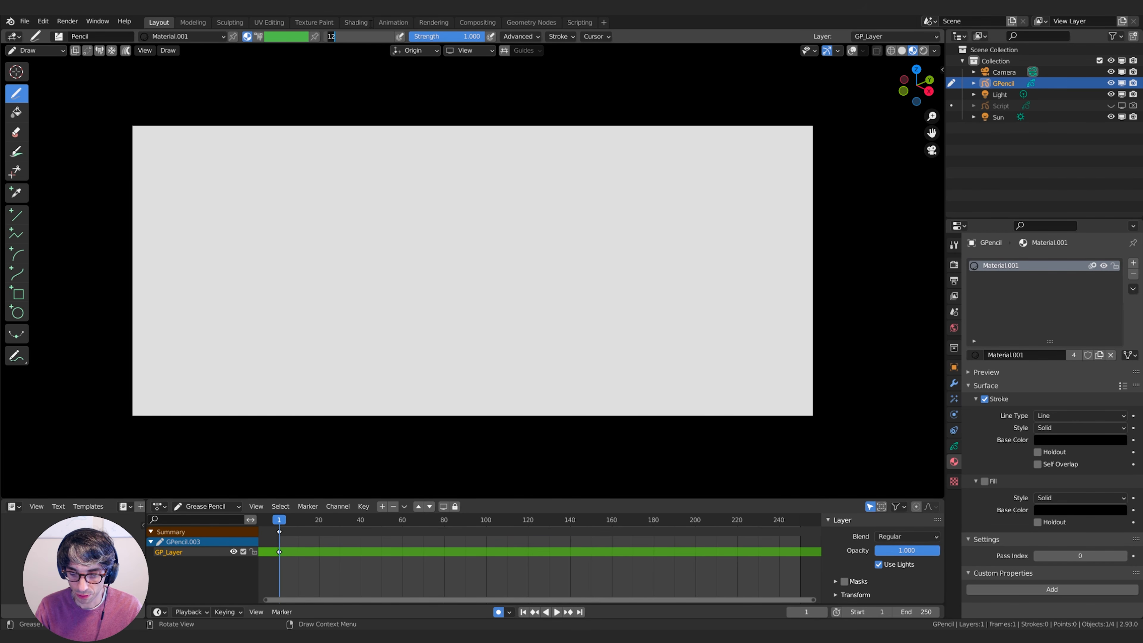
text(20)
key(Return)
mouse_move(415, 190)
mouse_down()
mouse_move(457, 292)
mouse_move(484, 206)
mouse_move(432, 199)
mouse_up()
key(ctrl+z)
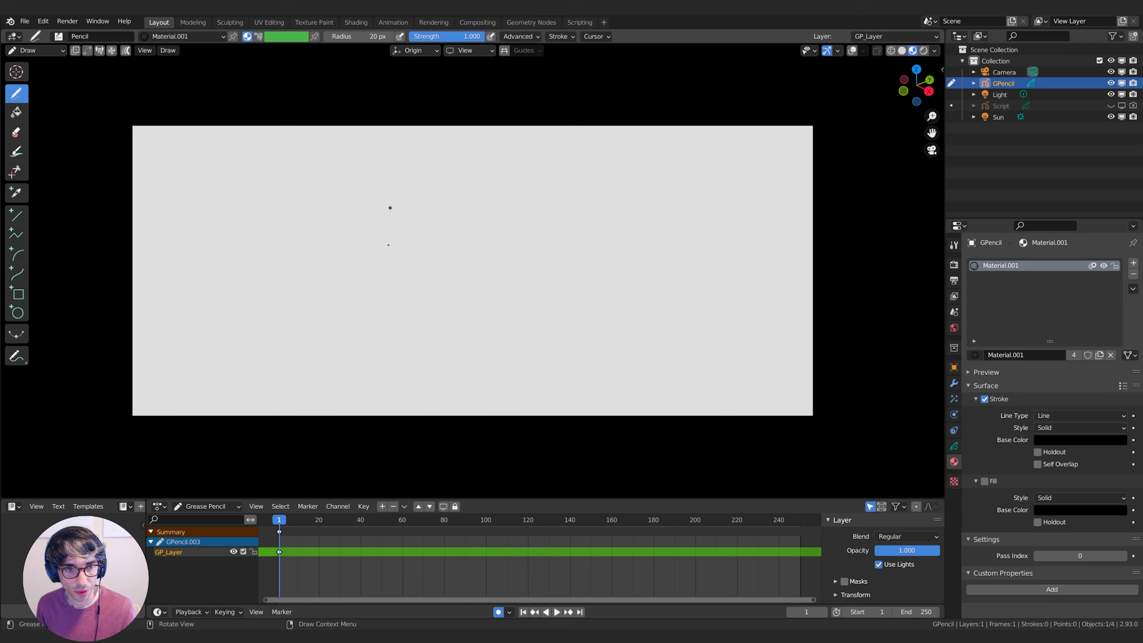
Draw a test stroke on frame 1 and another on frame 10, and scrub between the two frames
mouse_move(412, 198)
mouse_down()
mouse_move(382, 238)
mouse_move(410, 318)
mouse_move(378, 297)
mouse_up()
drag(284, 521, 298, 521)
mouse_move(471, 230)
mouse_down()
mouse_move(467, 223)
mouse_move(328, 311)
mouse_move(445, 283)
mouse_up()
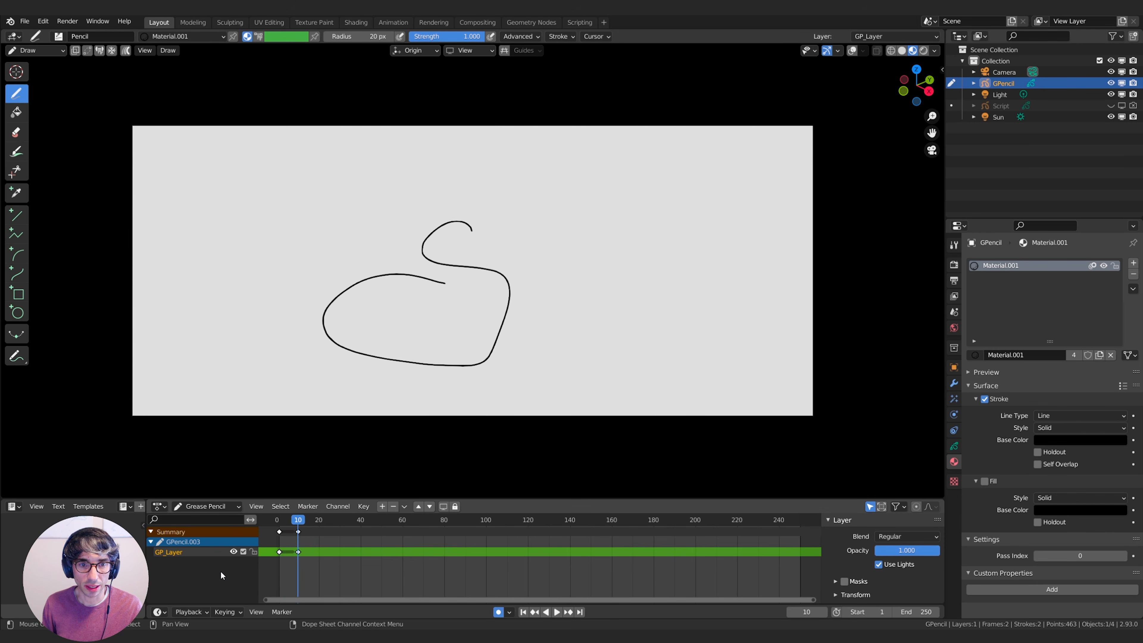
drag(297, 520, 282, 521)
drag(282, 521, 296, 521)
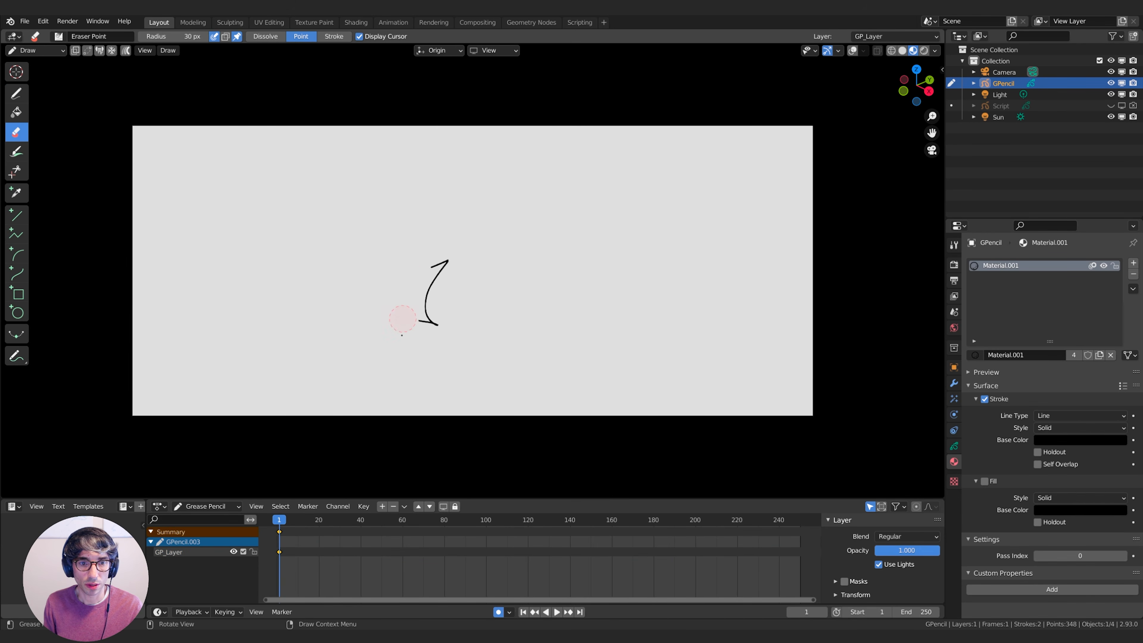
Erase the test stroke on frame 1 and return to the Draw tool
drag(401, 319, 426, 340)
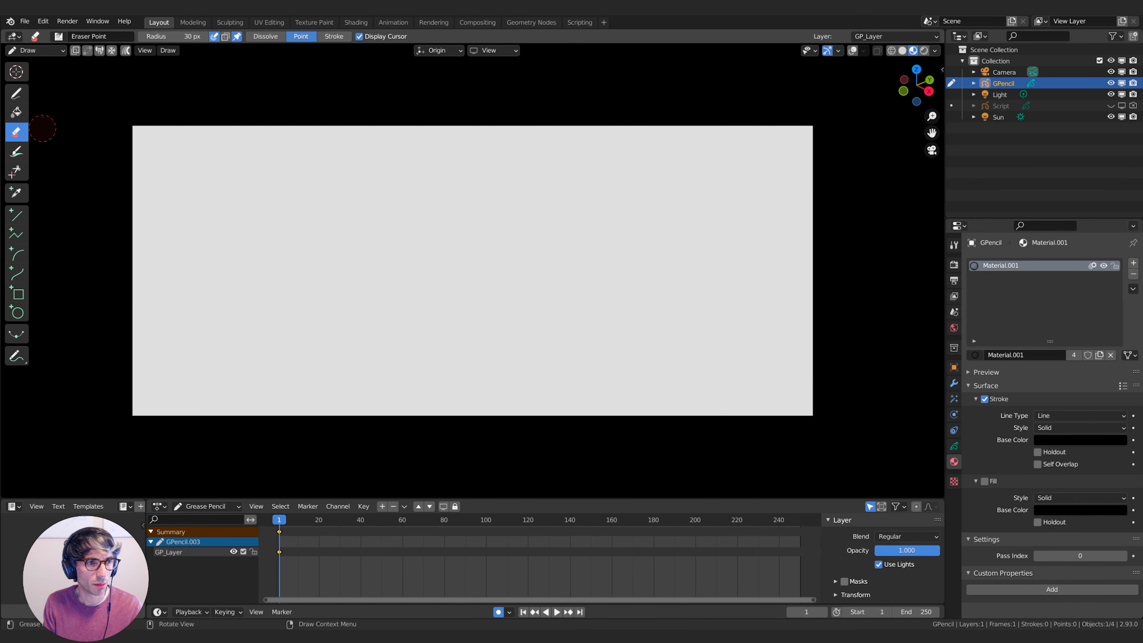
click(15, 94)
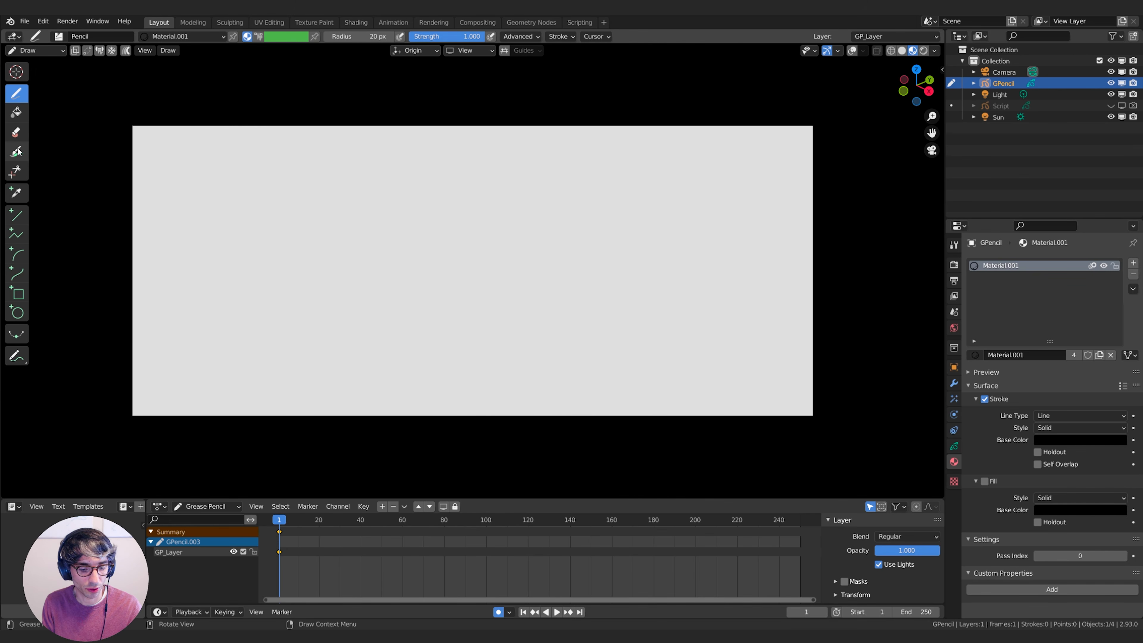
Hide the viewport toolbar and show it again
key(t)
key(t)
key(t)
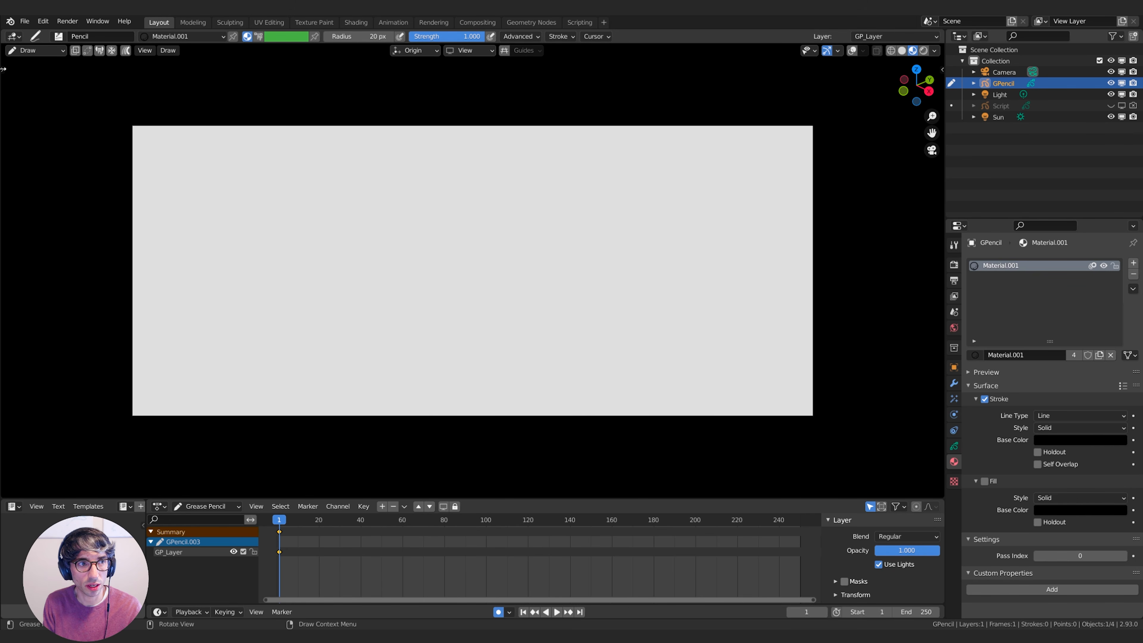
key(t)
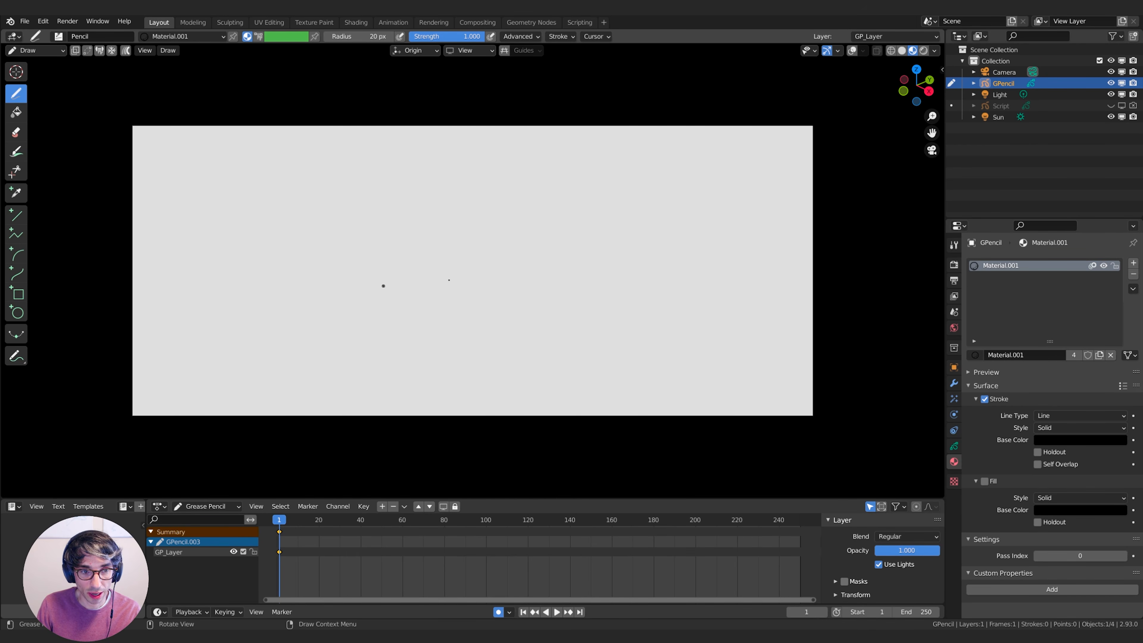
Sketch a stick figure with head, body, legs and one long outstretched arm on one side of the camera frame
mouse_move(334, 187)
mouse_down()
mouse_move(298, 360)
mouse_move(242, 367)
mouse_up()
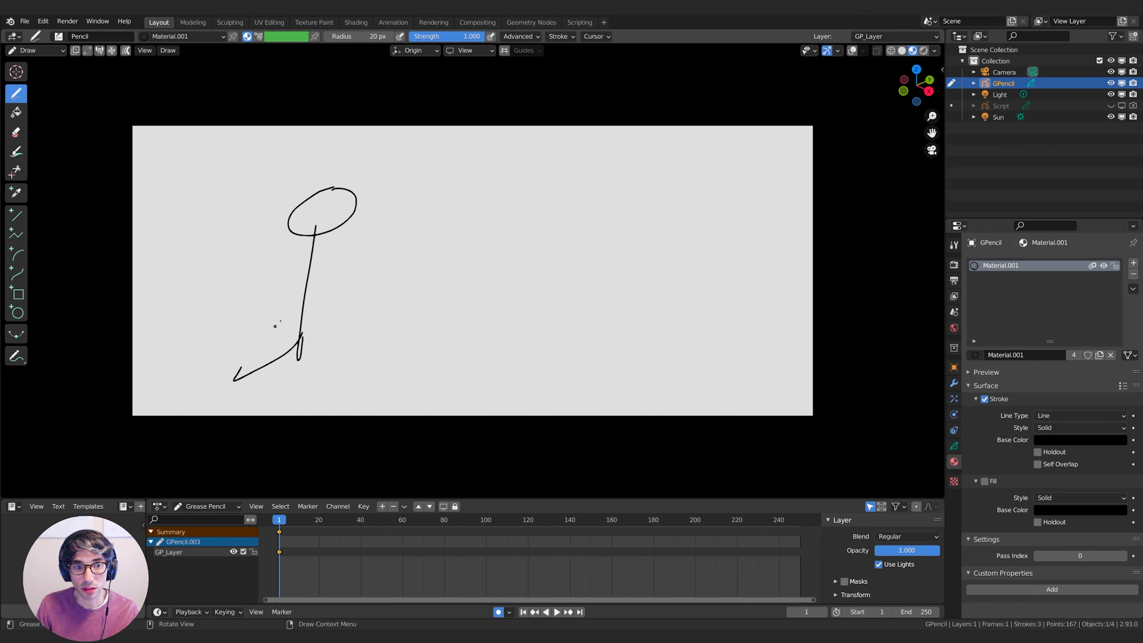
drag(281, 321, 318, 357)
drag(249, 242, 498, 280)
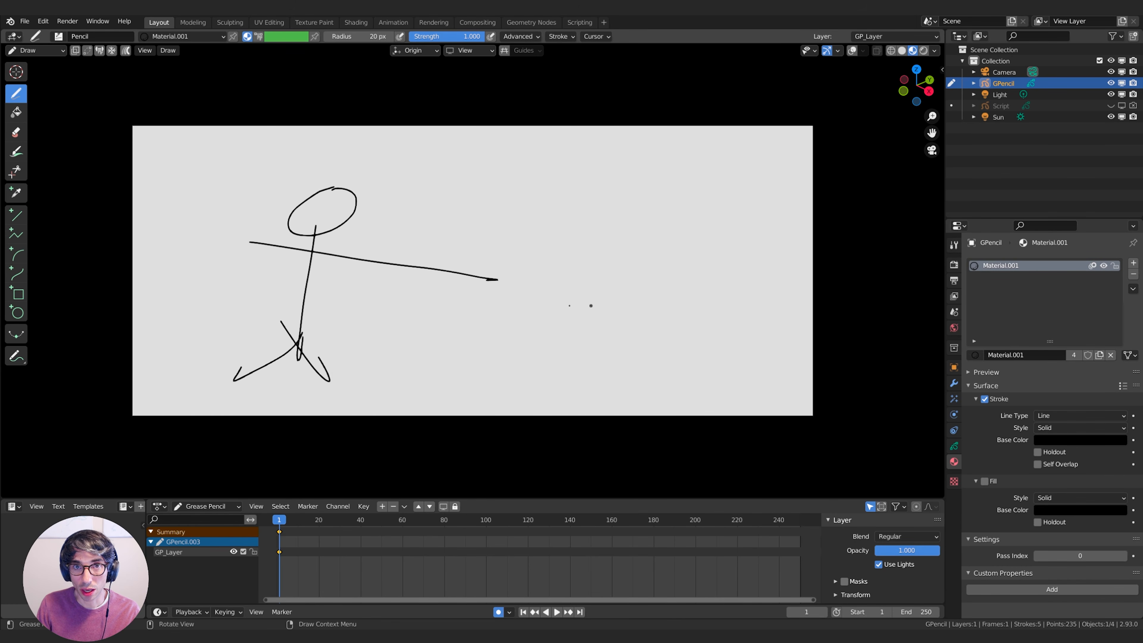
Sketch an arched arrow leading away from the stick figure and a small circle with a short arrow pointing at it
drag(382, 238, 786, 244)
mouse_move(752, 210)
mouse_down()
mouse_move(785, 254)
mouse_move(720, 234)
mouse_up()
mouse_move(720, 333)
mouse_down()
mouse_move(766, 344)
mouse_move(725, 334)
mouse_up()
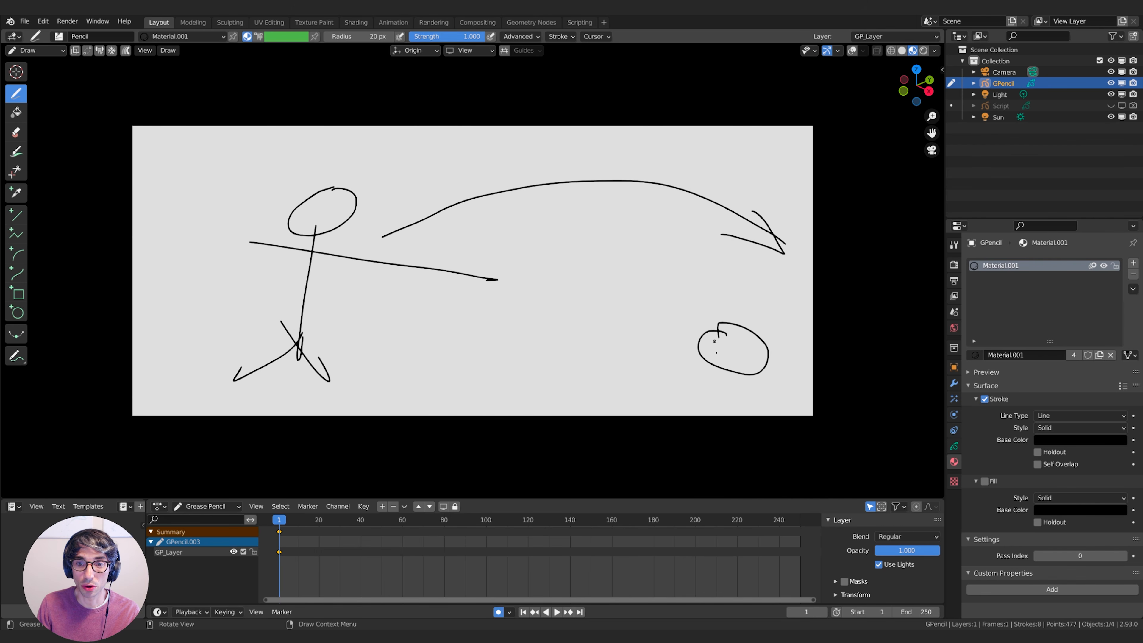
drag(733, 273, 743, 315)
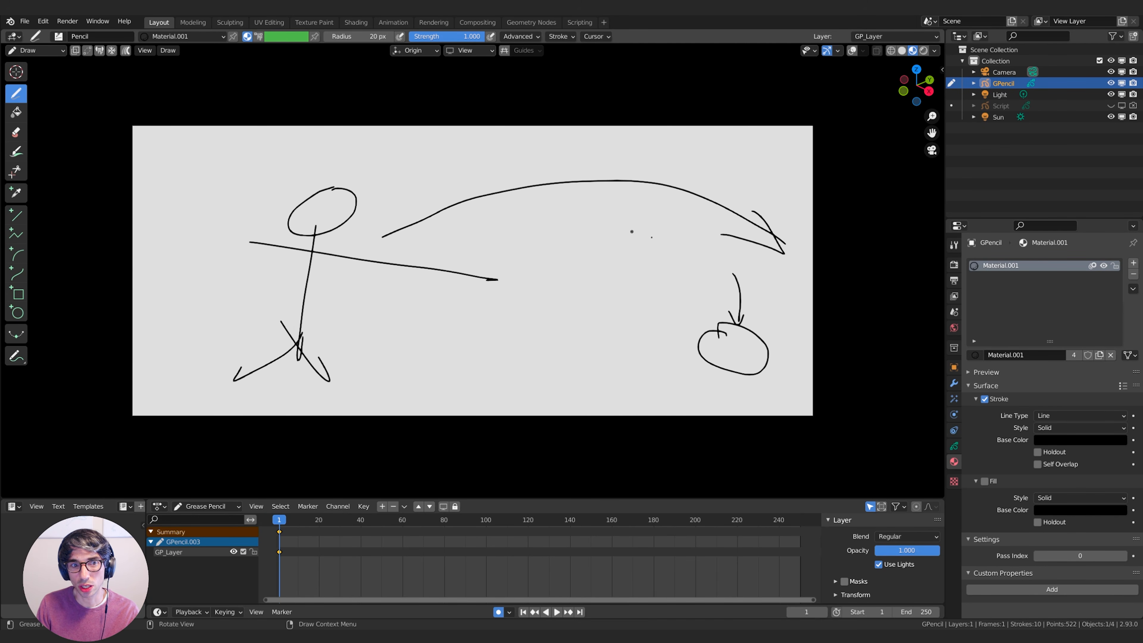
Sketch a large round foreground head with a neck line and an arrow pointing from it toward the stick figure
mouse_move(685, 167)
mouse_down()
mouse_move(621, 335)
mouse_move(626, 197)
mouse_up()
drag(636, 334, 635, 415)
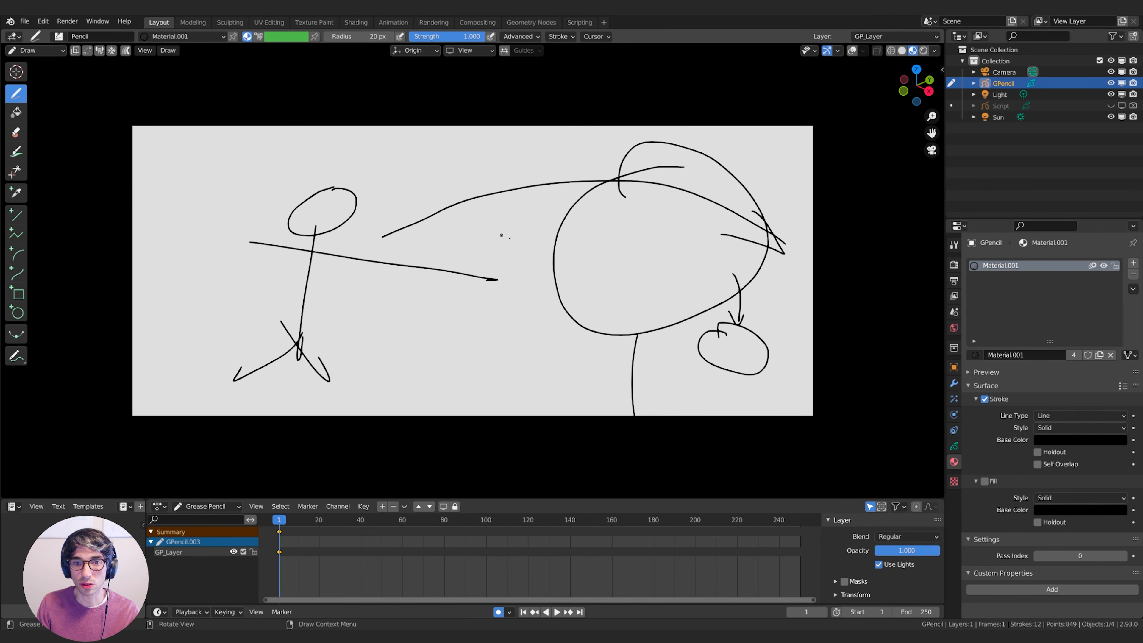
mouse_move(557, 243)
mouse_down()
mouse_move(457, 217)
mouse_move(497, 237)
mouse_up()
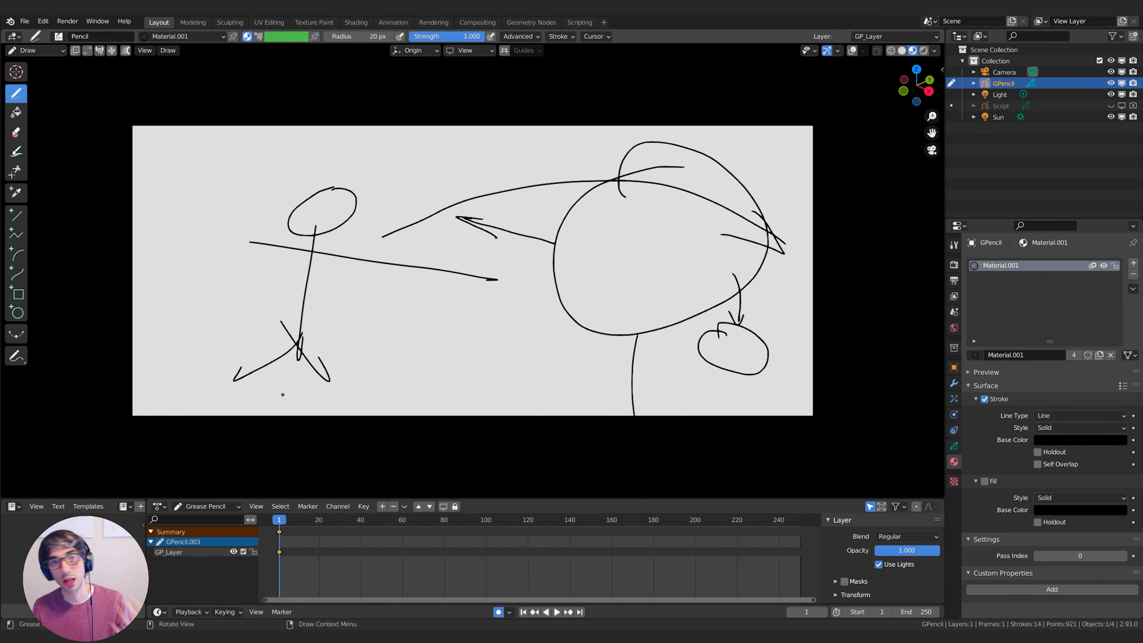
Undo all strokes of the stick figure, arrow and foreground head sketch
key(ctrl+z)
key(ctrl+z)
key(ctrl+z)
key(ctrl+z)
key(ctrl+z)
key(ctrl+z)
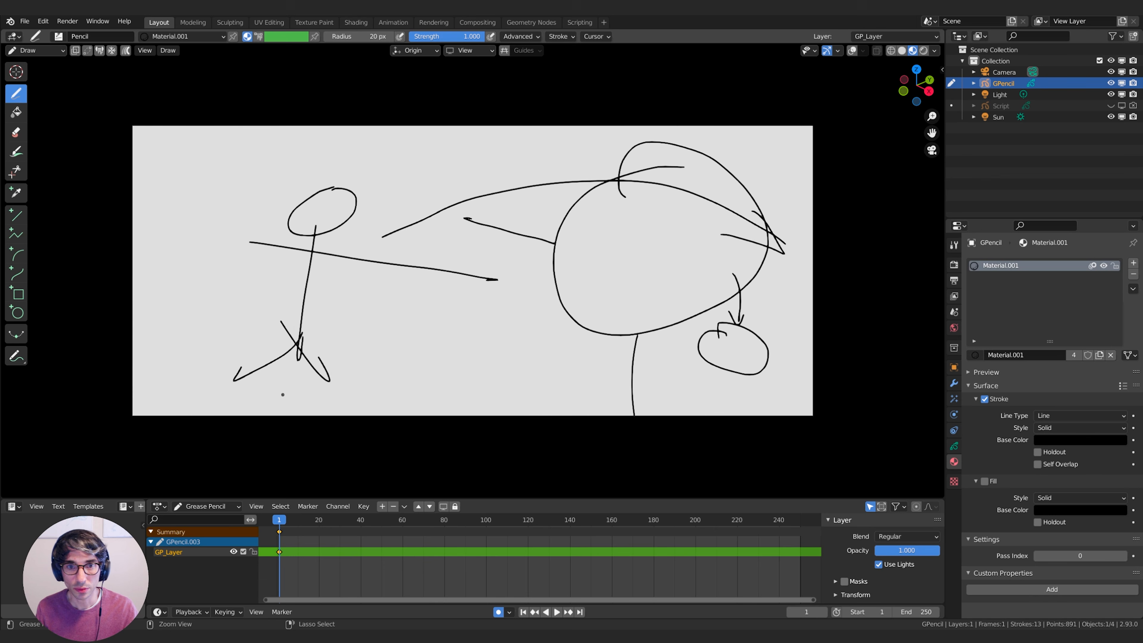
key(ctrl+z)
key(ctrl+z)
key(ctrl+z)
key(ctrl+z)
key(ctrl+z)
key(ctrl+z)
key(ctrl+z)
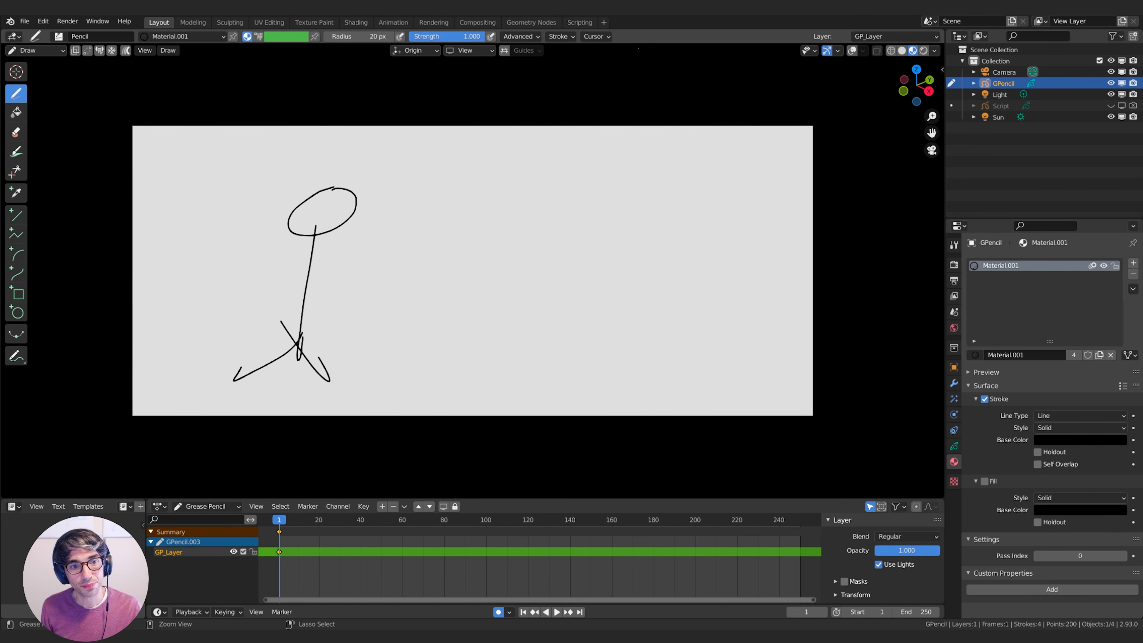
key(ctrl+z)
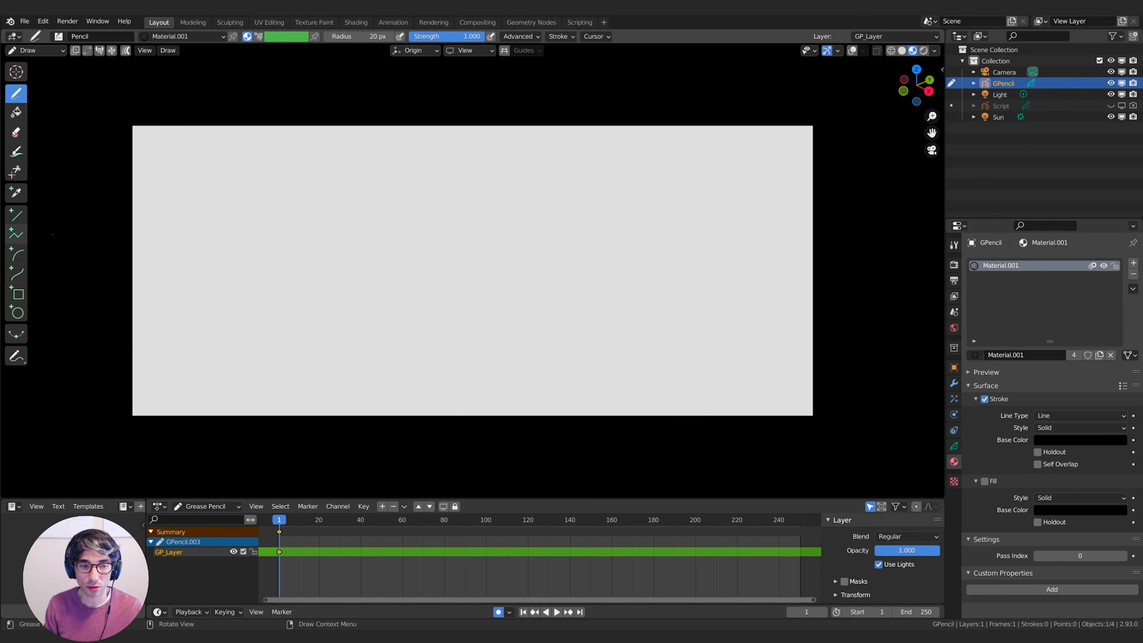
Draw a horizontal ground line across the full width of the camera frame near its lower edge, redoing the first attempt
mouse_move(135, 376)
mouse_down()
mouse_move(594, 390)
mouse_move(874, 377)
mouse_up()
key(ctrl+z)
shift+drag(135, 382, 876, 388)
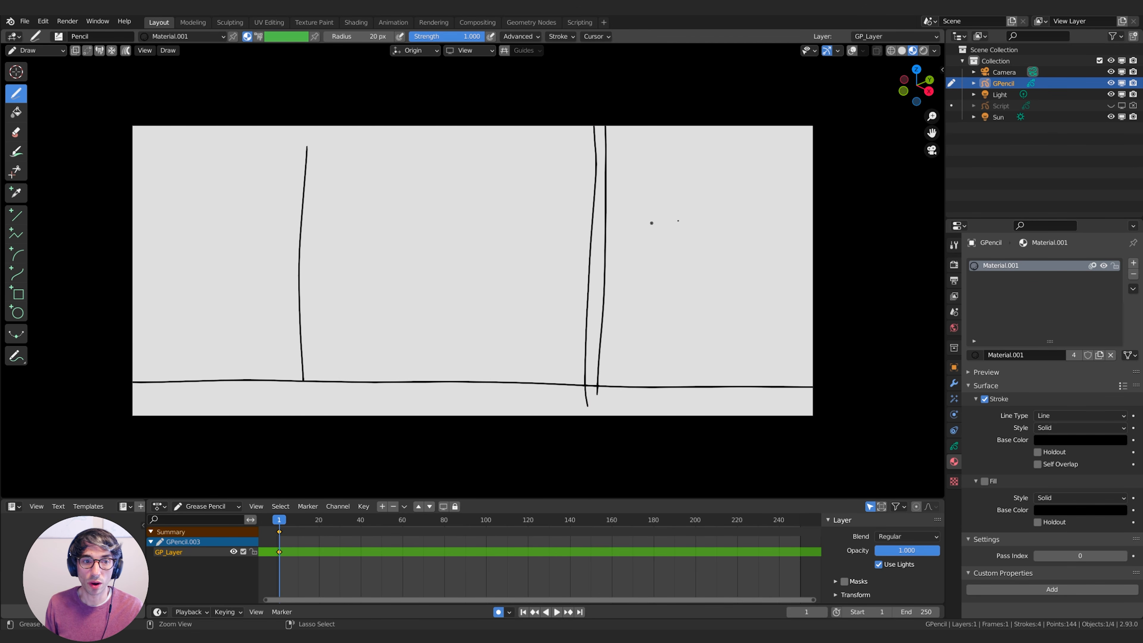
Undo the three vertical lines, leaving only the ground line
key(ctrl+z)
key(ctrl+z)
key(ctrl+z)
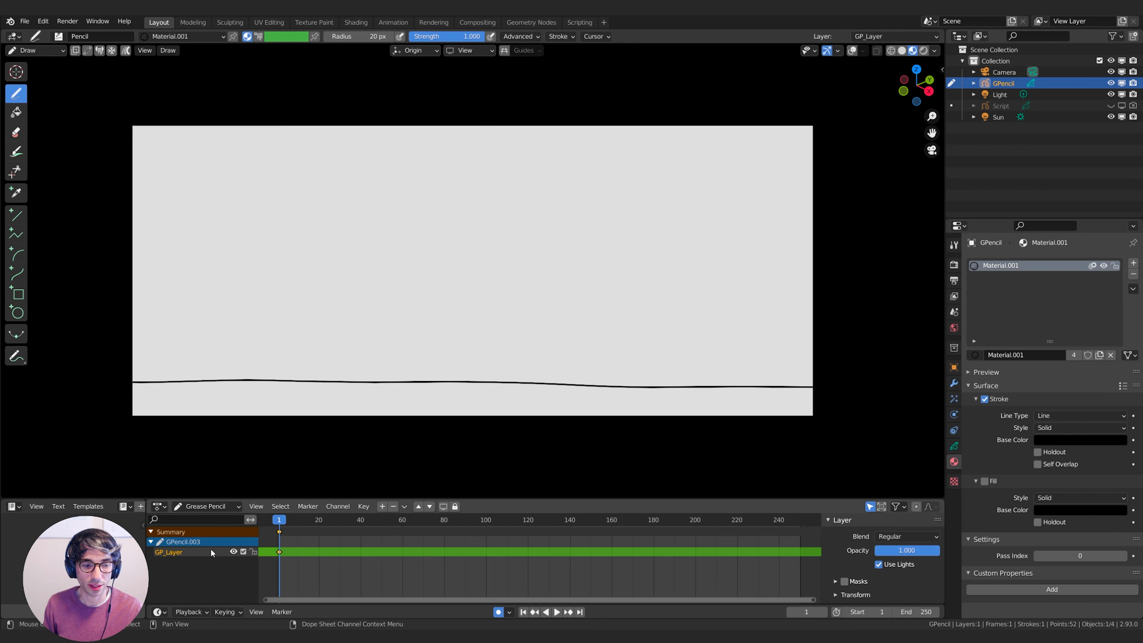
Add a second layer to the Grease Pencil object in the Dope Sheet
click(382, 506)
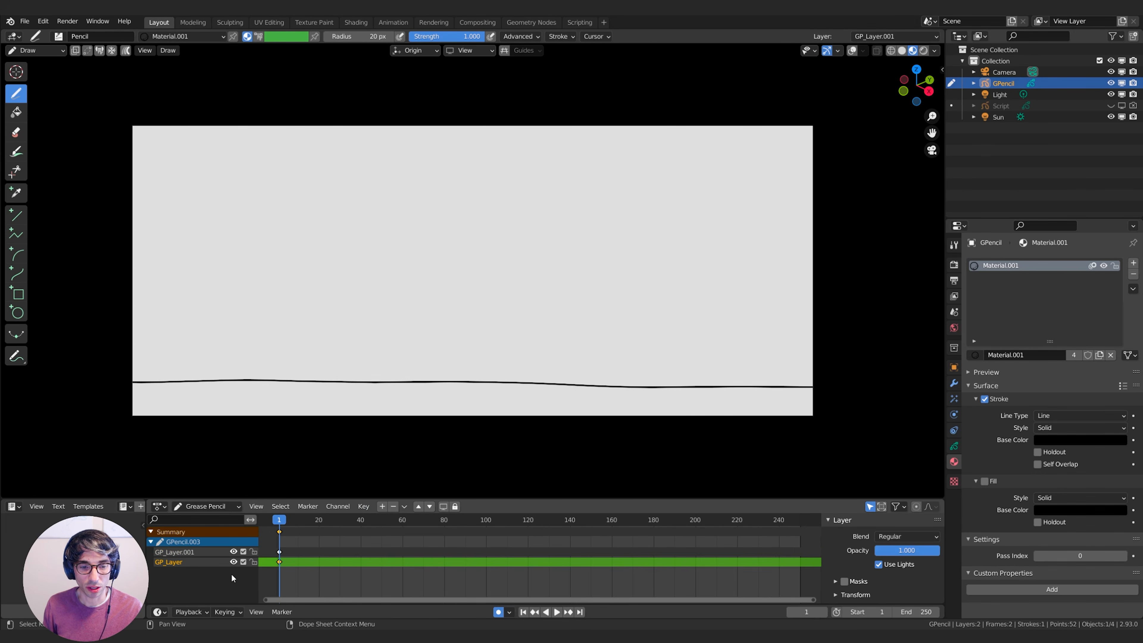
Draw the background on GP_Layer with two full-height posts, a lined box near the right post, and a hatched floor below the ground line
click(175, 551)
click(207, 561)
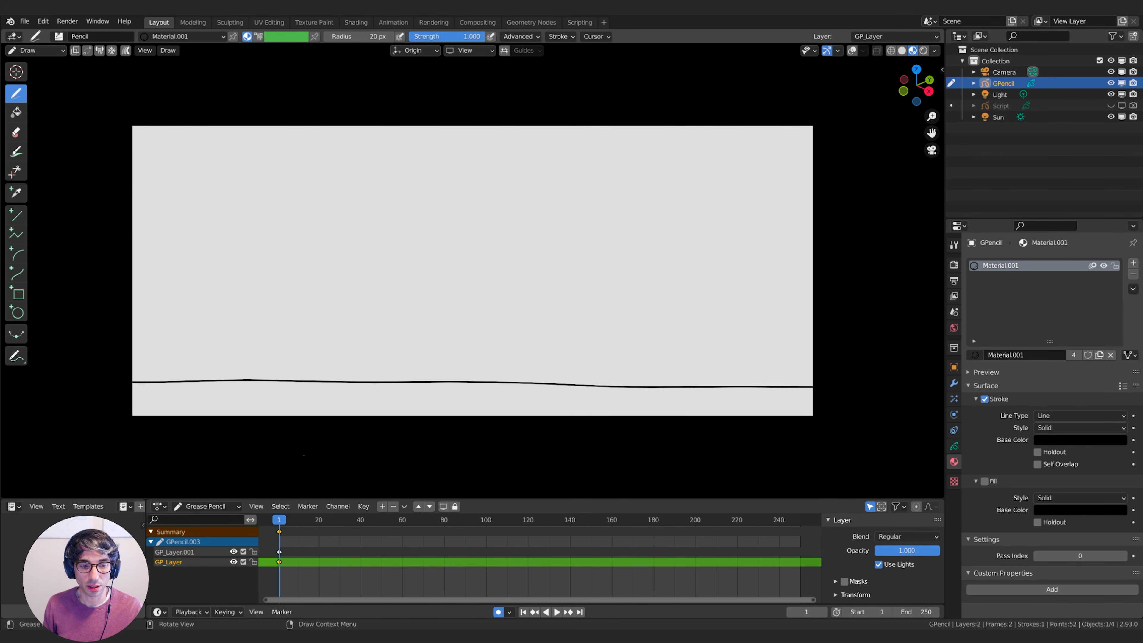
drag(592, 408, 601, 111)
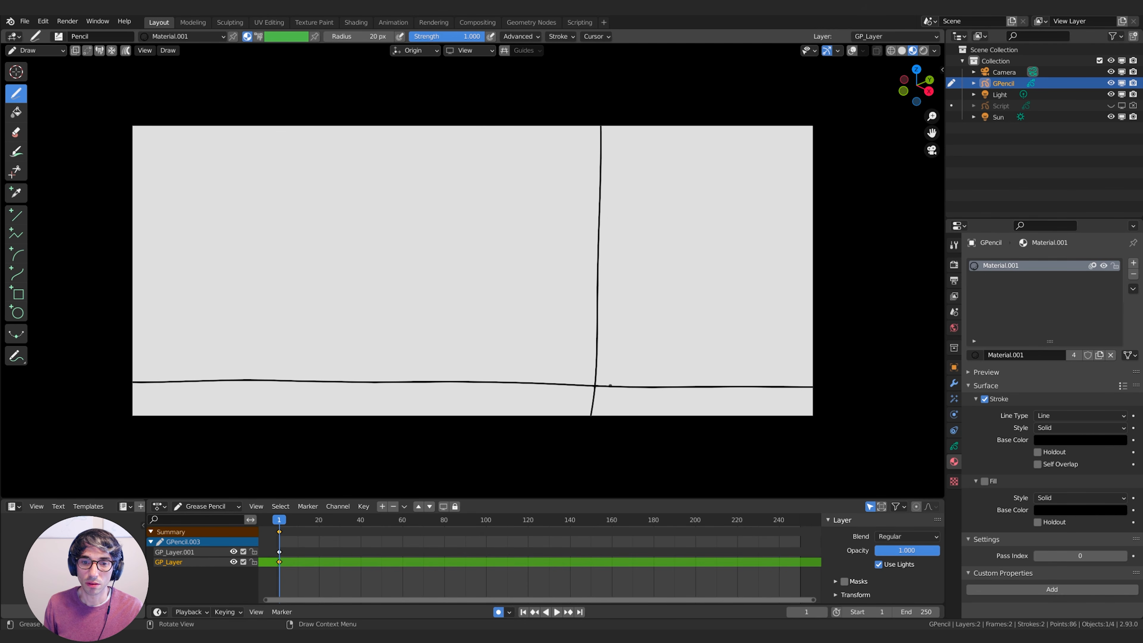
drag(611, 386, 620, 127)
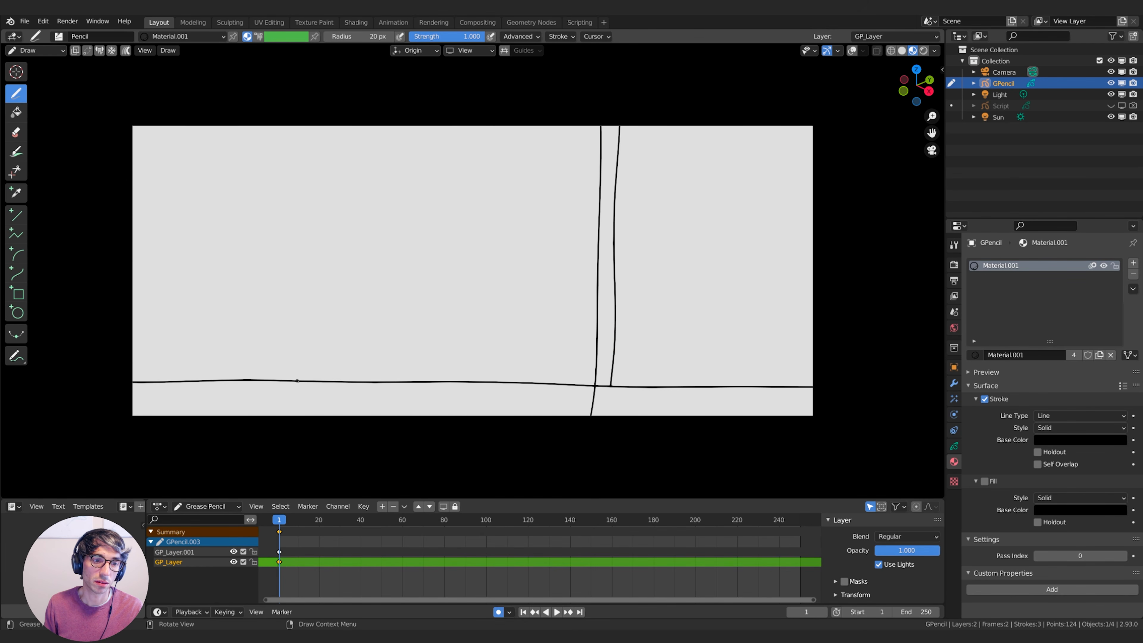
drag(288, 381, 298, 97)
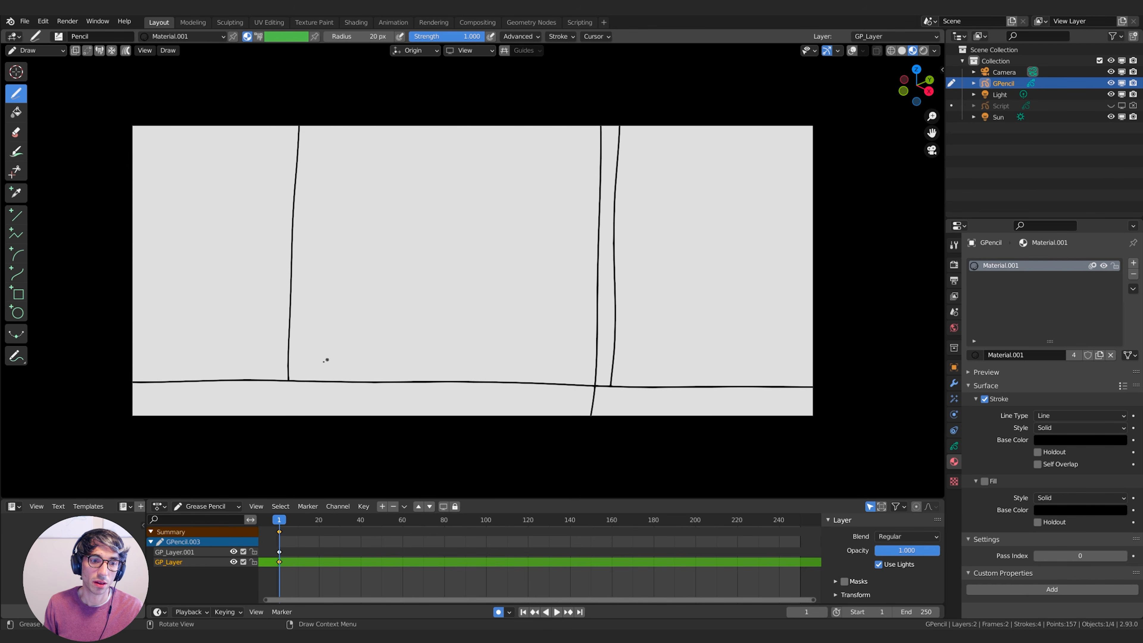
drag(301, 380, 308, 128)
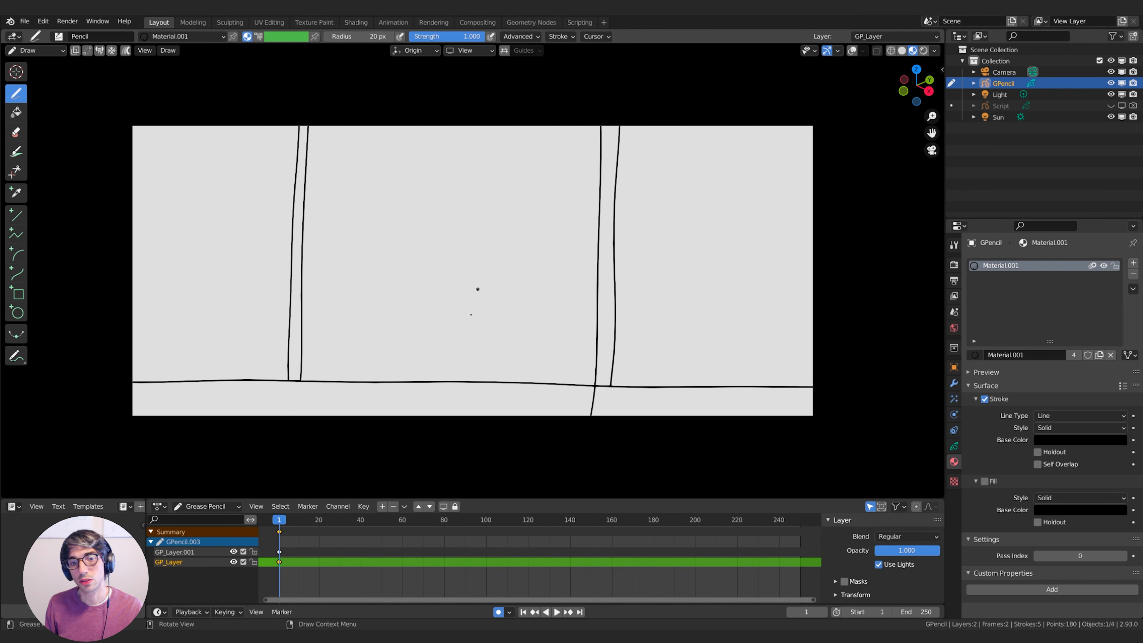
drag(502, 360, 558, 359)
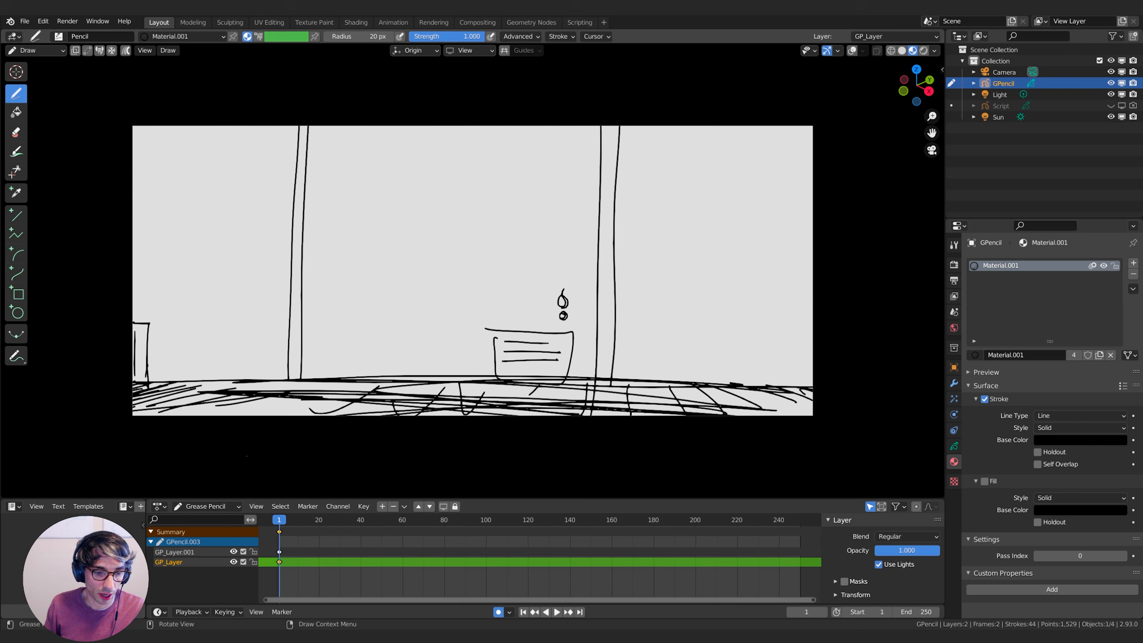
Sketch the striding leg with a rightward motion arrow on GP_Layer.001 and shift that layer's keyframes slightly later
click(175, 552)
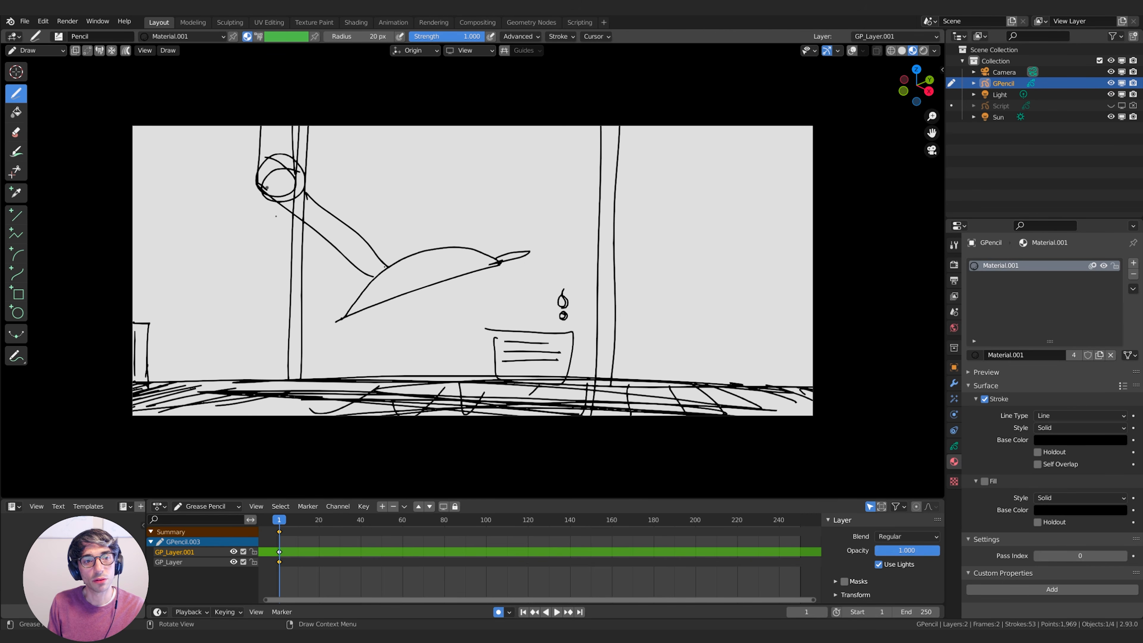
mouse_move(193, 277)
mouse_down()
mouse_move(328, 296)
mouse_move(313, 301)
mouse_up()
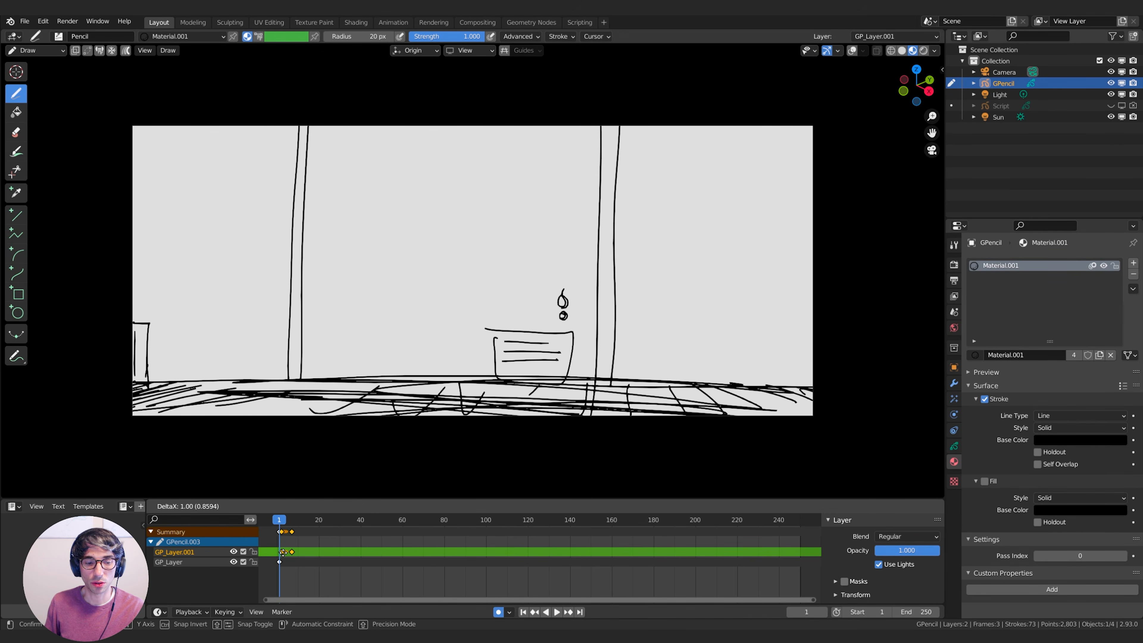
click(302, 549)
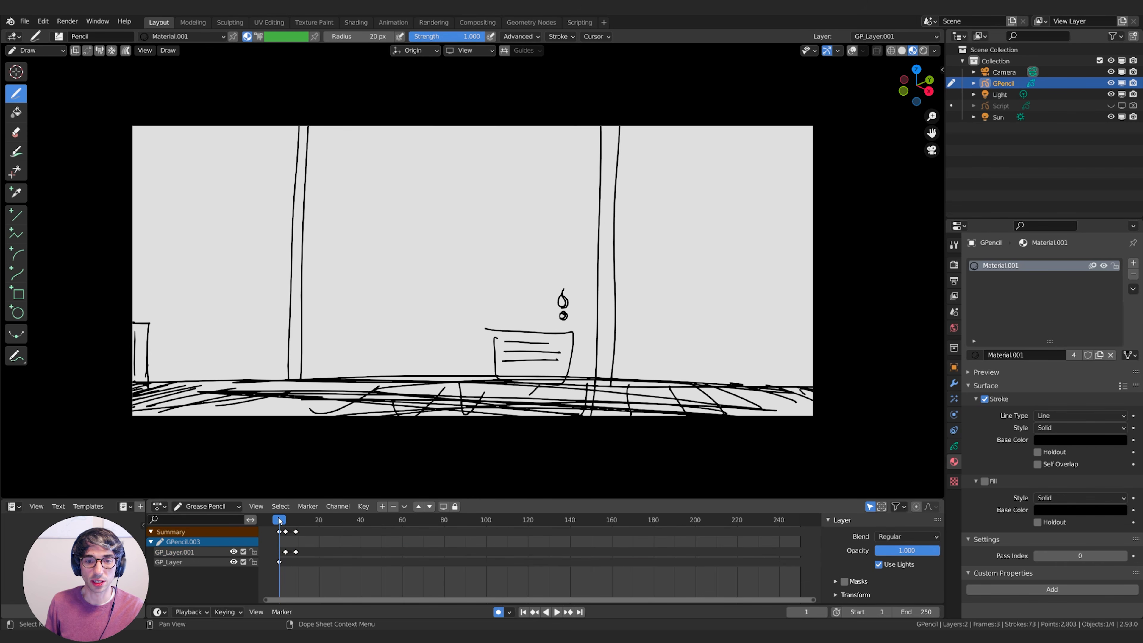
Duplicate the last keyframe of GP_Layer.001 to frame 15
key(space)
drag(290, 521, 308, 522)
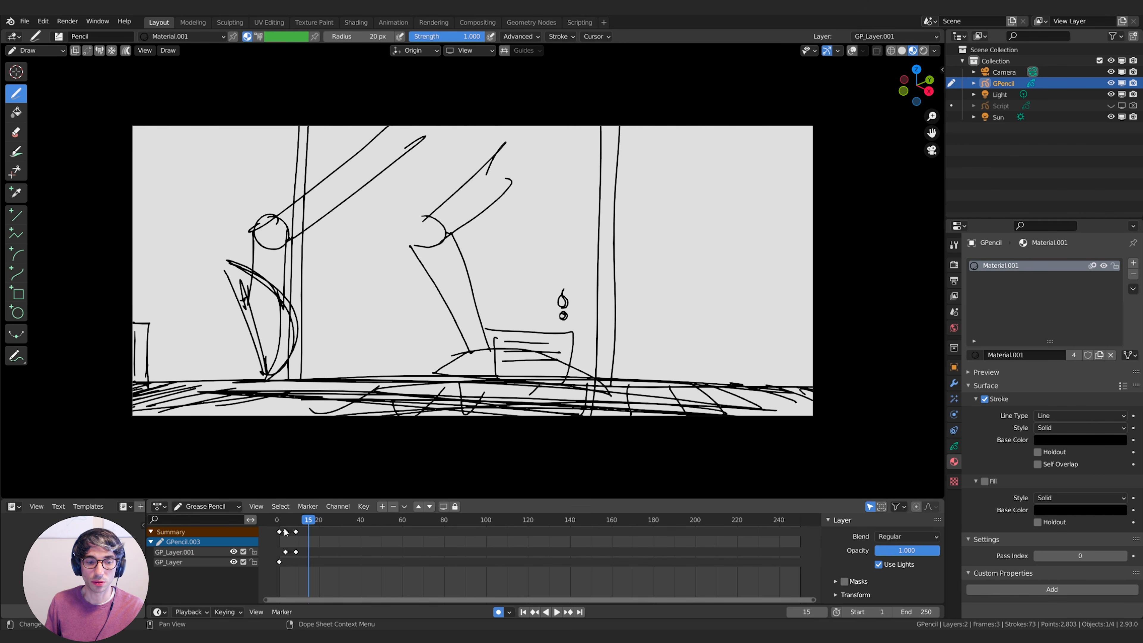
click(295, 553)
key(shift+d)
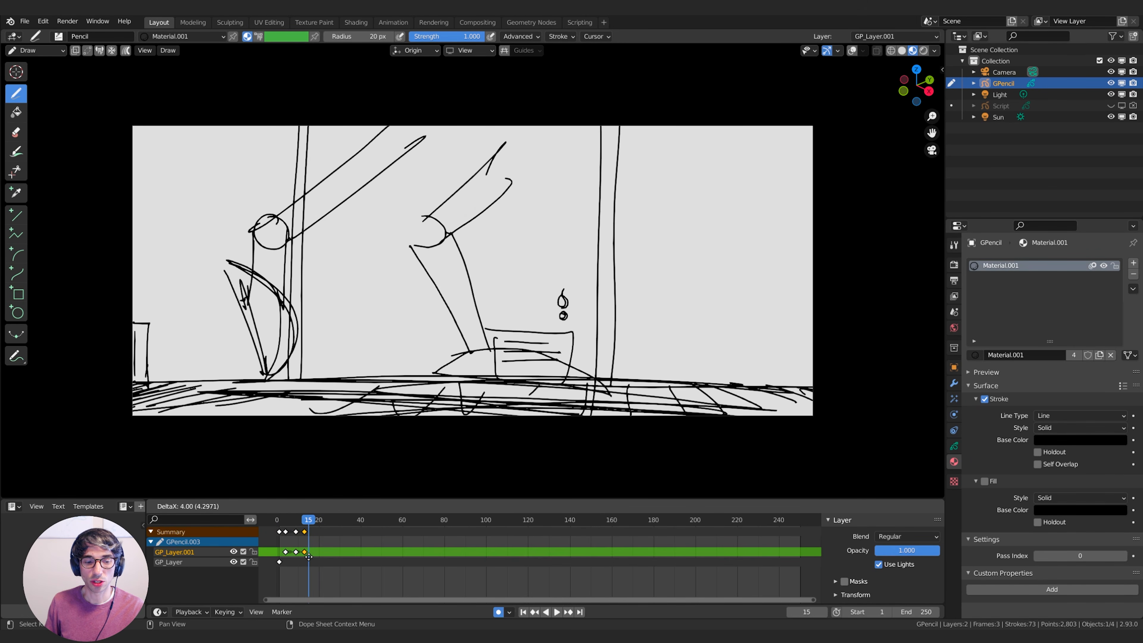
click(314, 556)
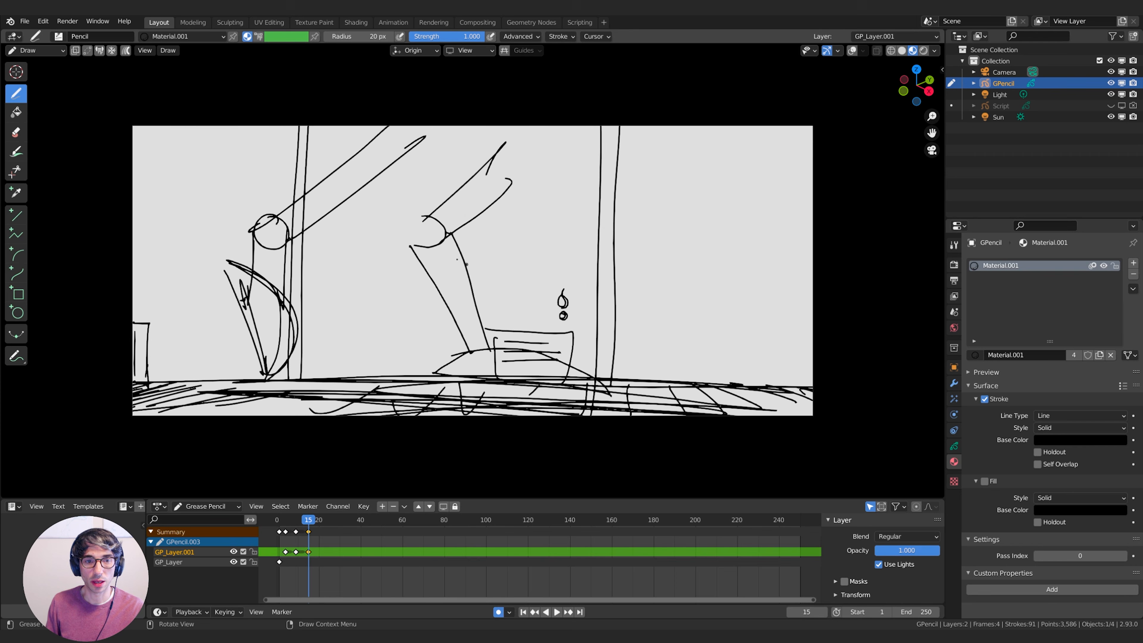
Lock GP_Layer and move all leg strokes on frame 15 in Edit Mode about 3.7 m toward the right of the shot
key(Tab)
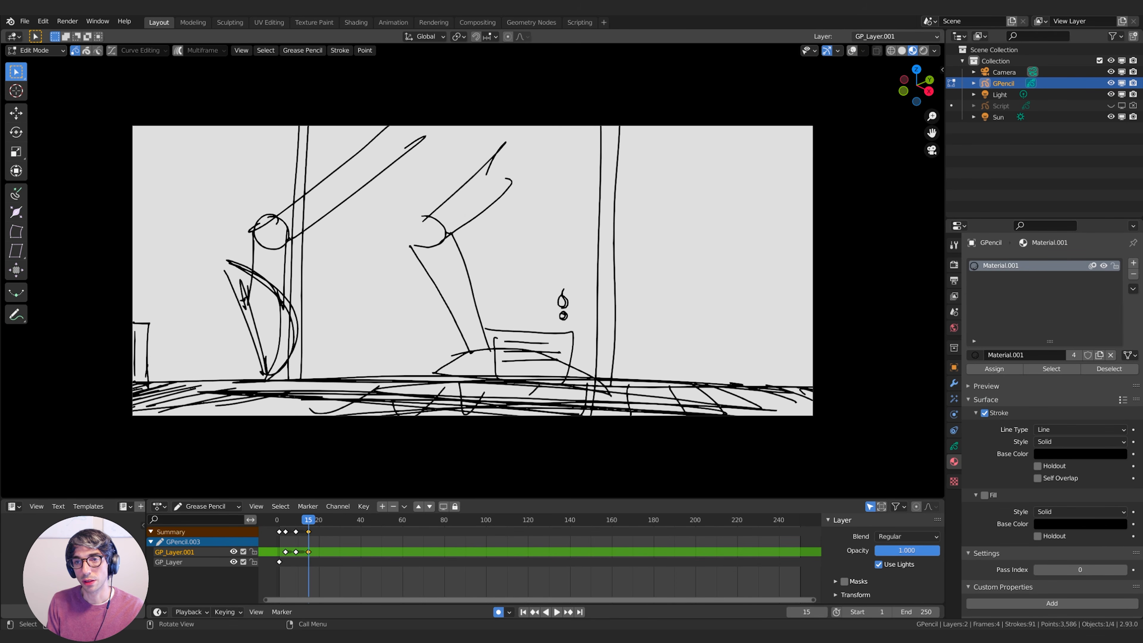
click(852, 51)
key(a)
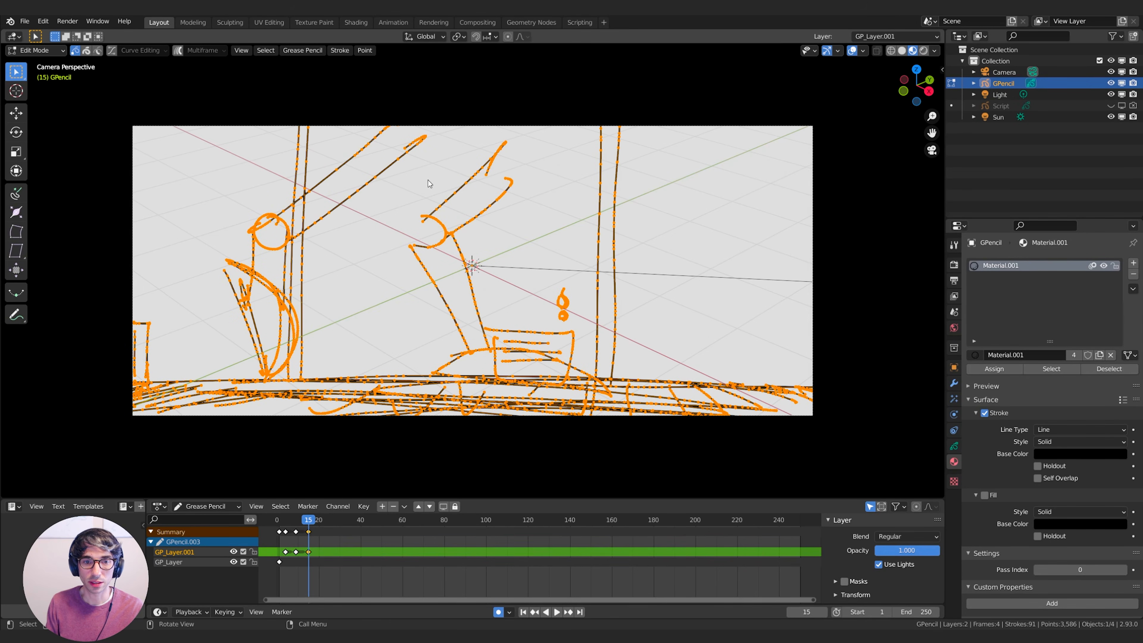
click(253, 562)
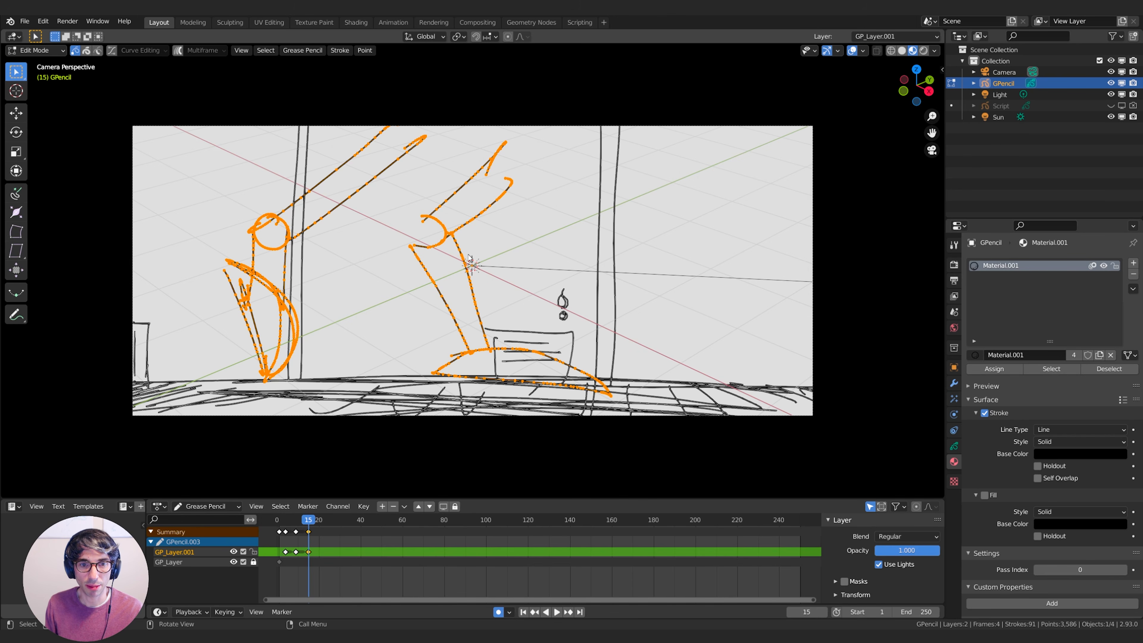
key(g)
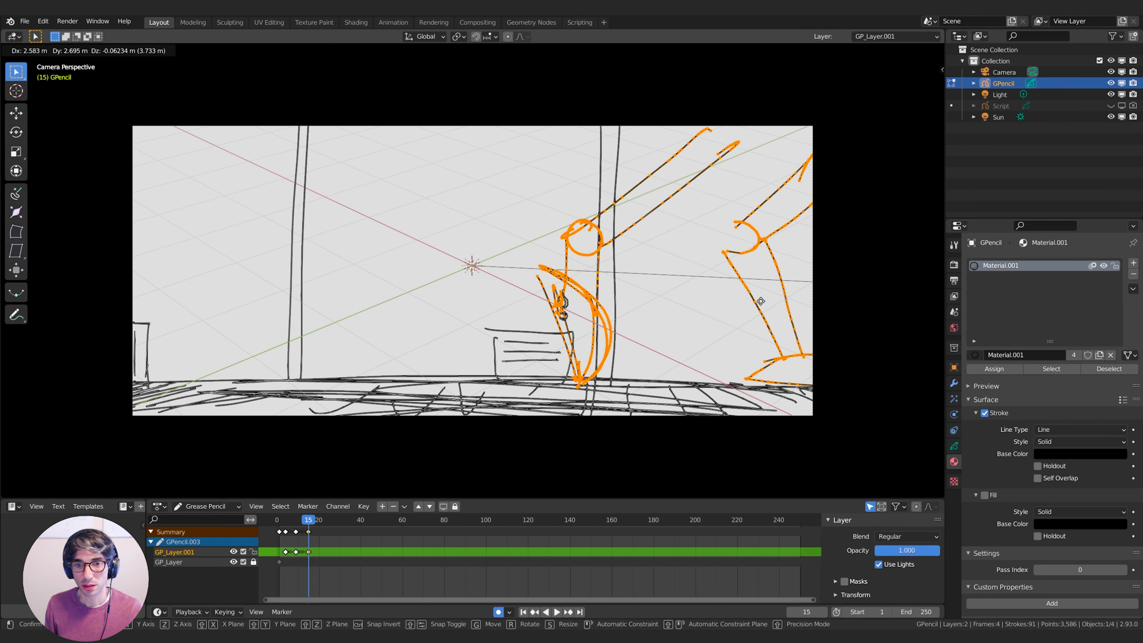
click(760, 300)
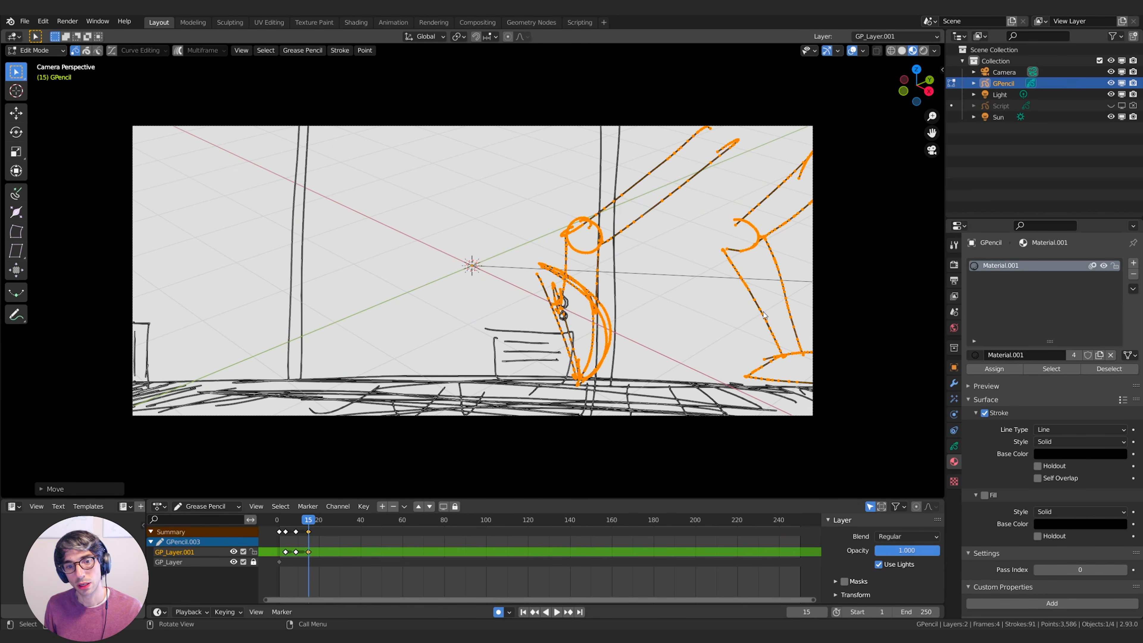
Duplicate the leg strokes into the left half of the shot, then return to Draw mode with the overlays hidden
key(shift+d)
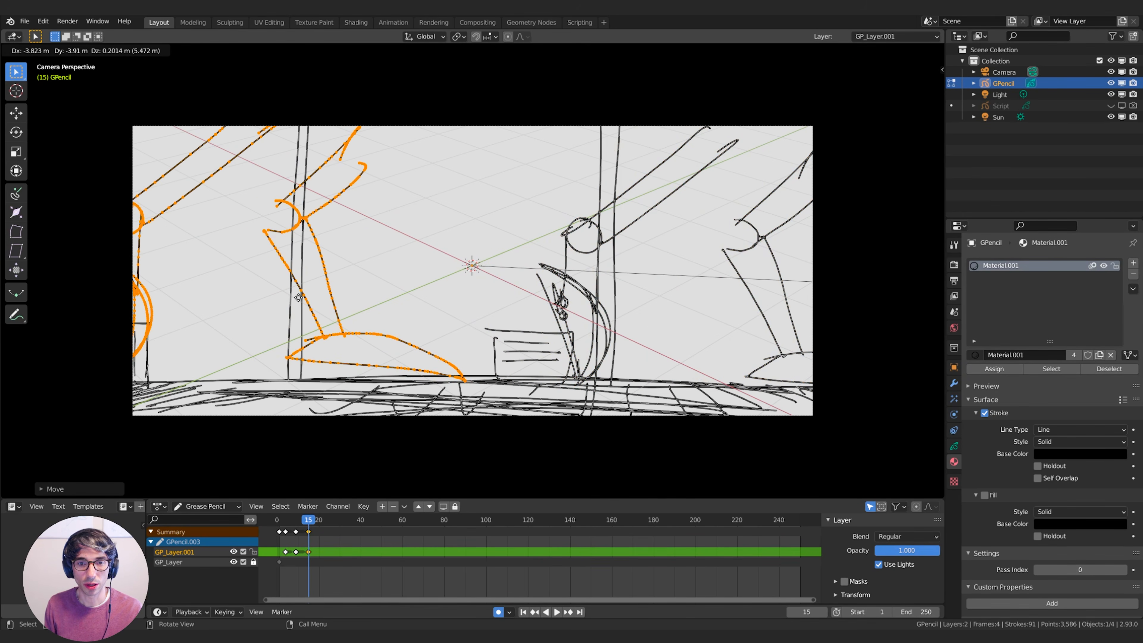
click(332, 304)
key(Tab)
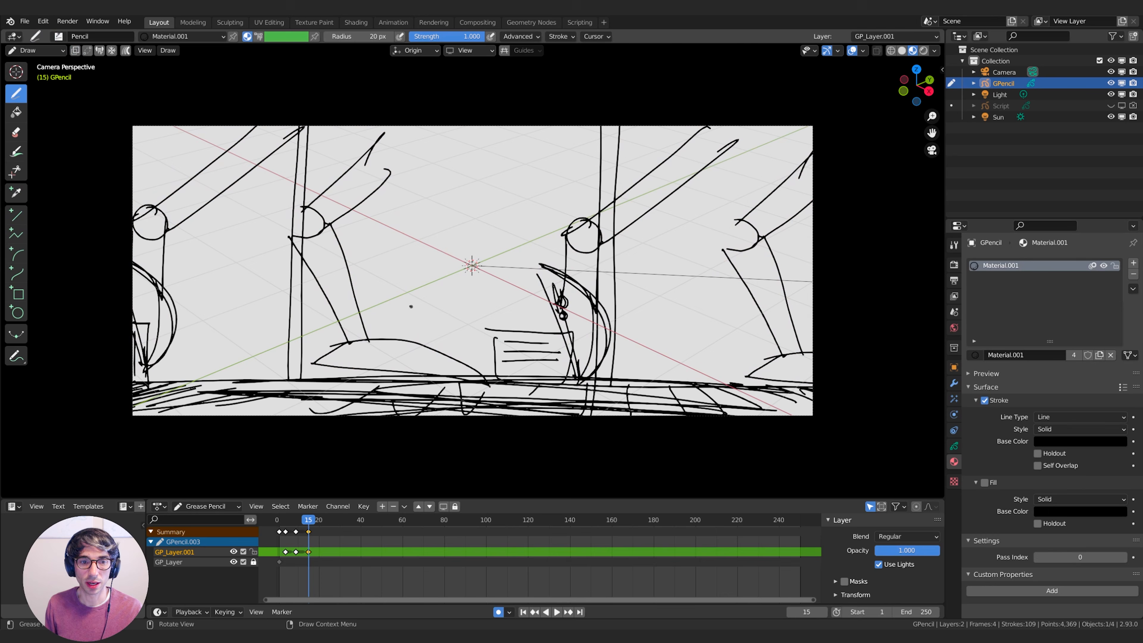
key(shift+alt+z)
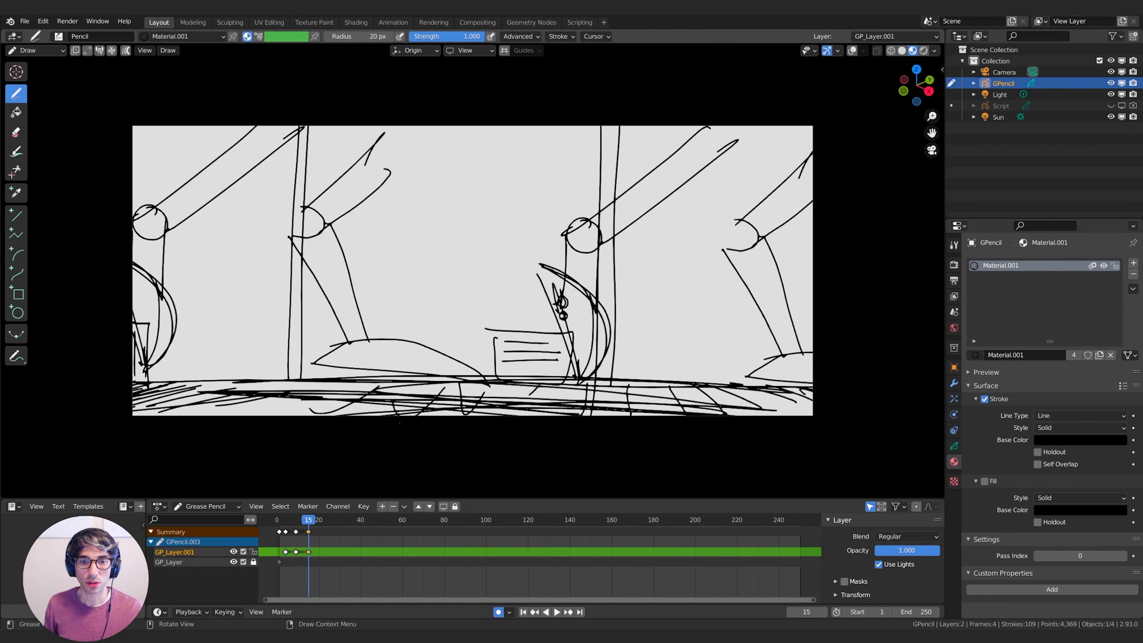
Play the walking animation from the start and check the frame rate in the output settings
mouse_move(308, 519)
mouse_down()
mouse_move(275, 517)
mouse_move(316, 526)
mouse_up()
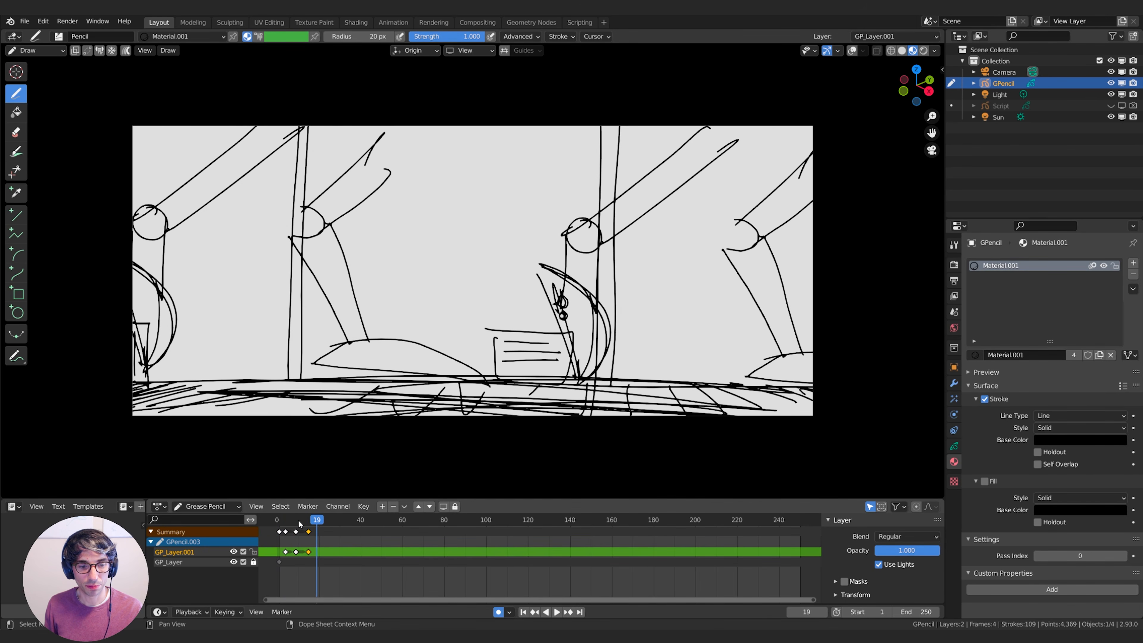
click(277, 521)
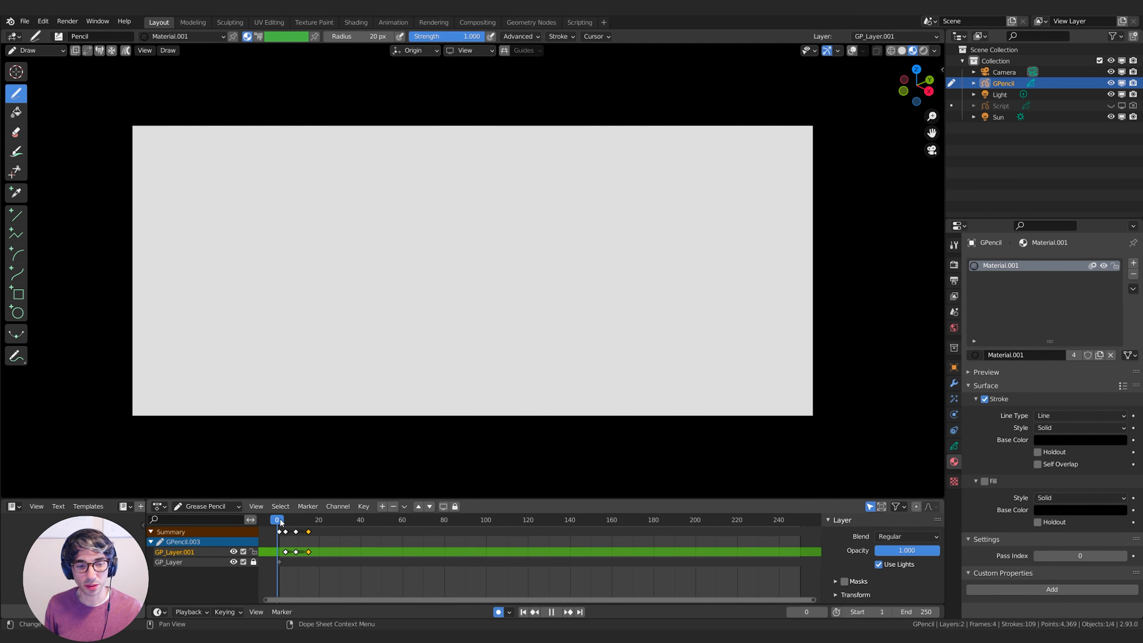
key(space)
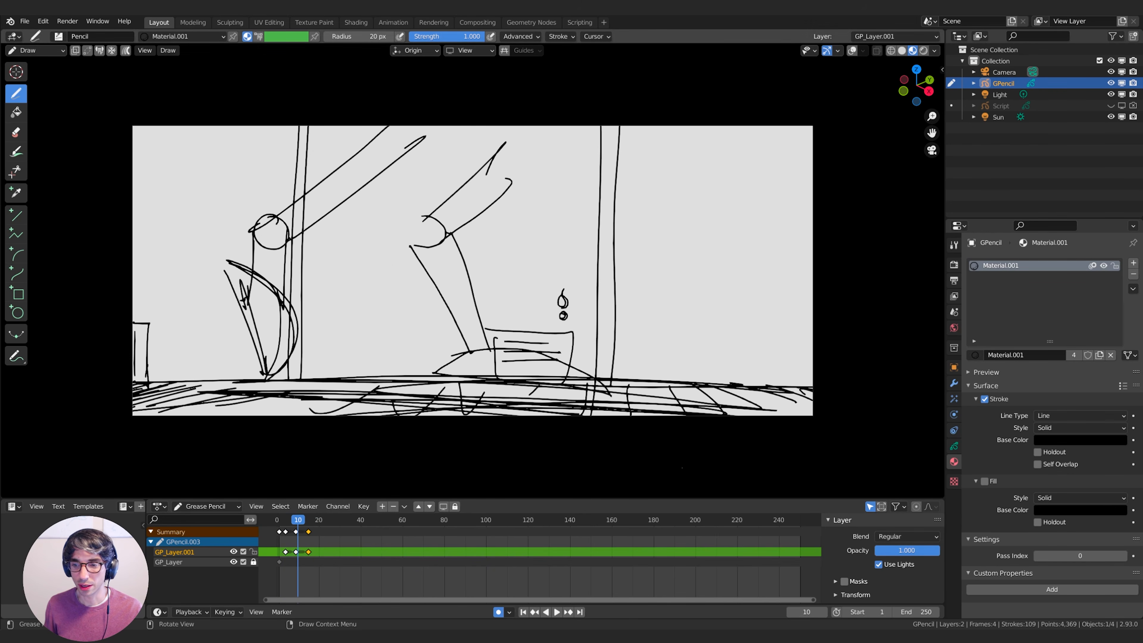
click(954, 281)
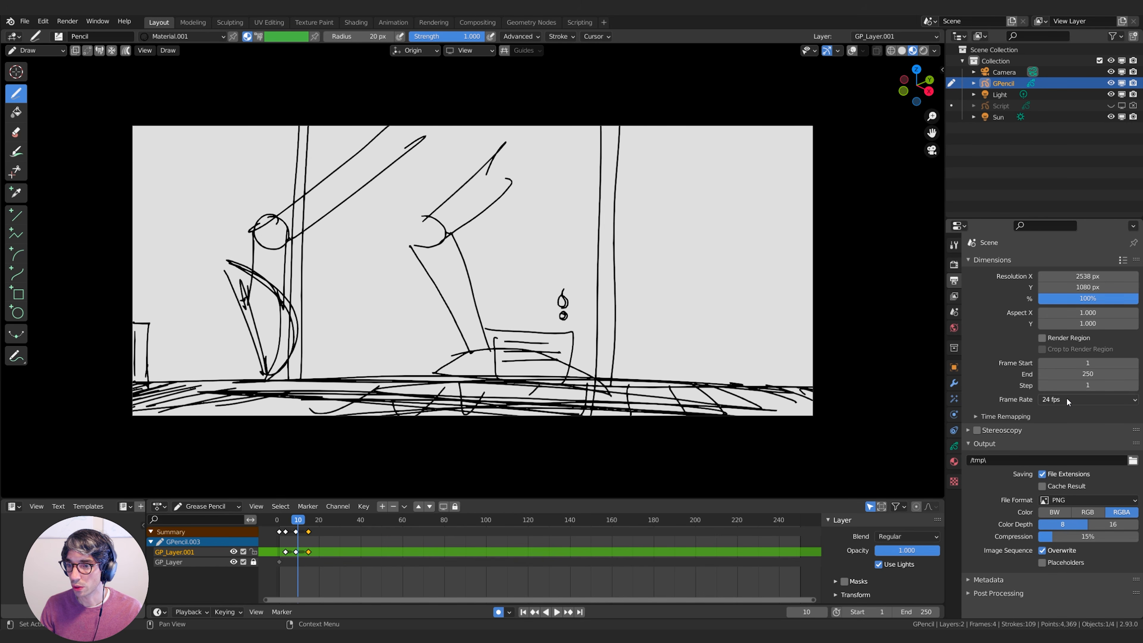
drag(299, 520, 279, 518)
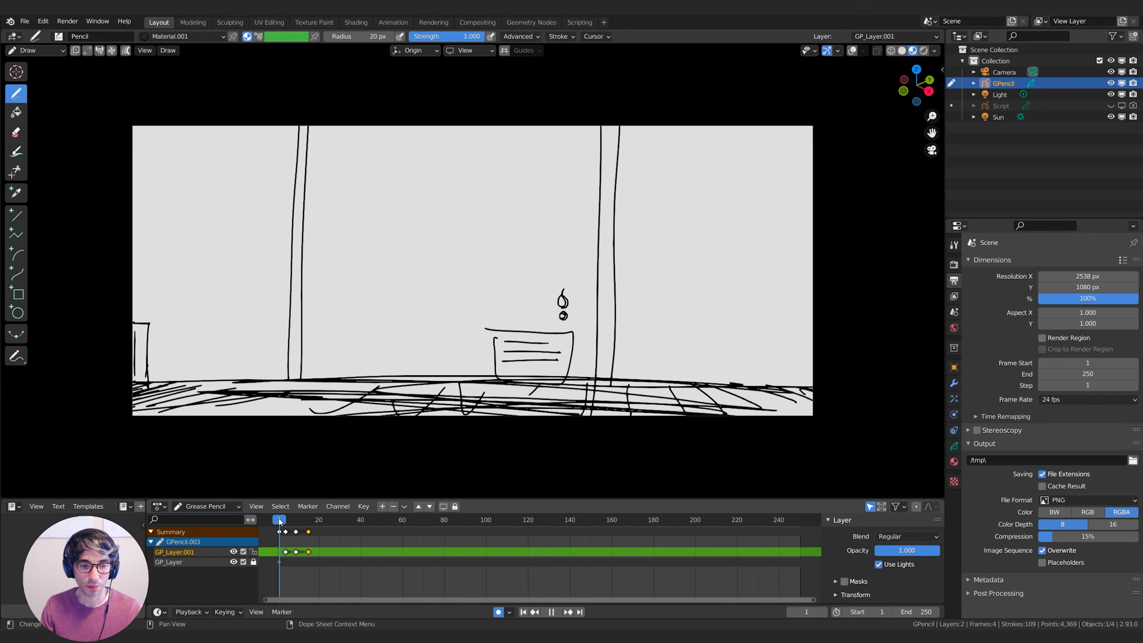
key(space)
key(space)
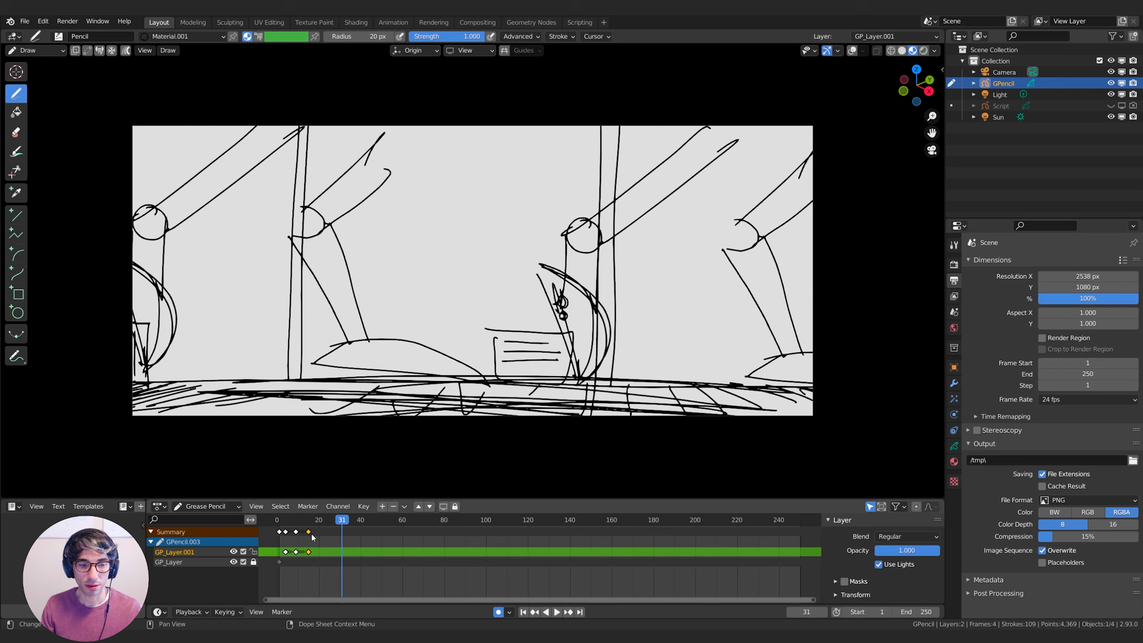
Move the three GP_Layer.001 keyframes later so the first falls at about frame 16, and preview the timing from the start
click(286, 532)
drag(329, 527, 281, 543)
key(g)
click(307, 539)
click(274, 522)
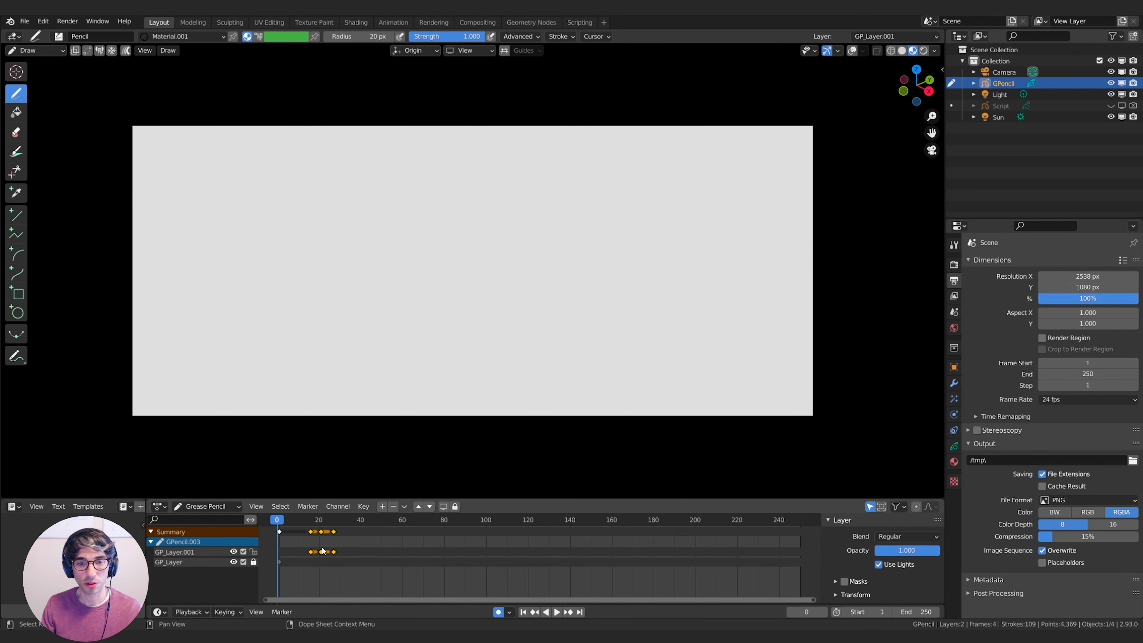
key(space)
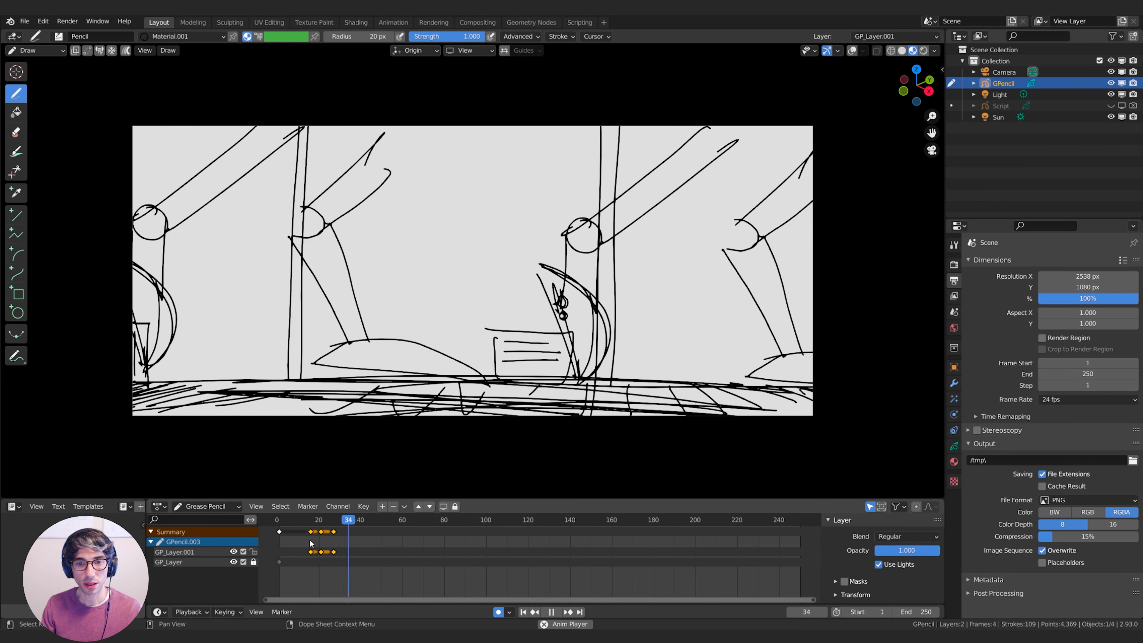
key(space)
Scale the GP_Layer.001 keyframes apart to about frames 16, 29 and 44, and play the slower timing
key(alt+a)
drag(307, 521, 340, 546)
key(s)
click(427, 539)
key(space)
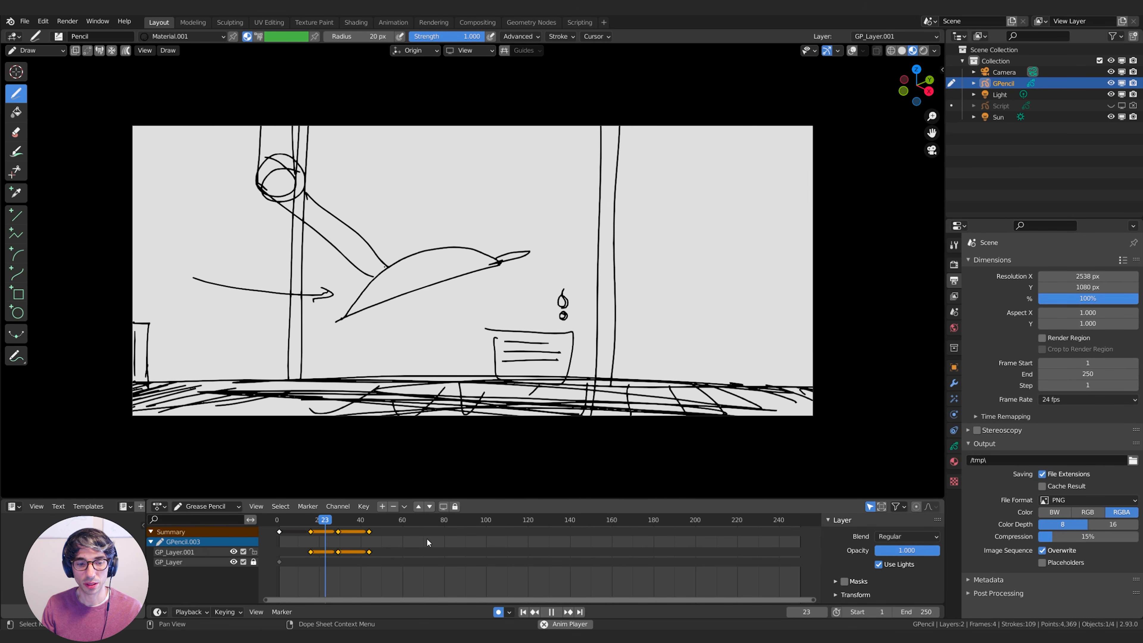
click(279, 519)
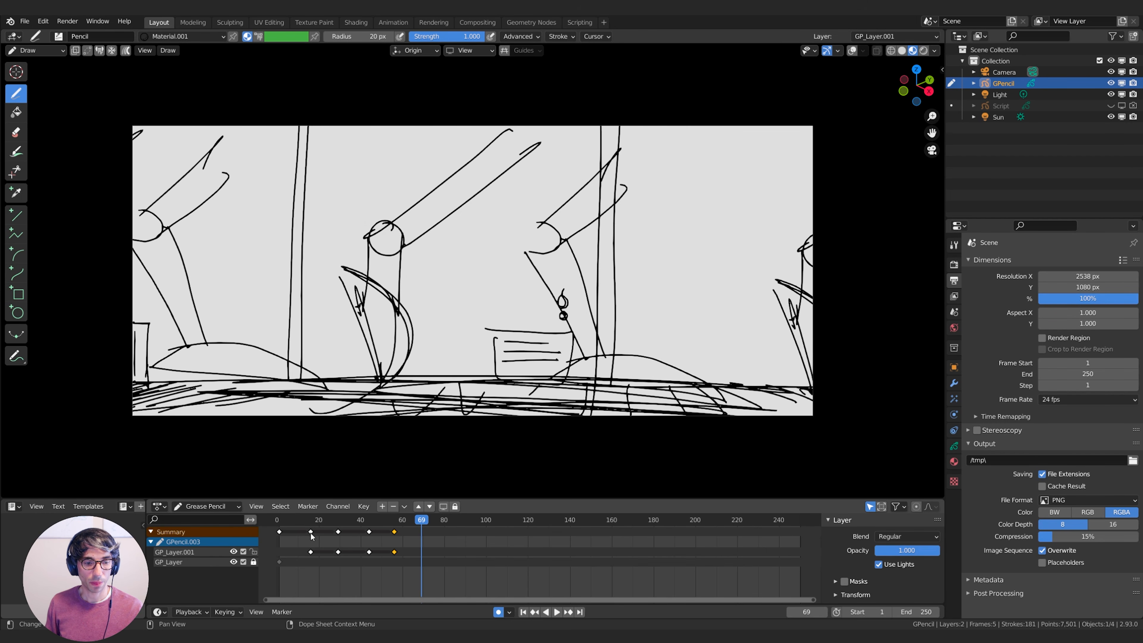
Unlock GP_Layer and start a clean drawing on GP_Layer.001 at frame 69 by placing a small dot
click(181, 562)
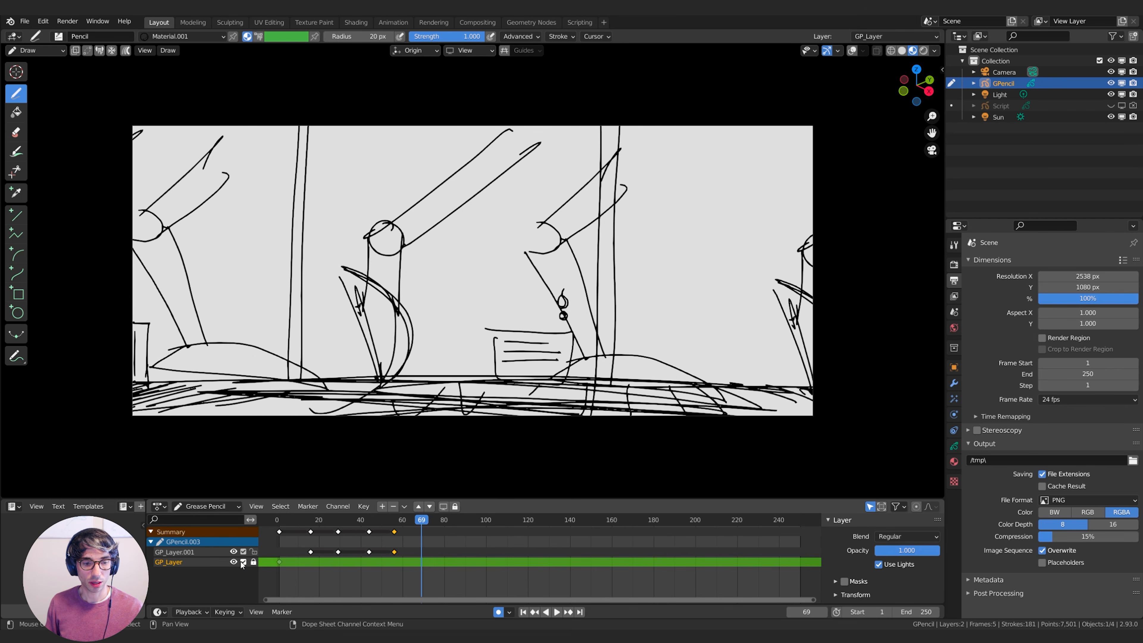
click(253, 563)
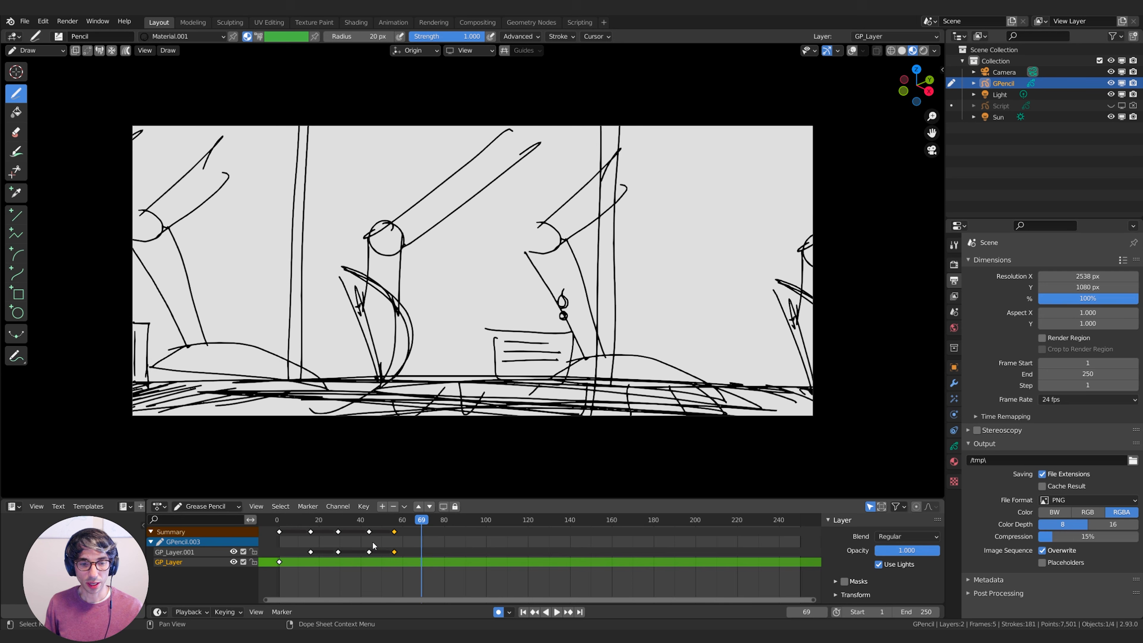
click(189, 551)
click(703, 358)
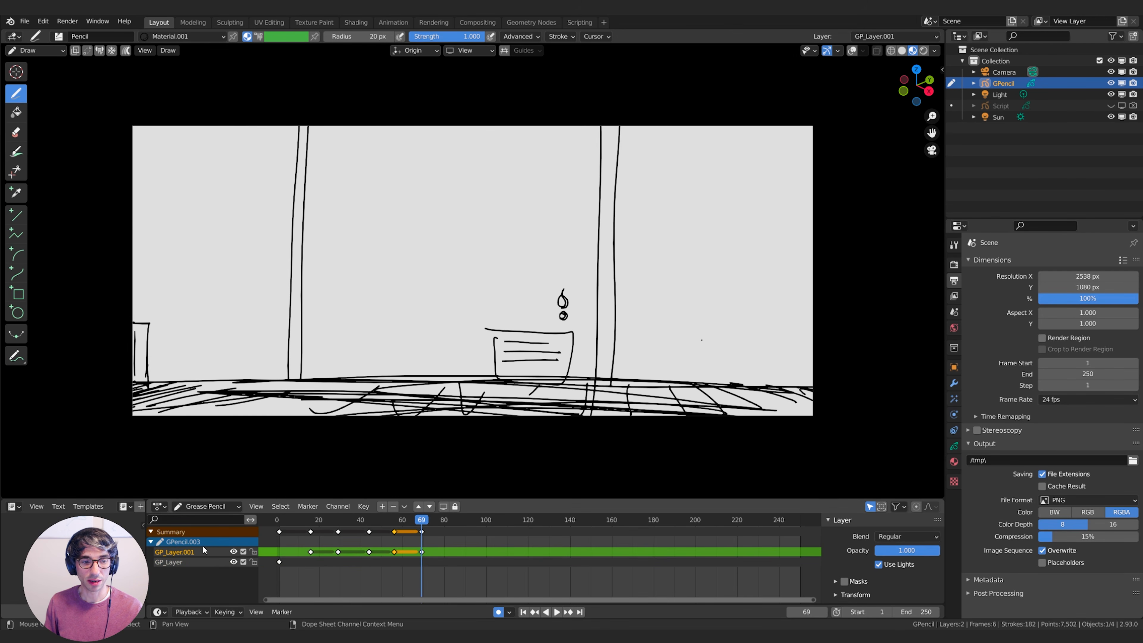
Start a new drawing on GP_Layer at frame 69 with a small dot and draw the new shot's ground line near the lower edge
click(170, 562)
click(748, 367)
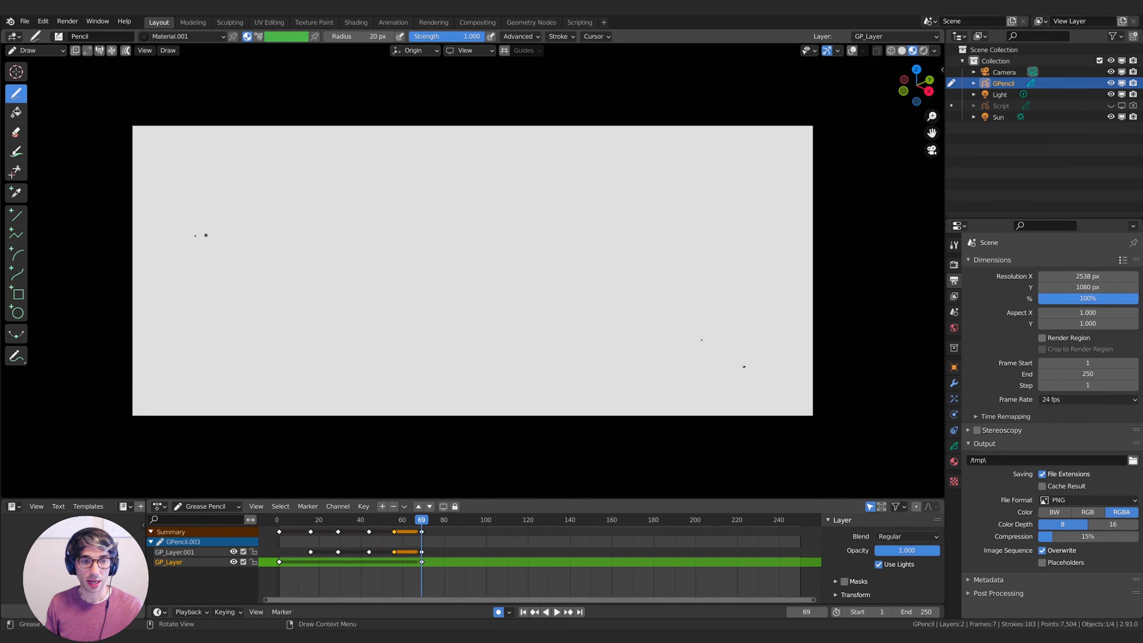
shift+drag(134, 398, 605, 396)
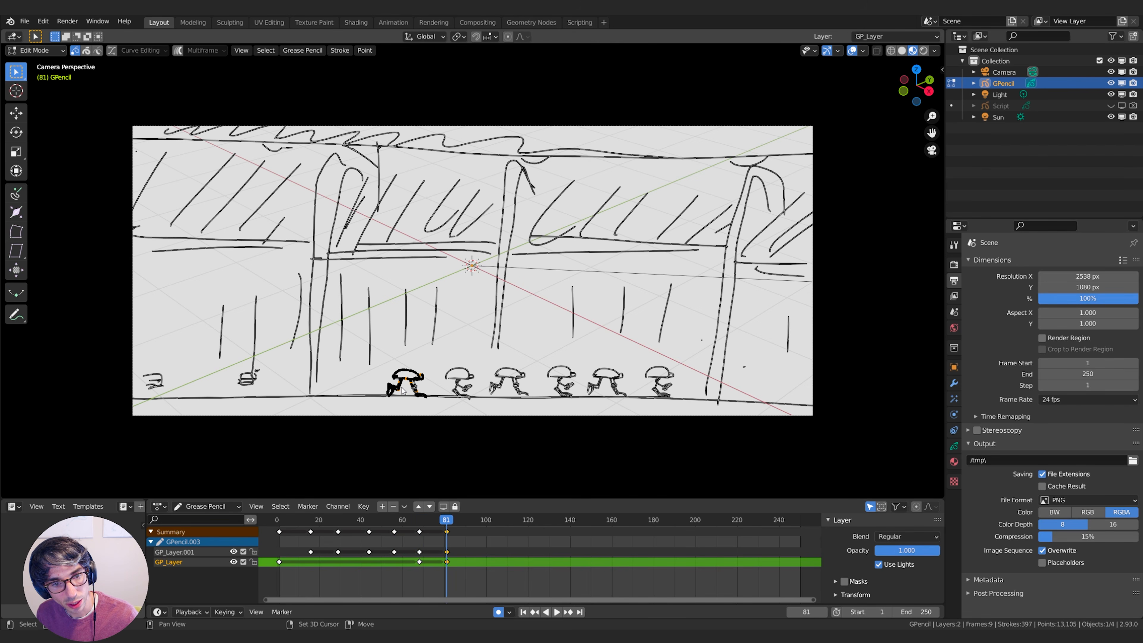
Delete the leftmost helmeted walking figure from the drawing at frame 81
key(ctrl+l)
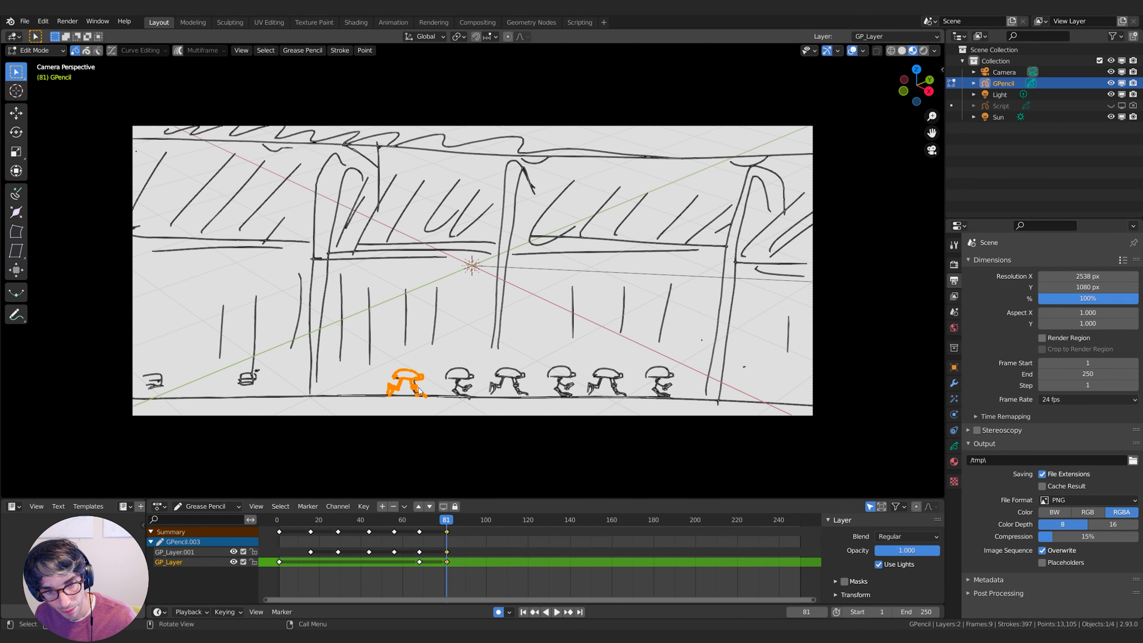
key(g)
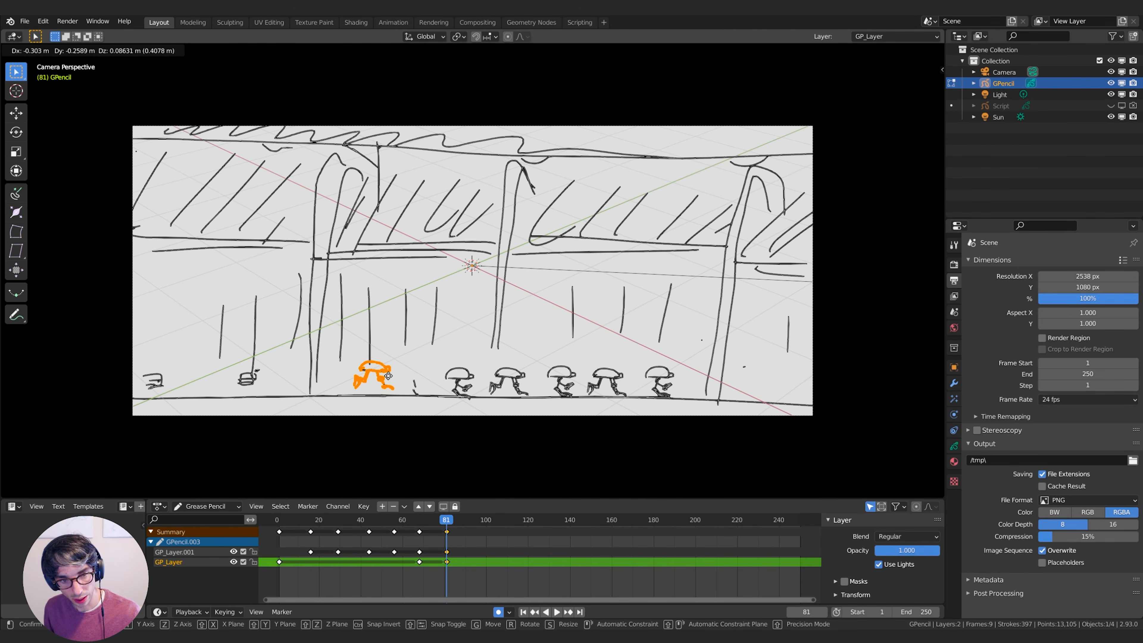
key(x)
key(Escape)
key(x)
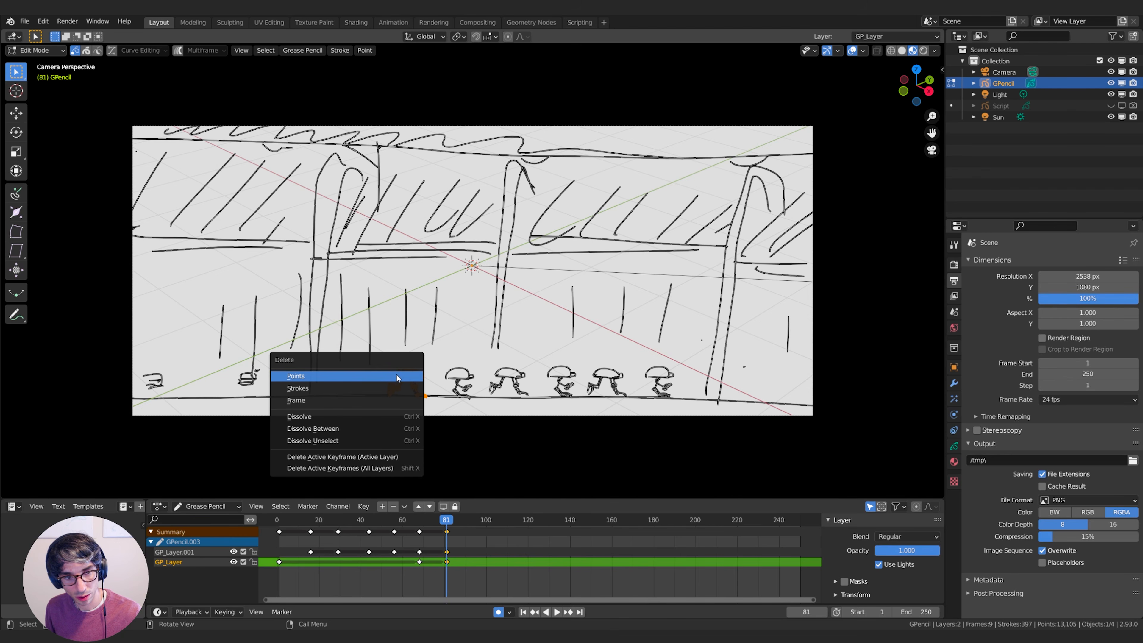
click(353, 376)
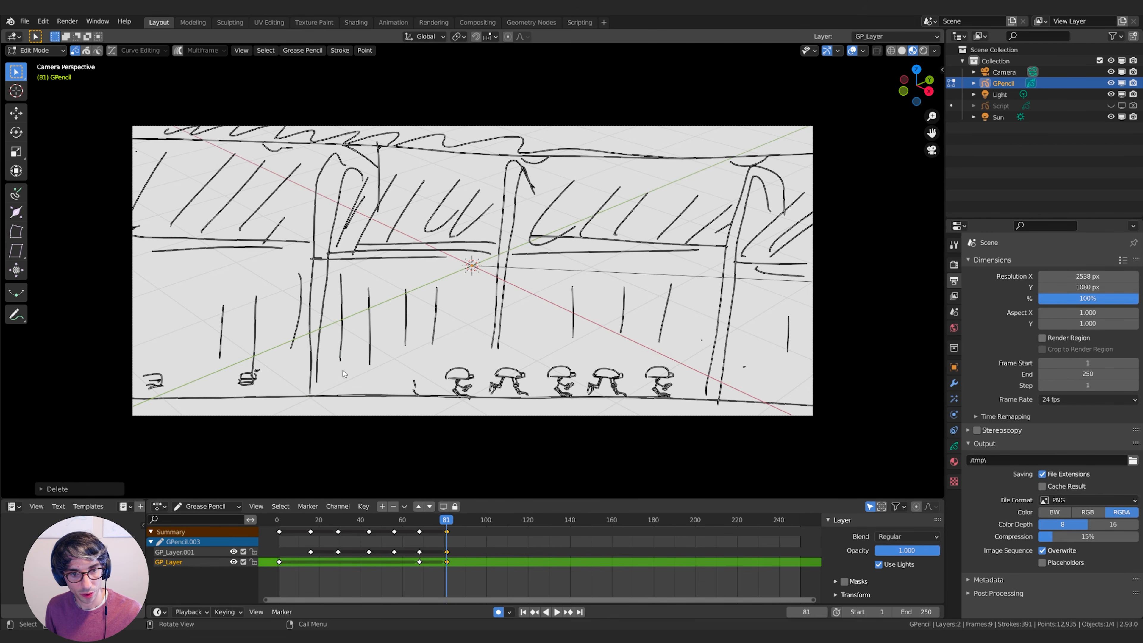
Delete the stray stroke remnants where the leftmost figure stood and return to Draw Mode
click(415, 383)
key(x)
click(418, 382)
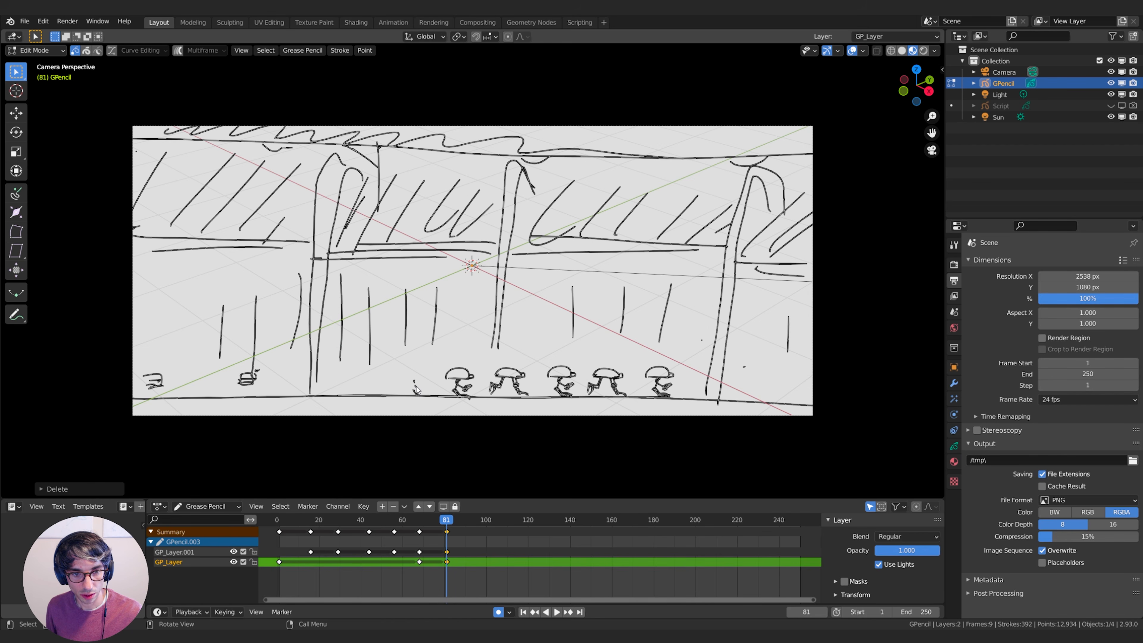
drag(403, 375, 420, 390)
key(x)
click(418, 388)
key(Tab)
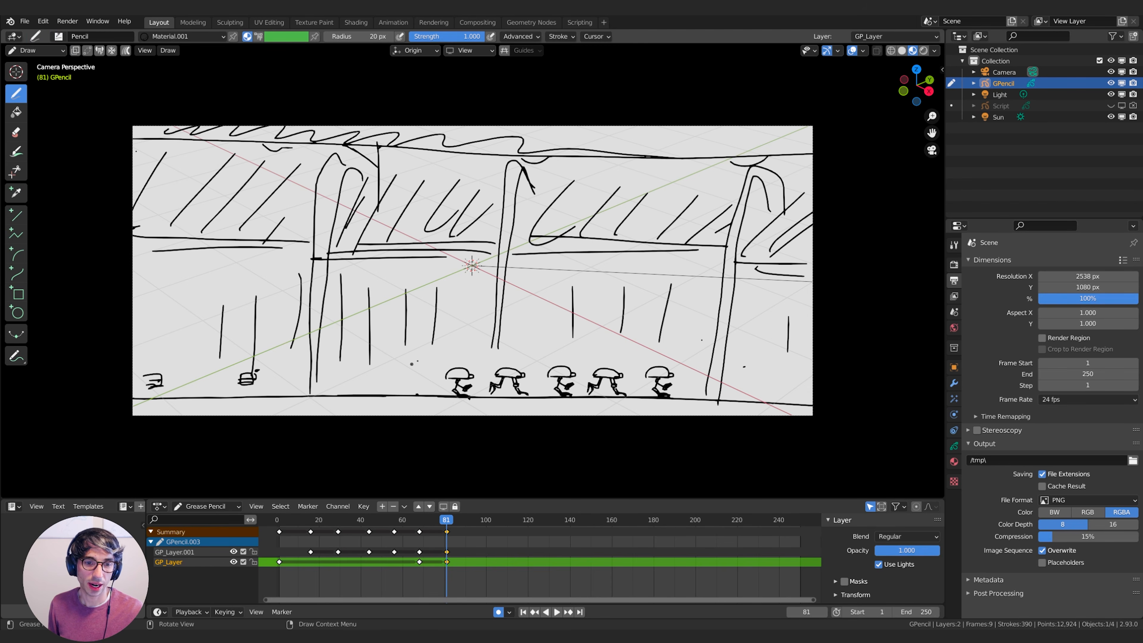
Start a clean drawing on GP_Layer at frame 94 and sketch a round, scribble-shaded window near the centre
click(473, 522)
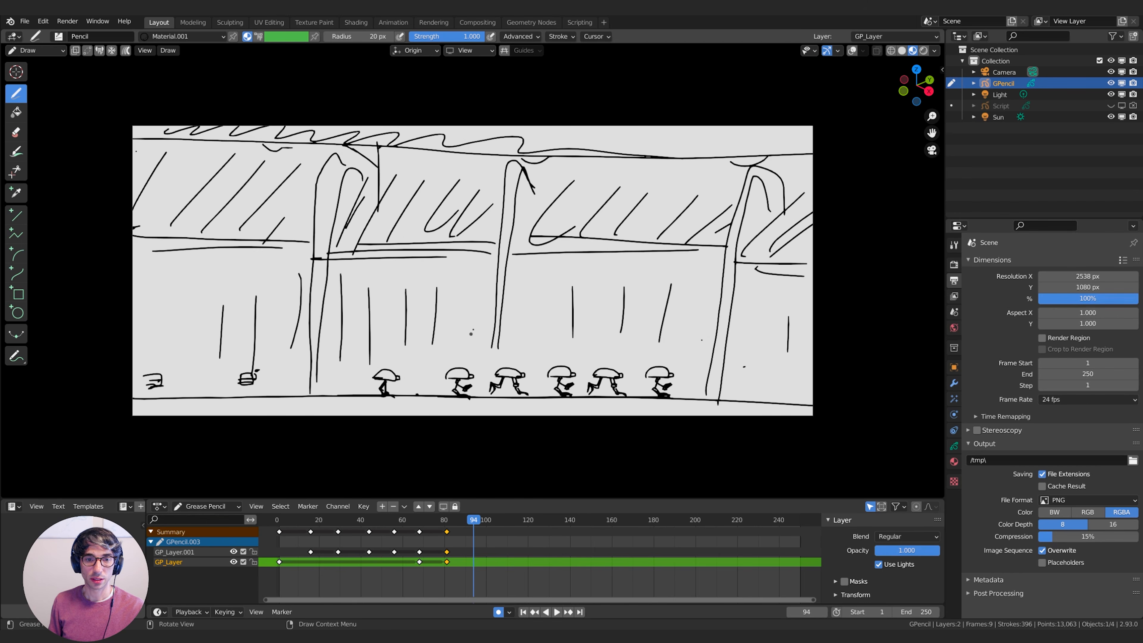
click(760, 338)
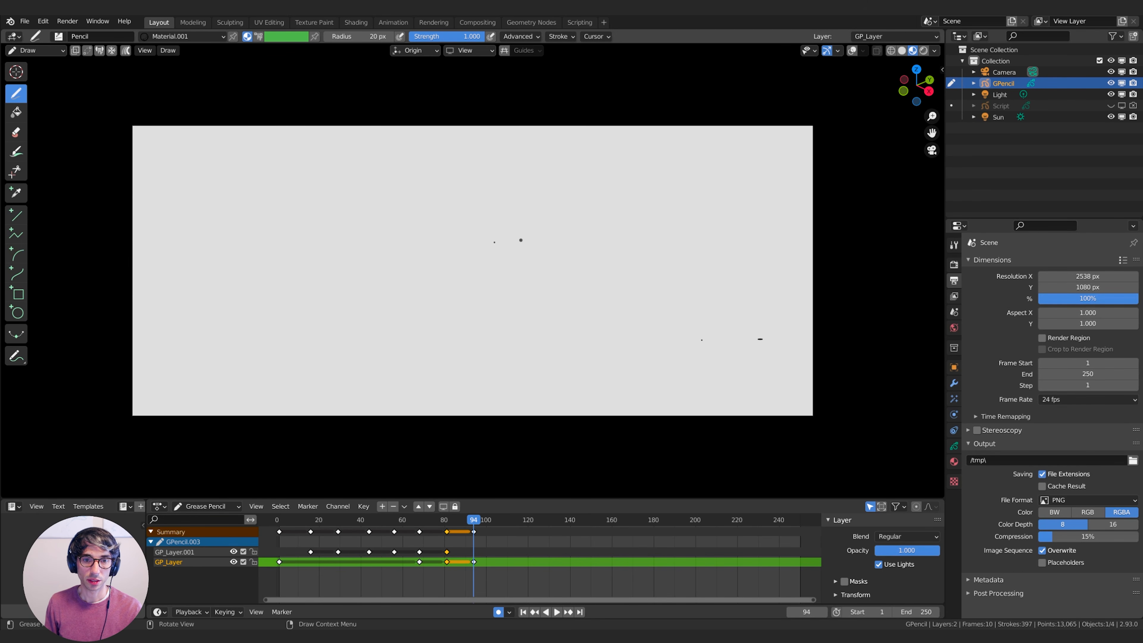
drag(477, 238, 557, 288)
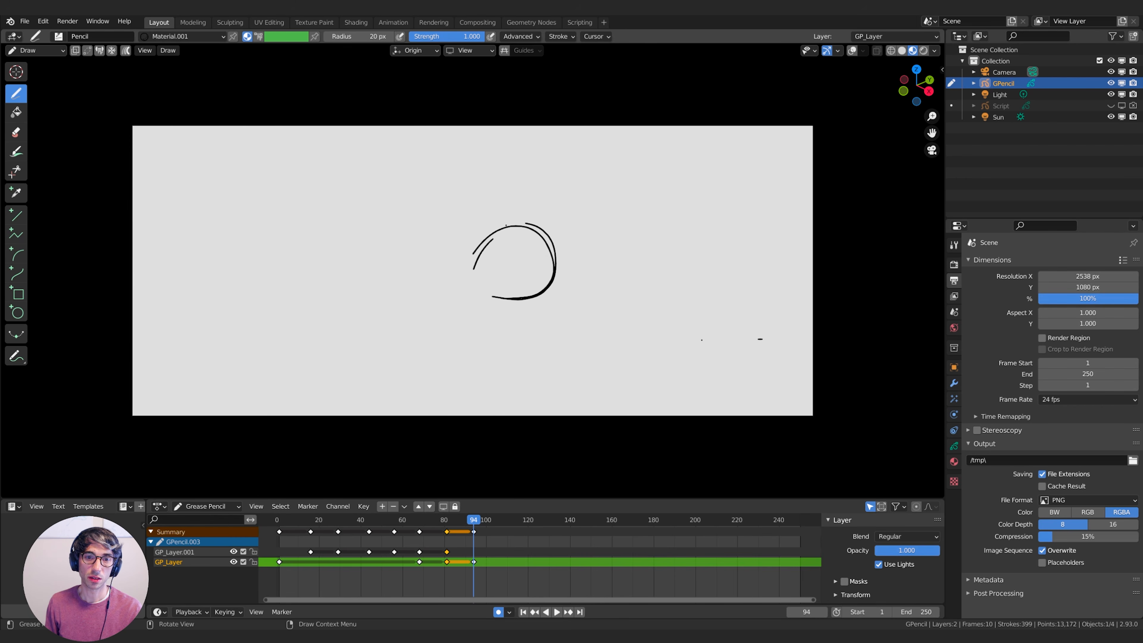
mouse_move(478, 293)
mouse_down()
mouse_move(553, 252)
mouse_move(509, 284)
mouse_up()
mouse_move(529, 245)
mouse_down()
mouse_move(500, 267)
mouse_move(516, 280)
mouse_up()
Draw a slanted base line and dome around the window, and add jointed legs, a second machine, a small character and corridor lines
drag(431, 329, 678, 291)
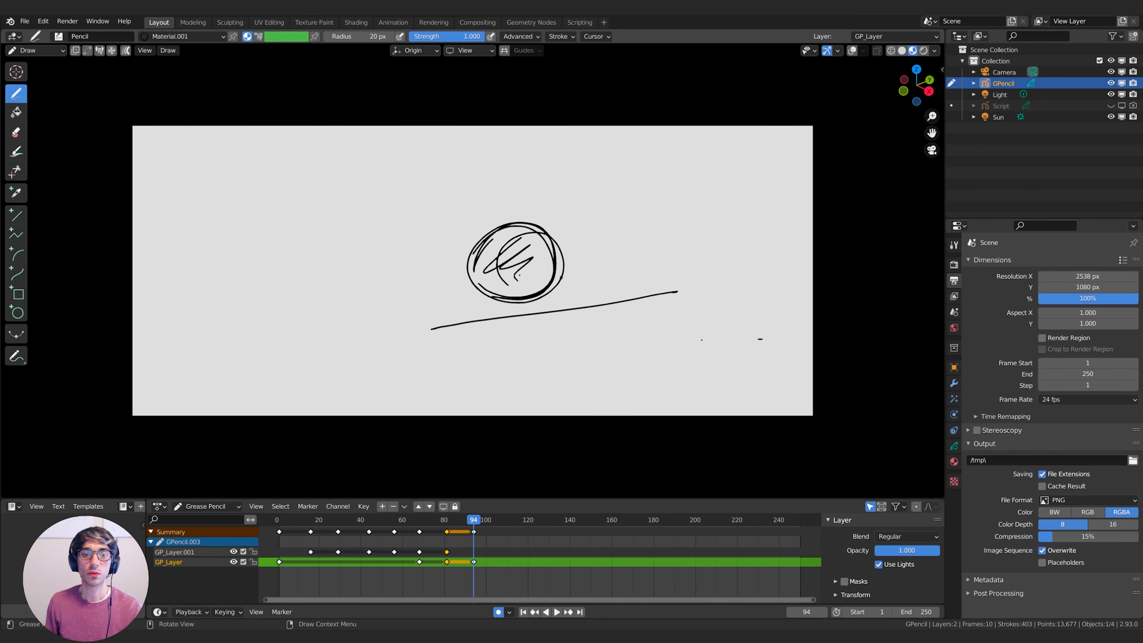
mouse_move(398, 333)
mouse_down()
mouse_move(440, 218)
mouse_move(569, 194)
mouse_move(646, 254)
mouse_up()
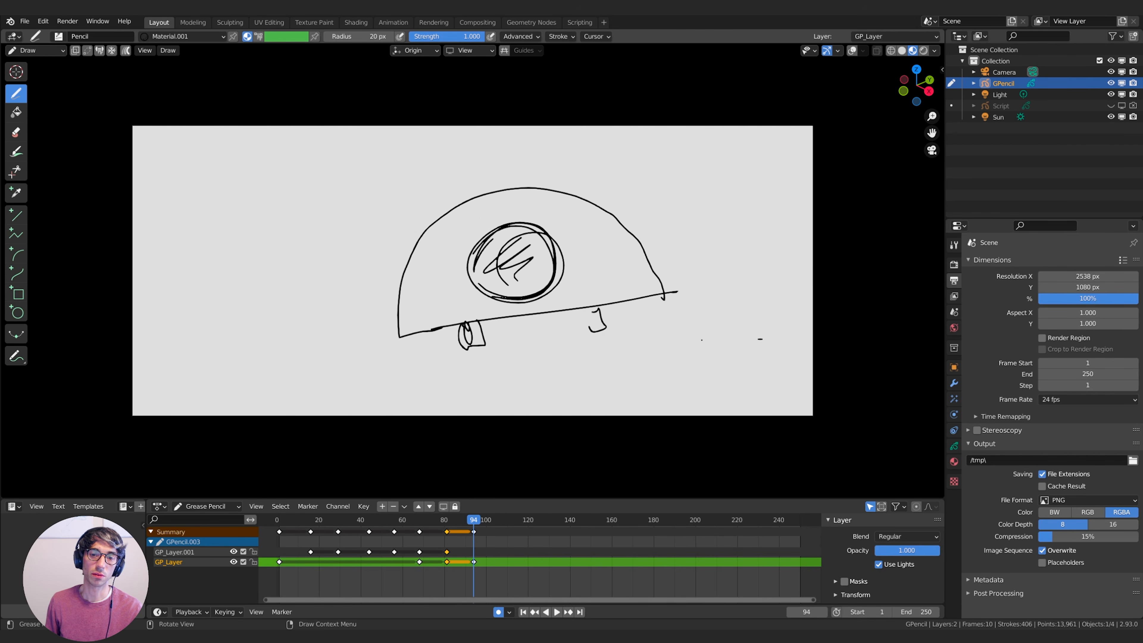
drag(469, 354, 479, 411)
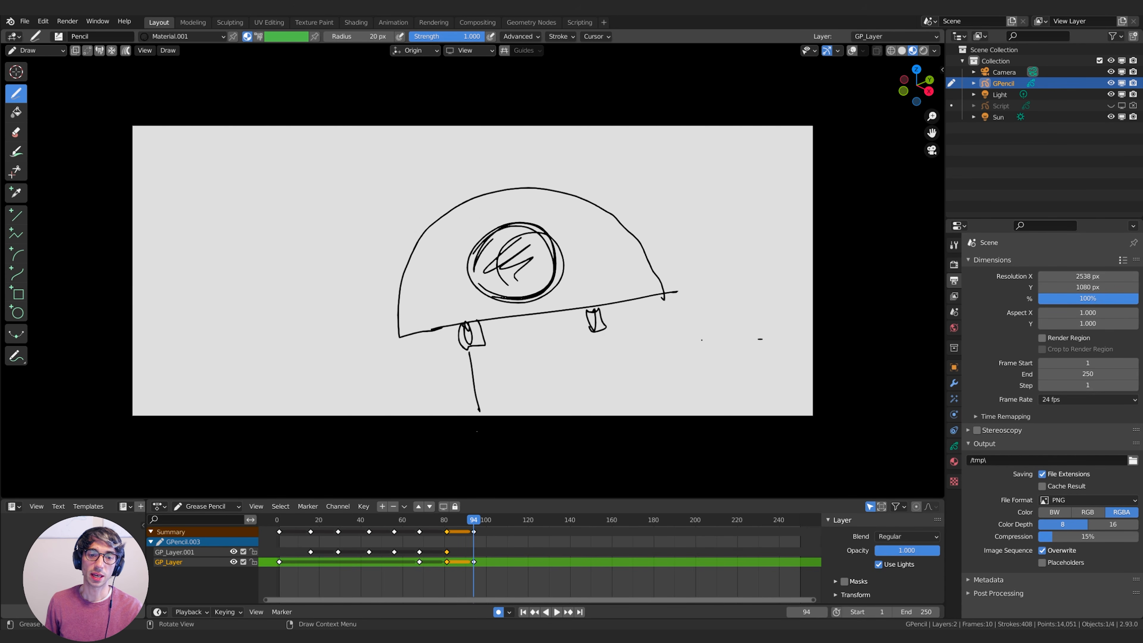
drag(503, 422, 463, 407)
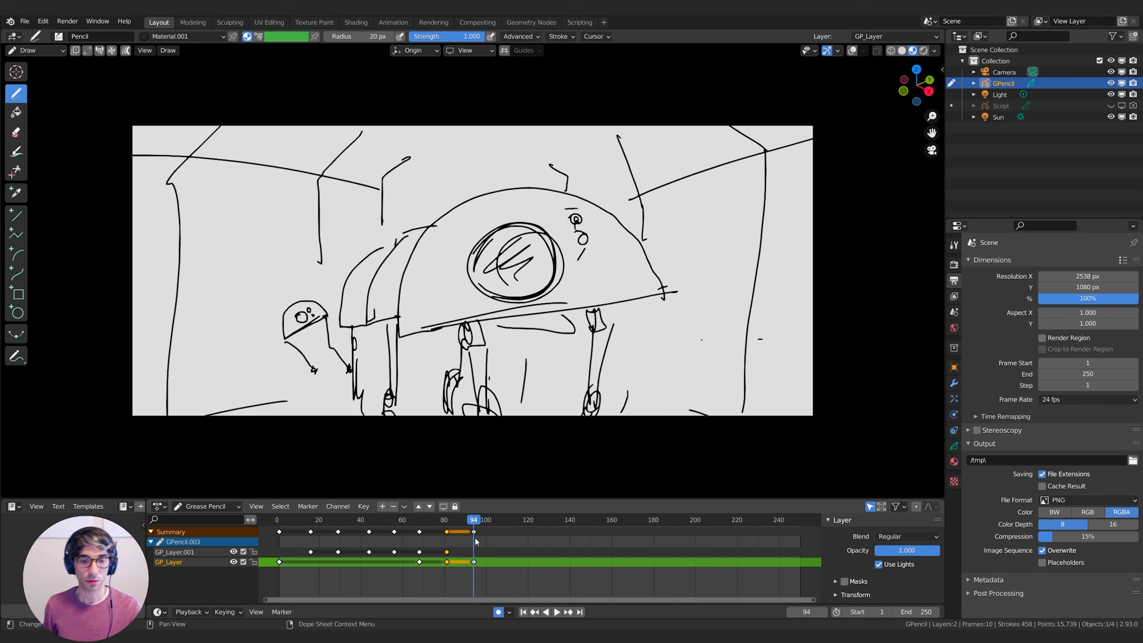
Move to frame 106 and compare the Solid and Material Preview viewport shading
mouse_move(474, 519)
mouse_down()
mouse_move(442, 524)
mouse_move(478, 518)
mouse_up()
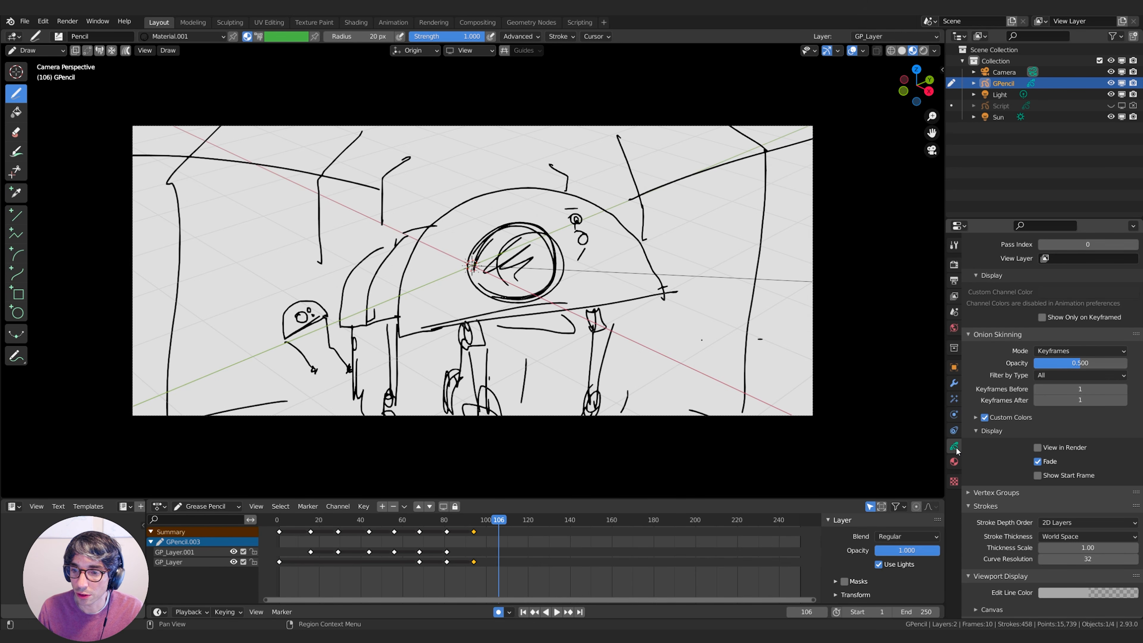
scroll(1018, 491, up, 1)
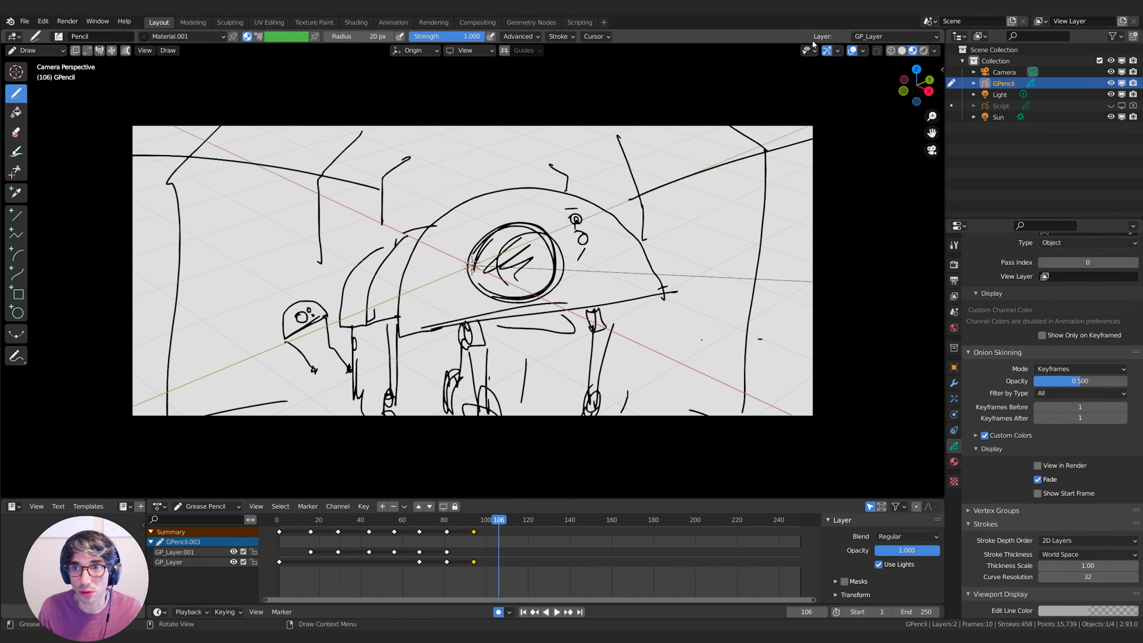
click(901, 51)
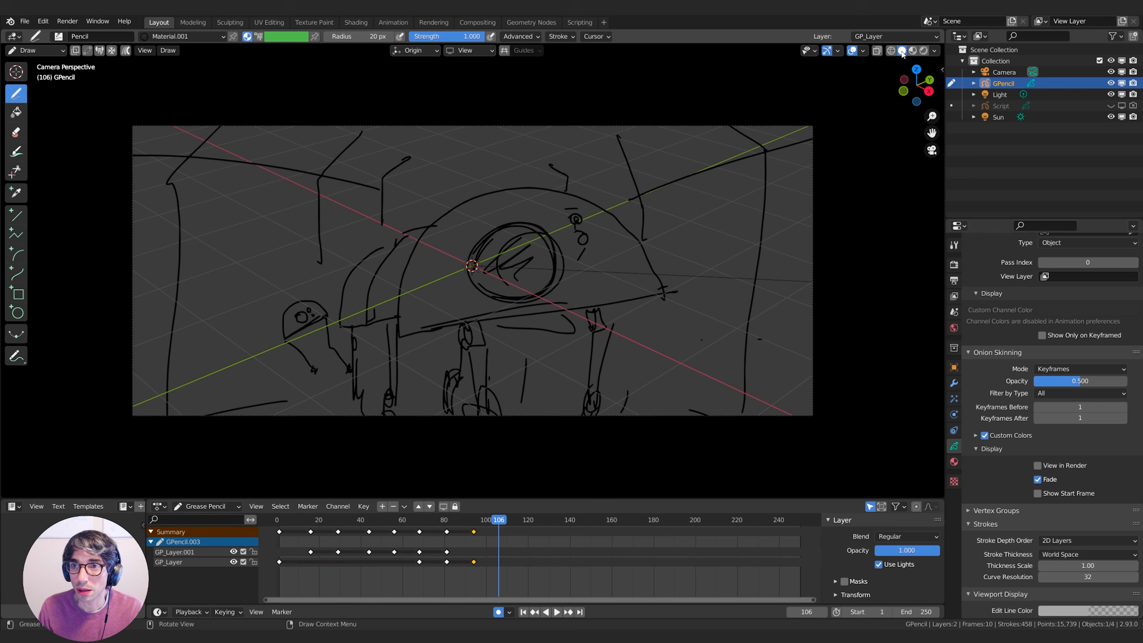
click(915, 51)
click(902, 52)
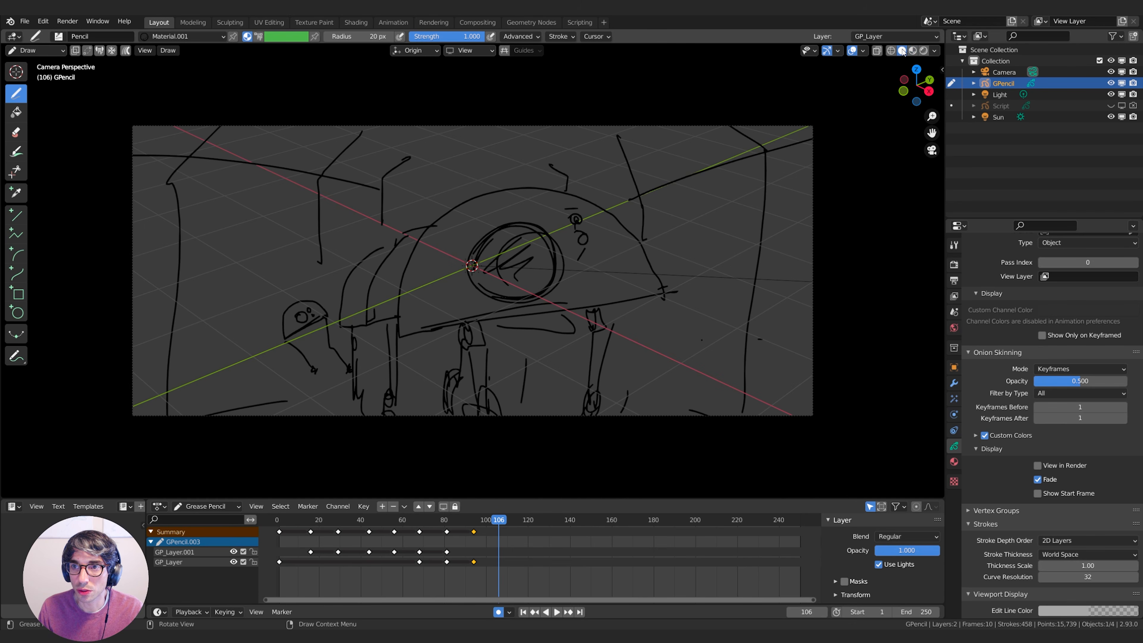
click(913, 51)
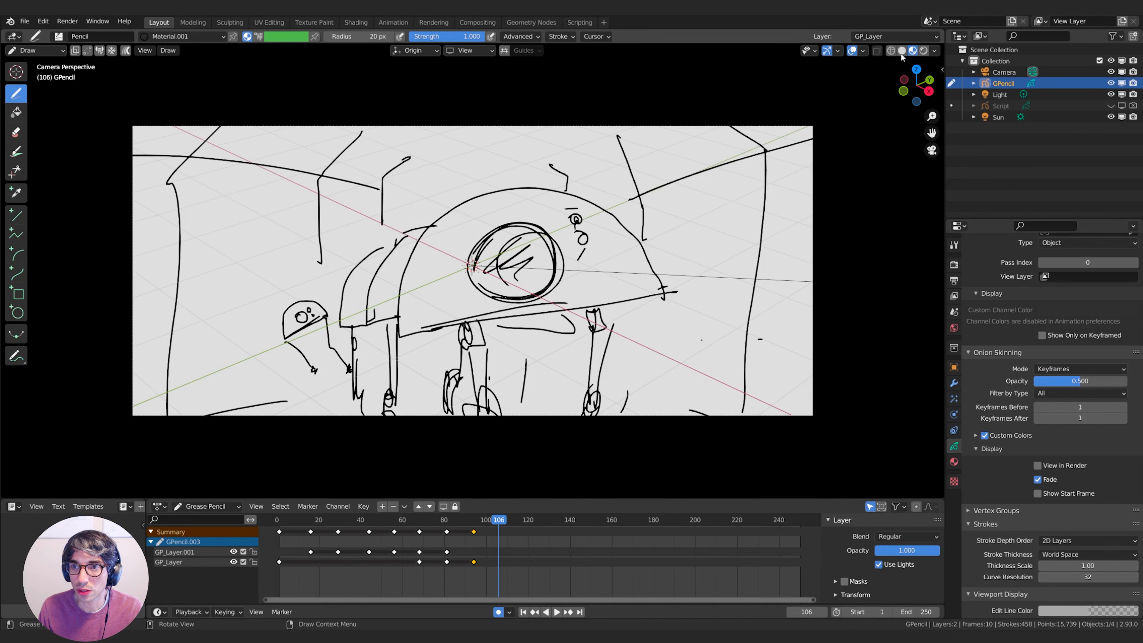
Turn on the Onion Skin overlay for Grease Pencil in the viewport
click(865, 51)
click(852, 51)
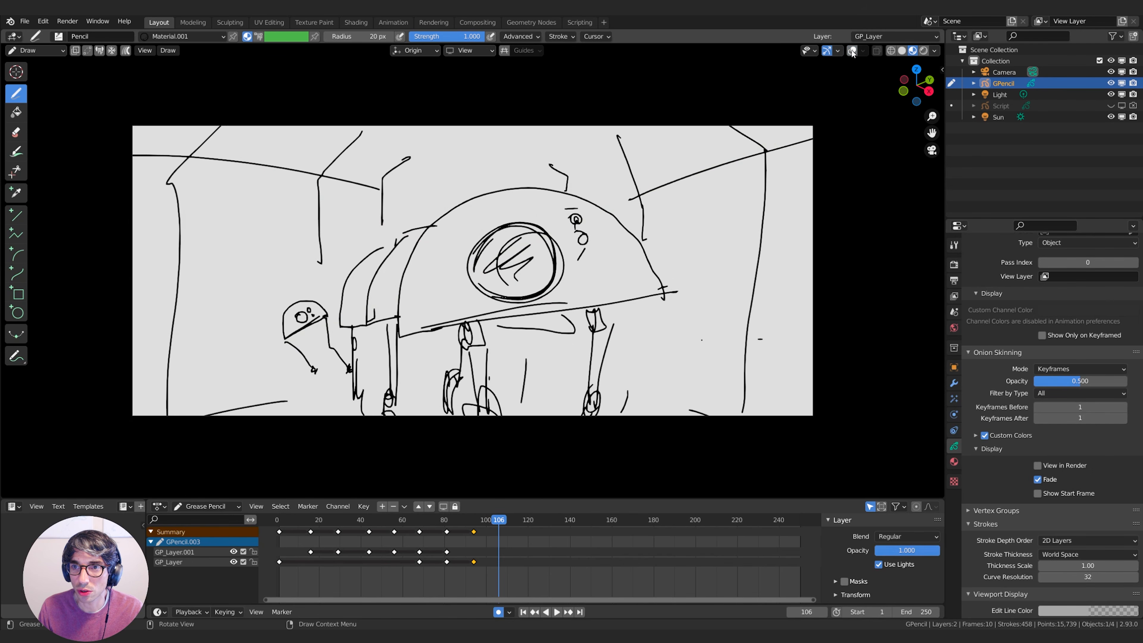
click(853, 51)
click(864, 51)
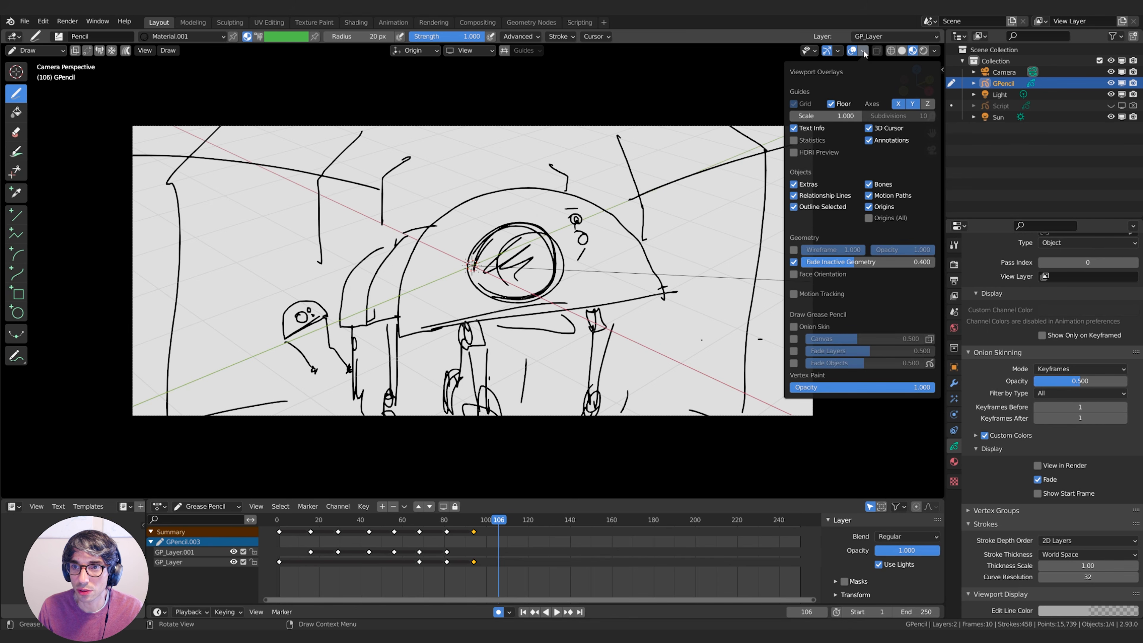
click(794, 327)
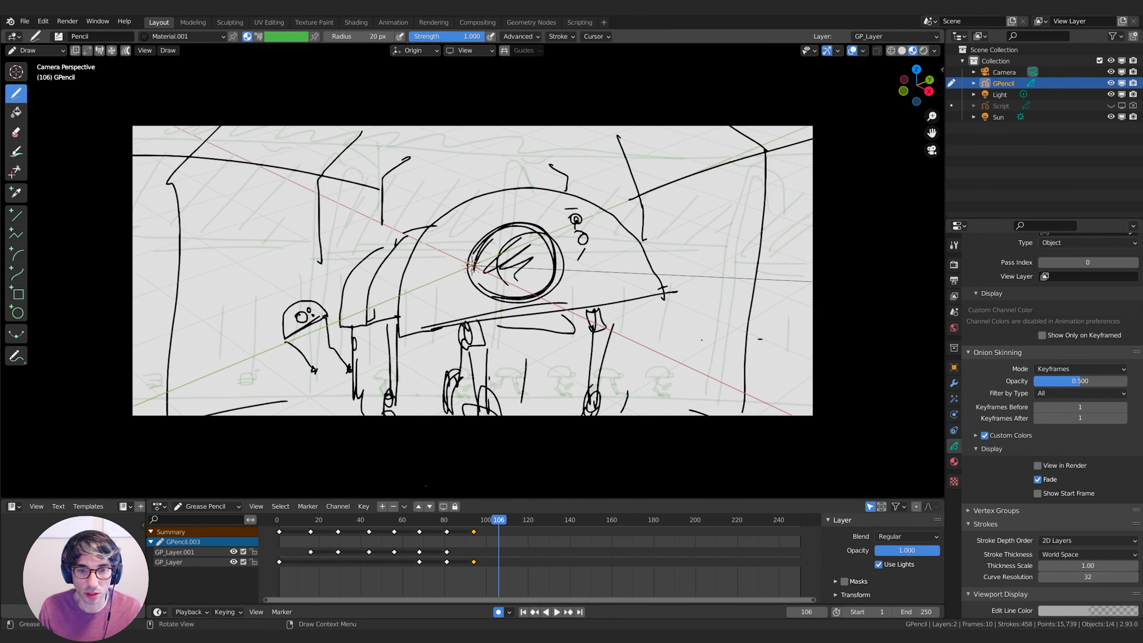
Turn off the floor, X and Y axes, text info, 3D cursor, annotations and extras viewport overlays
click(864, 51)
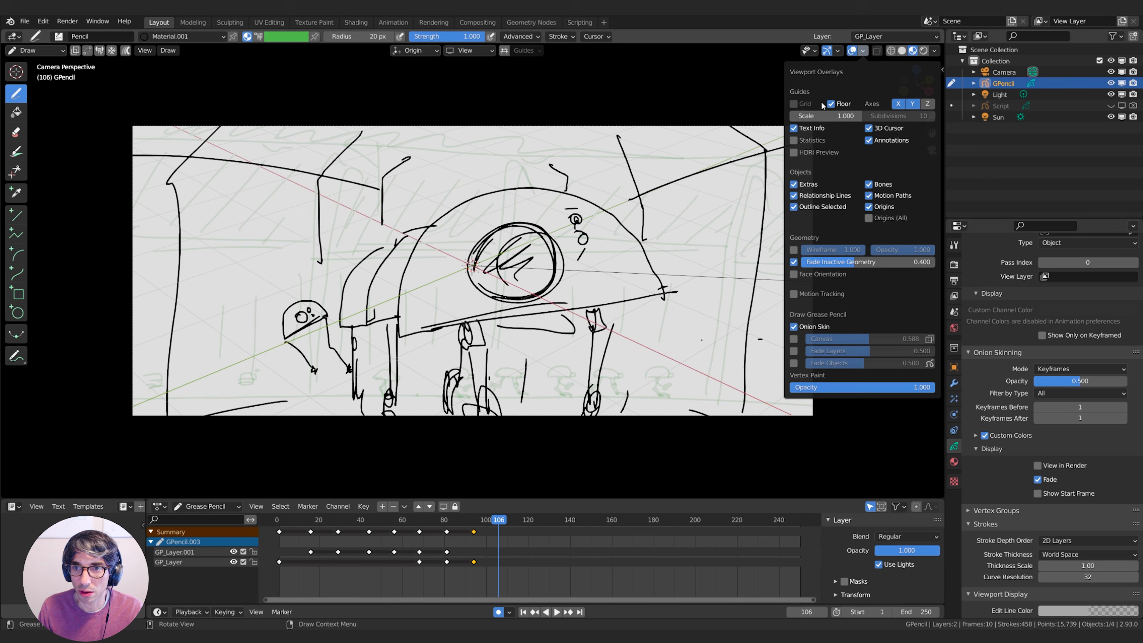
click(831, 104)
click(898, 104)
click(912, 103)
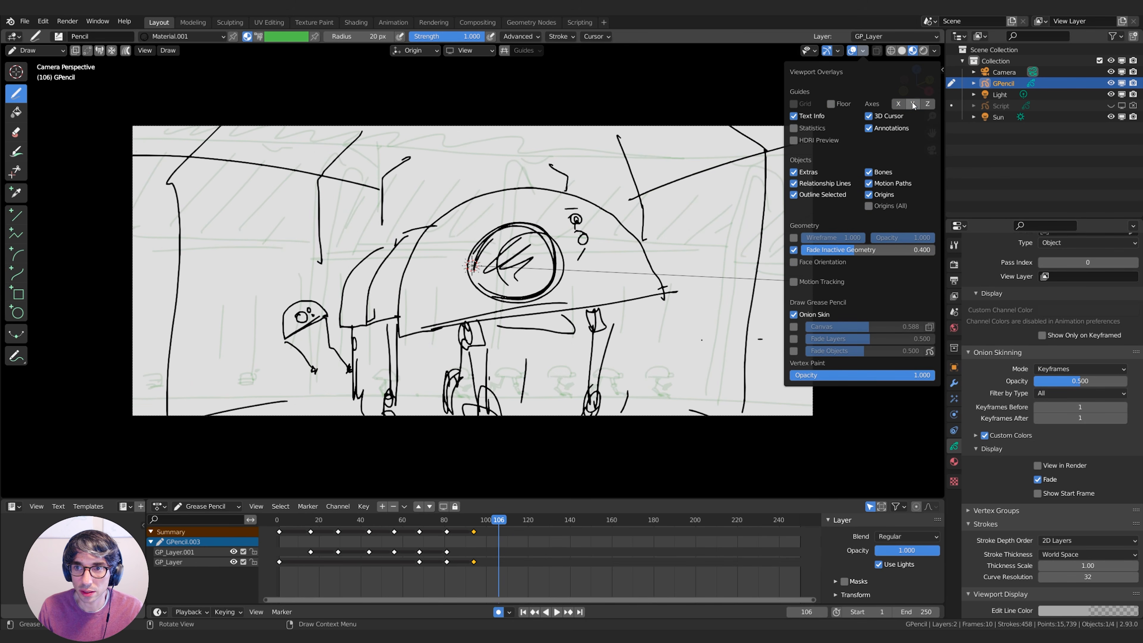
click(927, 104)
click(795, 116)
click(869, 117)
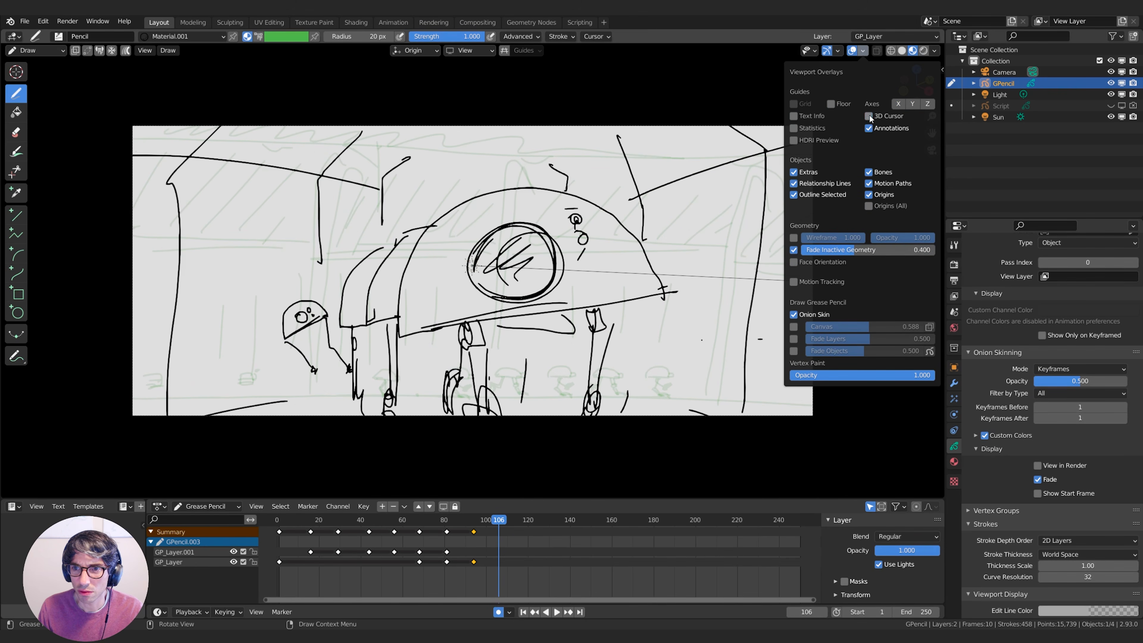
click(868, 129)
click(794, 172)
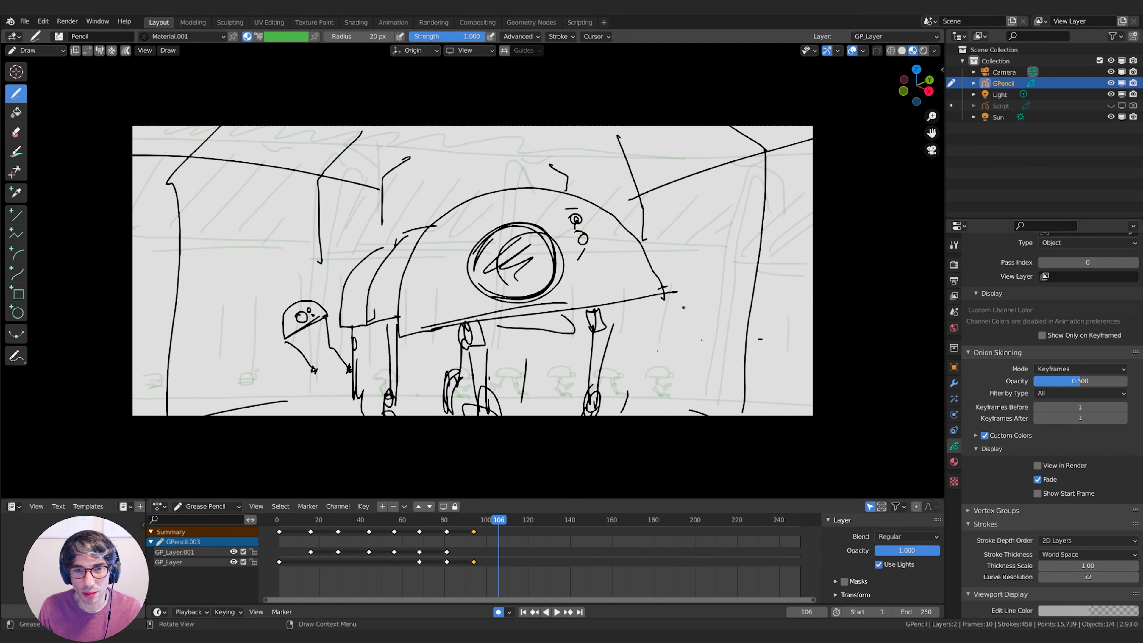
Scrub back to frame 90 and forward to frame 100 to compare the onion-skinned drawings
mouse_move(493, 529)
mouse_down()
mouse_move(395, 532)
mouse_move(495, 526)
mouse_move(421, 523)
mouse_move(464, 522)
mouse_up()
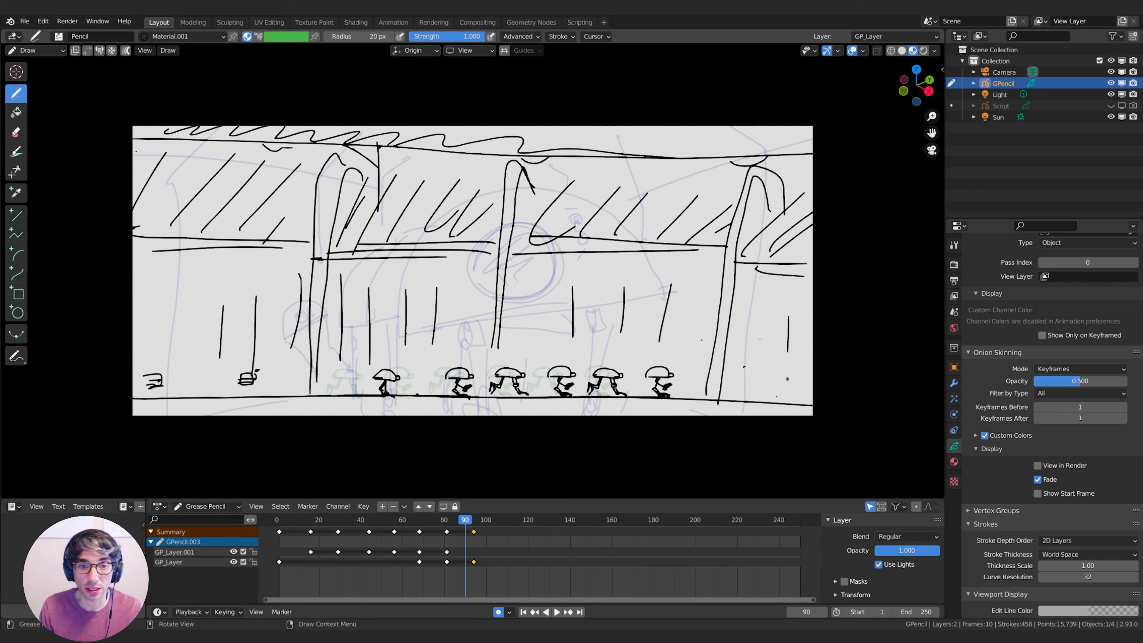
drag(465, 521, 487, 522)
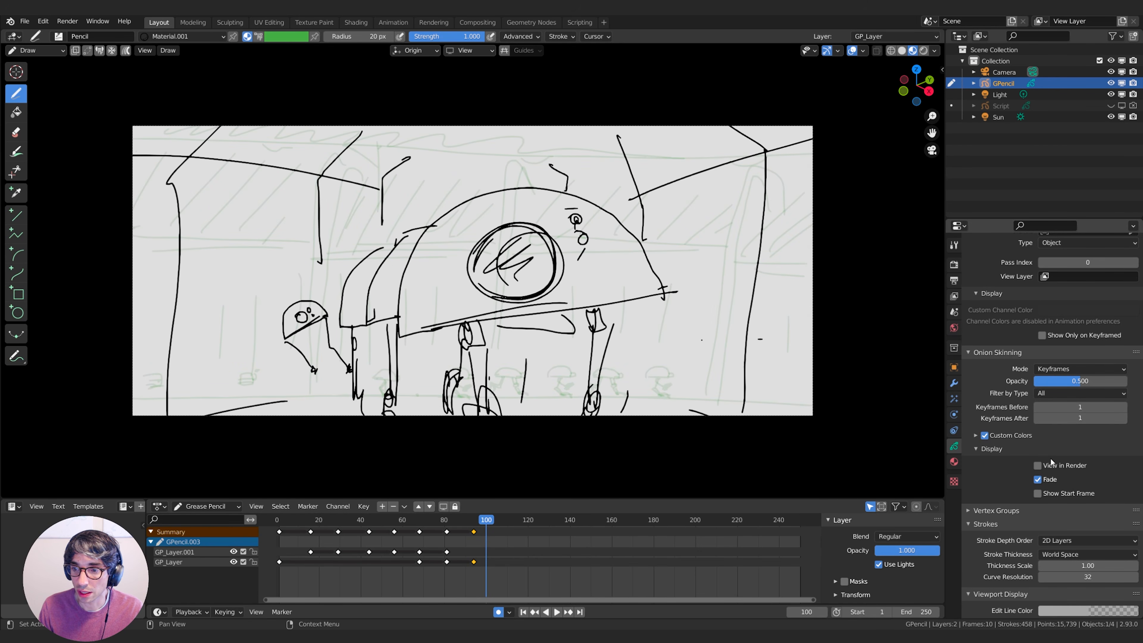
Move to frame 103 and start a clean drawing on GP_Layer by placing a small dot
mouse_move(487, 523)
mouse_down()
mouse_move(503, 522)
mouse_move(492, 522)
mouse_up()
click(493, 521)
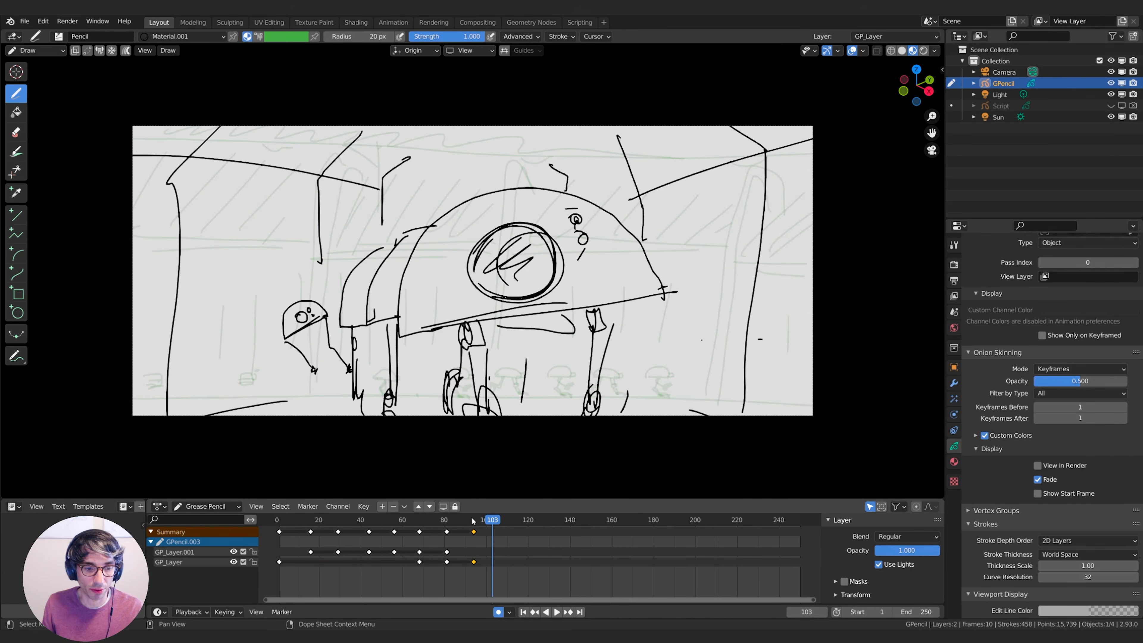
click(189, 562)
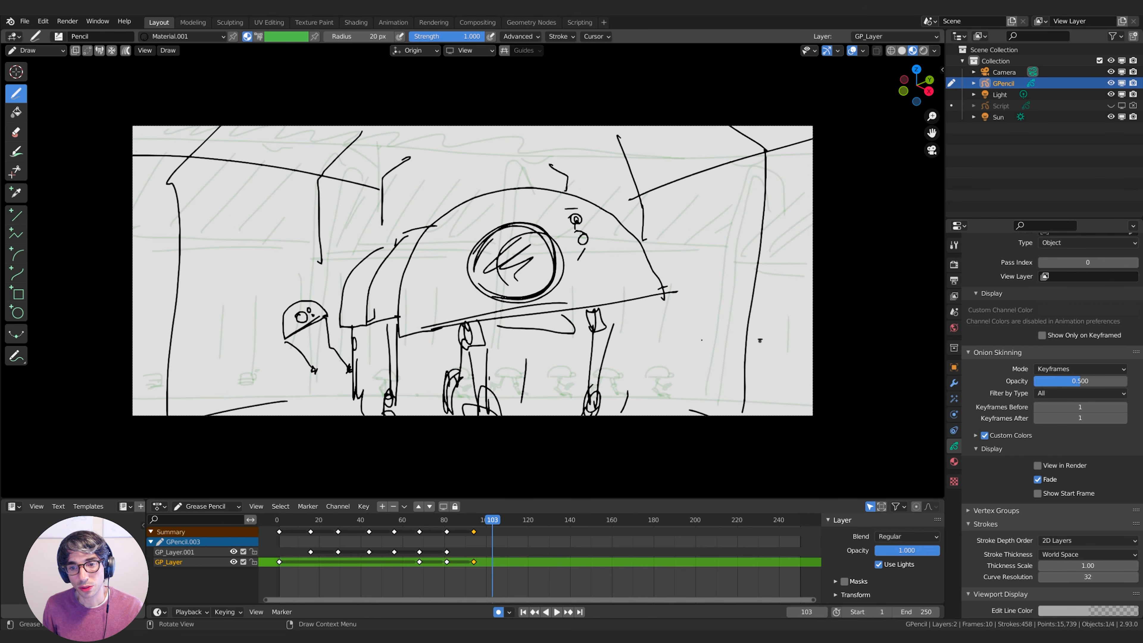
click(239, 412)
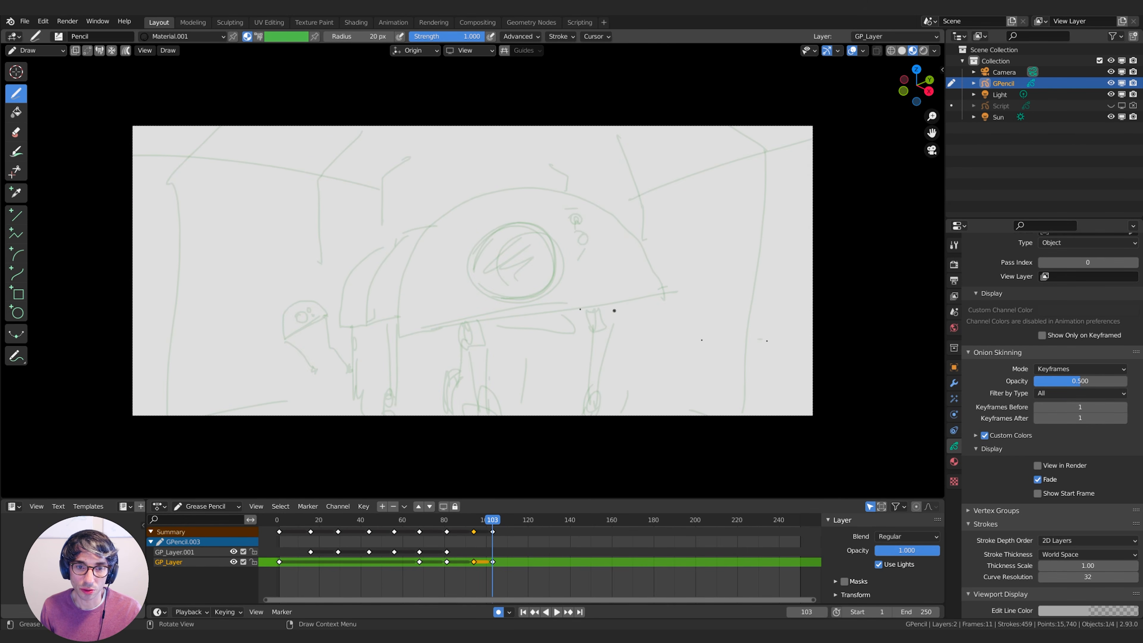
mouse_move(412, 327)
mouse_down()
mouse_move(684, 337)
mouse_move(606, 198)
mouse_move(460, 234)
mouse_move(402, 334)
mouse_move(684, 347)
mouse_move(638, 191)
mouse_move(475, 182)
mouse_up()
key(ctrl+z)
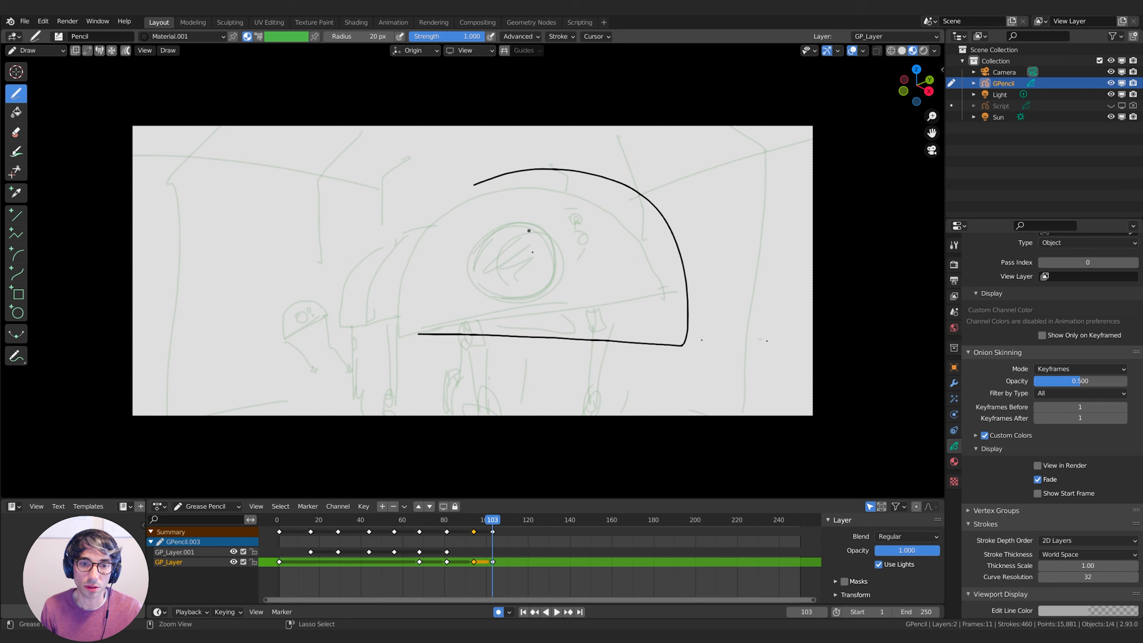
key(ctrl+z)
Draw the closer domed machine with larger window and bent legs, the machine behind it, the fleeing small character and the corridor lines
mouse_move(426, 348)
mouse_down()
mouse_move(722, 349)
mouse_move(628, 157)
mouse_move(417, 229)
mouse_move(395, 348)
mouse_move(468, 348)
mouse_up()
drag(575, 210, 648, 270)
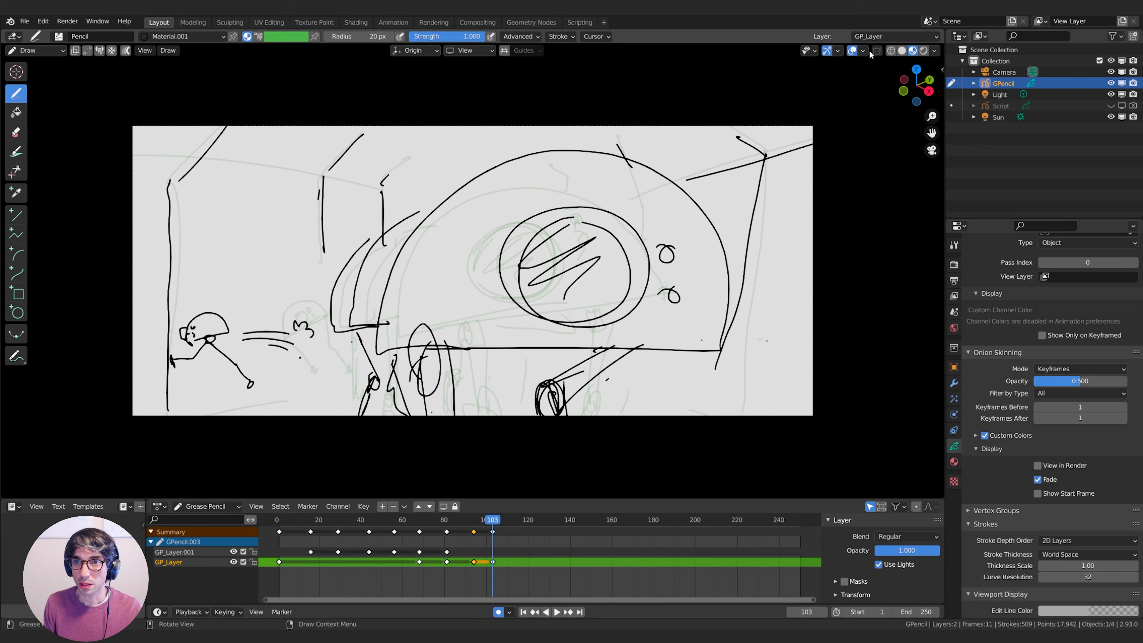
Hide the viewport overlays and move the playhead to frame 105
click(863, 50)
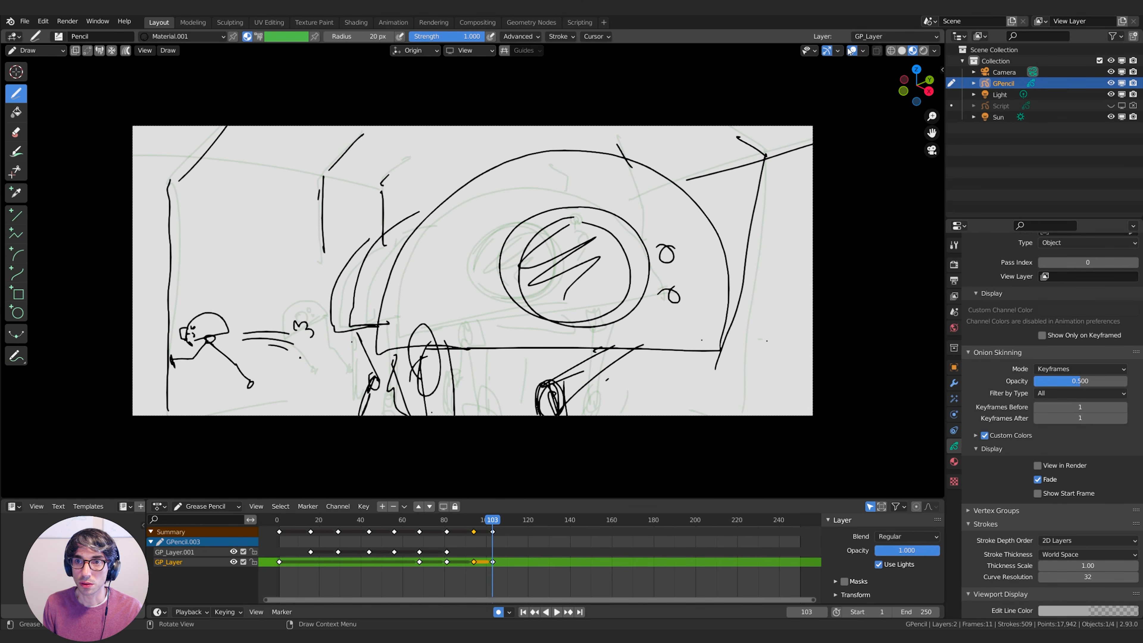
click(853, 51)
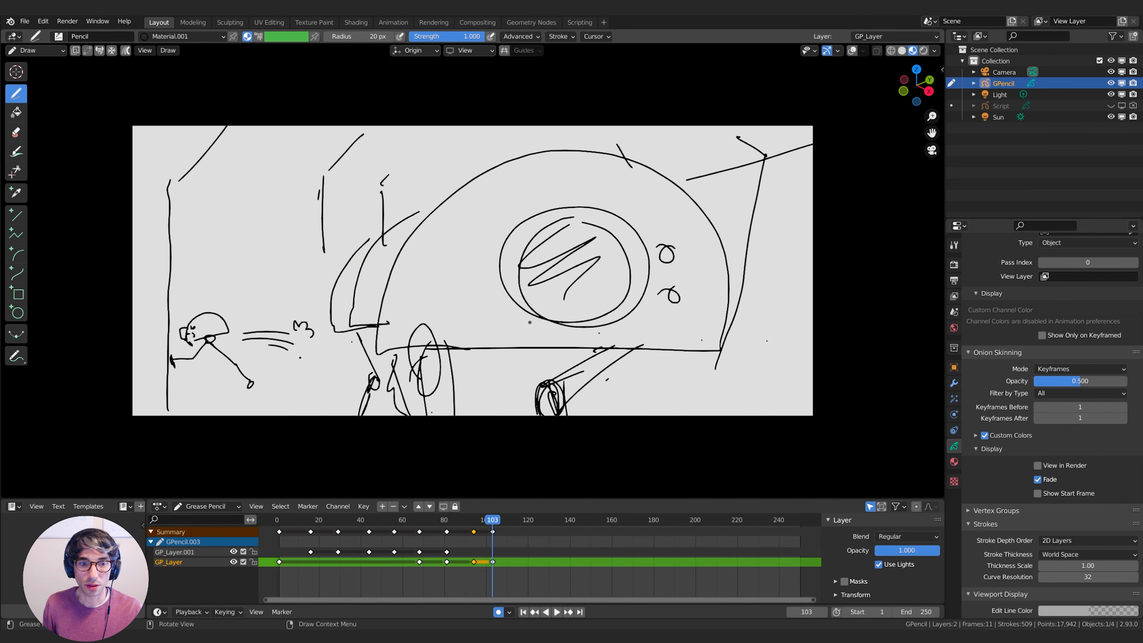
mouse_move(493, 523)
mouse_down()
mouse_move(400, 538)
mouse_move(275, 536)
mouse_move(496, 536)
mouse_up()
click(18, 293)
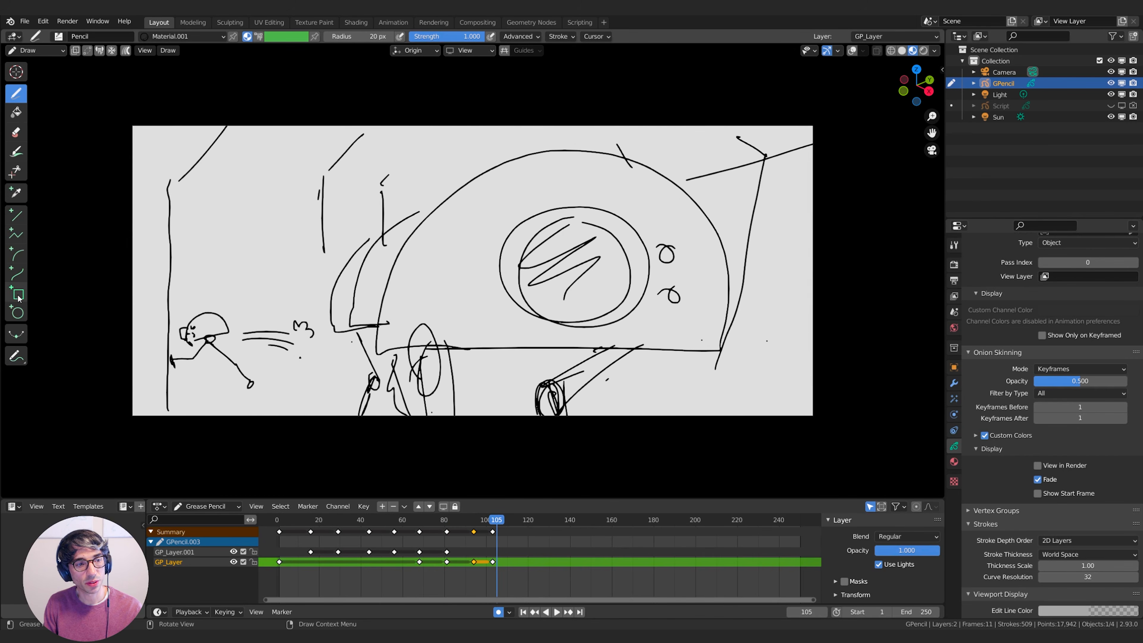
Move to frame 117 and start a clean drawing on GP_Layer by placing a small dot
drag(237, 189, 378, 311)
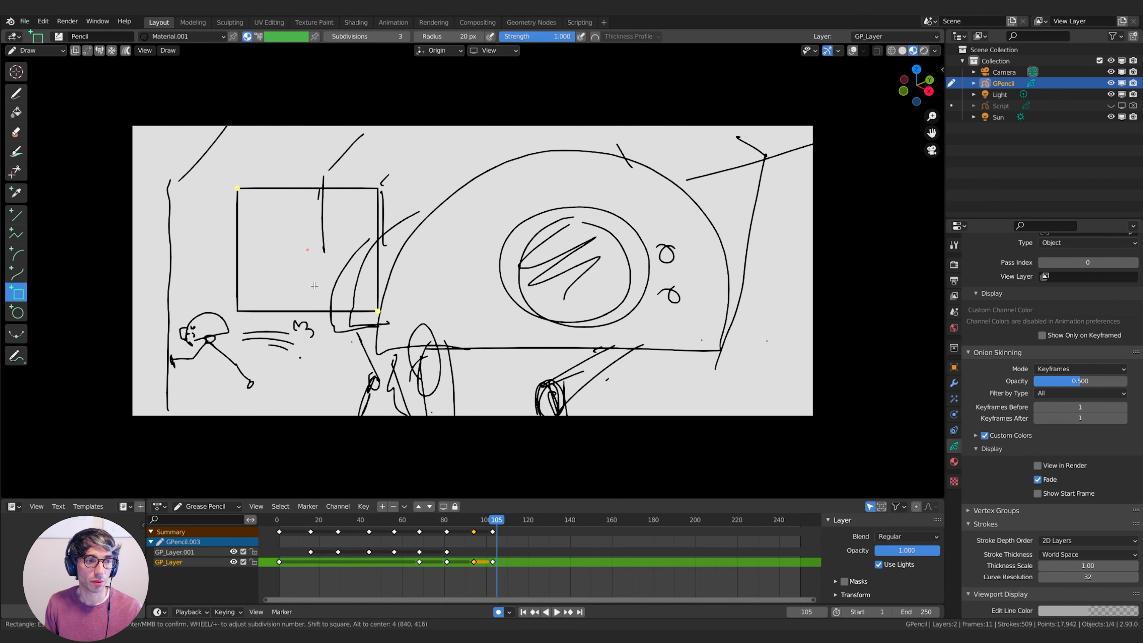
key(Escape)
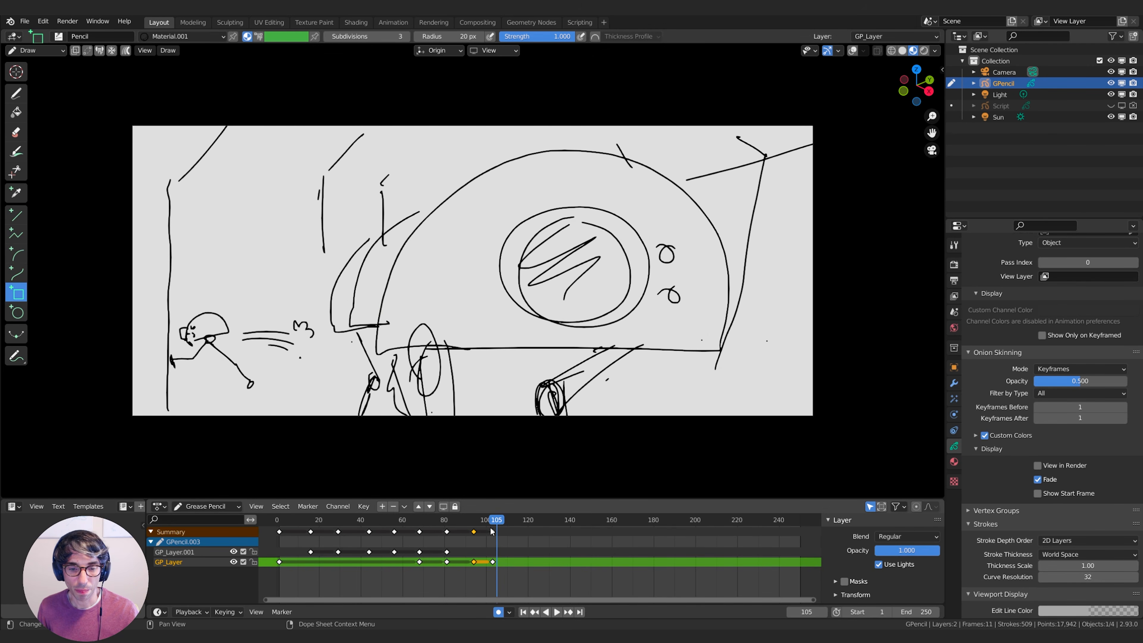
mouse_move(494, 522)
mouse_down()
mouse_move(415, 525)
mouse_move(496, 520)
mouse_up()
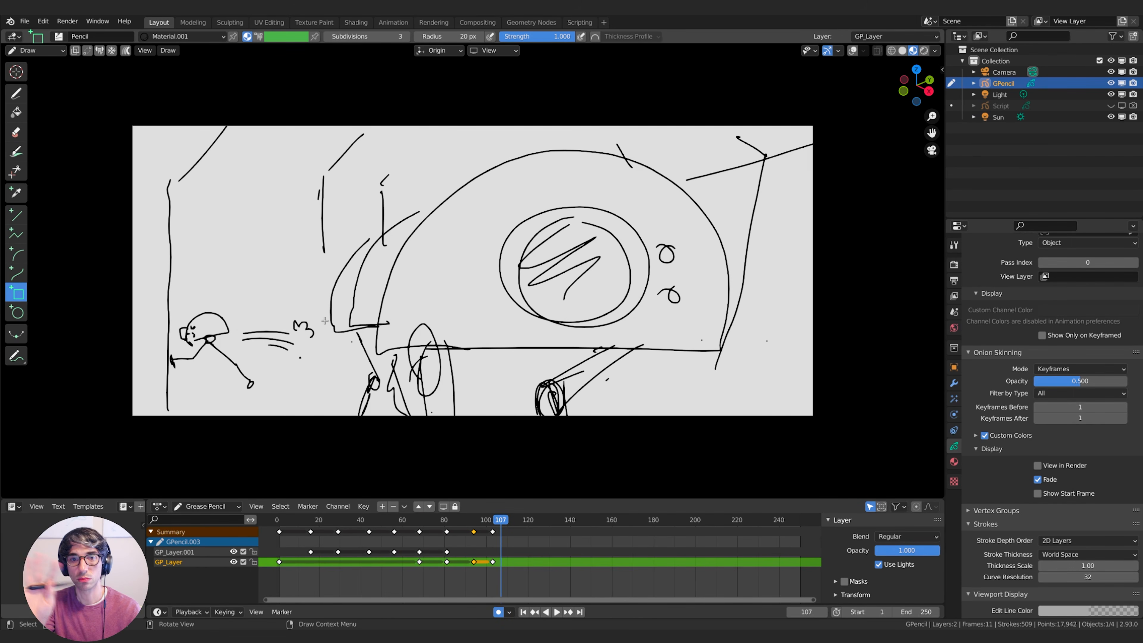
mouse_move(492, 519)
mouse_down()
mouse_move(297, 531)
mouse_move(453, 532)
mouse_move(518, 553)
mouse_up()
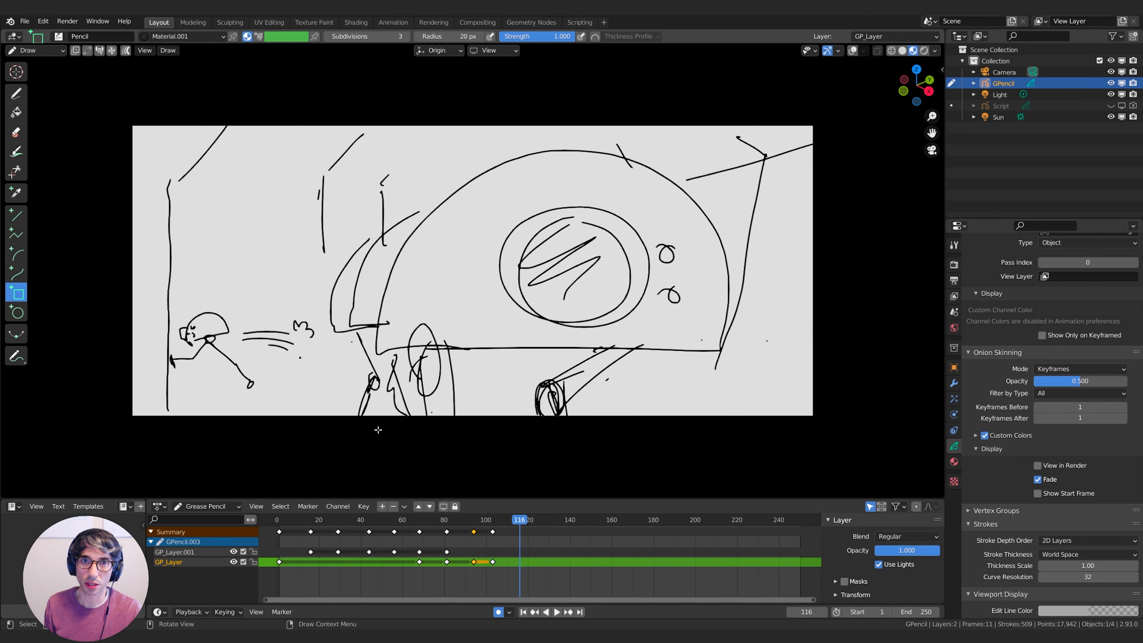
mouse_move(497, 523)
mouse_down()
mouse_move(323, 537)
mouse_move(506, 523)
mouse_move(484, 532)
mouse_move(509, 542)
mouse_move(522, 521)
mouse_up()
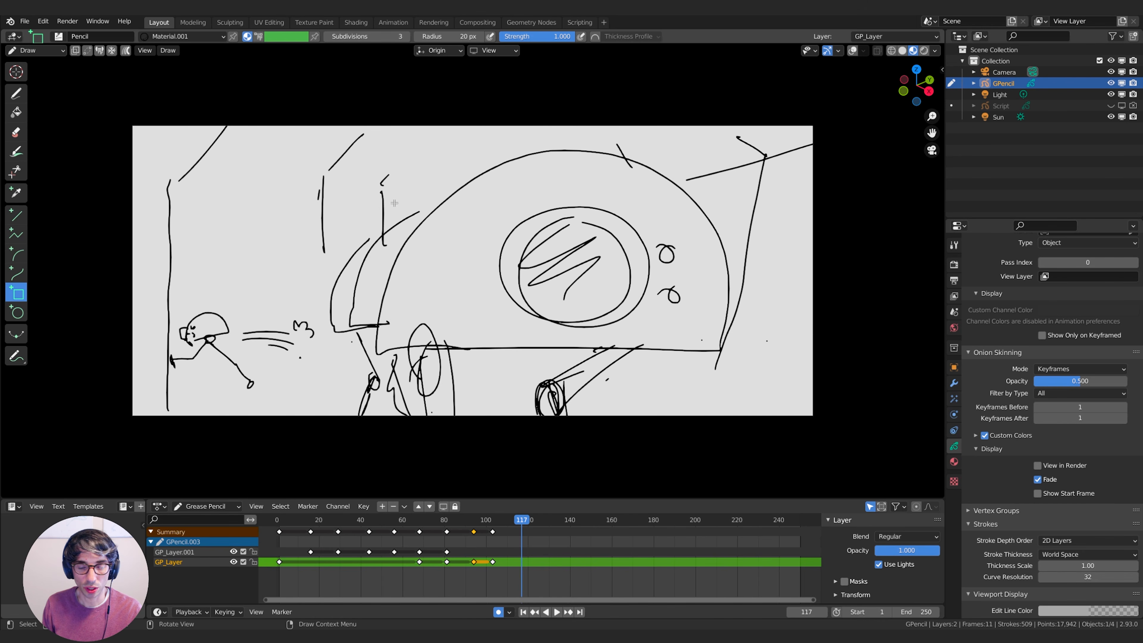
click(792, 369)
key(ctrl+z)
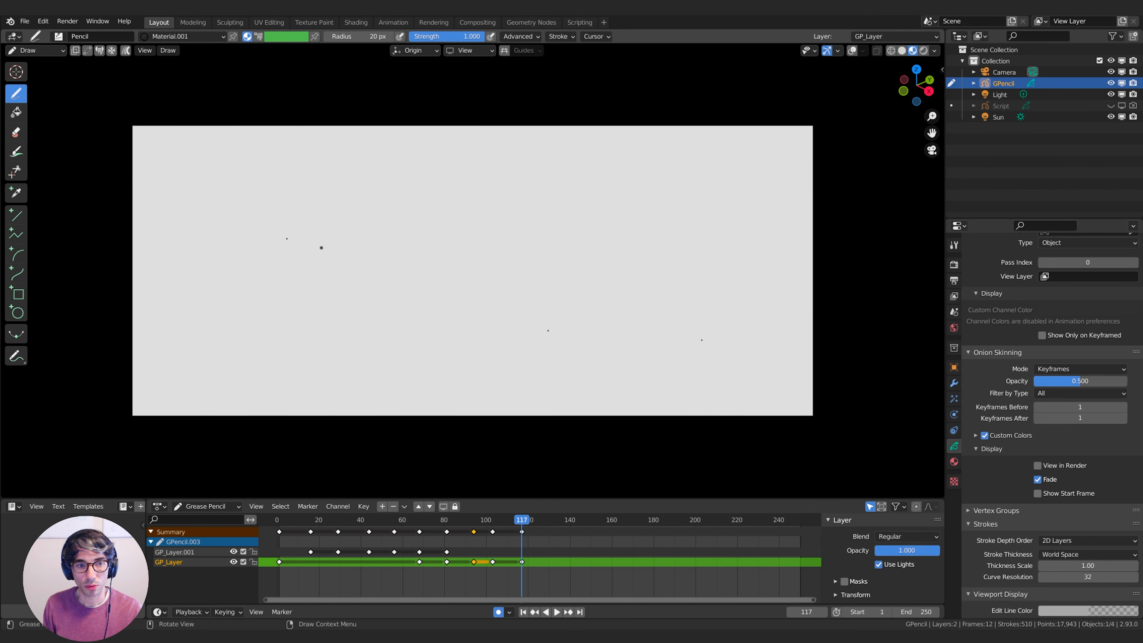
Sketch a top-view corridor with two long lines, a row of five small circles and a direction arrow through them
drag(197, 238, 767, 257)
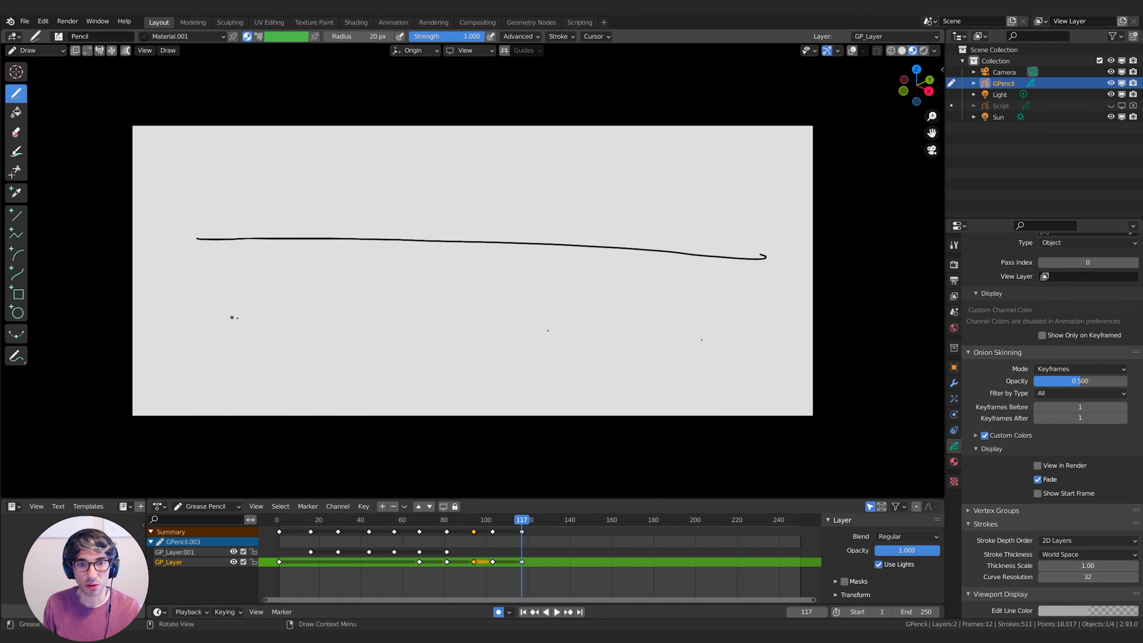
drag(221, 317, 729, 323)
drag(441, 273, 523, 276)
drag(538, 273, 538, 273)
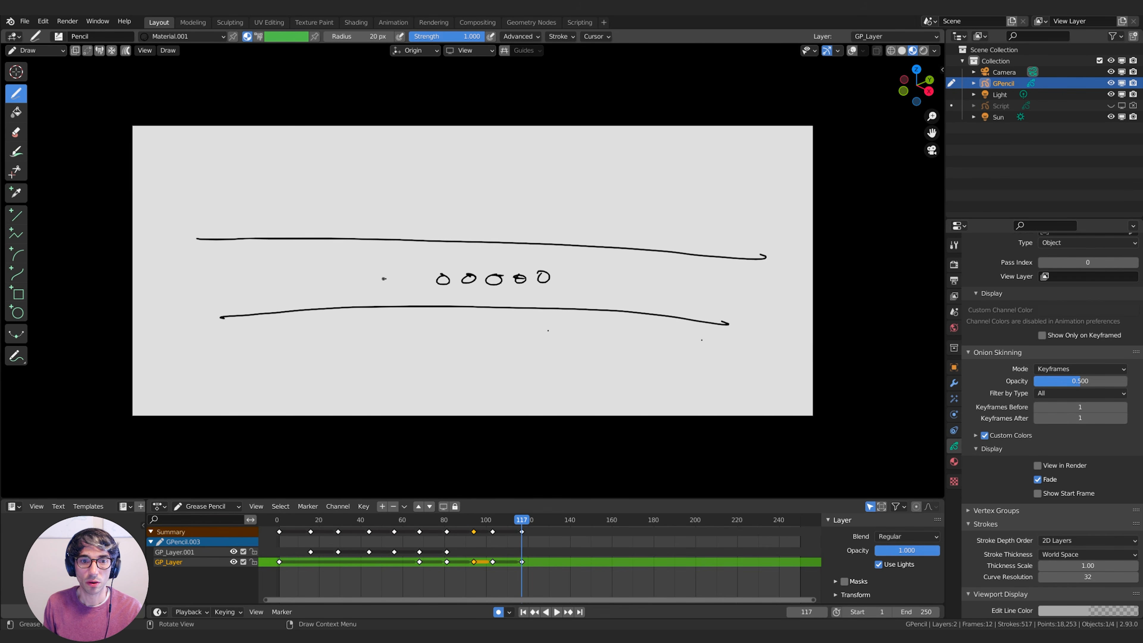
drag(389, 281, 625, 288)
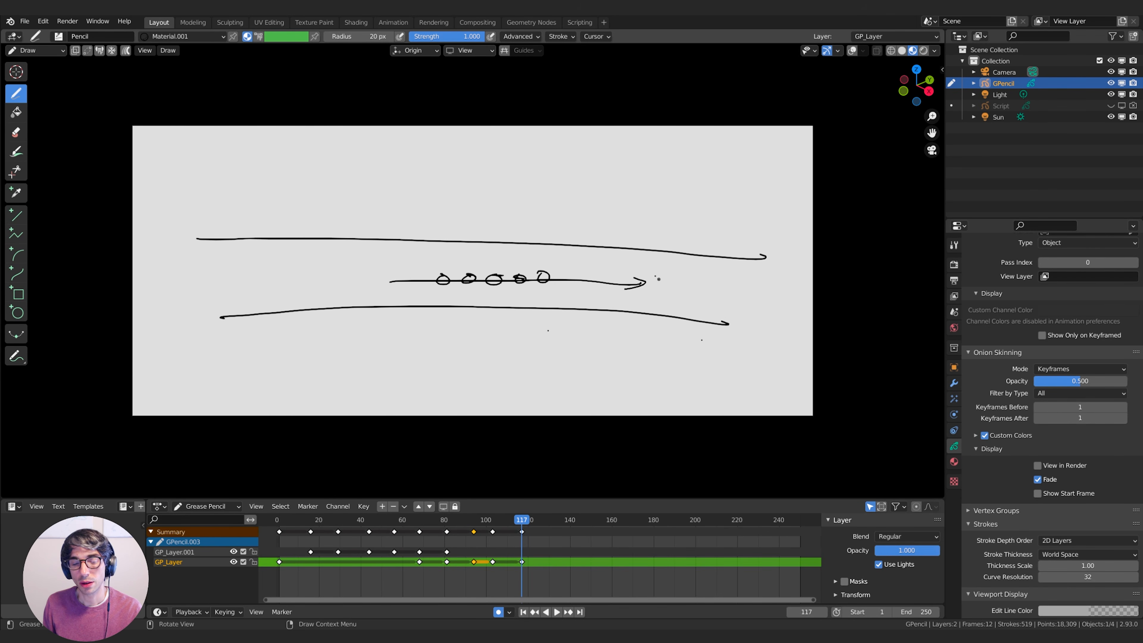
Add two camera symbols with view lines to the diagram, one below the corridor and one at the arrow's end
mouse_move(478, 391)
mouse_down()
mouse_move(468, 410)
mouse_move(462, 371)
mouse_move(490, 386)
mouse_up()
drag(442, 352, 318, 253)
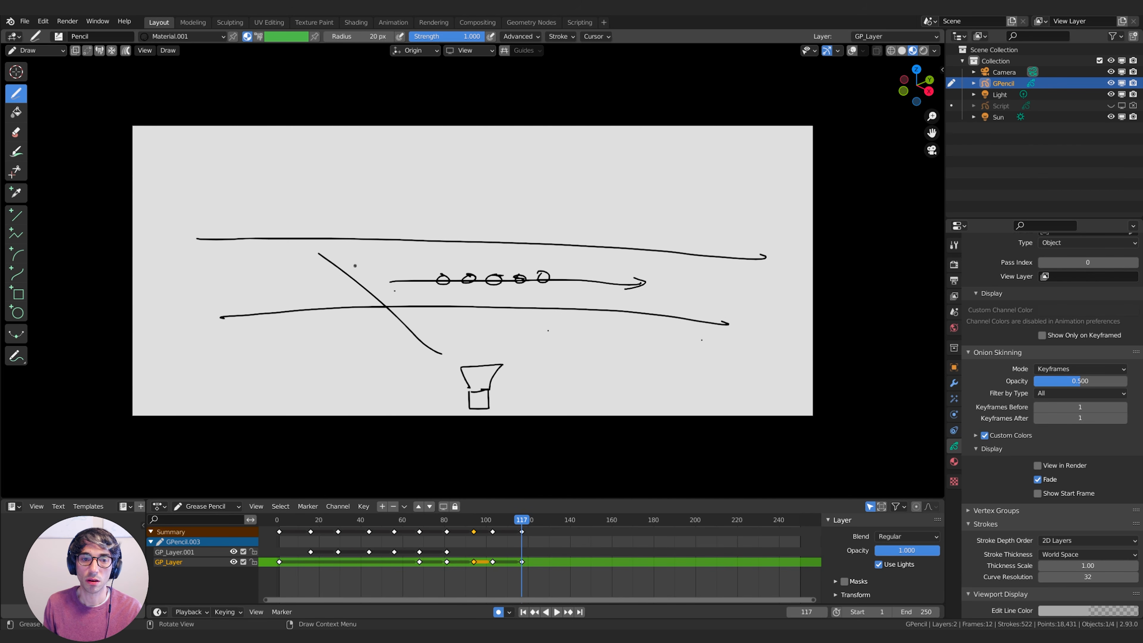
drag(526, 359, 602, 326)
mouse_move(717, 272)
mouse_down()
mouse_move(741, 291)
mouse_move(715, 272)
mouse_move(698, 288)
mouse_move(721, 293)
mouse_move(639, 227)
mouse_move(597, 210)
mouse_up()
drag(700, 304, 578, 368)
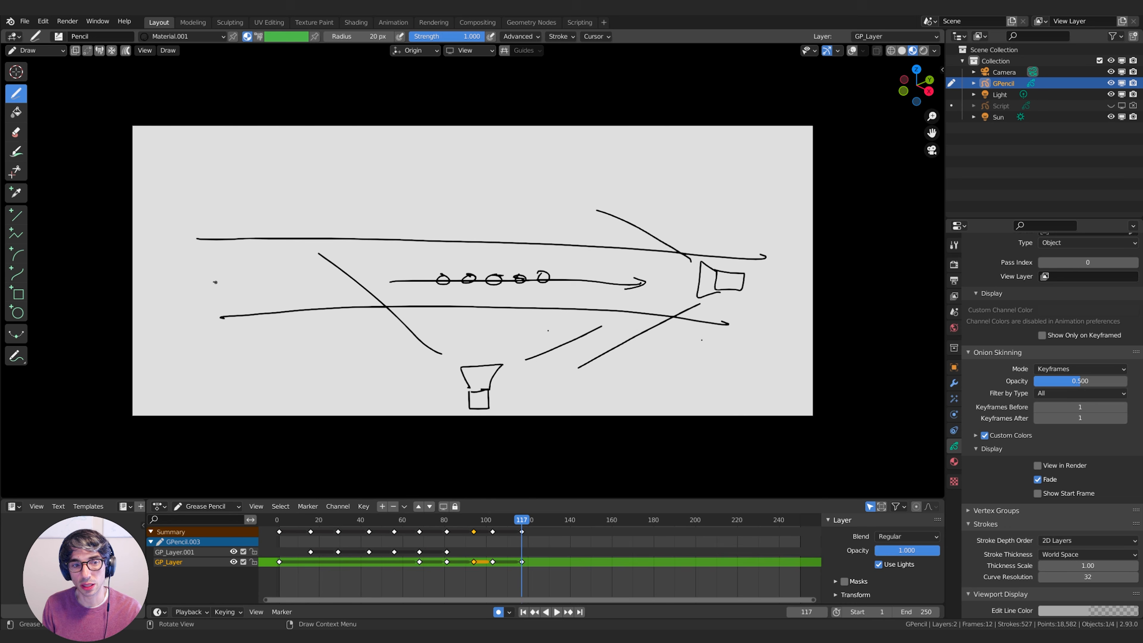
Draw a long line of action through the row of circles and hatch the camera side below it
drag(216, 282, 814, 298)
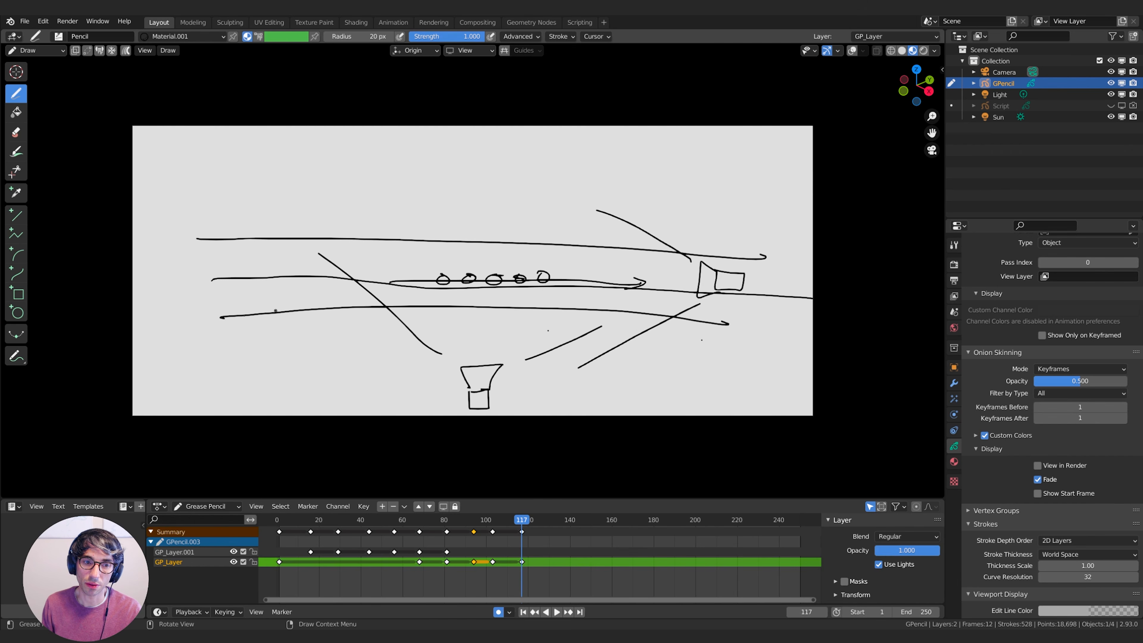
drag(272, 295, 184, 358)
drag(322, 307, 234, 373)
drag(389, 303, 281, 384)
drag(453, 306, 337, 388)
drag(517, 298, 408, 379)
drag(565, 311, 453, 395)
drag(633, 313, 530, 394)
drag(717, 316, 605, 408)
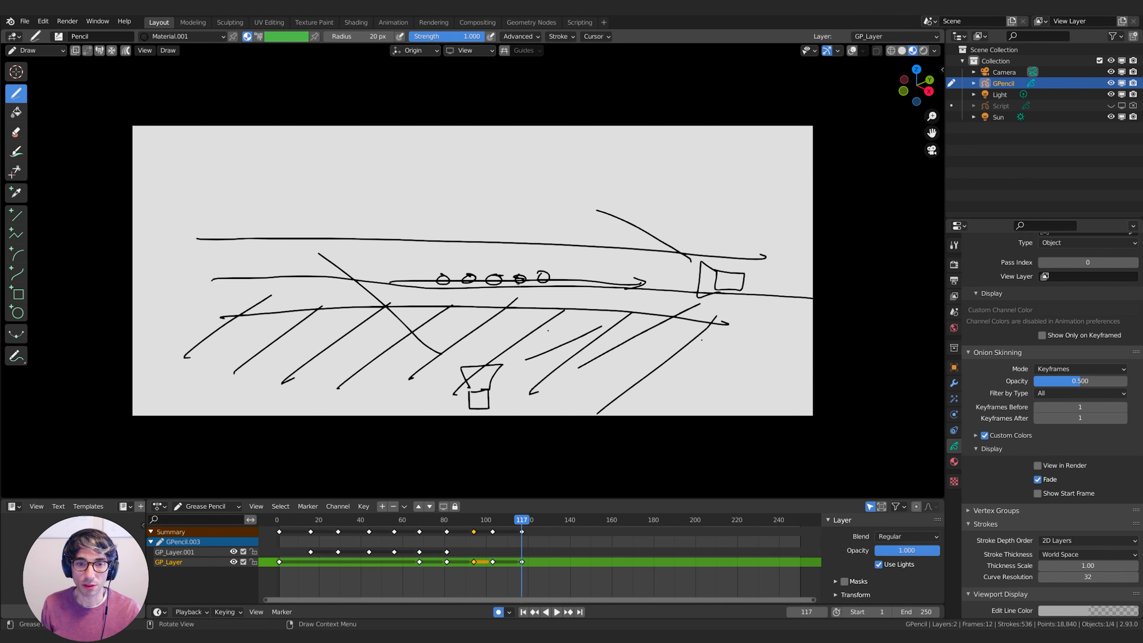
Sketch a close camera beside the first circle, a diagonal line crossing the row and a filled mark along it
mouse_move(444, 275)
mouse_down()
mouse_move(415, 332)
mouse_move(438, 325)
mouse_move(445, 296)
mouse_up()
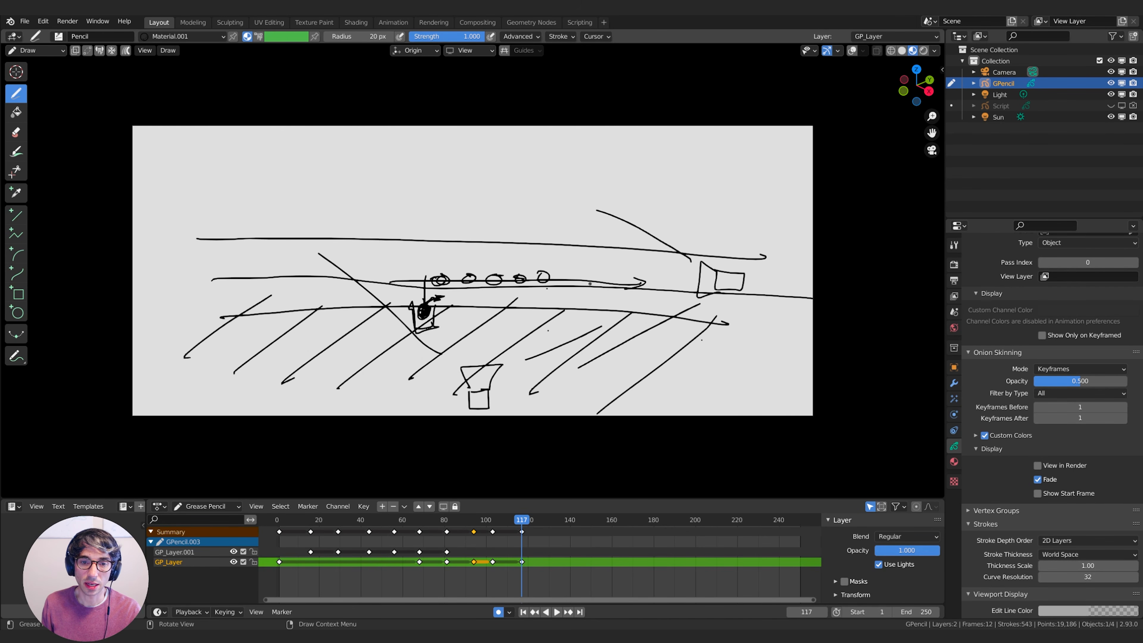
drag(370, 326, 687, 237)
mouse_move(486, 293)
mouse_down()
mouse_move(462, 300)
mouse_move(472, 296)
mouse_move(465, 314)
mouse_up()
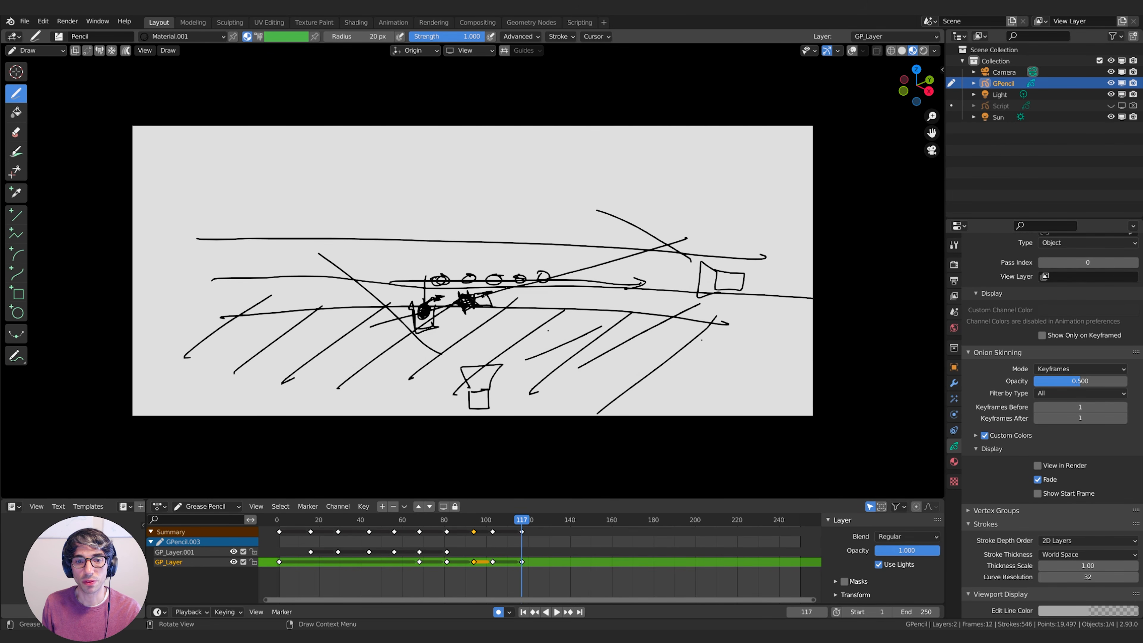
mouse_move(412, 285)
mouse_down()
mouse_move(476, 293)
mouse_move(414, 348)
mouse_up()
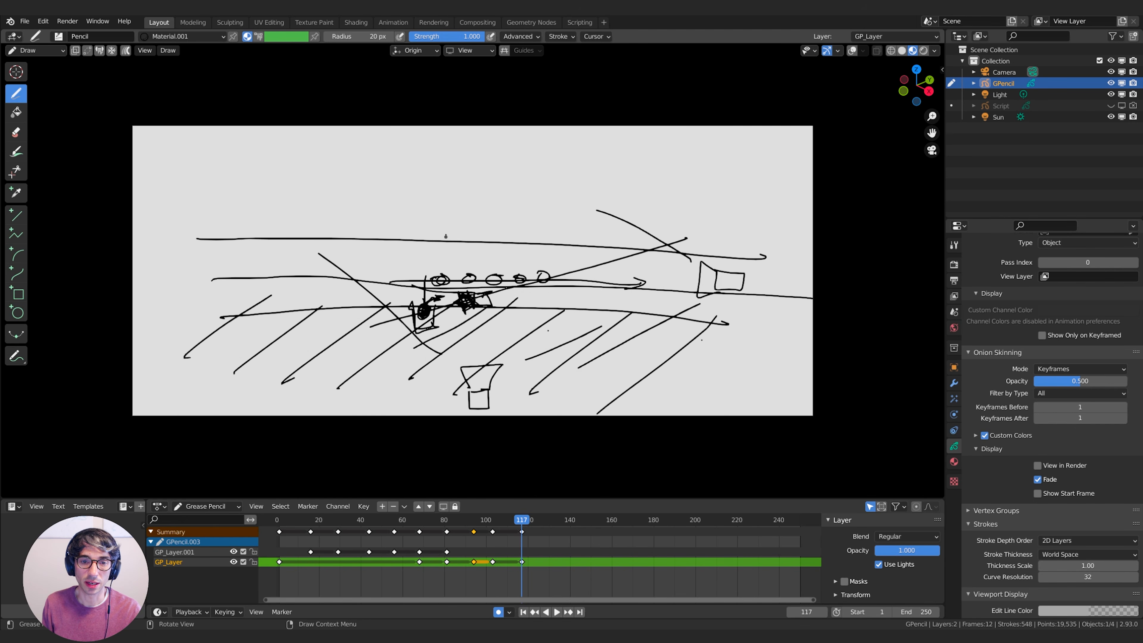
Draw the domed machine emerging from behind the hatched wall, with curved corridor lines and a small turning arrow
mouse_move(436, 221)
mouse_down()
mouse_move(463, 235)
mouse_move(436, 222)
mouse_move(468, 267)
mouse_move(463, 253)
mouse_up()
drag(441, 270, 398, 313)
drag(474, 264, 526, 298)
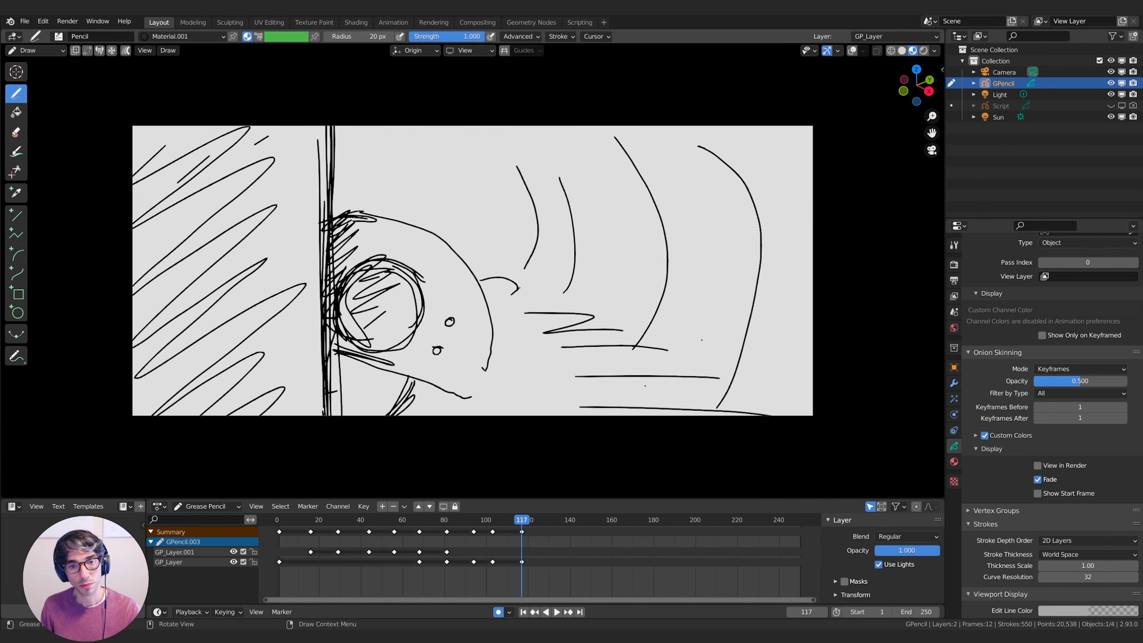
drag(519, 287, 510, 297)
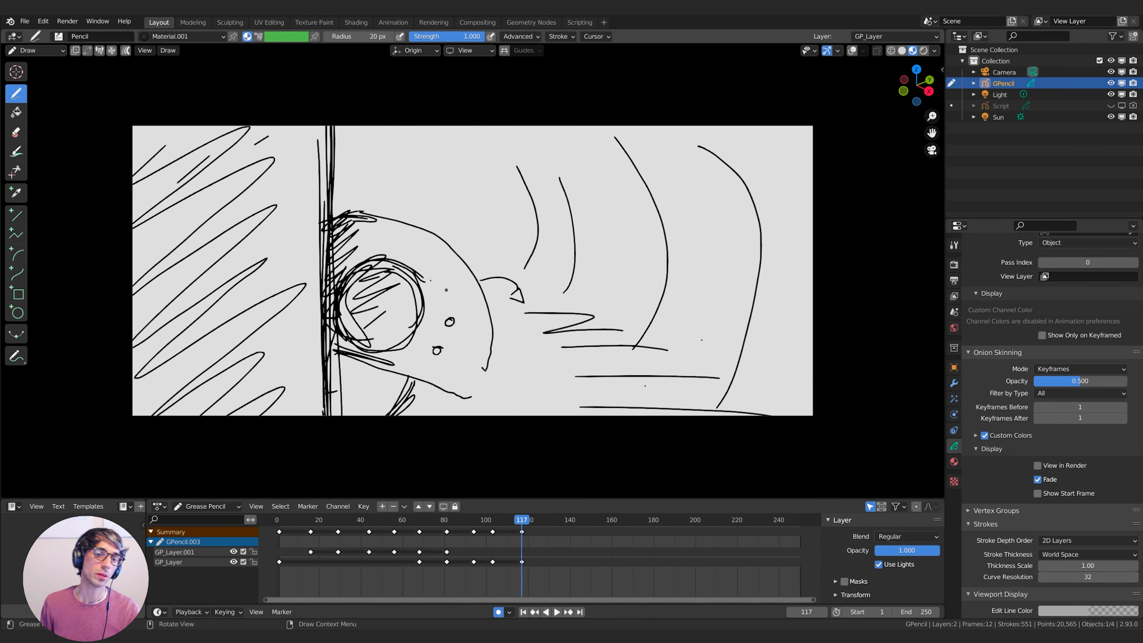
Duplicate the keyframe at frame 117 and place the copy 14 frames further along the timeline
key(Down)
key(space)
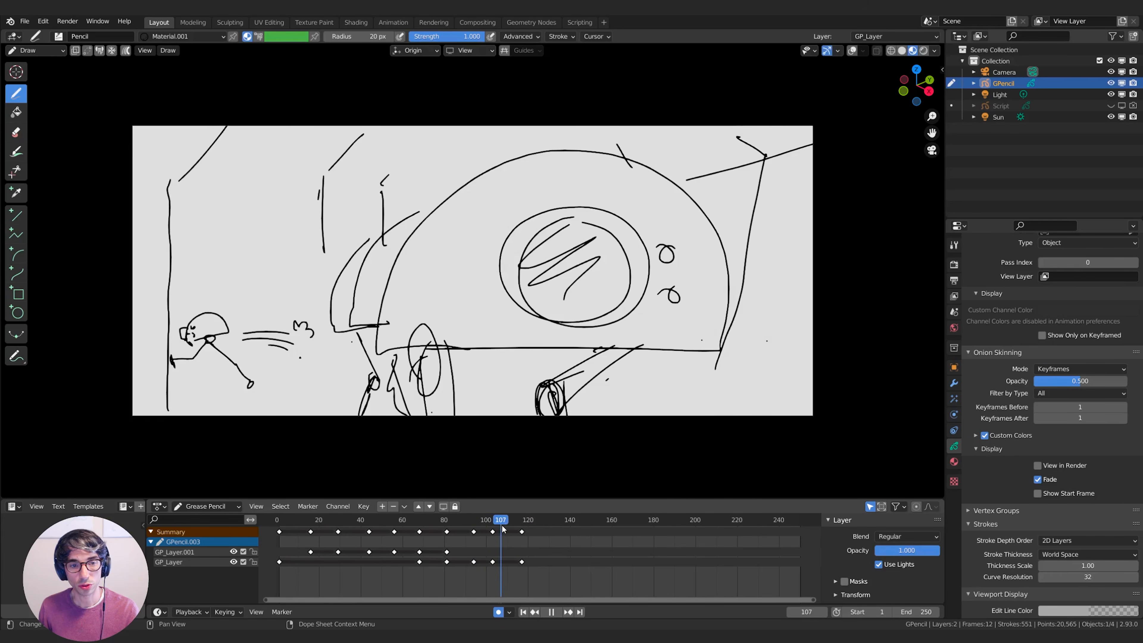
mouse_move(519, 526)
mouse_down()
mouse_move(533, 525)
mouse_move(487, 536)
mouse_move(520, 535)
mouse_move(526, 523)
mouse_up()
click(522, 533)
key(space)
key(shift+d)
key(1)
key(4)
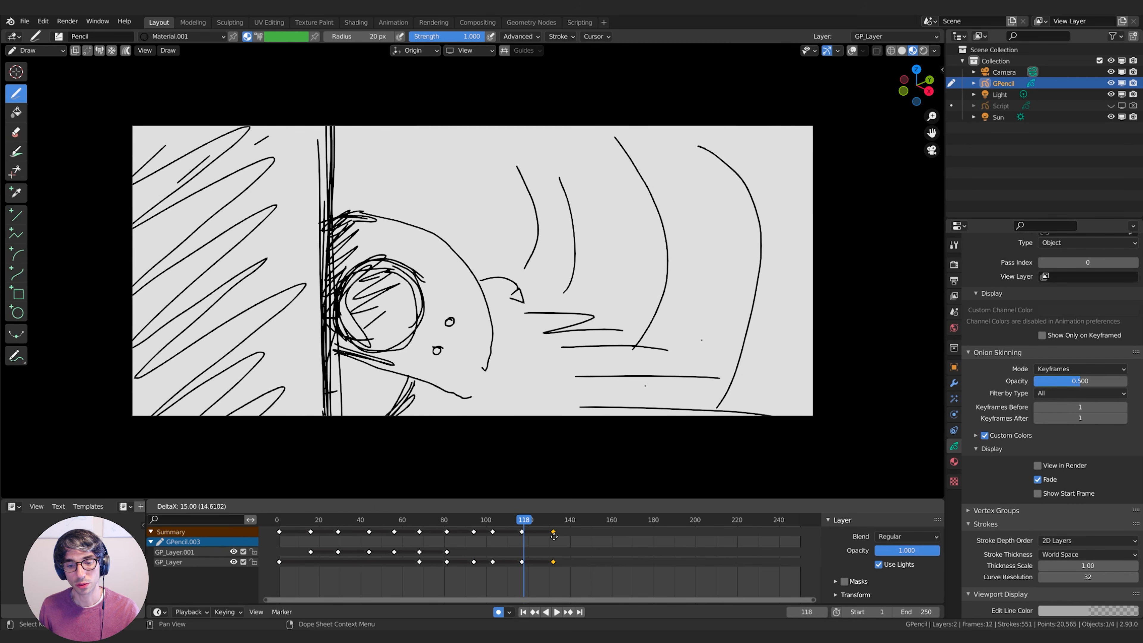
key(Return)
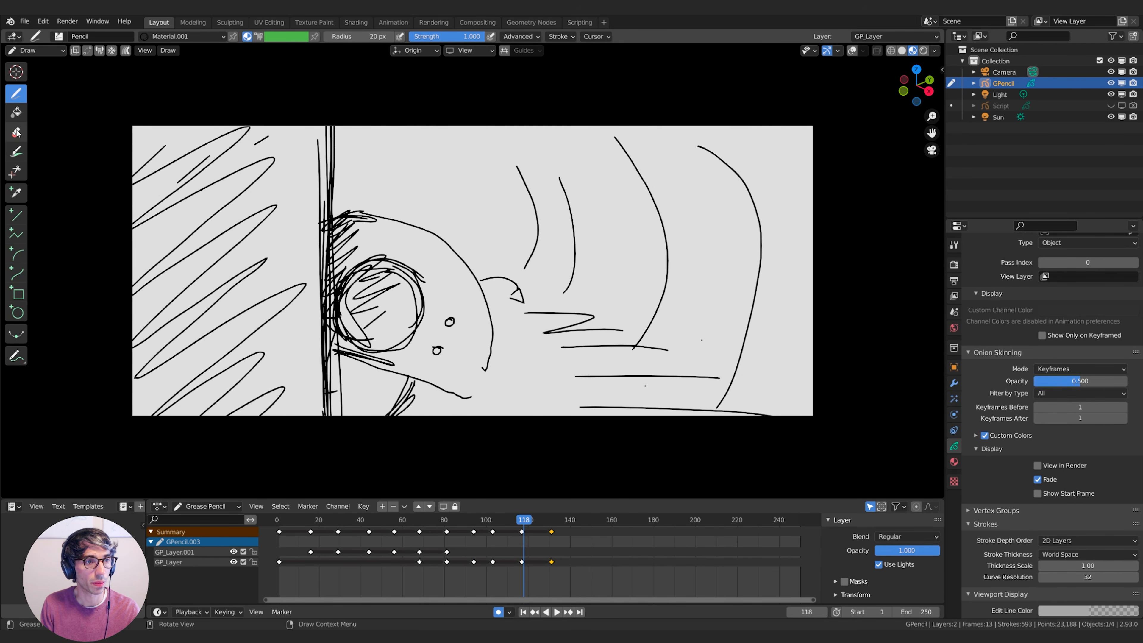
Erase the machine and turning arrow from the frame 117 drawing and sketch new strokes beside the wall edge
key(space)
key(Escape)
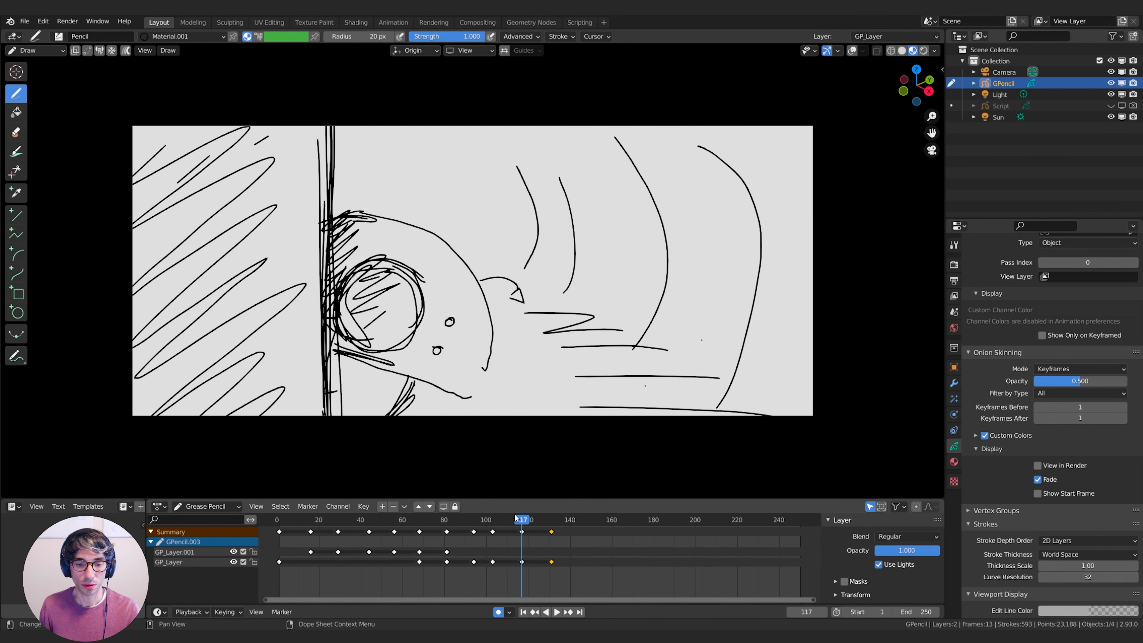
click(16, 132)
mouse_move(405, 270)
mouse_down()
mouse_move(387, 274)
mouse_move(365, 340)
mouse_move(356, 275)
mouse_move(346, 317)
mouse_move(403, 327)
mouse_move(484, 306)
mouse_move(441, 381)
mouse_move(436, 232)
mouse_move(426, 297)
mouse_up()
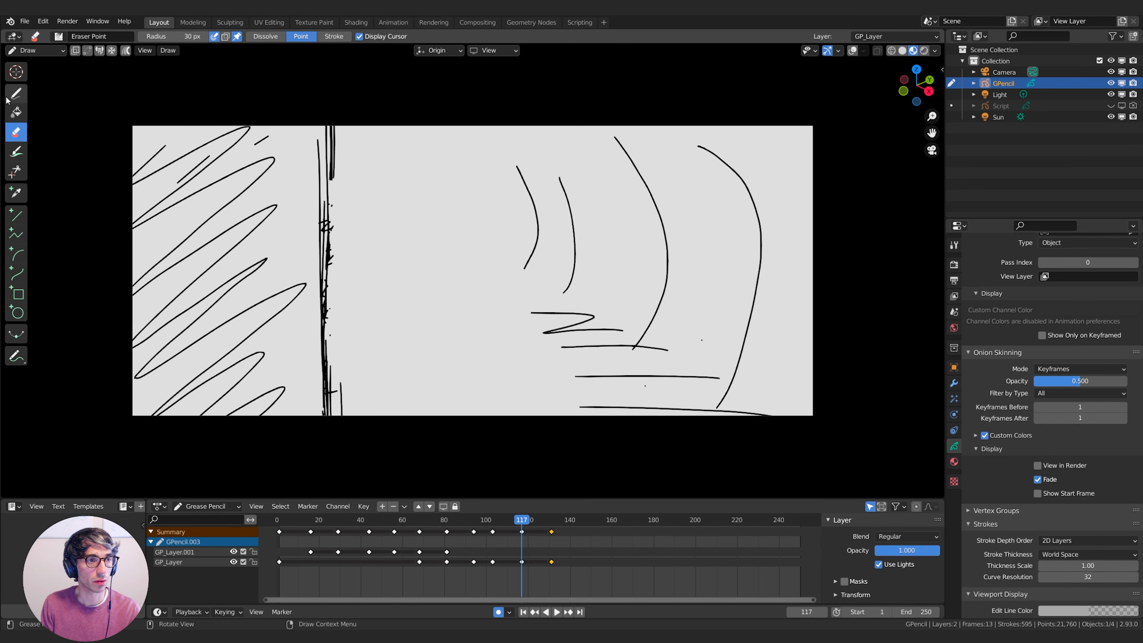
click(16, 93)
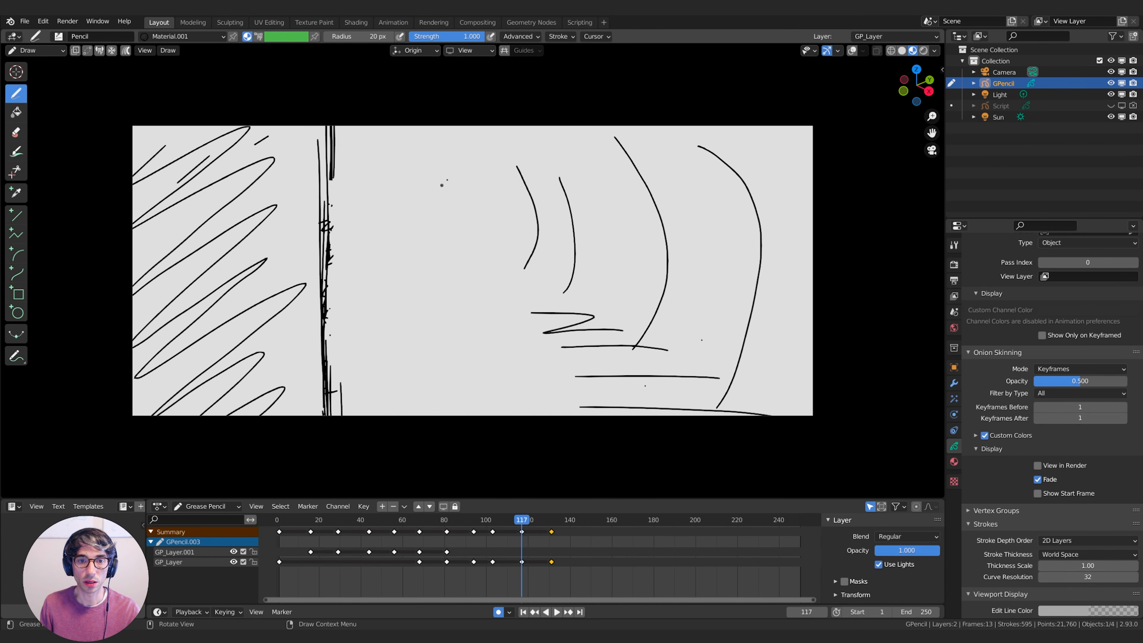
drag(426, 277, 449, 291)
drag(399, 126, 359, 215)
mouse_move(356, 280)
mouse_down()
mouse_move(362, 297)
mouse_move(417, 326)
mouse_up()
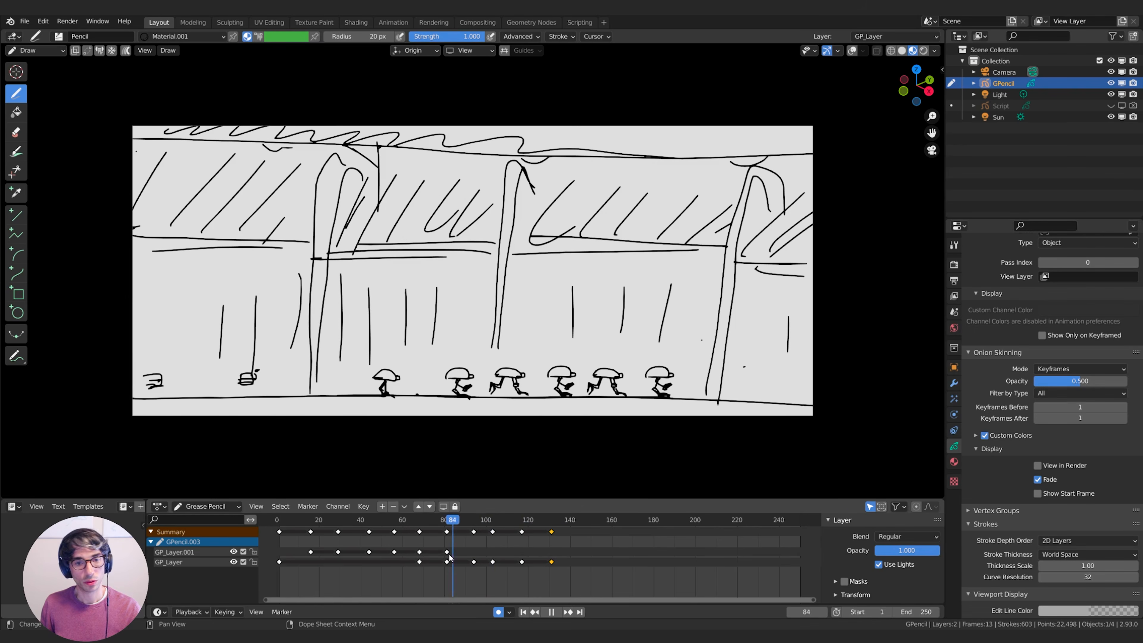
Scrub to frame 145 and start a new drawing there by placing a small dot
mouse_move(451, 556)
mouse_down()
mouse_move(557, 552)
mouse_move(580, 524)
mouse_up()
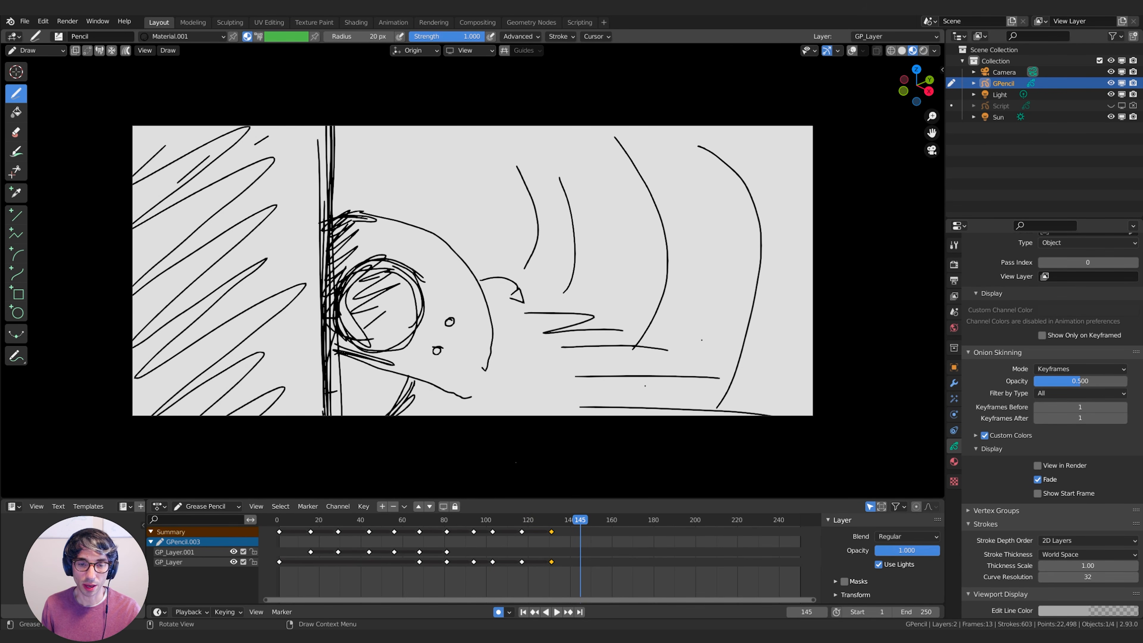
click(488, 395)
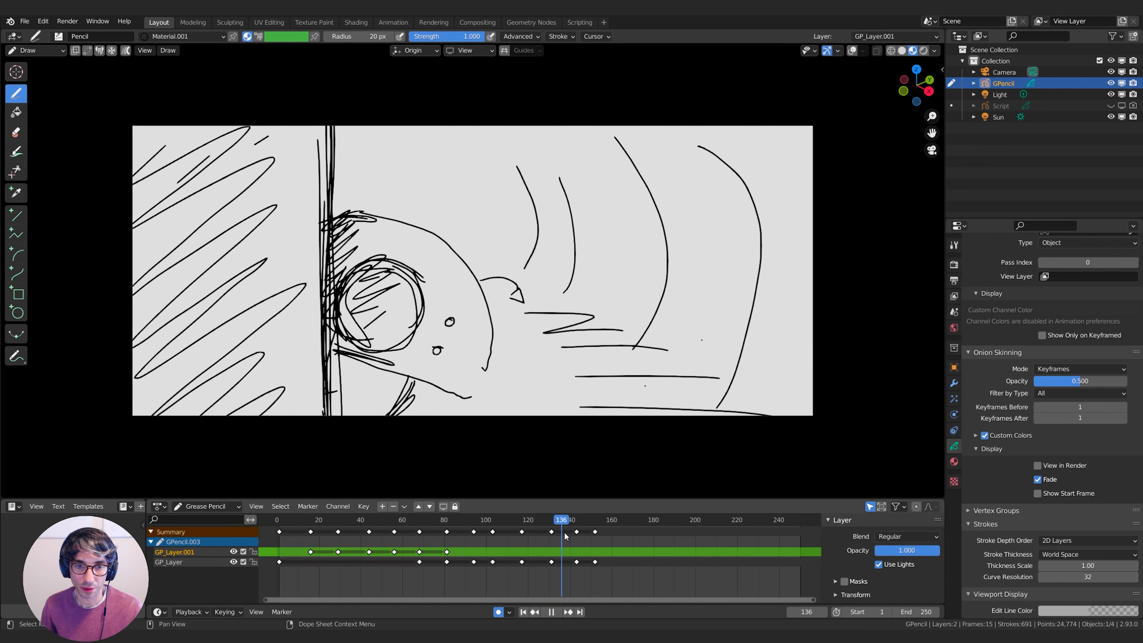
Move to frame 152 and erase the small marching figures from the corridor drawing
mouse_move(563, 538)
mouse_down()
mouse_move(592, 538)
mouse_move(372, 561)
mouse_move(587, 566)
mouse_move(598, 521)
mouse_up()
key(space)
key(Escape)
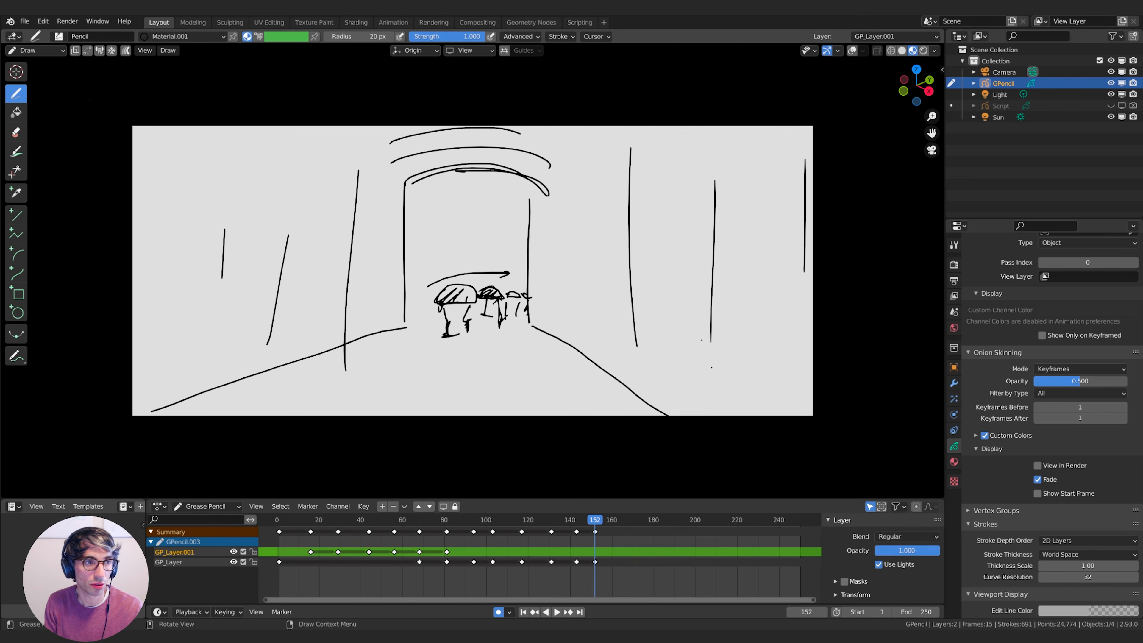
click(16, 131)
mouse_move(439, 292)
mouse_down()
mouse_move(434, 317)
mouse_move(482, 334)
mouse_up()
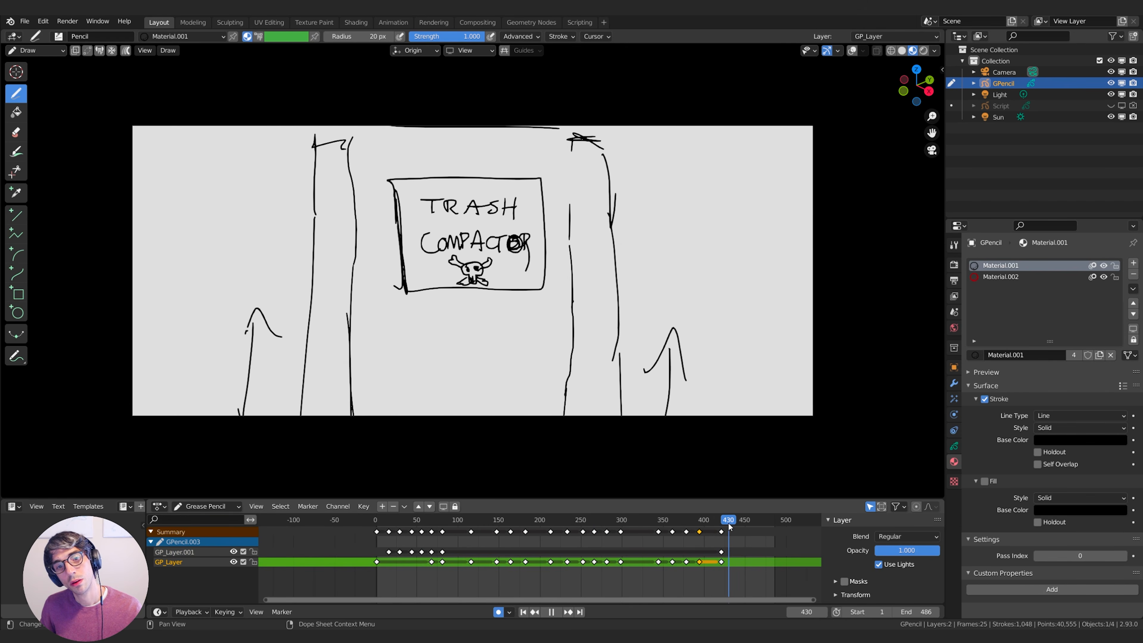
Review the animation, stop at frame 448 and start a clean drawing on GP_Layer by placing a small dot
drag(728, 523, 419, 552)
key(space)
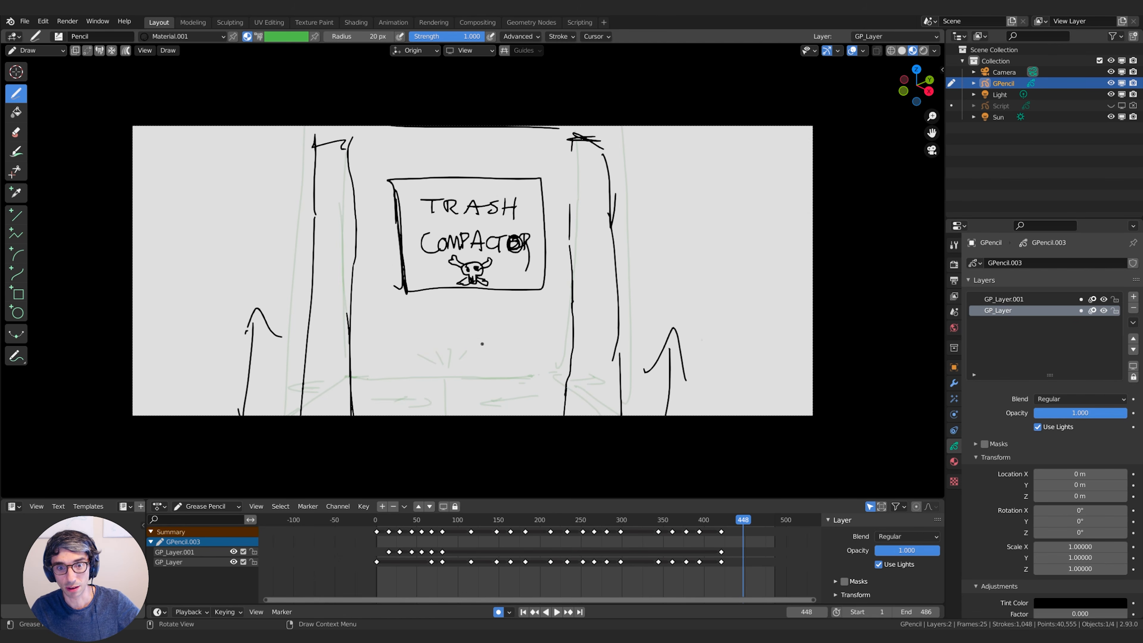
click(483, 344)
Examine the Quick Favorites option for the Onion Skin setting in the viewport overlays
click(861, 51)
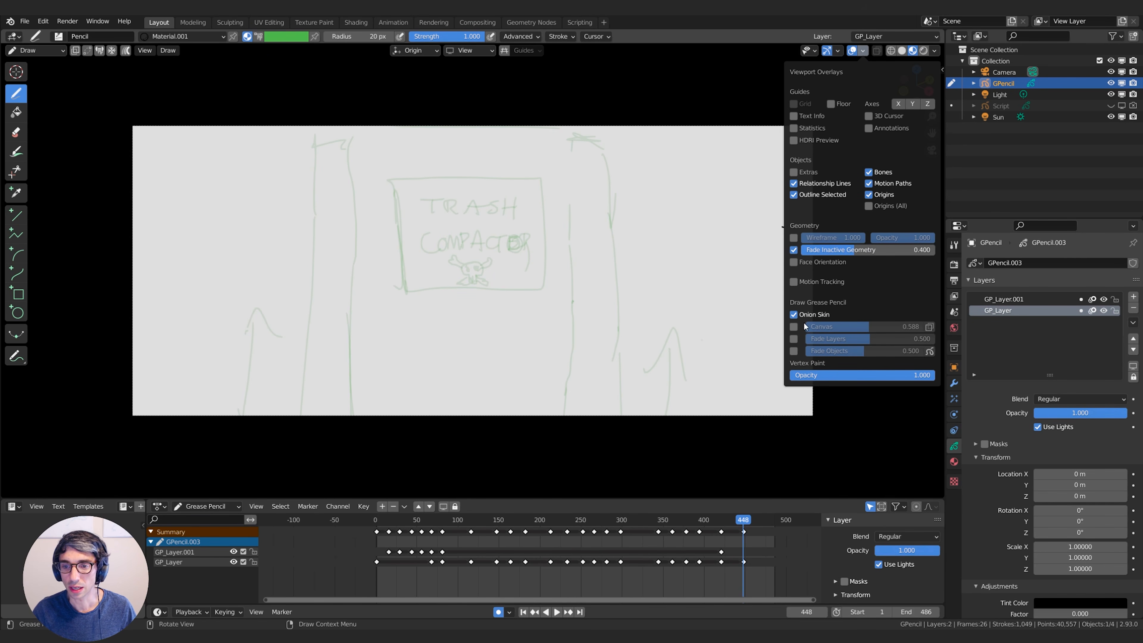
right_click(792, 314)
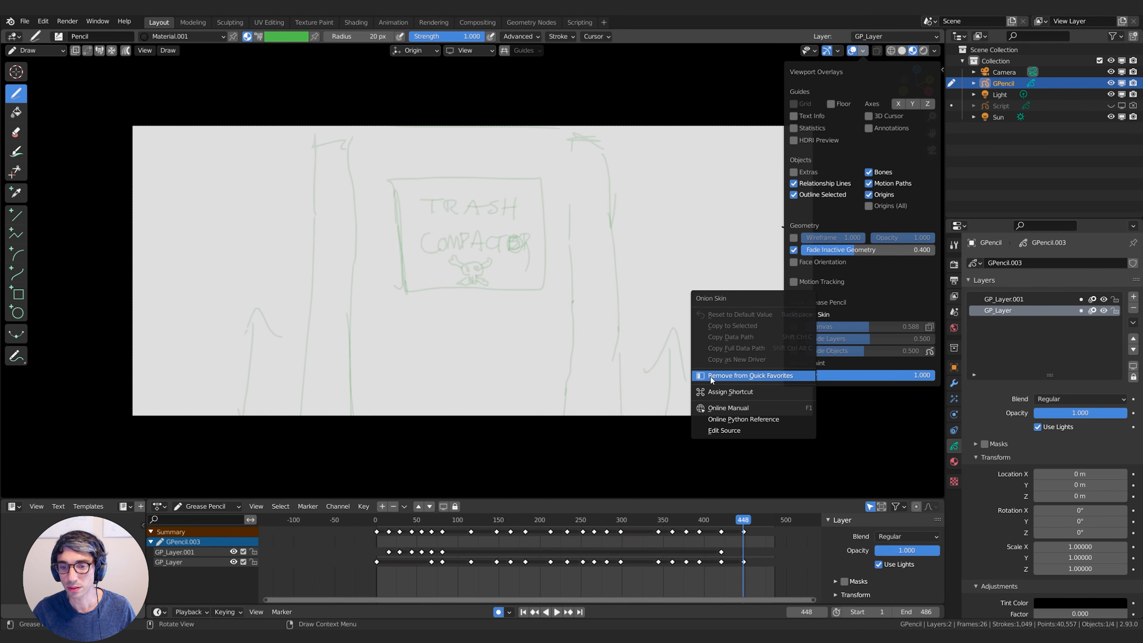
click(733, 376)
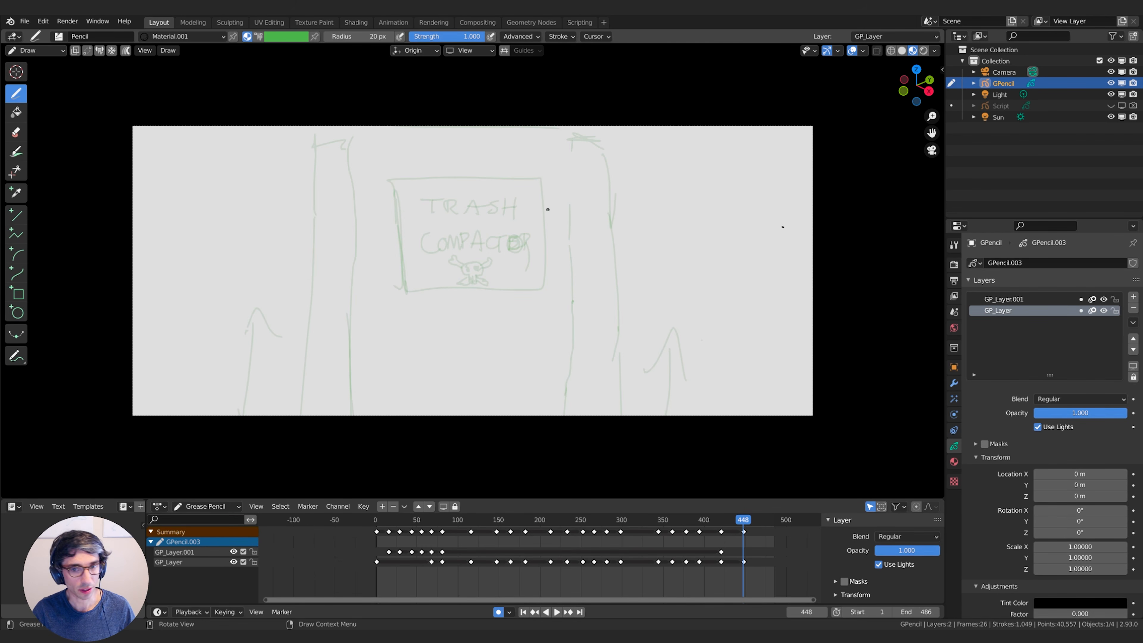
Toggle onion skins off and back on through the Quick Favorites
key(q)
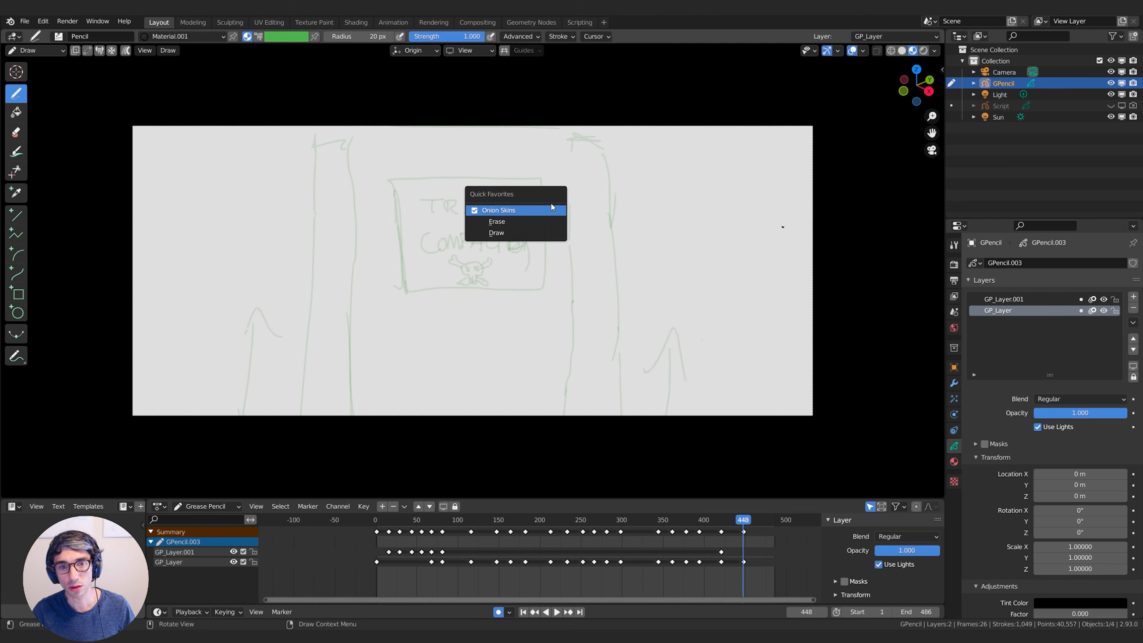
click(491, 210)
key(q)
click(518, 212)
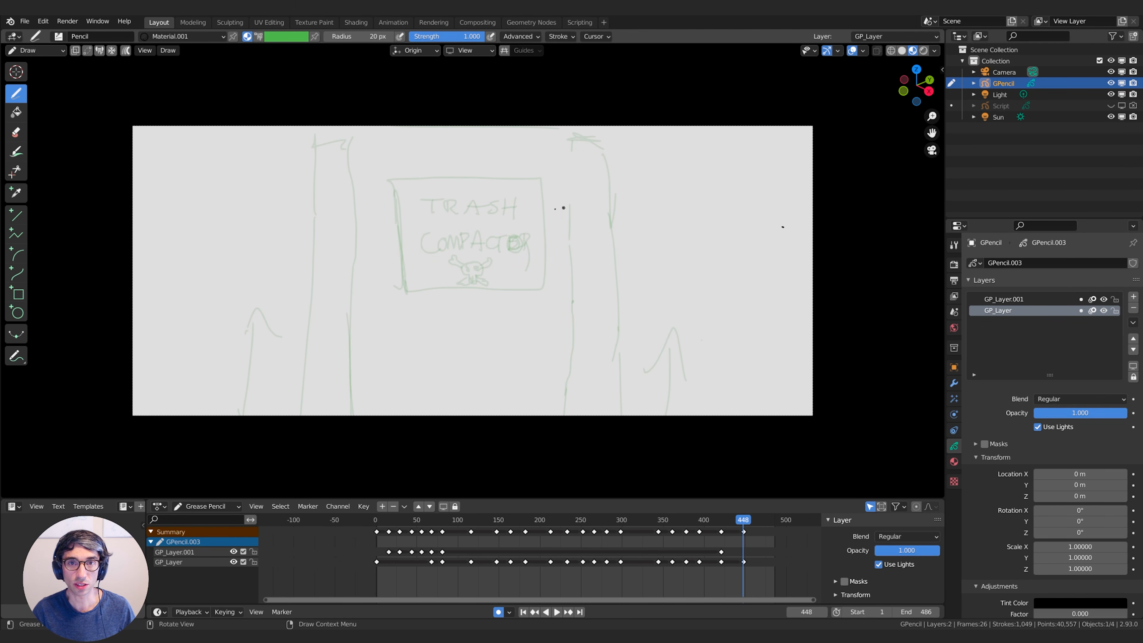
Examine the Erase and Draw entries in Quick Favorites and the favorites option for each tool
key(q)
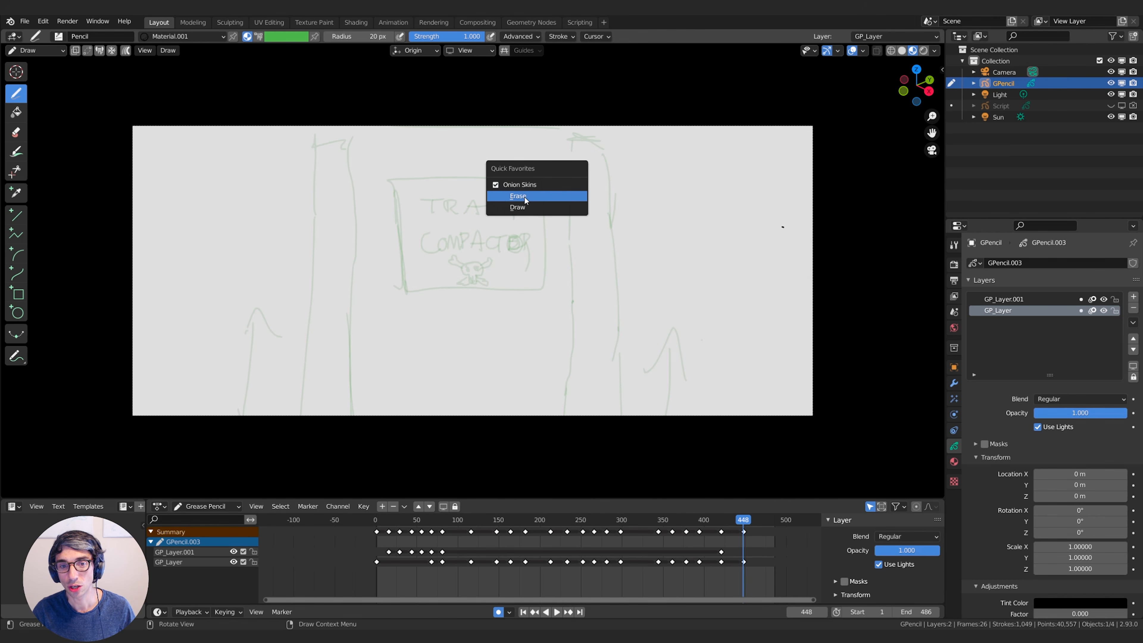
click(520, 208)
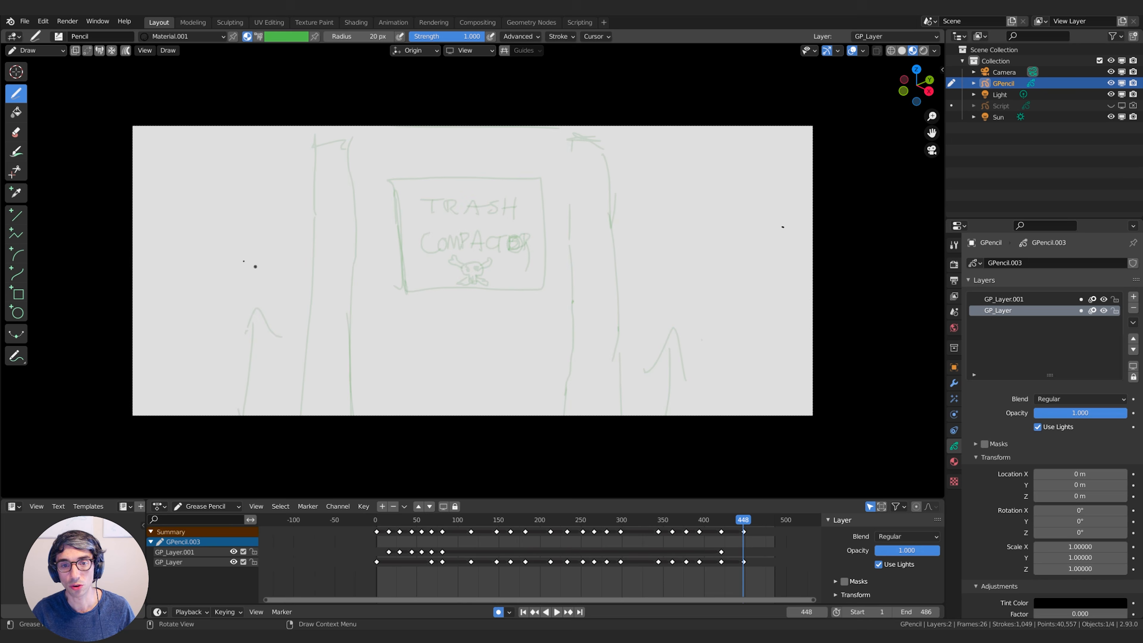
right_click(14, 95)
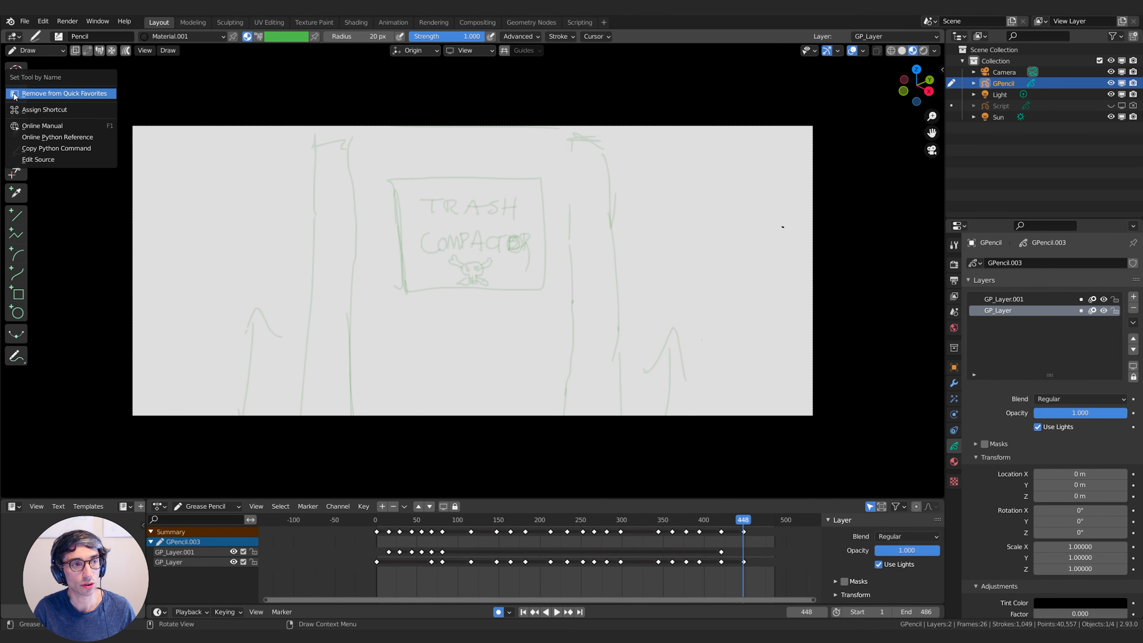
right_click(16, 134)
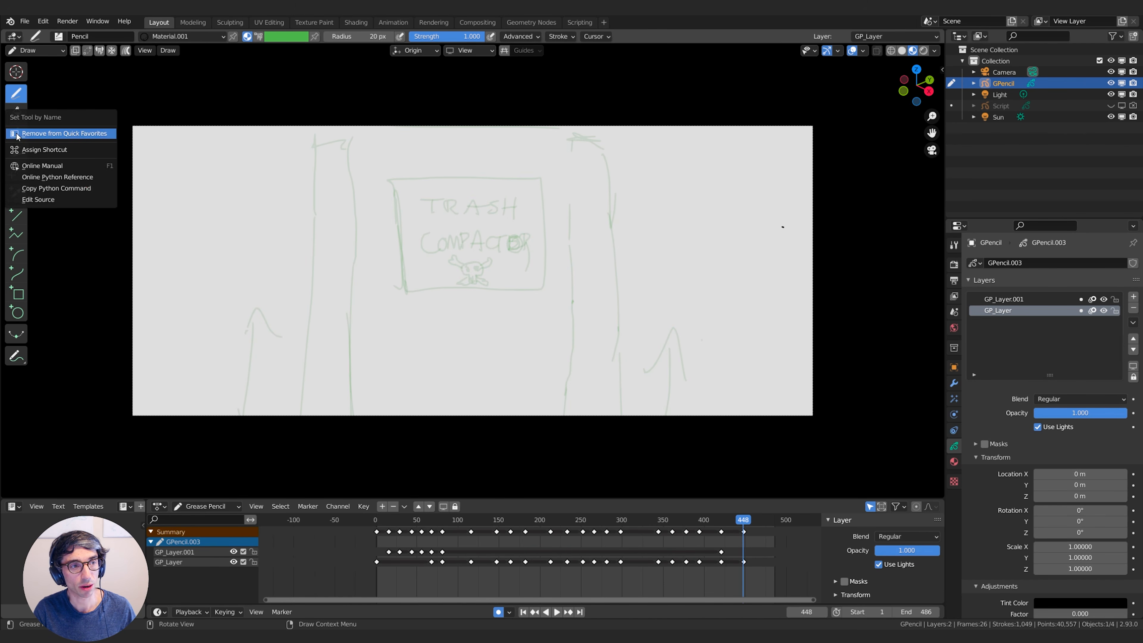
right_click(431, 210)
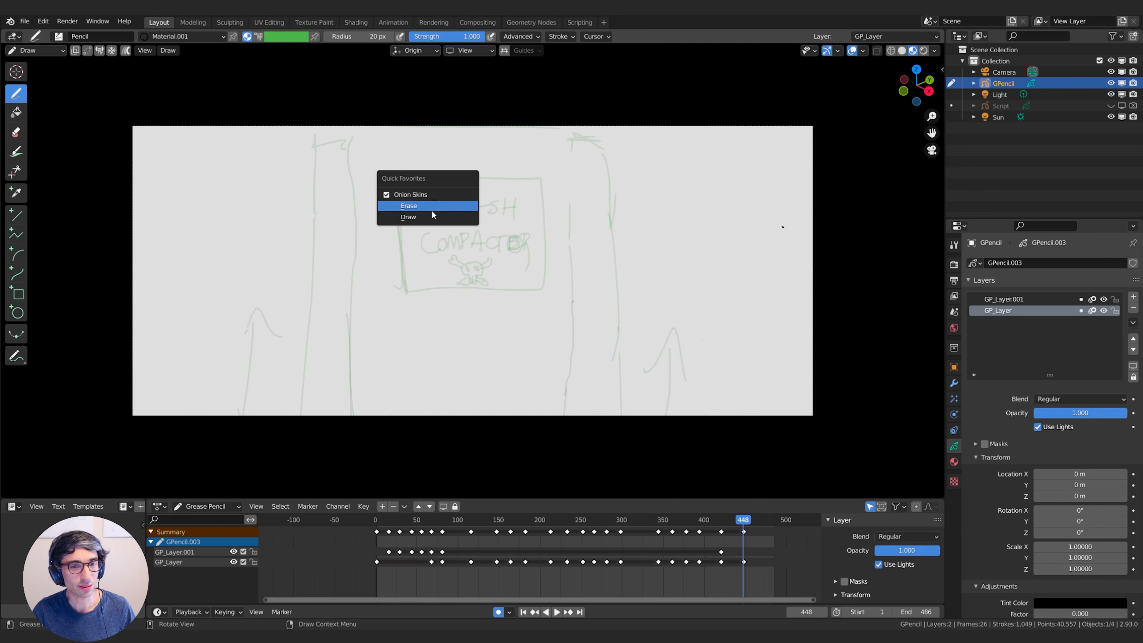
Turn off onion skins through the Quick Favorites
right_click(306, 300)
key(q)
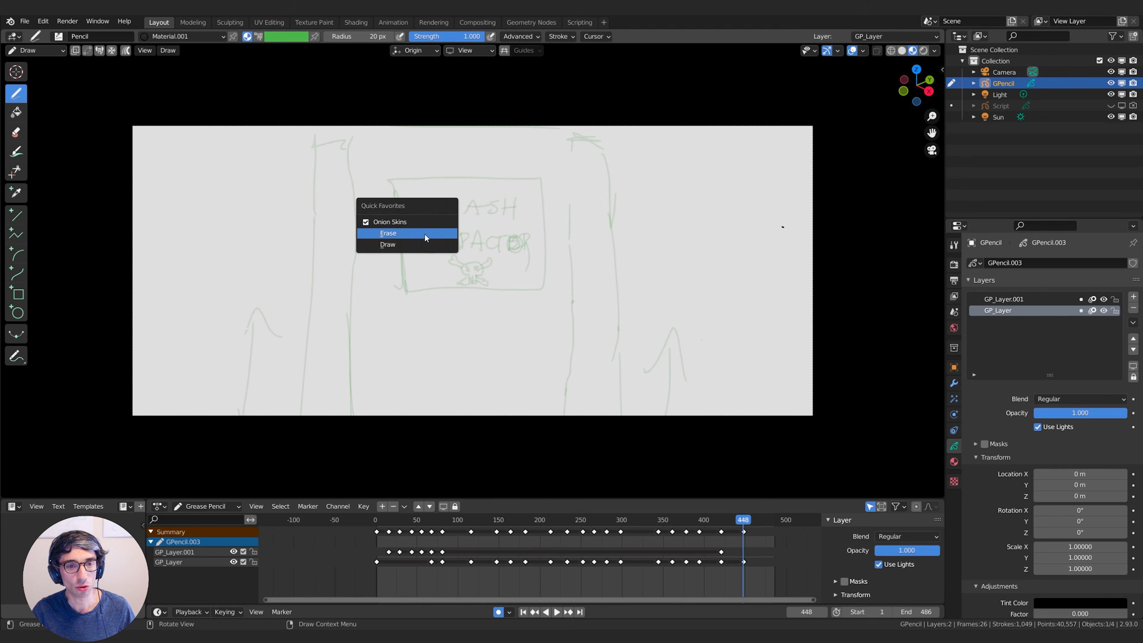
key(q)
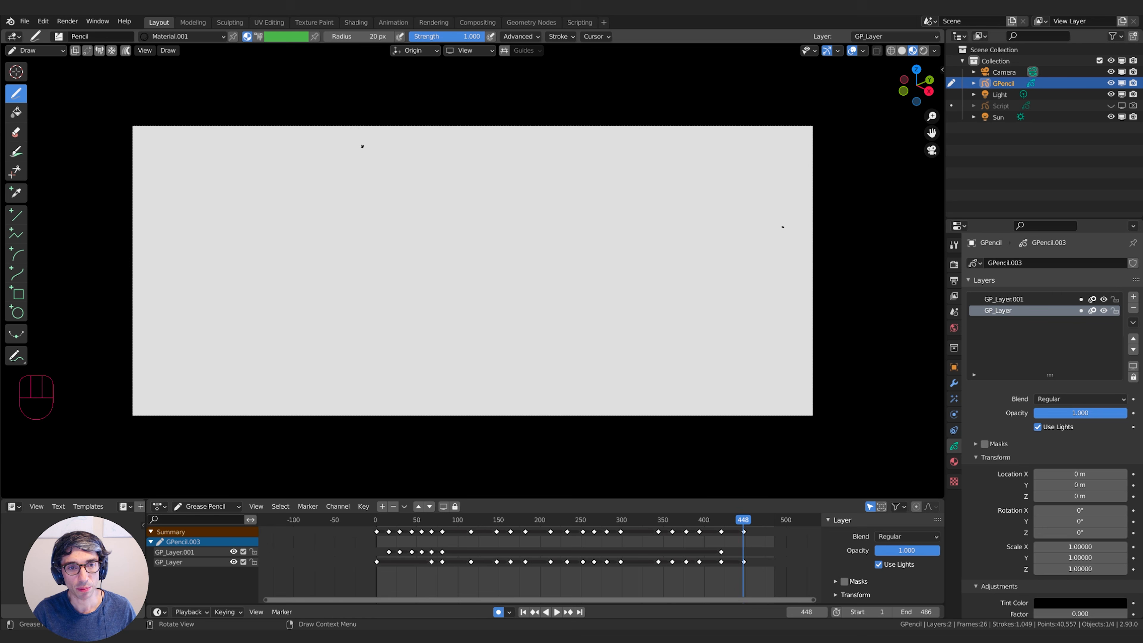
Sketch a pointed peak in the canvas's upper left and a jagged slope descending from it toward the lower right
mouse_move(360, 146)
mouse_down()
mouse_move(343, 161)
mouse_move(367, 146)
mouse_move(391, 156)
mouse_move(314, 222)
mouse_up()
drag(401, 158, 417, 192)
drag(388, 152, 427, 188)
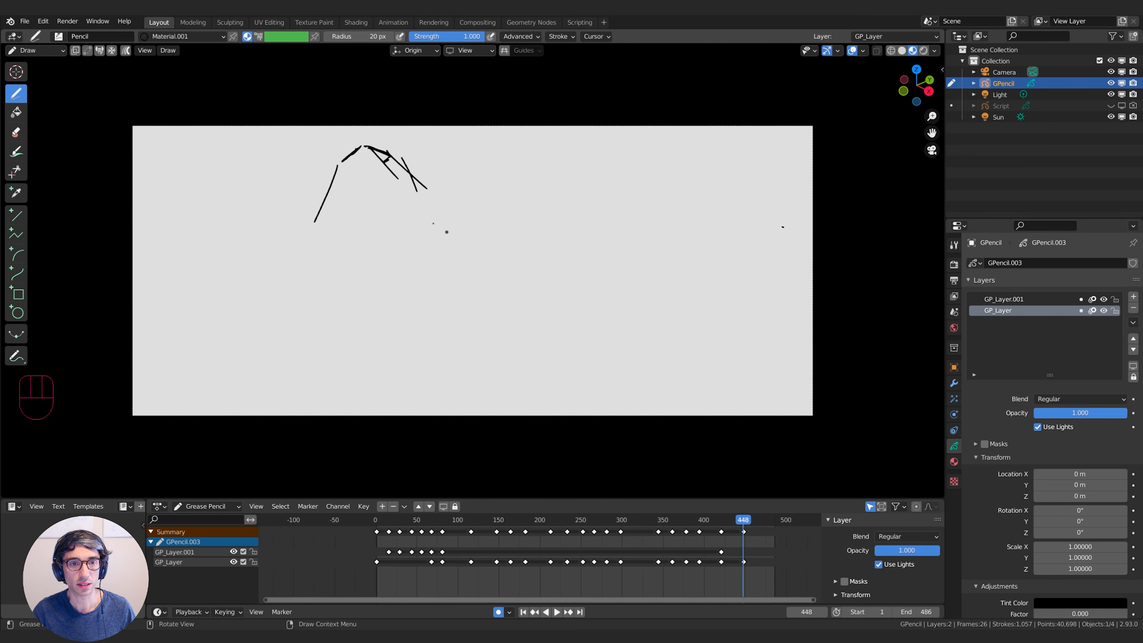
drag(336, 196, 335, 184)
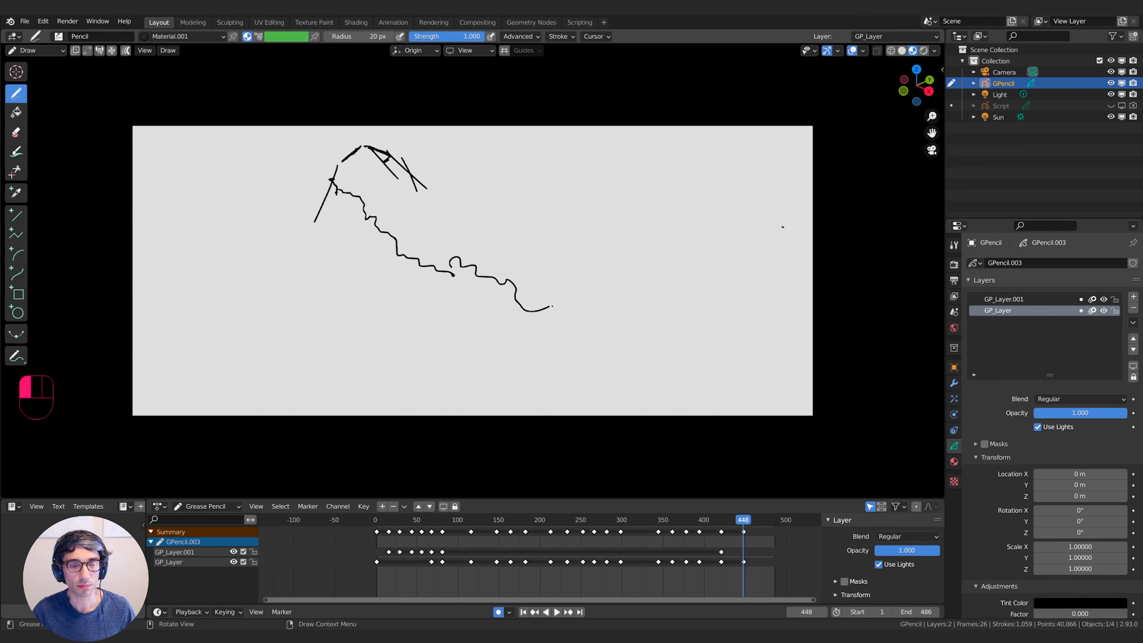
Finish the slope's lower end and sketch a dark hatched foreground band with tall upright loops in the lower right of the canvas
drag(598, 336, 654, 378)
mouse_move(652, 381)
mouse_down()
mouse_move(811, 365)
mouse_move(630, 406)
mouse_move(785, 385)
mouse_up()
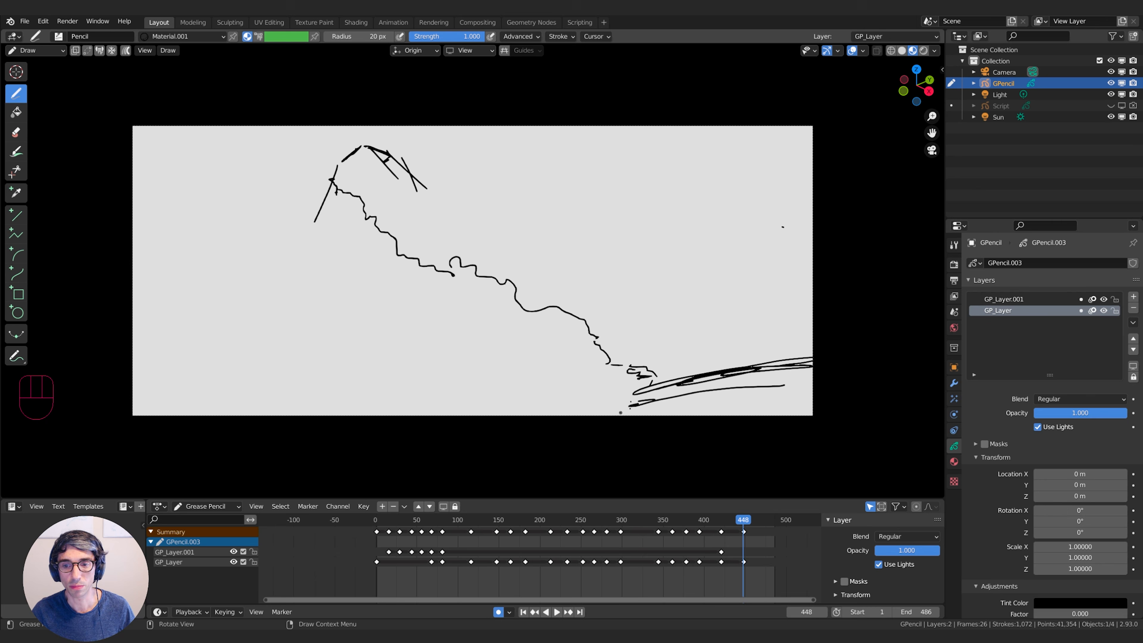
drag(620, 412, 799, 376)
mouse_move(649, 399)
mouse_down()
mouse_move(772, 369)
mouse_move(800, 385)
mouse_move(653, 407)
mouse_up()
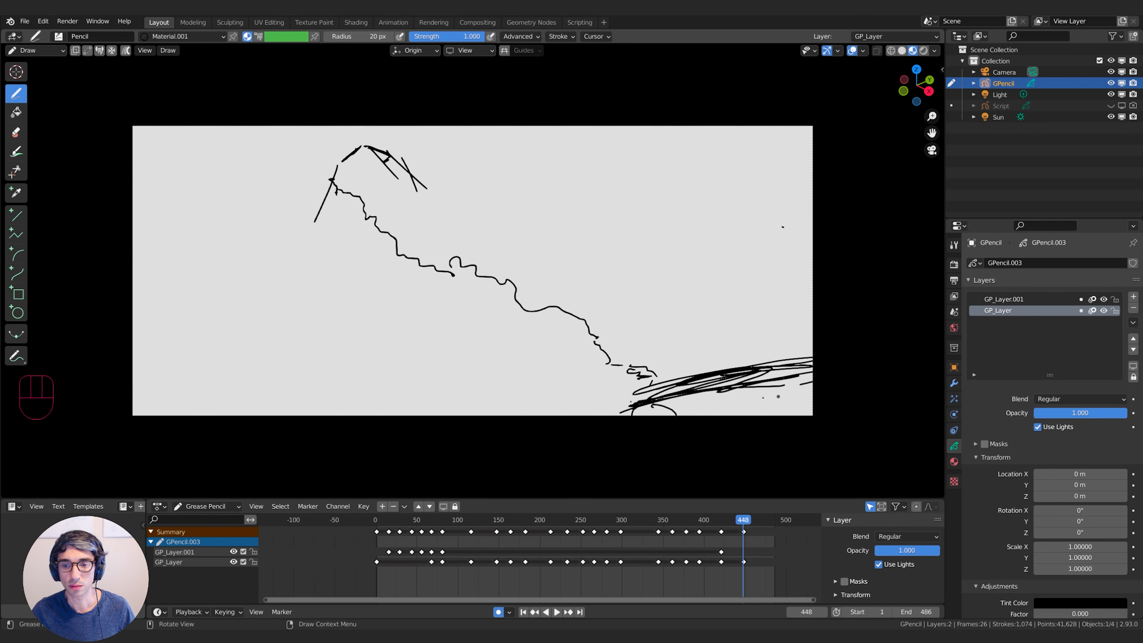
drag(774, 396, 783, 398)
mouse_move(786, 320)
mouse_down()
mouse_move(784, 292)
mouse_move(784, 374)
mouse_move(782, 360)
mouse_up()
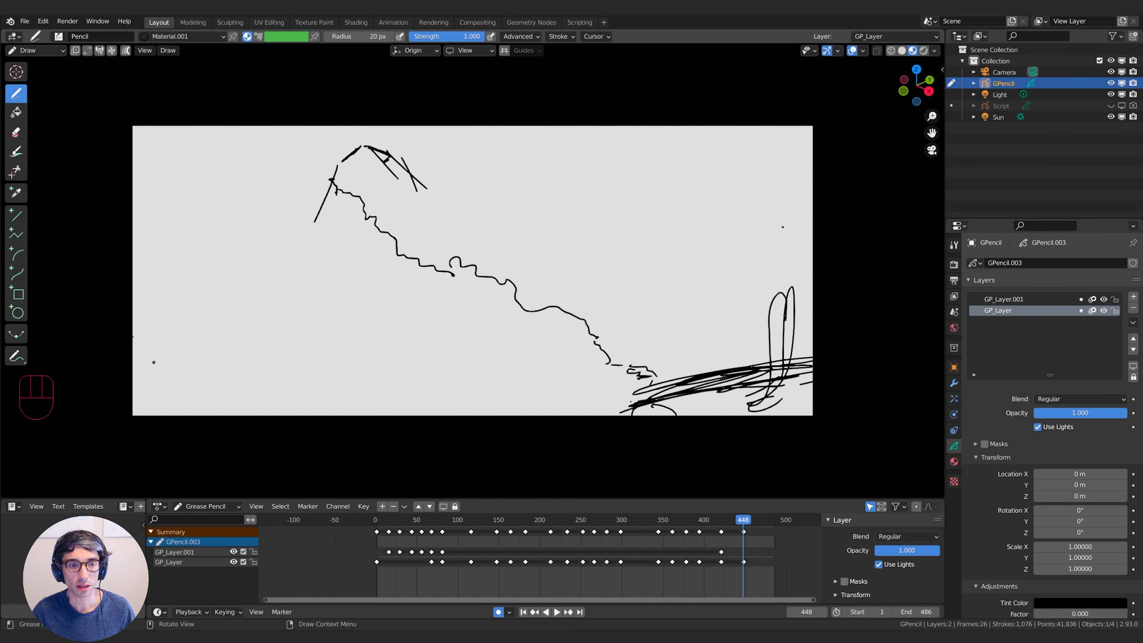
Scribble loose framing strokes along both sides of the canvas and draw bouncing arcs down the slope
mouse_move(170, 379)
mouse_down()
mouse_move(154, 288)
mouse_move(188, 180)
mouse_move(184, 130)
mouse_move(182, 319)
mouse_move(275, 127)
mouse_move(158, 275)
mouse_up()
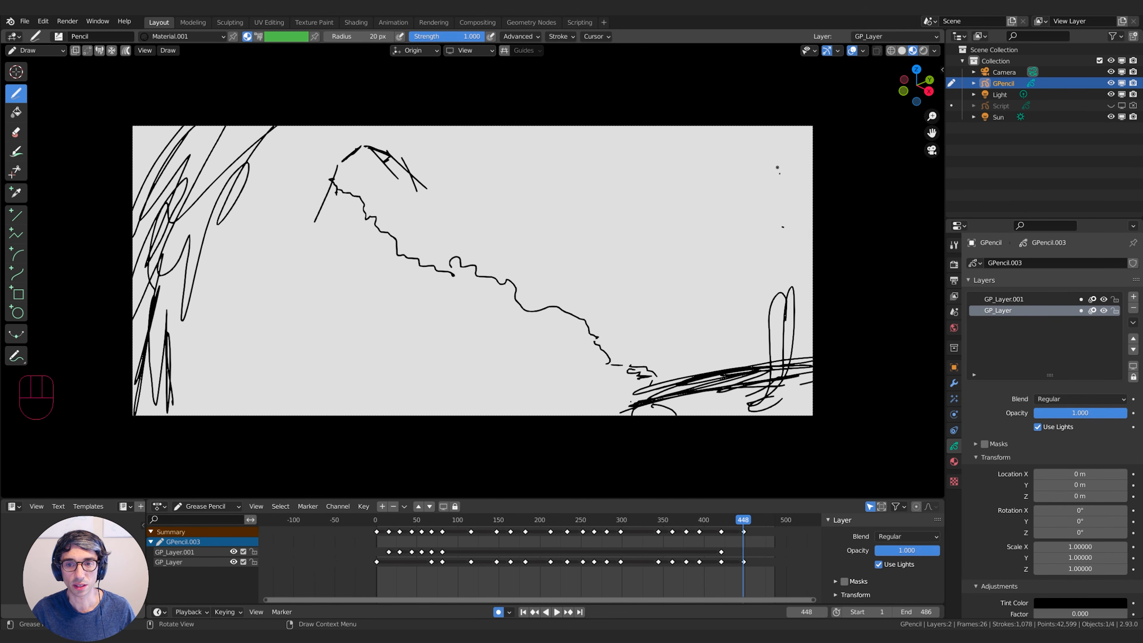
drag(779, 128, 762, 155)
mouse_move(774, 212)
mouse_down()
mouse_move(689, 151)
mouse_move(748, 295)
mouse_up()
drag(748, 295, 667, 186)
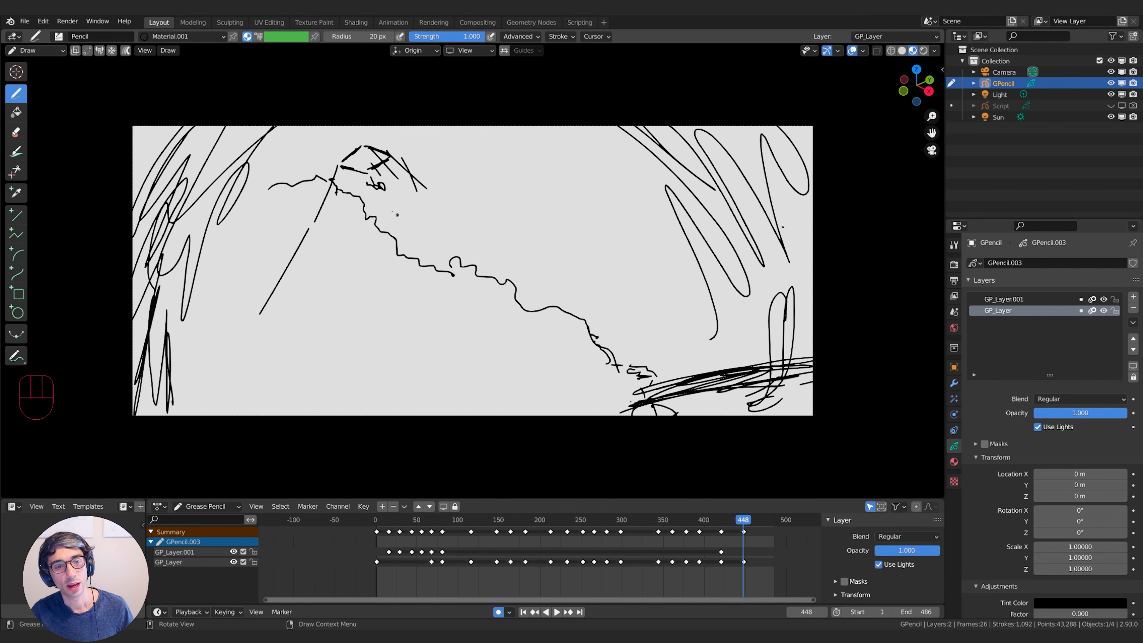
mouse_move(383, 196)
mouse_down()
mouse_move(396, 218)
mouse_move(469, 231)
mouse_move(480, 269)
mouse_move(542, 262)
mouse_up()
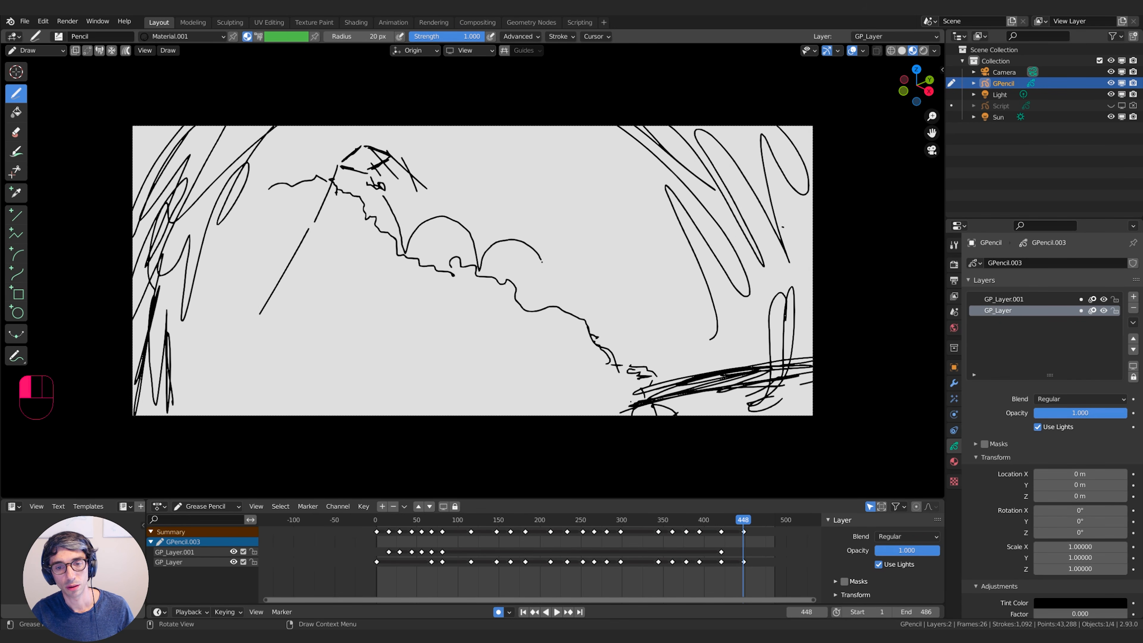
Add a new Grease Pencil layer directly above GP_Layer at frame 448
click(216, 550)
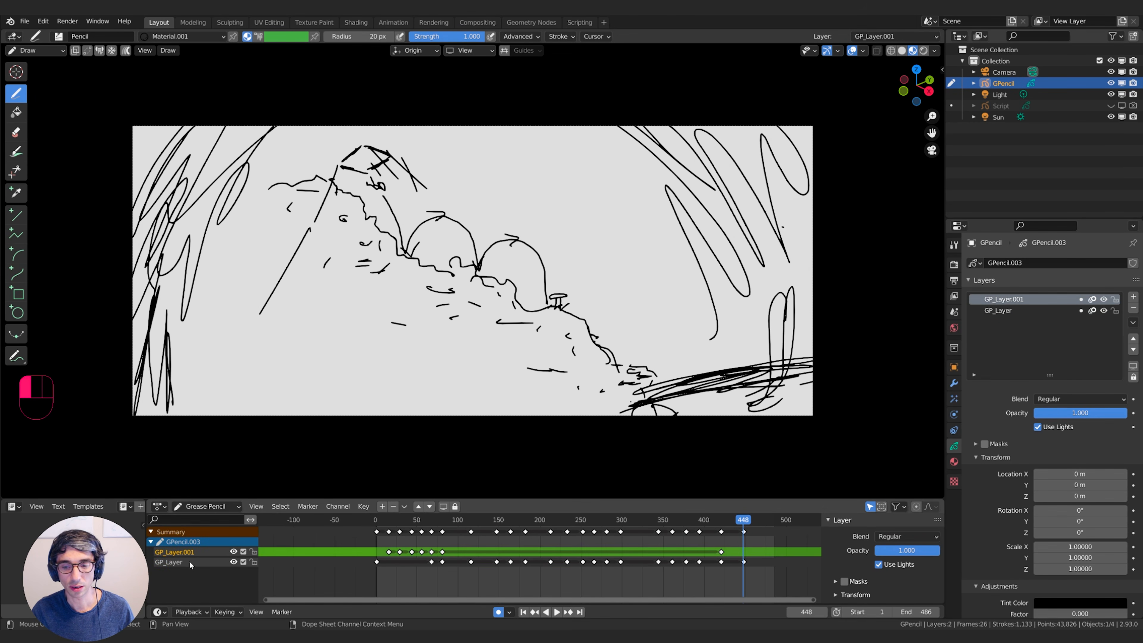
click(172, 563)
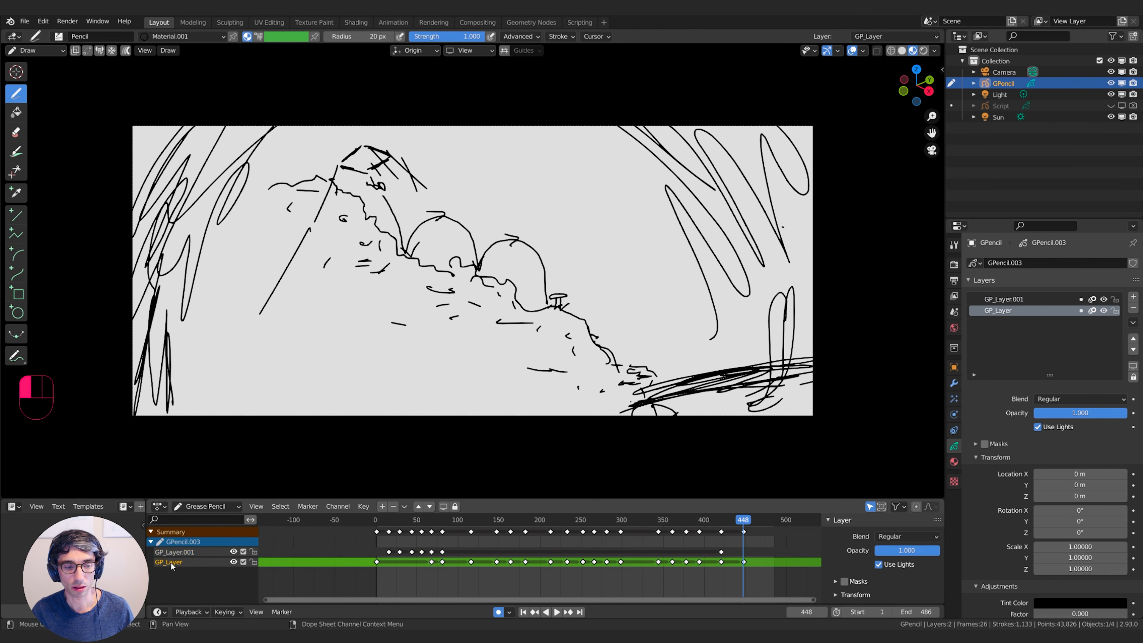
click(382, 507)
Try moving GP_Layer.001 to the bottom of the layer stack and select its last keyframe
click(178, 552)
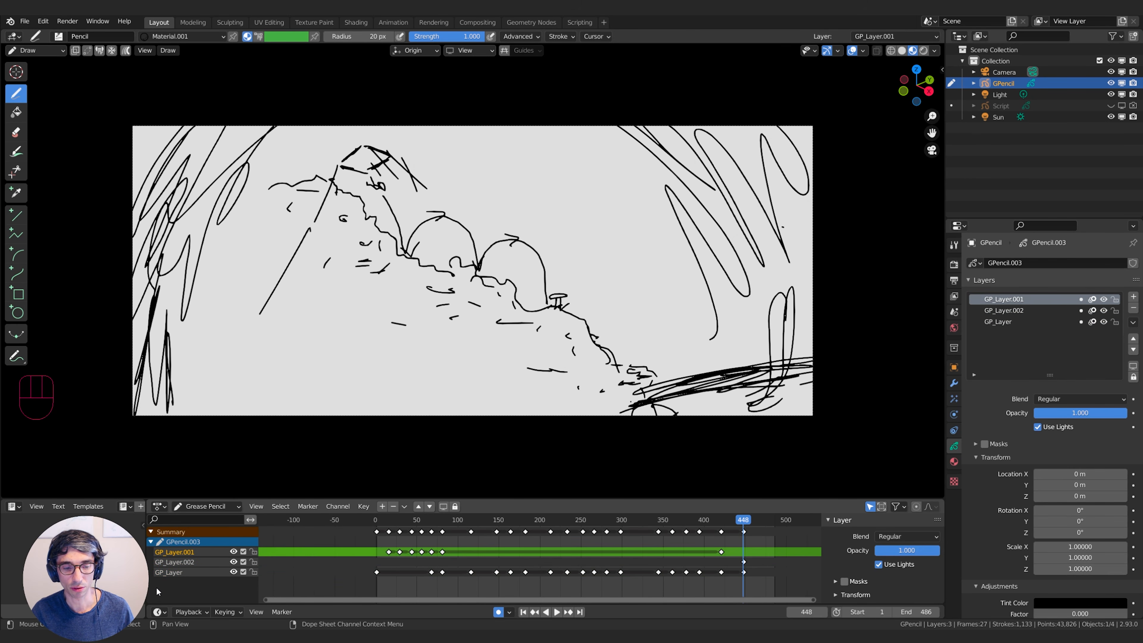
click(429, 506)
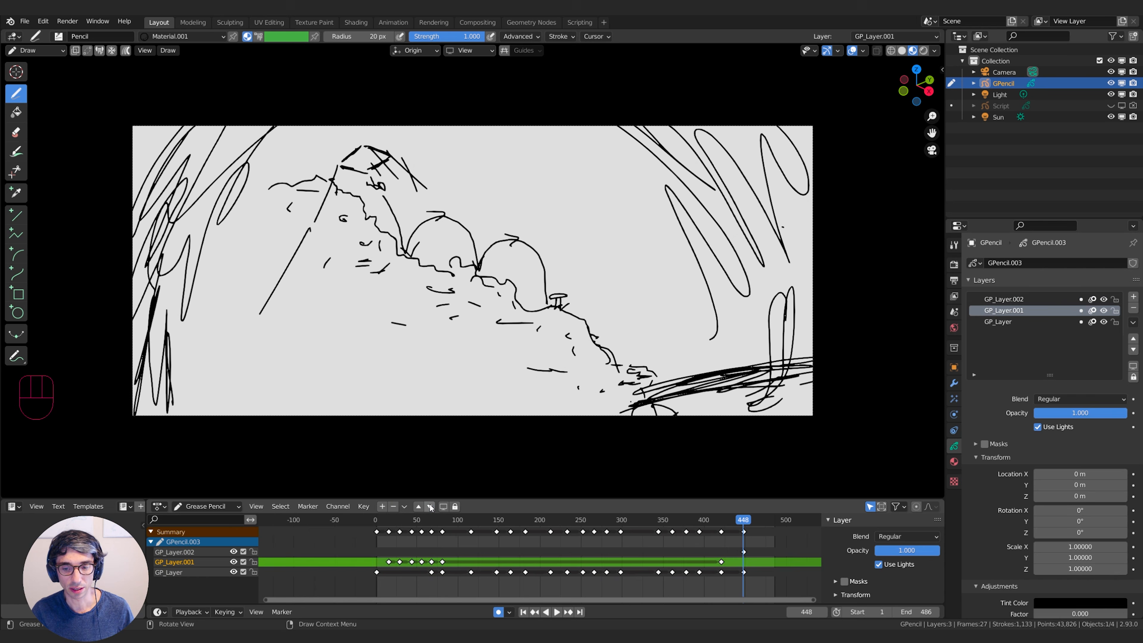
click(429, 506)
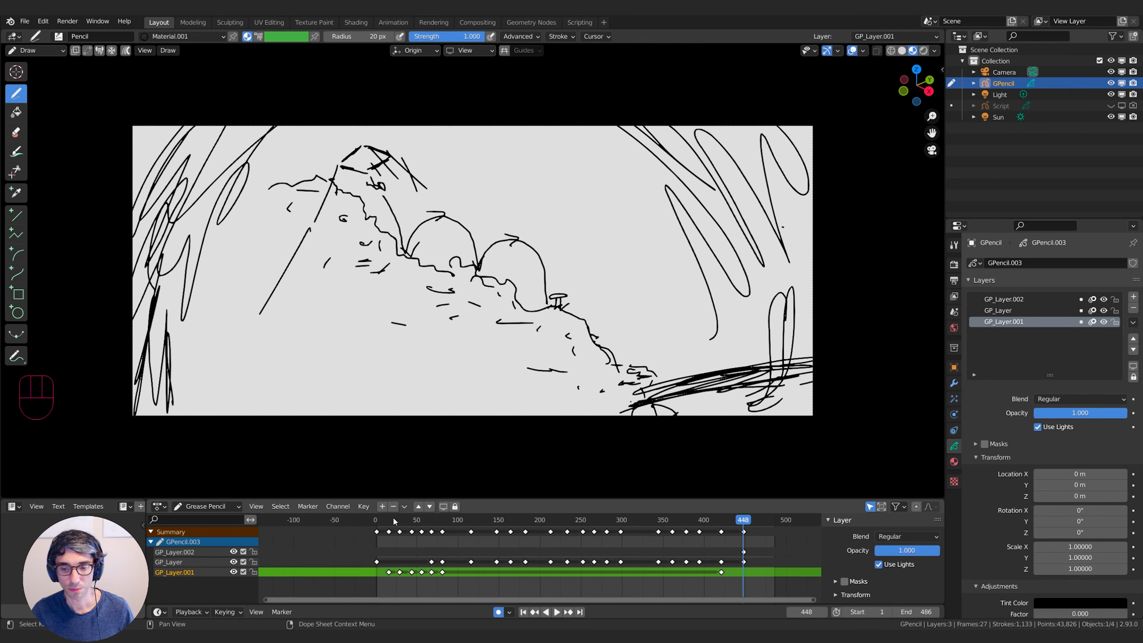
click(234, 572)
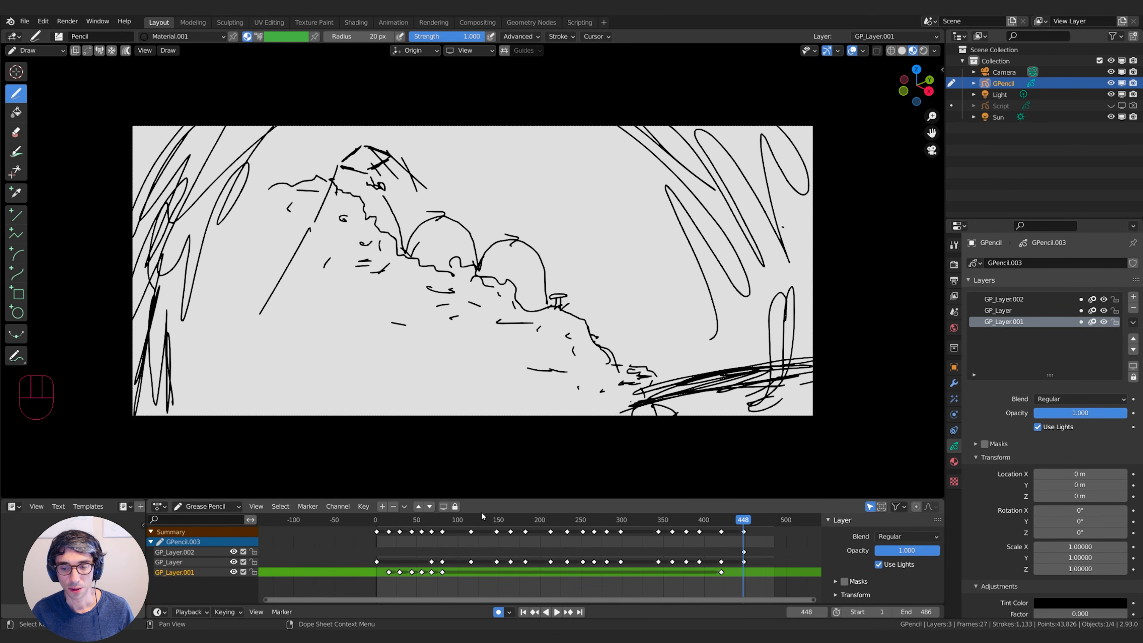
mouse_move(739, 521)
mouse_down()
mouse_move(715, 519)
mouse_move(745, 523)
mouse_up()
click(721, 573)
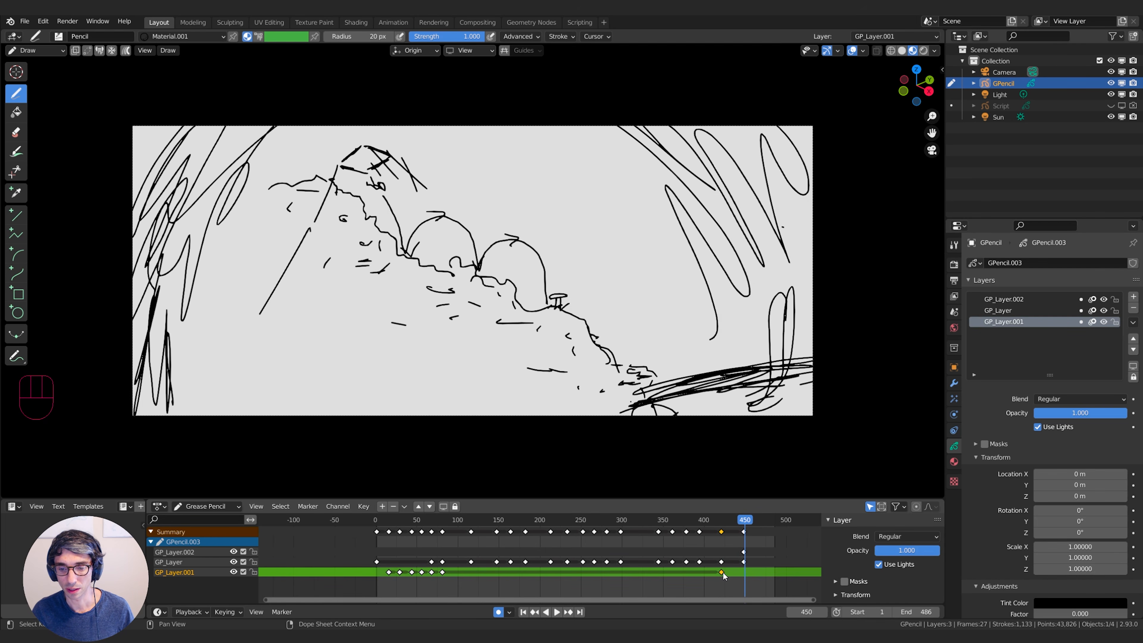
Move GP_Layer.001 back to the top of the layer stack
click(178, 552)
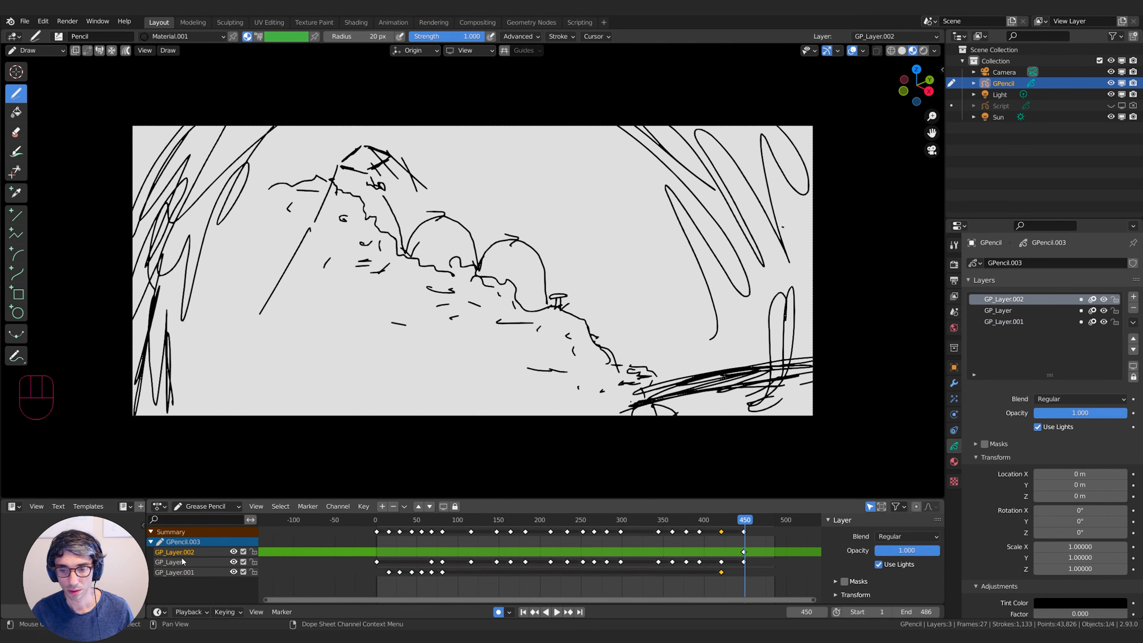
click(175, 572)
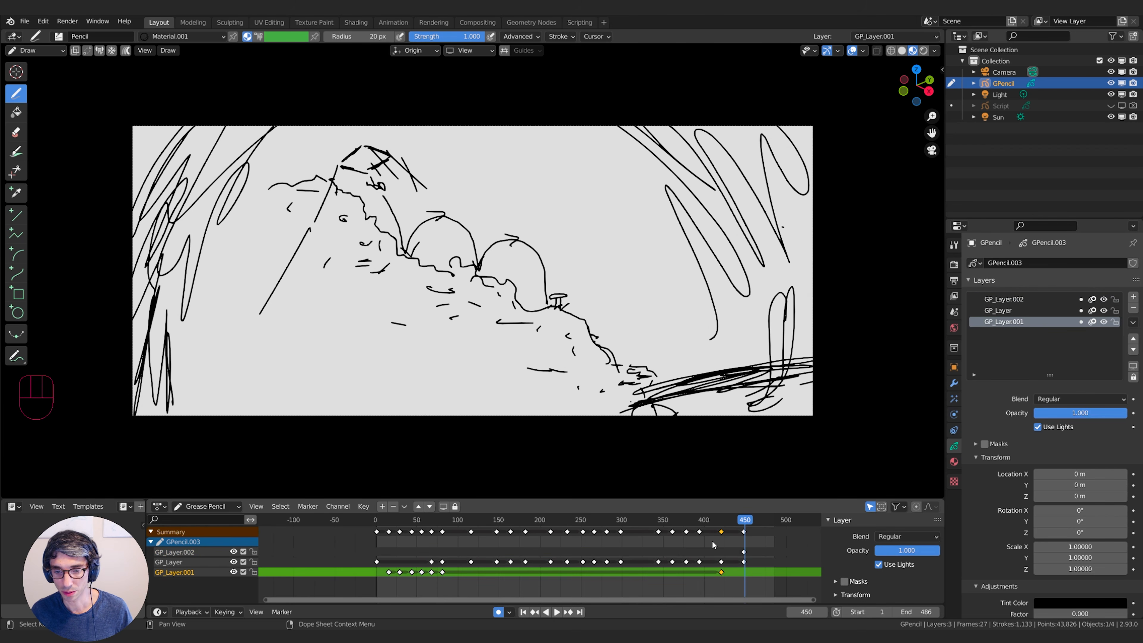
key(ctrl+Page_Up)
key(ctrl+Page_Up)
Move GP_Layer.002 to the bottom of the layer stack and jump to its keyframe at frame 448
click(225, 561)
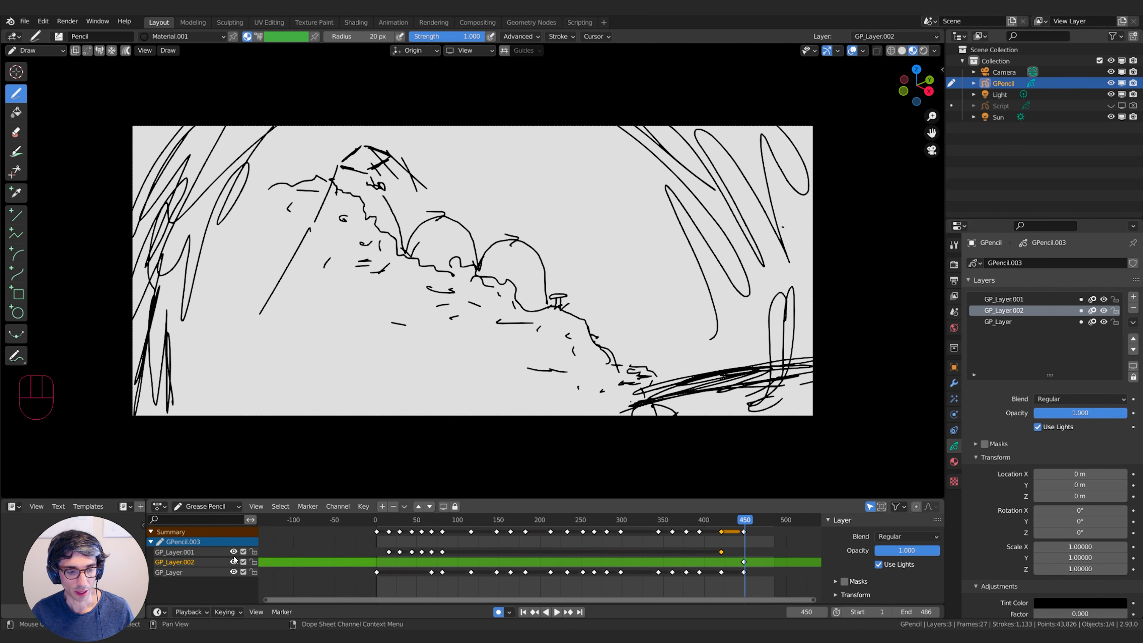
key(ctrl+Page_Down)
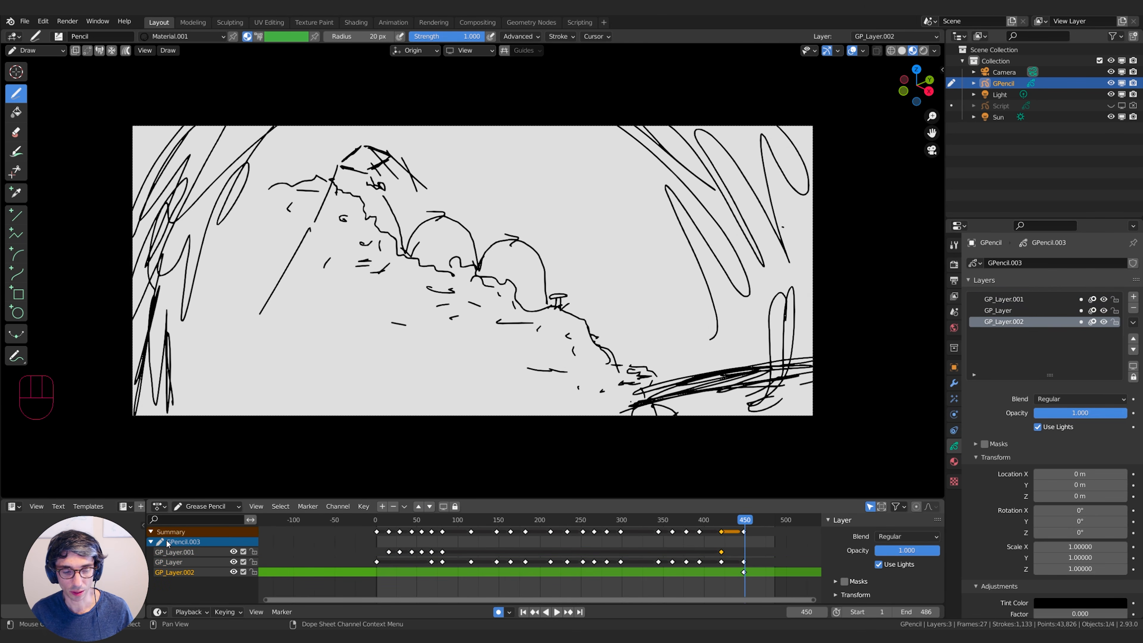
key(Down)
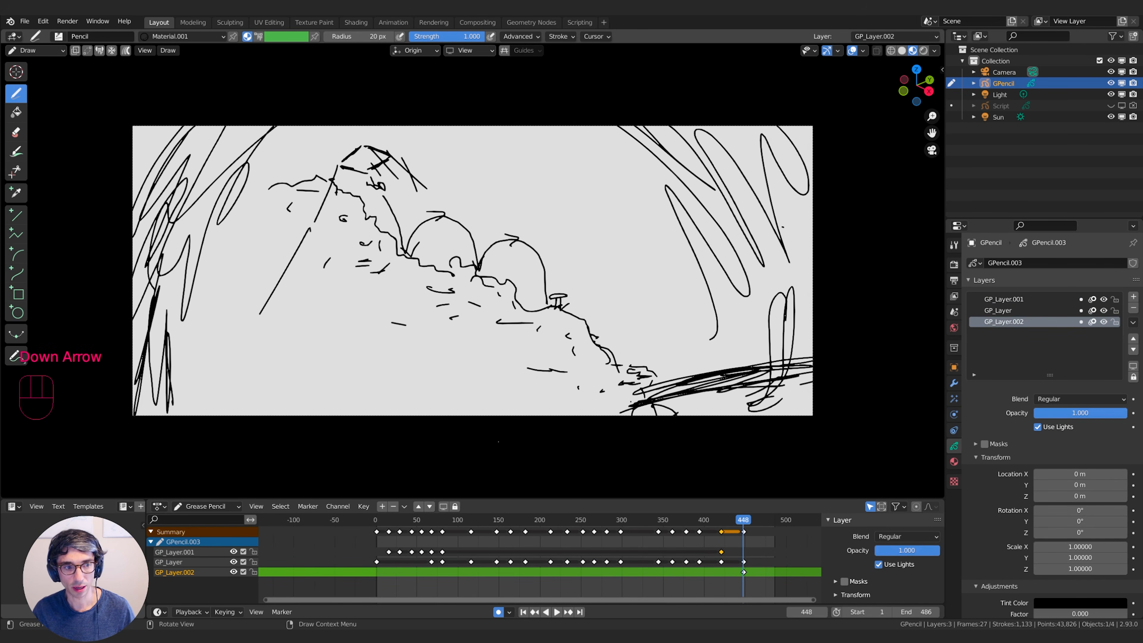
Step back and forth through the keyframes of GP_Layer.002 and GP_Layer to compare keyframe navigation on each layer
key(Down)
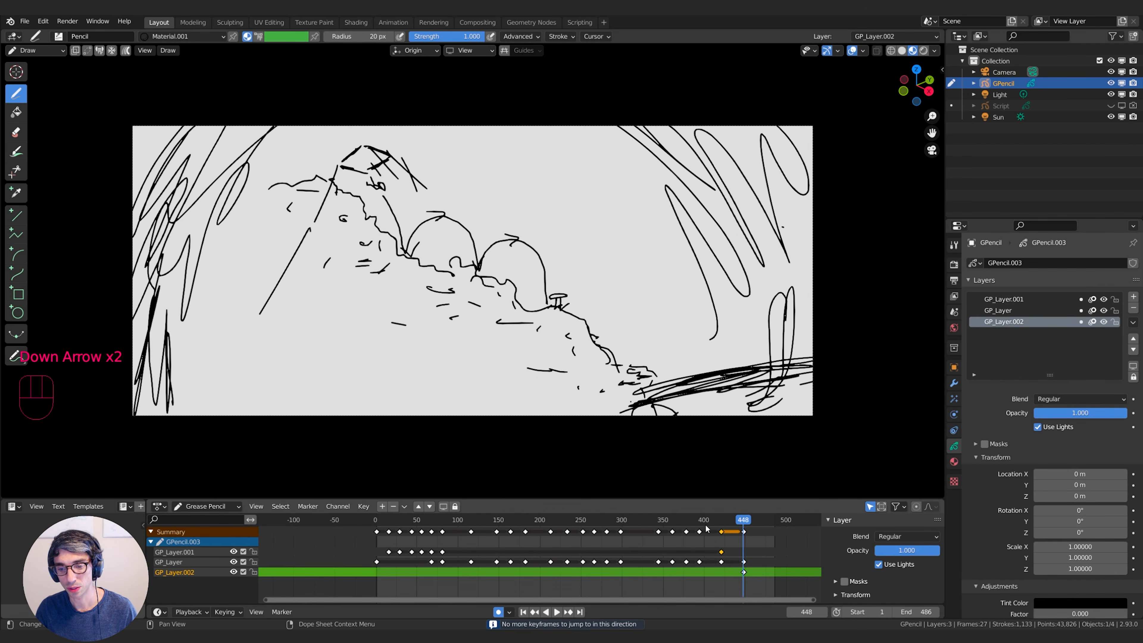
key(Down)
key(Up)
key(Down)
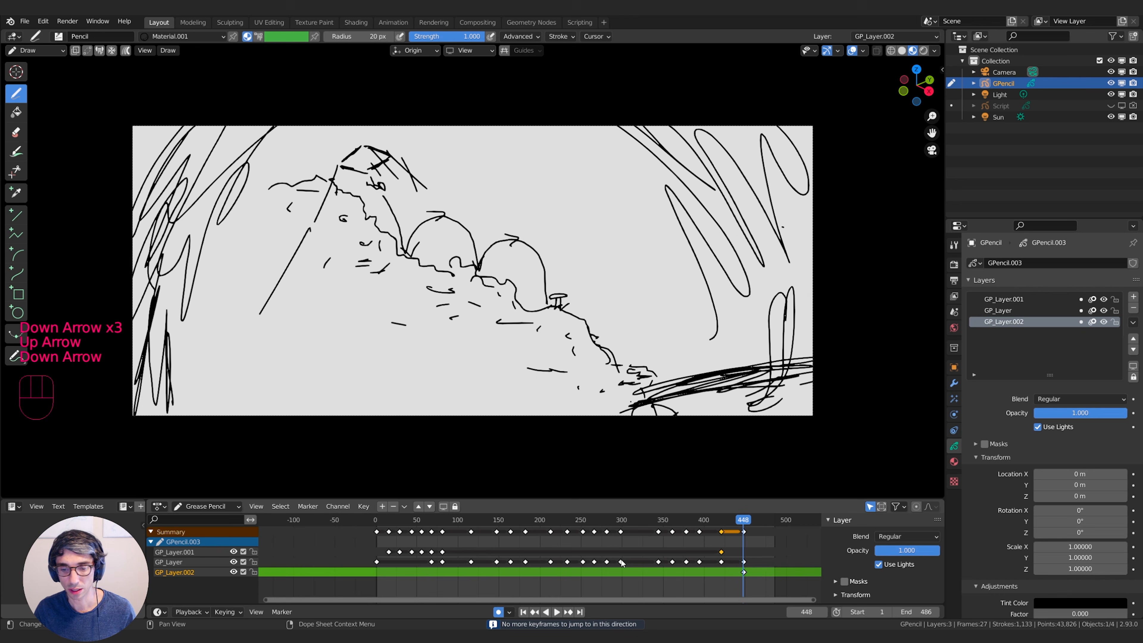
click(205, 562)
key(Down)
key(Down)
key(Down)
key(Up)
key(Up)
key(Up)
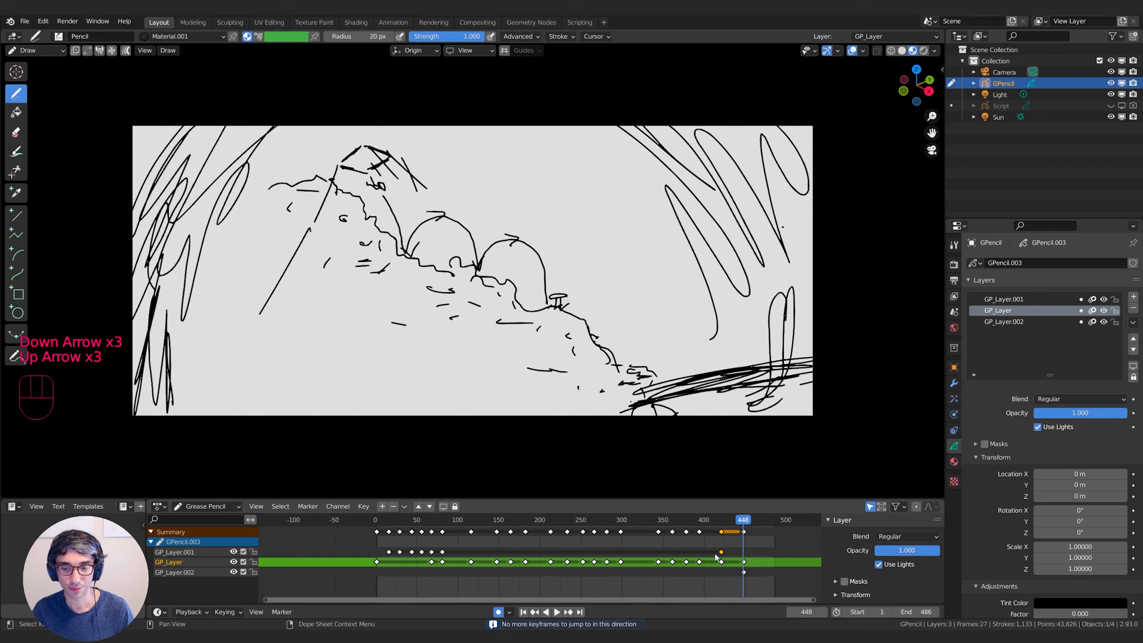
key(Up)
key(Down)
key(Down)
key(Down)
key(Up)
key(Up)
key(Up)
key(Up)
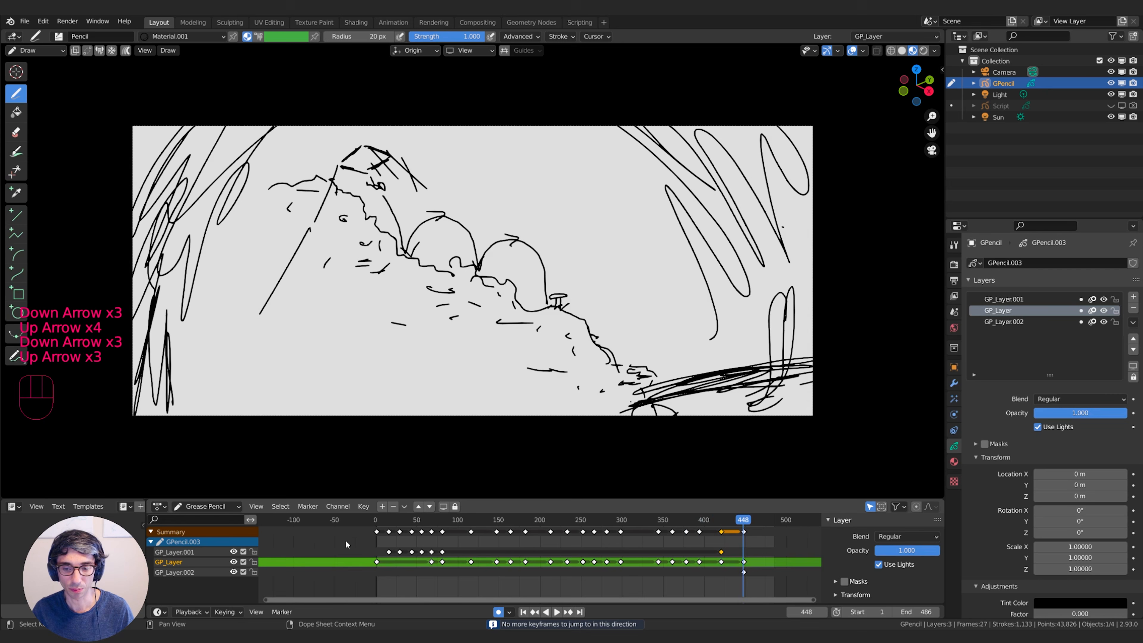
Make GP_Layer.002 active at frame 448, with layer opacity 0.231 and pencil radius 306 px
click(164, 571)
key(Up)
key(Down)
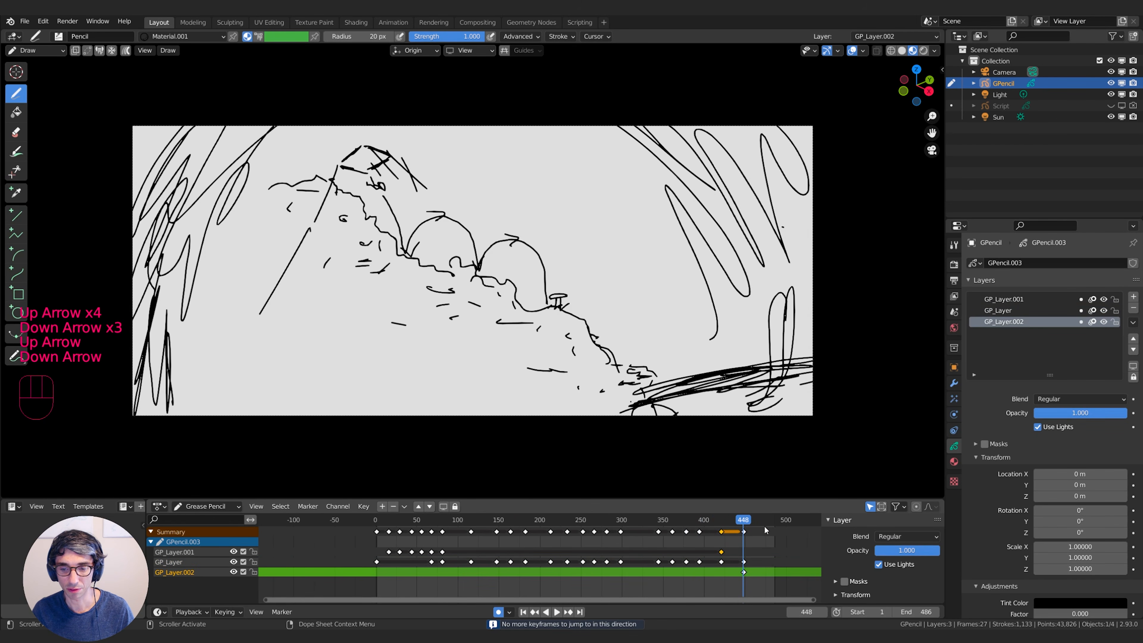
key(Down)
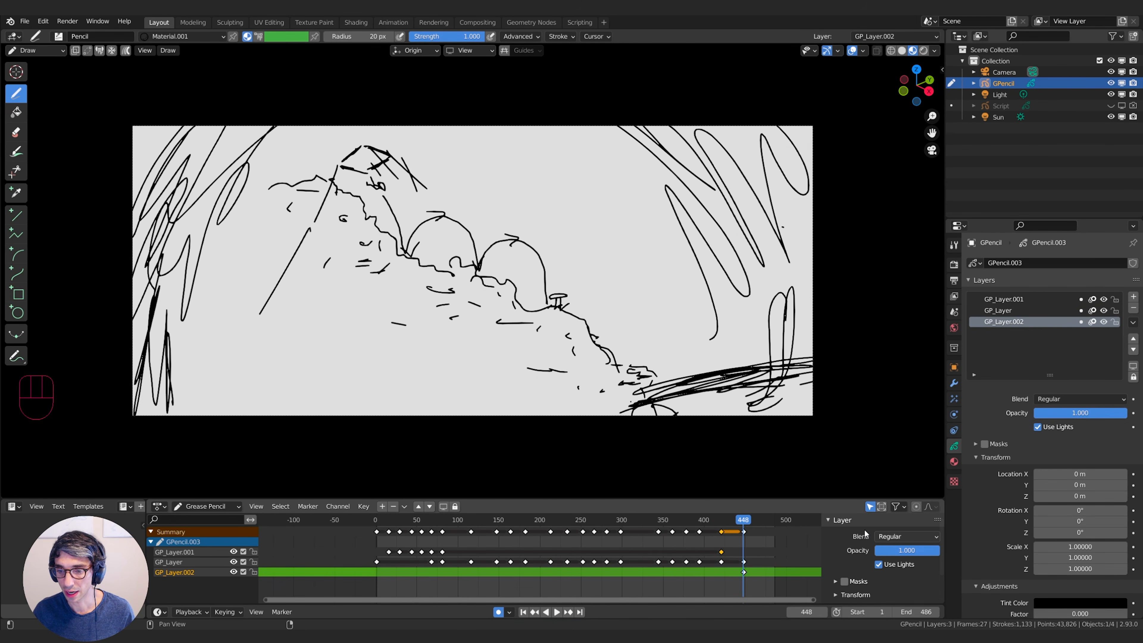
drag(897, 553, 867, 553)
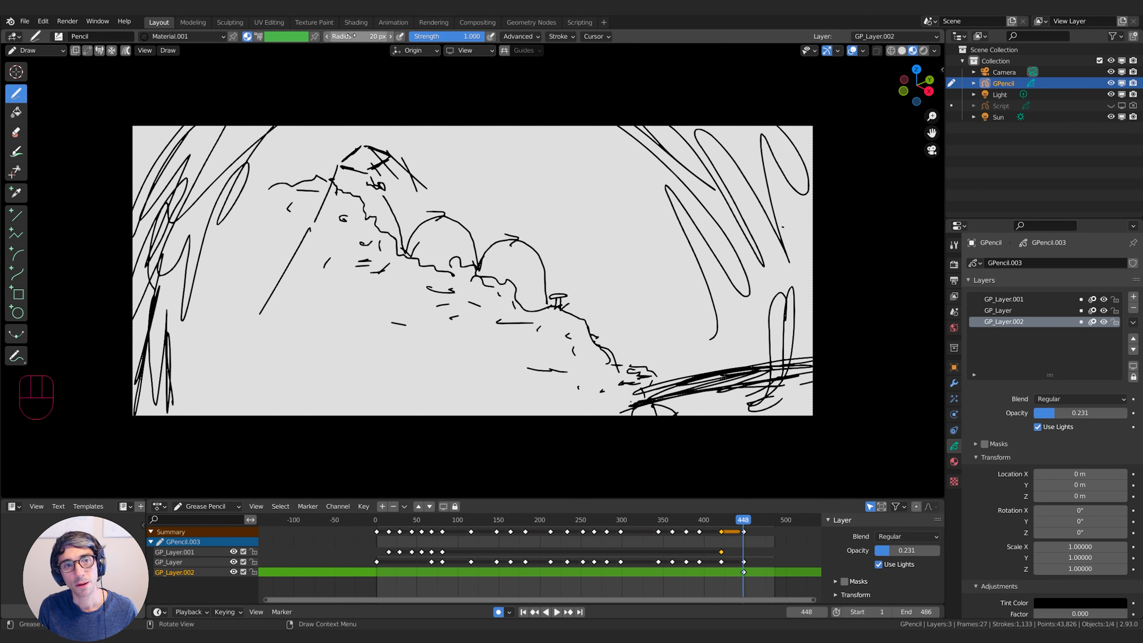
drag(349, 36, 496, 36)
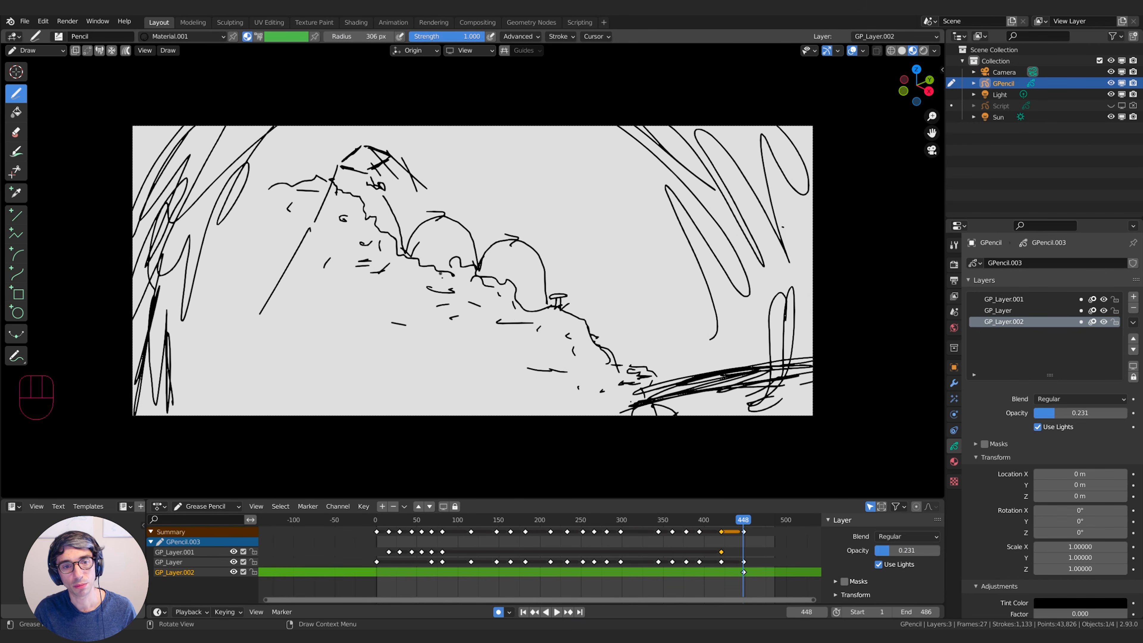
Shade the sky to the left of the hilltop on GP_Layer.002 at frame 448 with broad, adjustable-radius pencil strokes
mouse_move(348, 35)
mouse_down()
mouse_move(268, 43)
mouse_move(312, 43)
mouse_up()
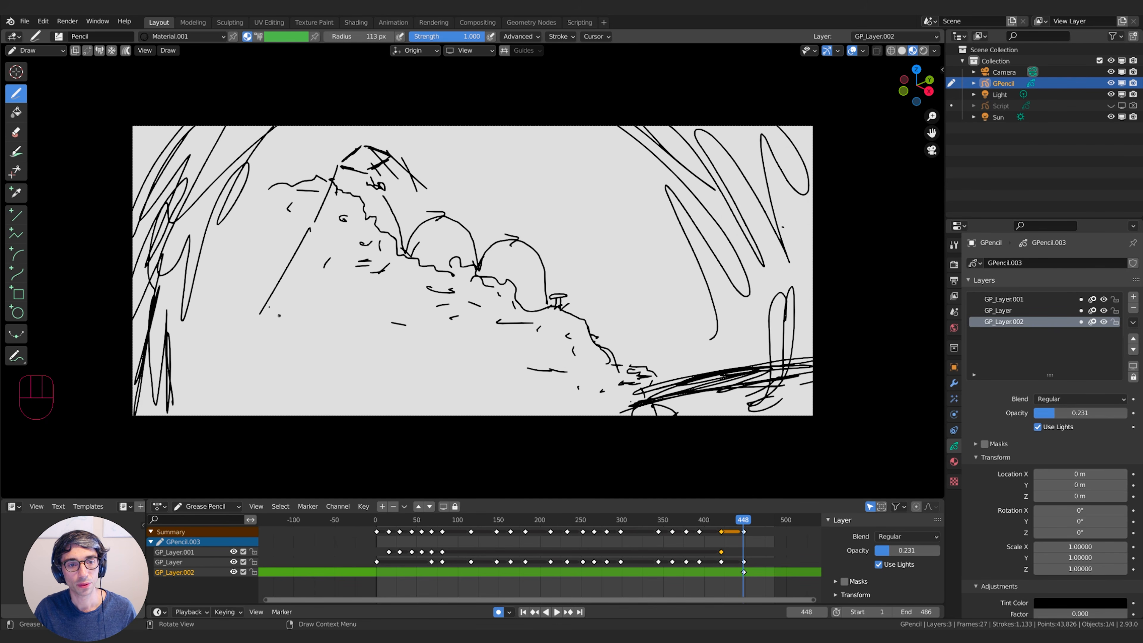
mouse_move(245, 315)
mouse_down()
mouse_move(316, 158)
mouse_move(207, 304)
mouse_up()
drag(356, 36, 374, 36)
click(211, 246)
mouse_move(253, 216)
mouse_down()
mouse_move(259, 203)
mouse_move(322, 230)
mouse_move(325, 136)
mouse_up()
Shade the rest of the sky and scenery around the light hillside with a 347 px pencil, raising the layer opacity to 0.653
drag(358, 35, 383, 36)
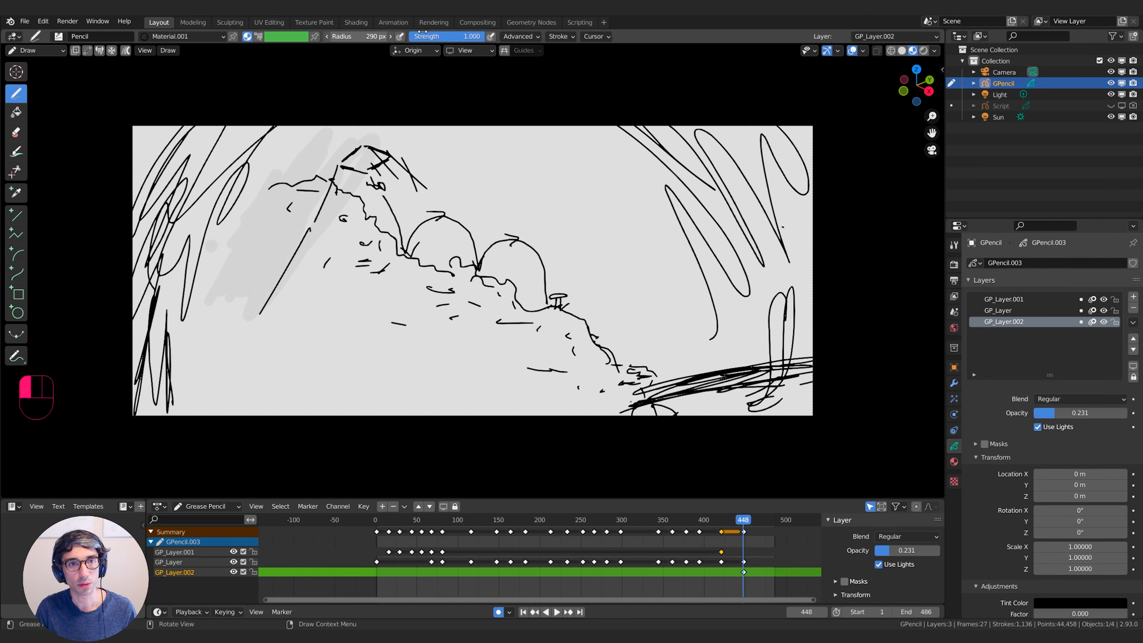
mouse_move(279, 176)
mouse_down()
mouse_move(234, 225)
mouse_move(219, 288)
mouse_move(268, 89)
mouse_move(173, 135)
mouse_move(133, 135)
mouse_up()
drag(887, 549, 919, 550)
mouse_move(334, 144)
mouse_down()
mouse_move(321, 203)
mouse_move(351, 135)
mouse_move(417, 157)
mouse_up()
mouse_move(407, 182)
mouse_down()
mouse_move(436, 252)
mouse_move(464, 144)
mouse_move(500, 271)
mouse_move(510, 136)
mouse_move(720, 135)
mouse_move(806, 148)
mouse_move(675, 203)
mouse_move(533, 239)
mouse_up()
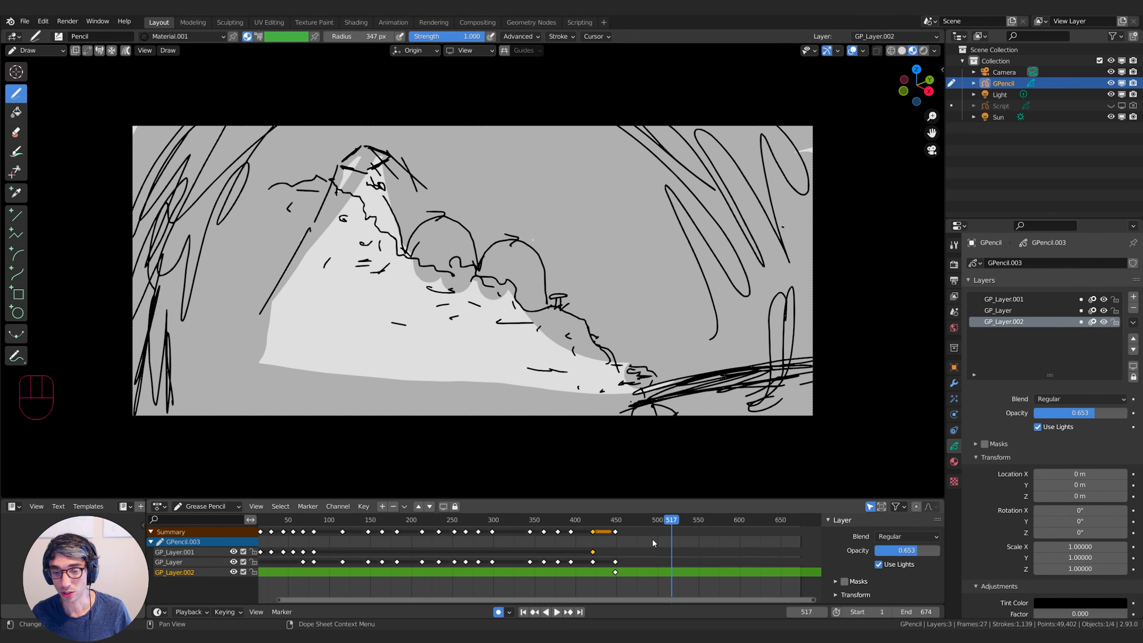
Go to frame 510, make GP_Layer active and set the pencil radius to 20 px
drag(655, 521, 664, 523)
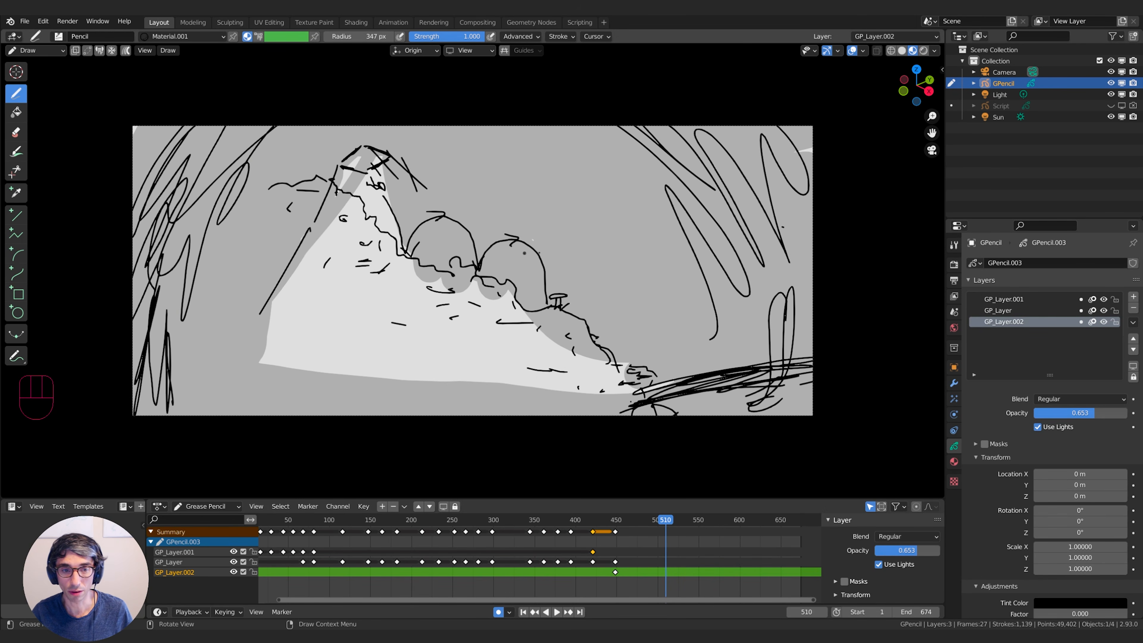
click(170, 562)
drag(349, 37, 346, 36)
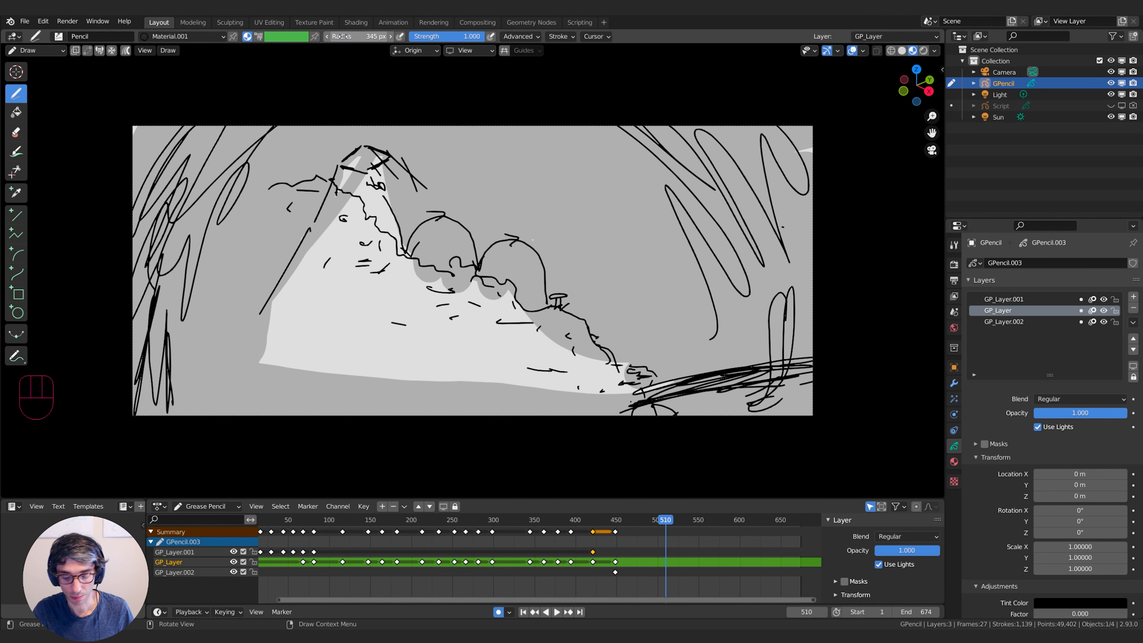
key(KP_2)
key(KP_0)
key(KP_Enter)
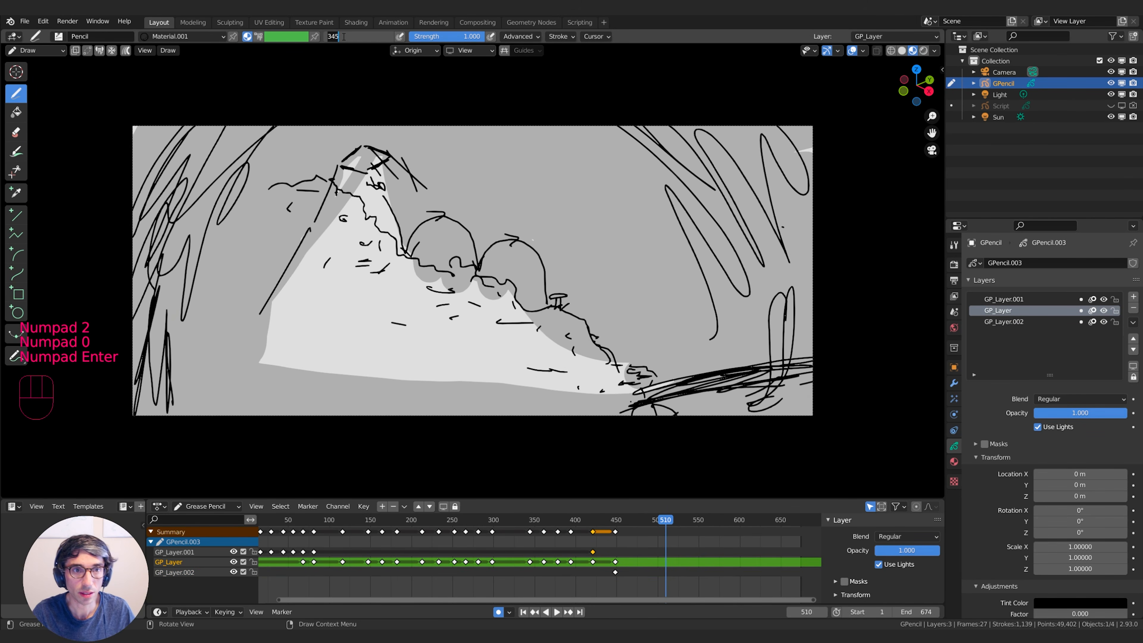
key(ctrl+z)
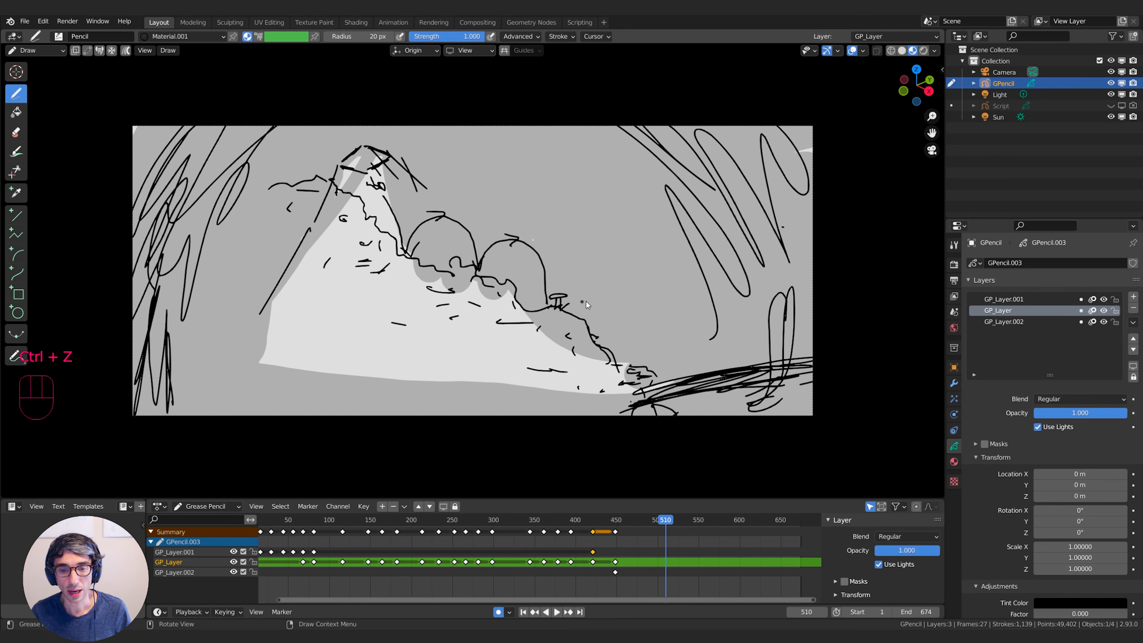
Start a new blank drawing at frame 510 on both GP_Layer.002 and GP_Layer, leaving GP_Layer active
click(177, 573)
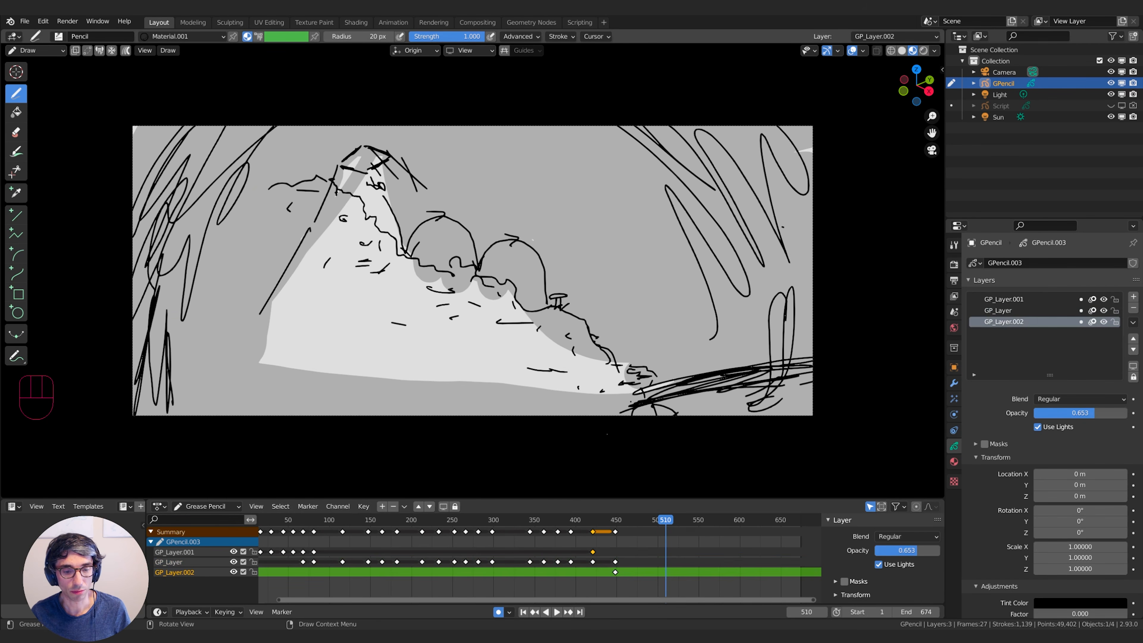
click(589, 490)
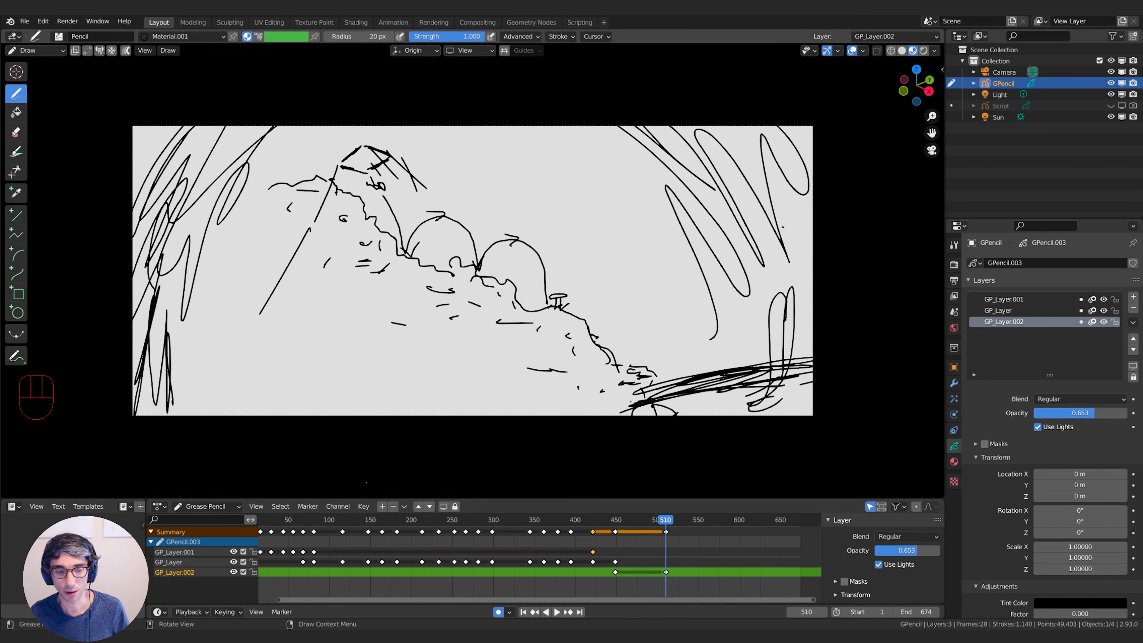
click(168, 562)
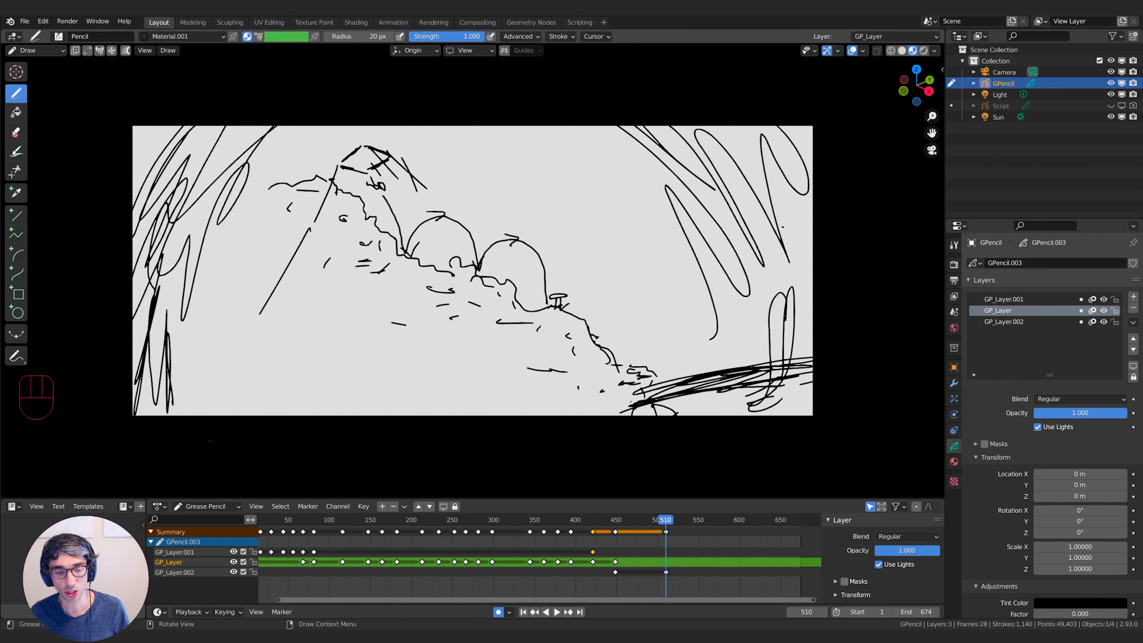
click(178, 572)
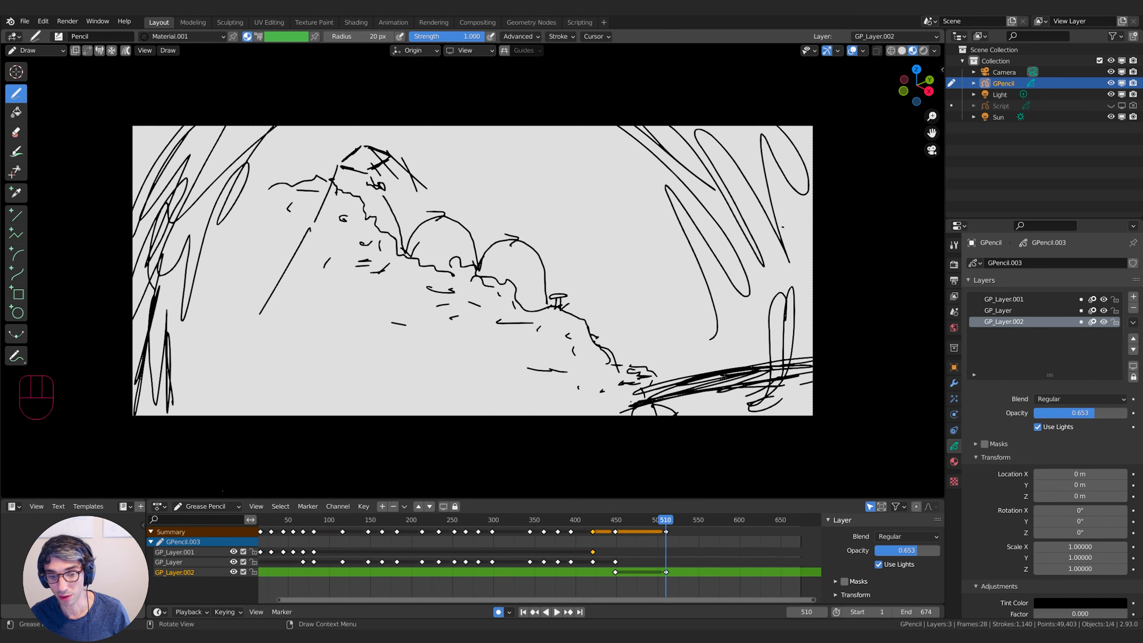
click(169, 562)
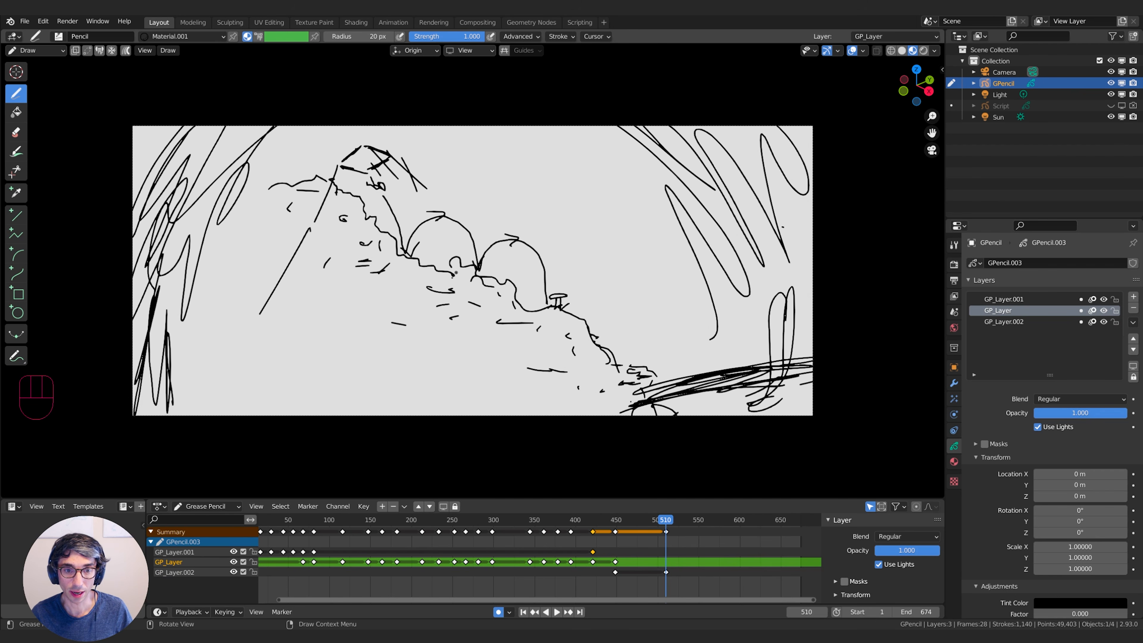
click(247, 236)
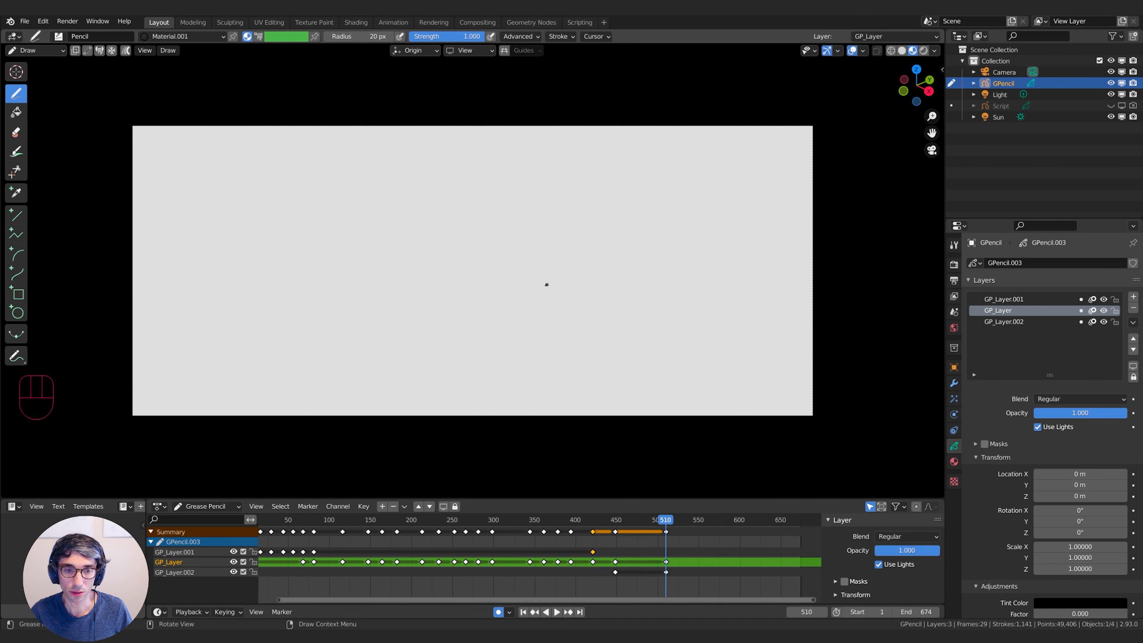
Draw a domed craft with a round window, jointed legs and a leaf-like top, standing behind rocky ground
drag(370, 279, 578, 301)
drag(370, 272, 403, 226)
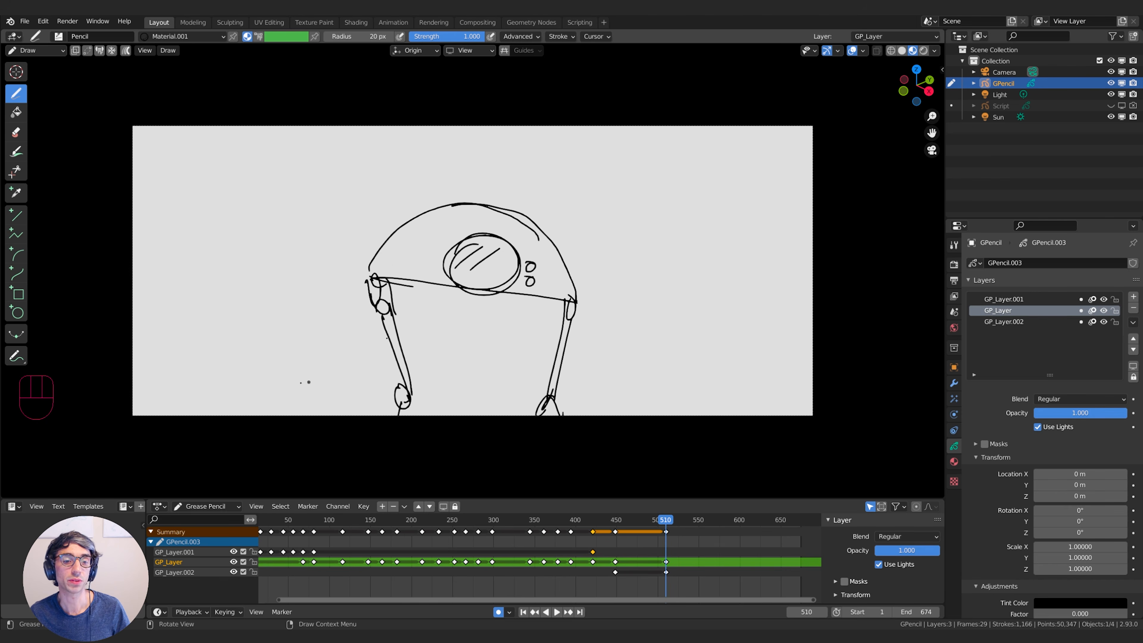
mouse_move(293, 382)
mouse_down()
mouse_move(590, 376)
mouse_move(658, 397)
mouse_move(660, 384)
mouse_move(719, 415)
mouse_up()
mouse_move(366, 383)
mouse_down()
mouse_move(307, 366)
mouse_move(225, 395)
mouse_up()
mouse_move(390, 230)
mouse_down()
mouse_move(467, 177)
mouse_move(489, 230)
mouse_up()
right_click(273, 160)
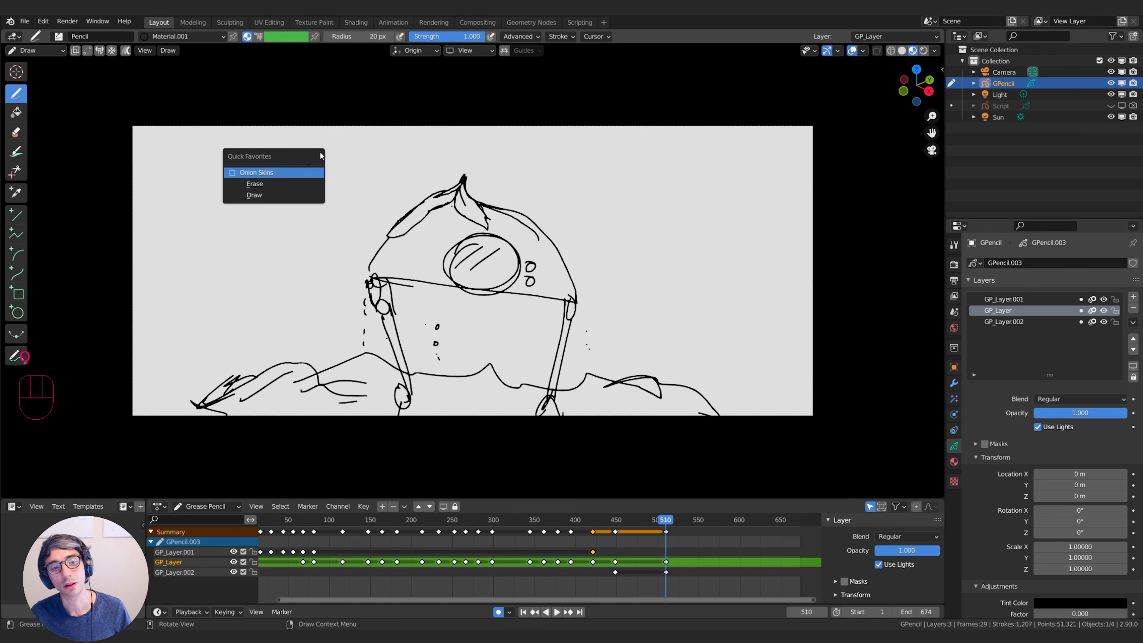
Draw three long slanted background lines on each side of the domed craft, fanning outward toward the ground
drag(346, 144, 266, 355)
drag(291, 143, 212, 315)
drag(237, 170, 153, 289)
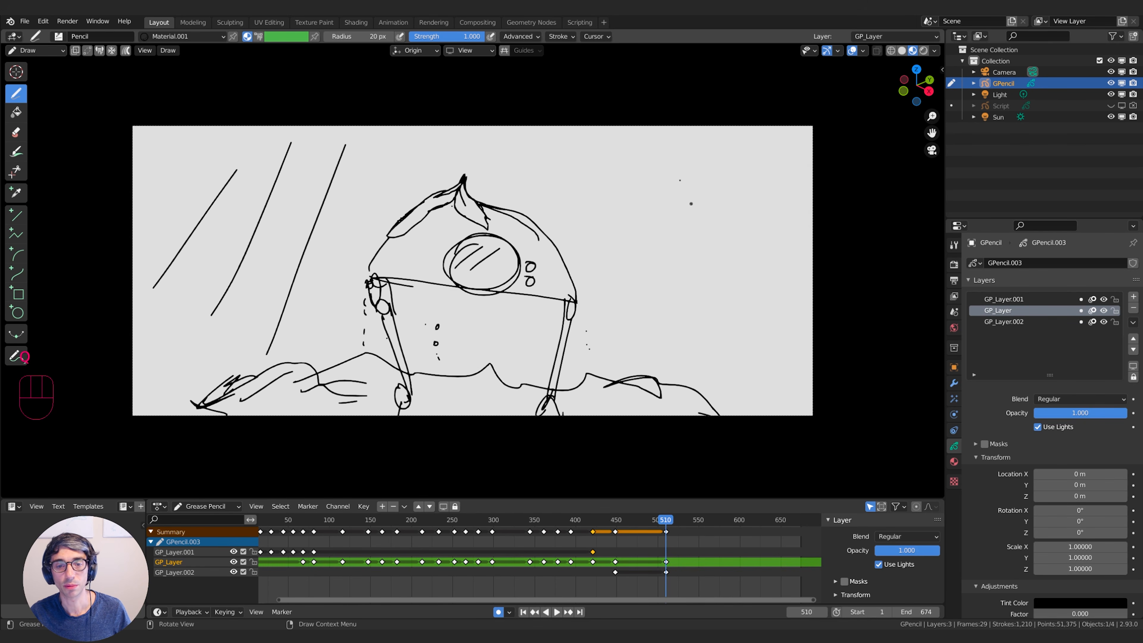
drag(634, 144, 723, 347)
drag(702, 157, 782, 299)
drag(736, 150, 812, 284)
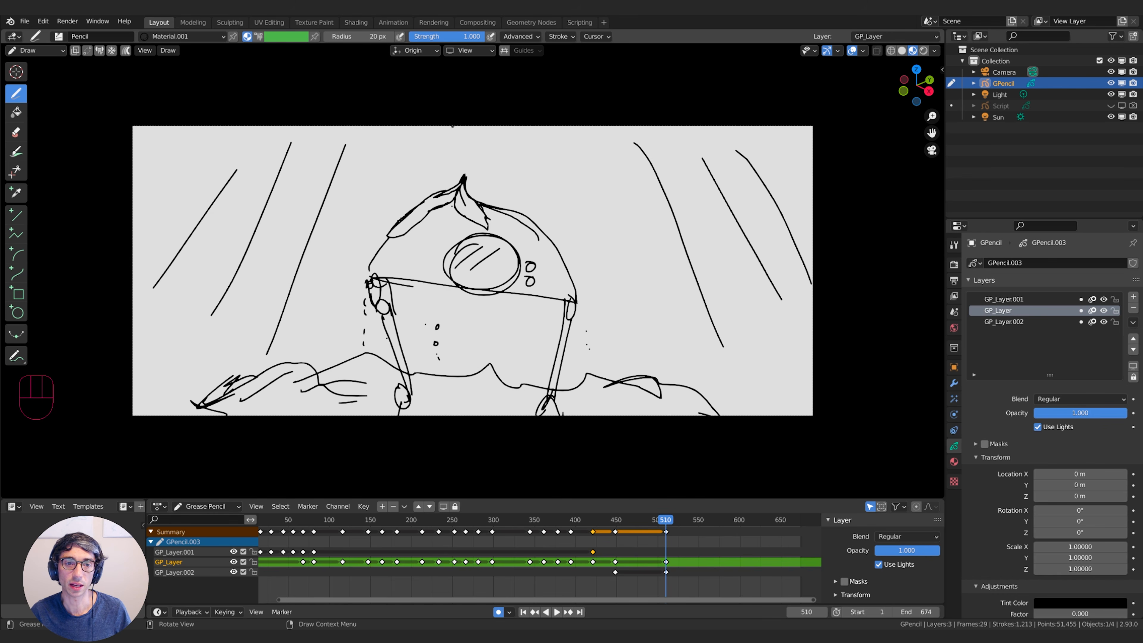
Sketch a small shape cut off by the frame's upper edge above the dome, with short radiating accent lines around it
mouse_move(452, 126)
mouse_down()
mouse_move(498, 149)
mouse_move(498, 128)
mouse_move(418, 157)
mouse_up()
click(437, 177)
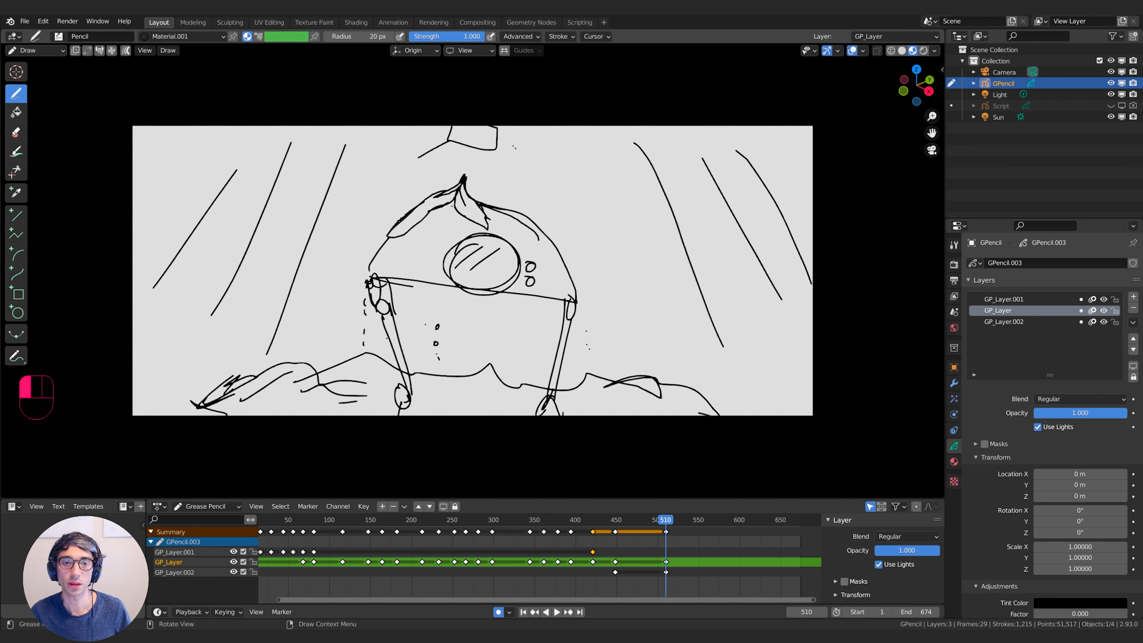
drag(512, 145, 528, 156)
mouse_move(473, 130)
mouse_down()
mouse_move(463, 154)
mouse_move(525, 148)
mouse_move(496, 148)
mouse_up()
mouse_move(428, 130)
mouse_down()
mouse_move(456, 138)
mouse_move(437, 143)
mouse_move(454, 159)
mouse_up()
drag(463, 157, 485, 163)
drag(472, 161, 475, 167)
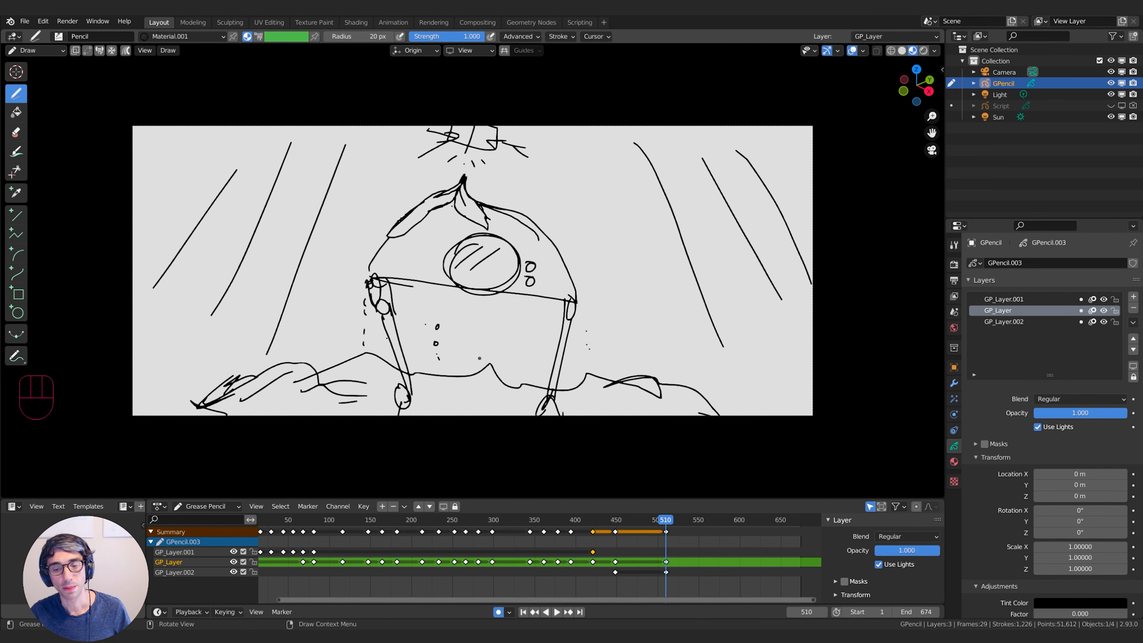
Duplicate the frame 510 drawing on GP_Layer to frame 555 and jump to the copy
drag(699, 520, 703, 523)
key(q)
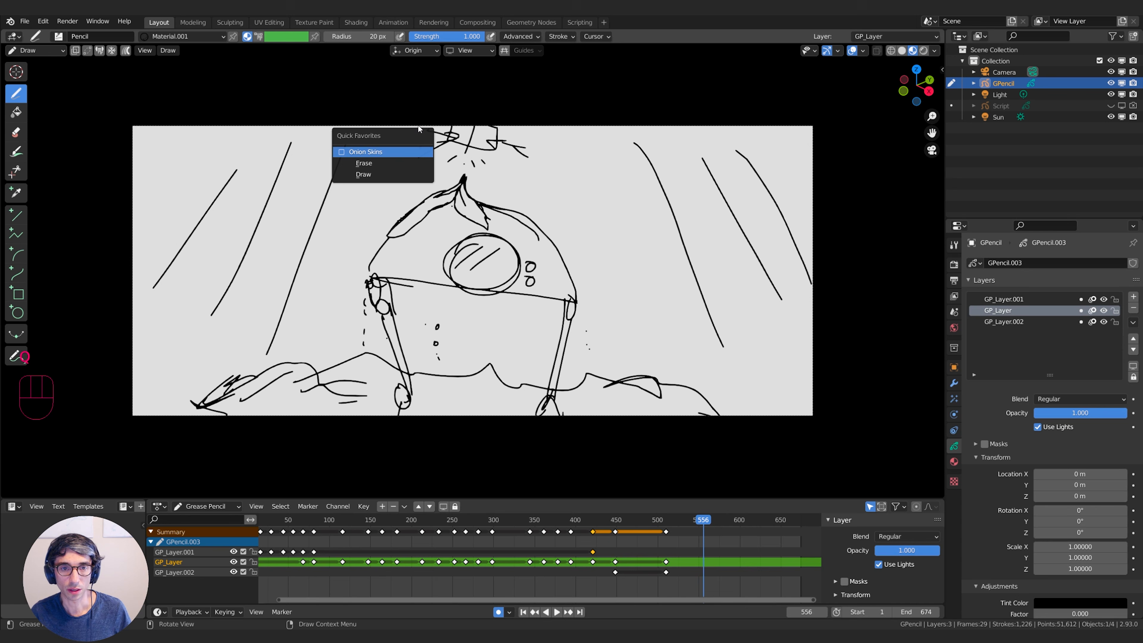
key(shift+d)
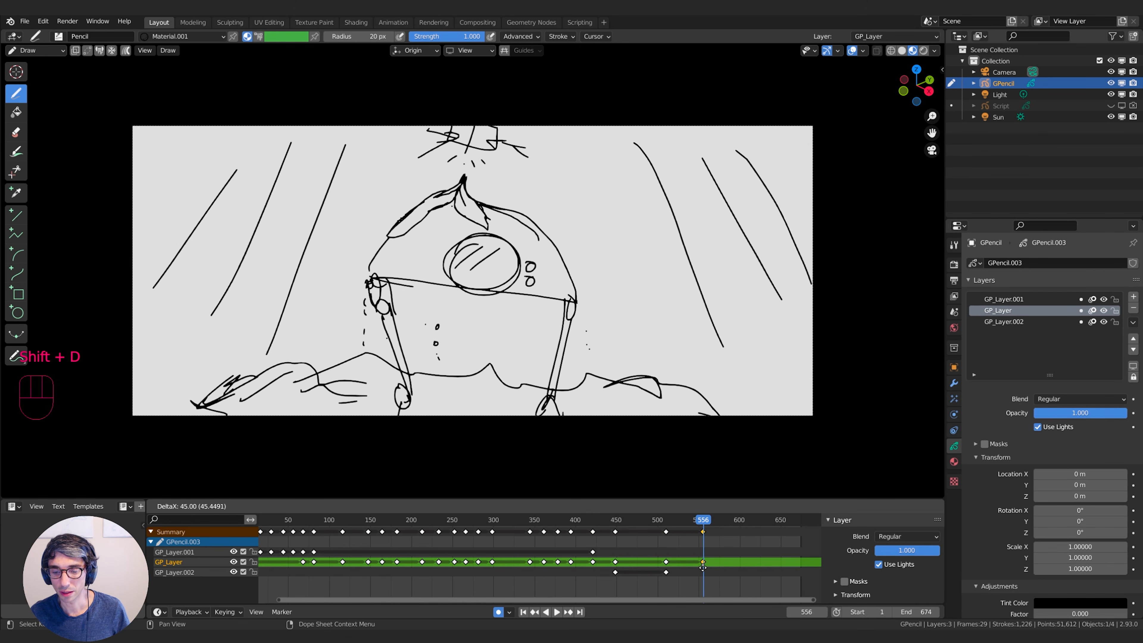
click(703, 567)
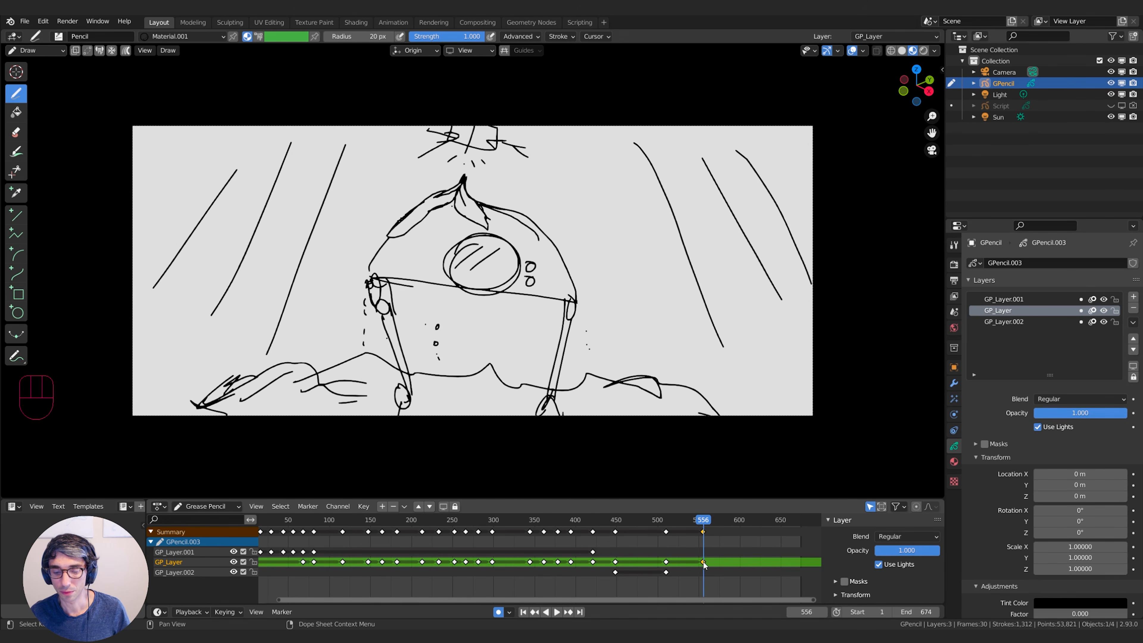
key(Down)
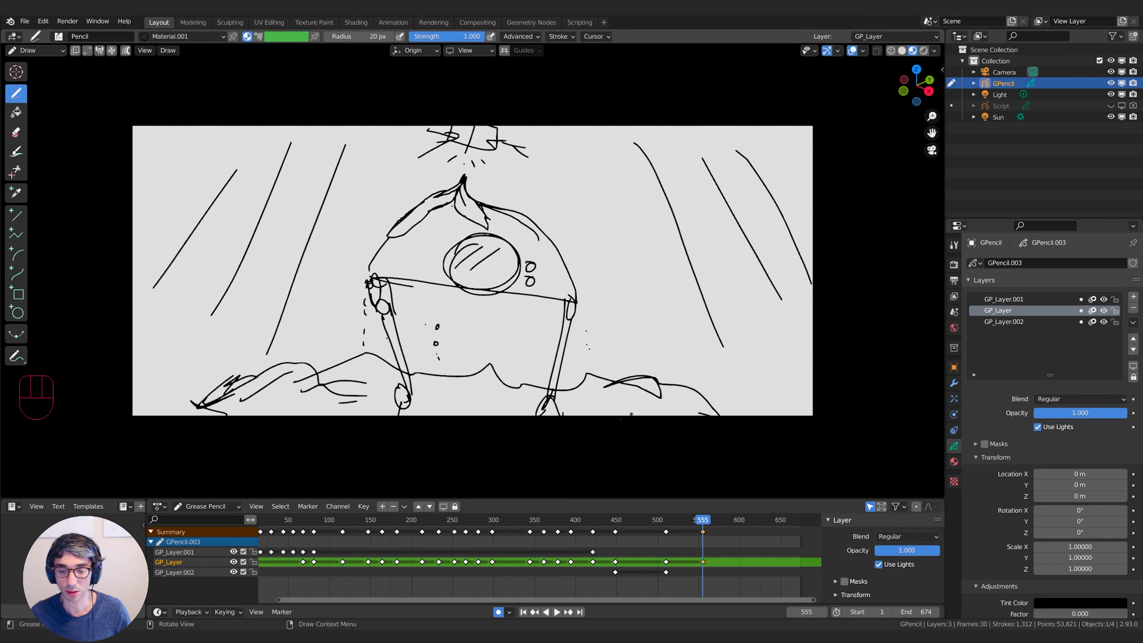
Draw two large hatched, curved pincer arms closing in on both sides of the dome at frame 555
mouse_move(372, 234)
mouse_down()
mouse_move(364, 276)
mouse_move(297, 228)
mouse_up()
drag(289, 127, 323, 247)
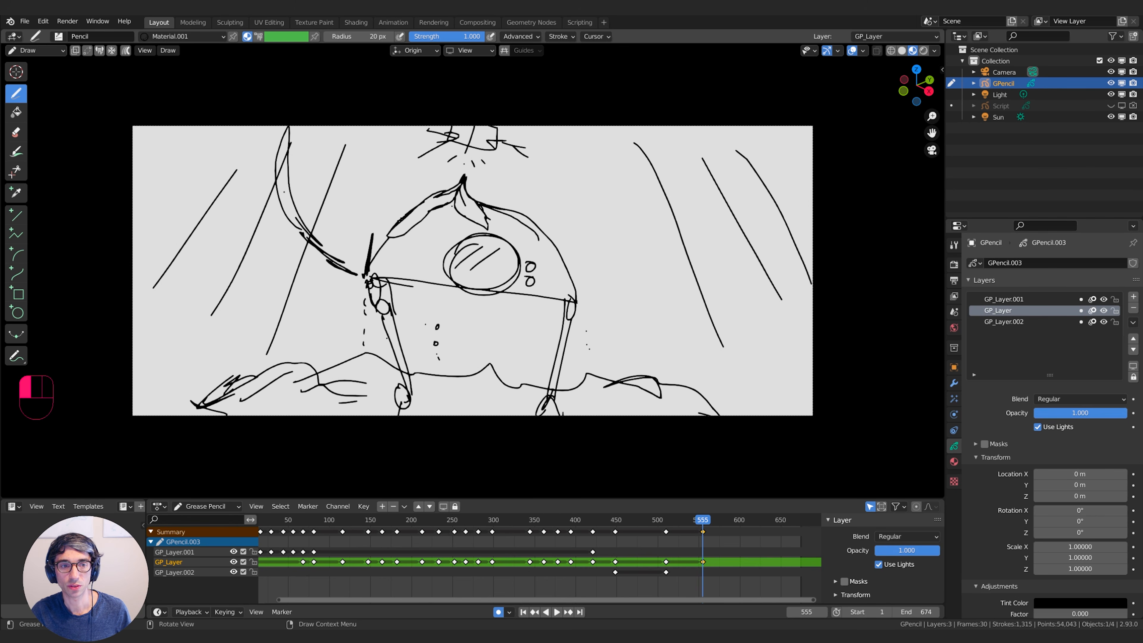
drag(284, 191, 315, 132)
mouse_move(367, 231)
mouse_down()
mouse_move(338, 140)
mouse_move(405, 108)
mouse_up()
drag(582, 272, 580, 240)
Try black downward motion arrows outside both pincer arms and undo them
drag(695, 272, 730, 251)
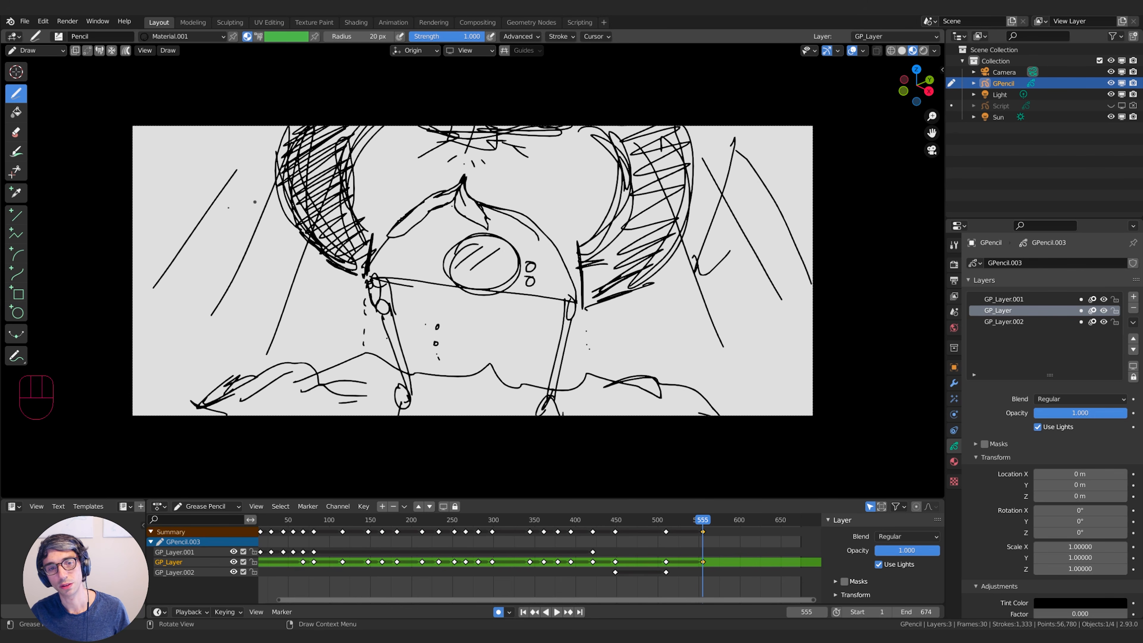
mouse_move(234, 135)
mouse_down()
mouse_move(216, 249)
mouse_move(252, 177)
mouse_up()
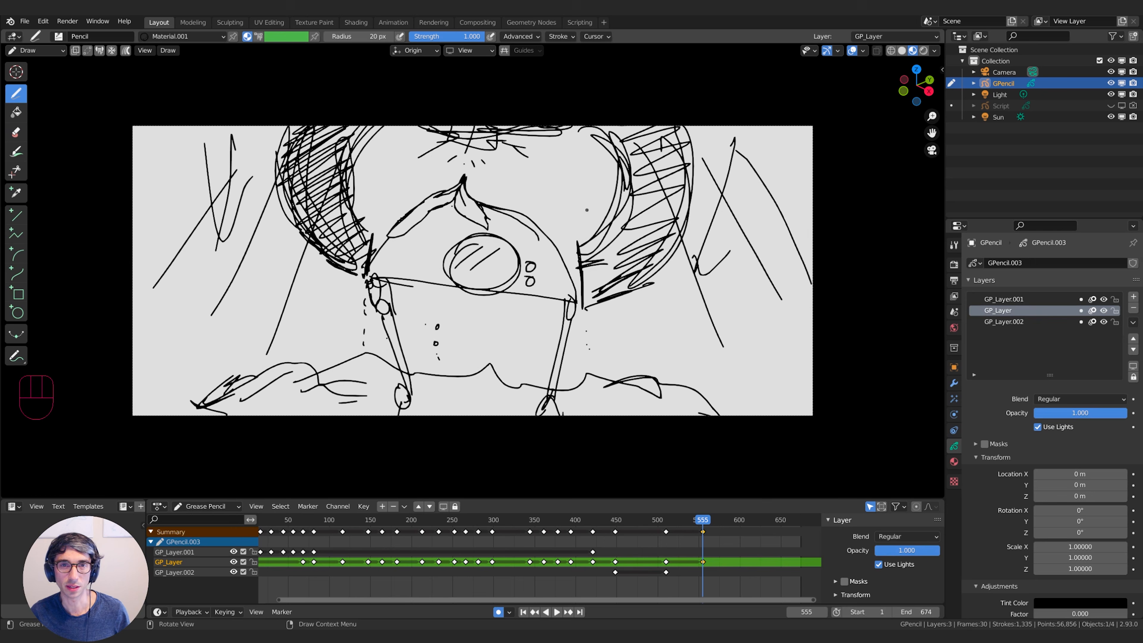
key(ctrl)
key(ctrl+z)
key(ctrl+z)
key(ctrl+z)
key(ctrl+z)
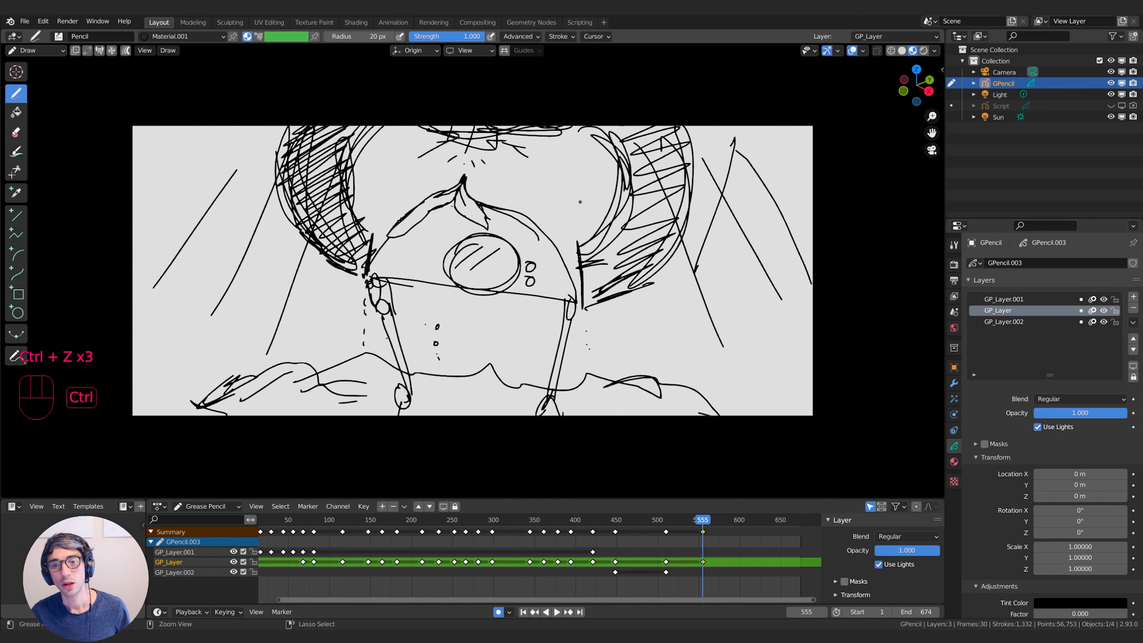
Add a new material, Material.003, with a blue stroke colour of hue 0.615, saturation 0.853 and value 0.673
click(954, 461)
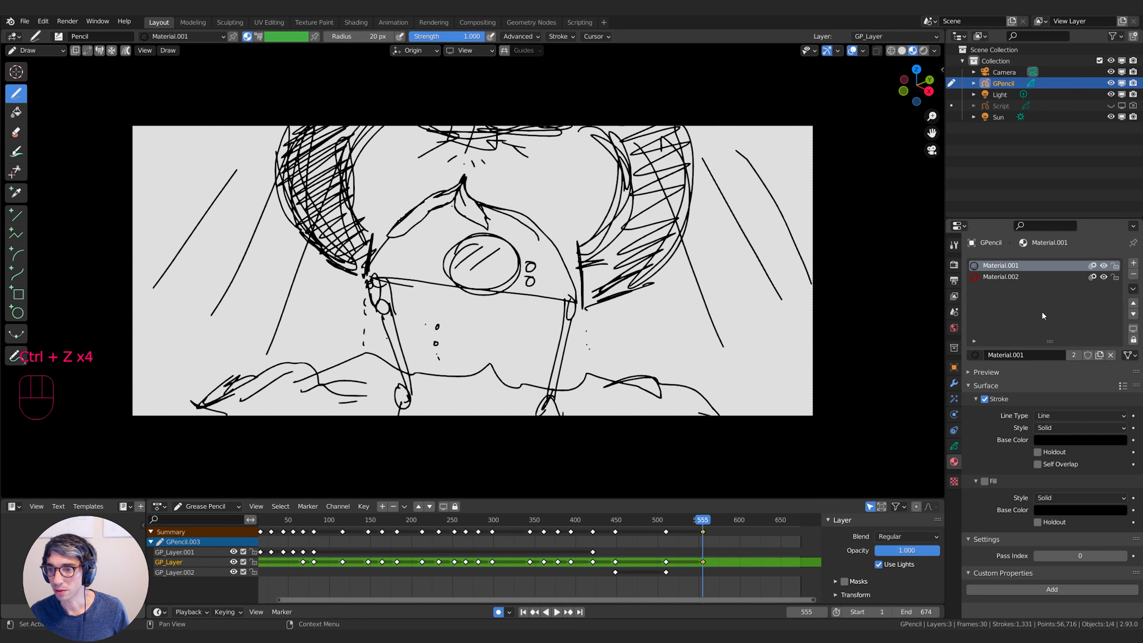
click(1133, 263)
click(1036, 355)
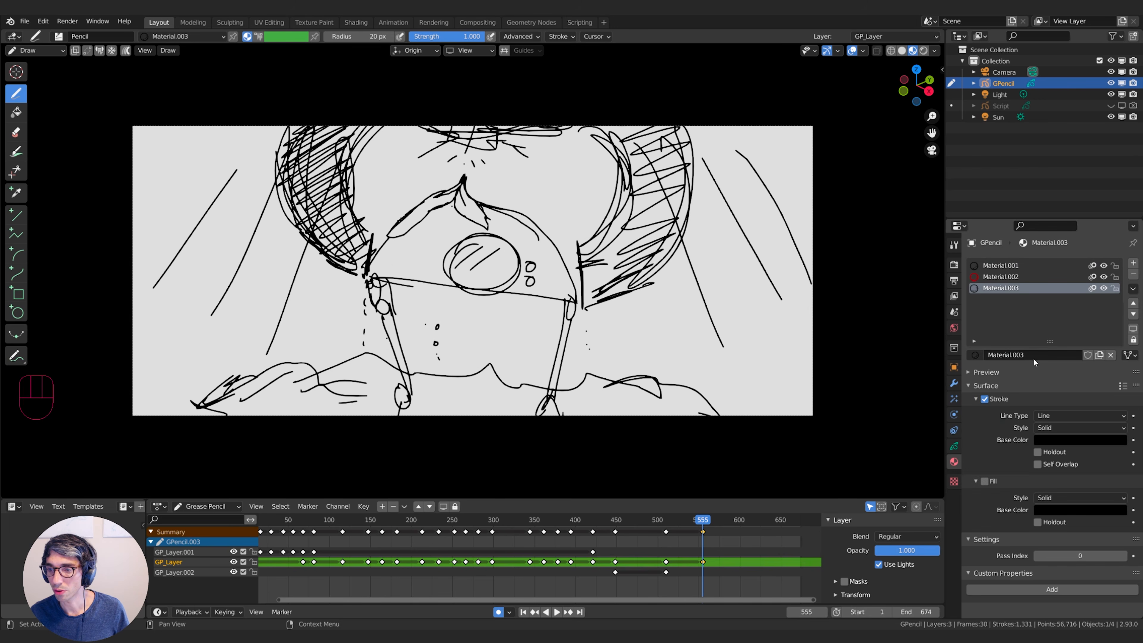
click(1058, 440)
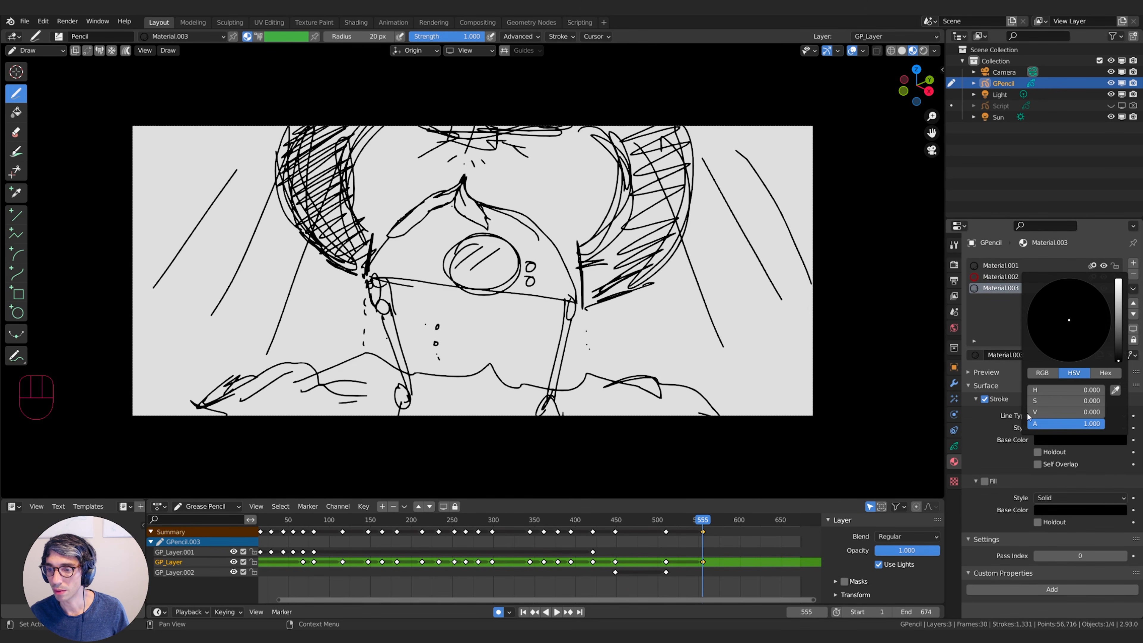
drag(1119, 331, 1119, 280)
drag(1071, 318, 1084, 302)
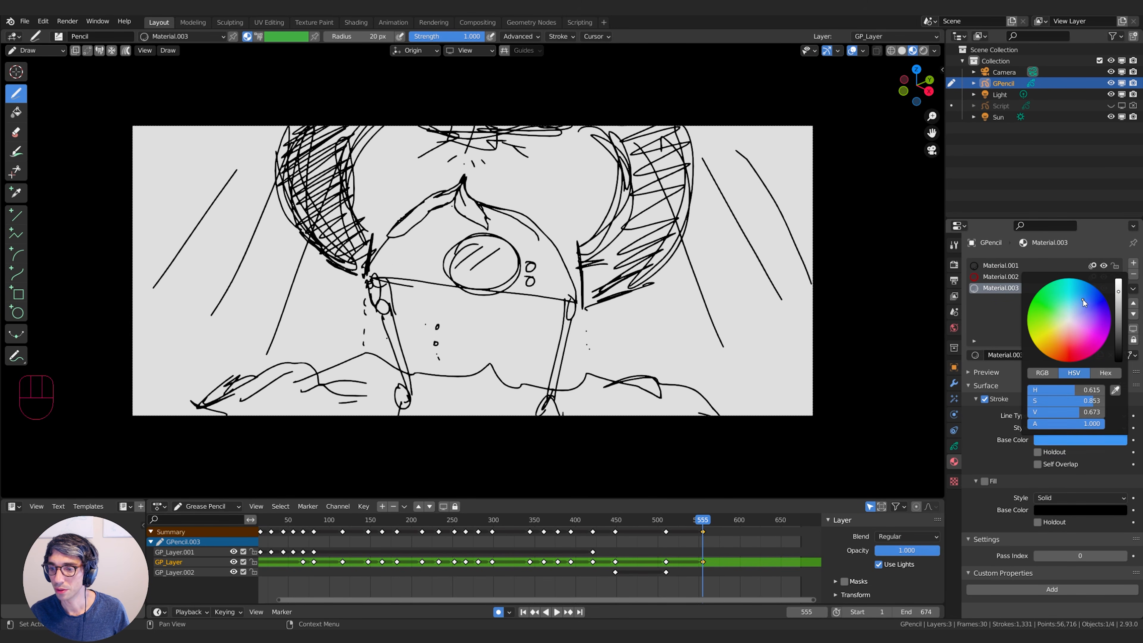
Draw blue downward motion arrows outside both pincer arms and small blue horizontal marks above the dome
drag(732, 149, 689, 306)
mouse_move(687, 253)
mouse_down()
mouse_move(716, 268)
mouse_move(691, 309)
mouse_move(713, 274)
mouse_up()
key(ctrl+z)
drag(251, 127, 238, 246)
drag(238, 247, 252, 206)
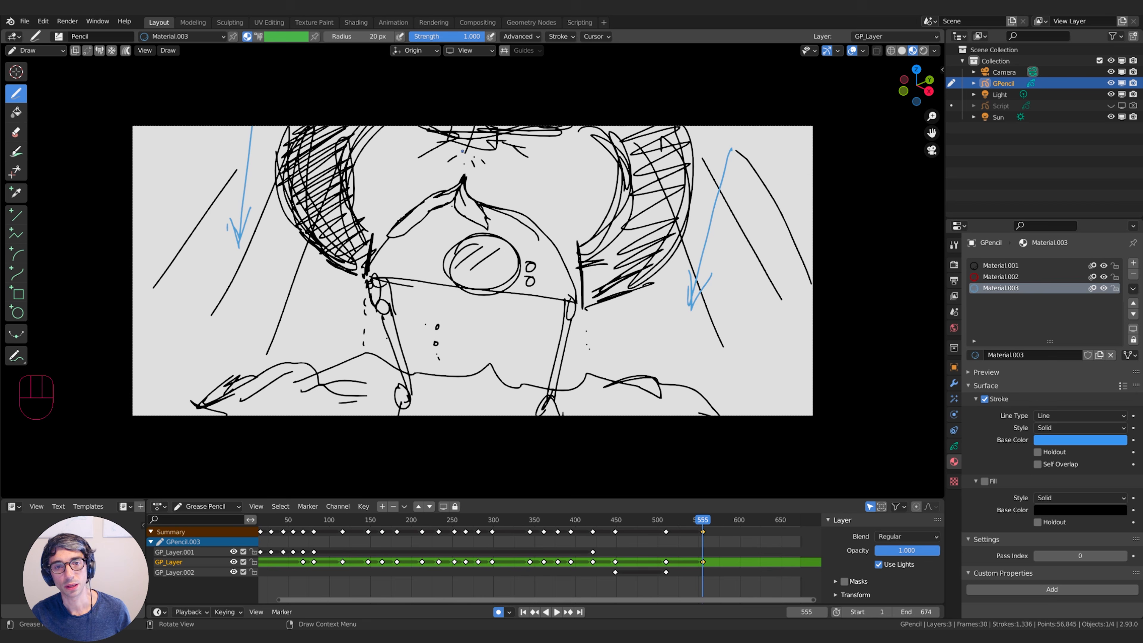
drag(532, 142, 435, 131)
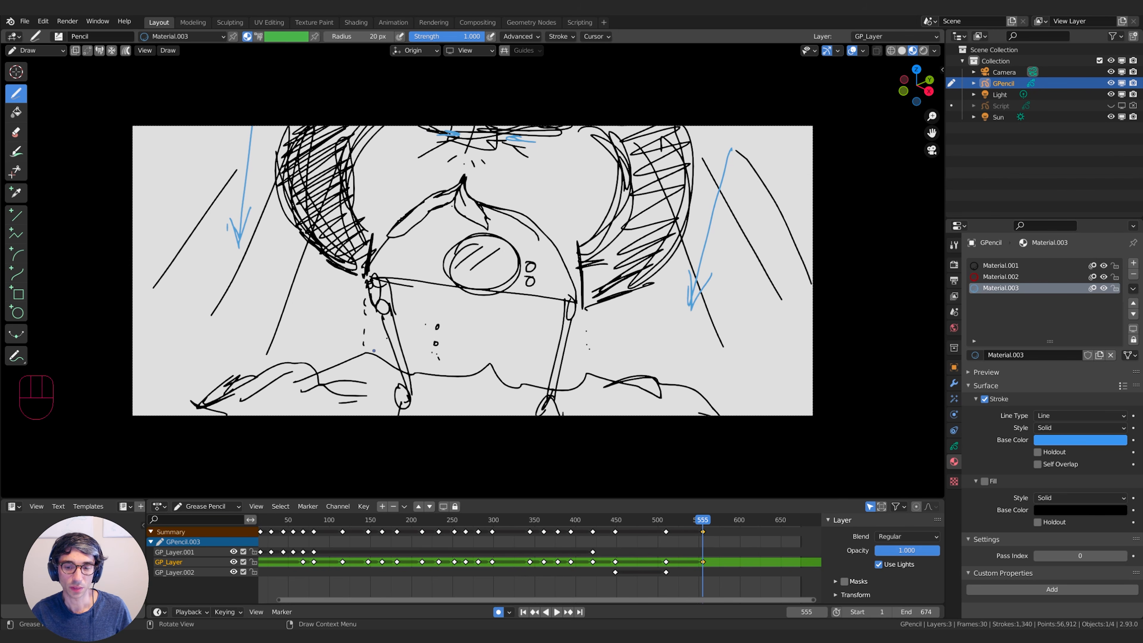
Duplicate the frame 555 drawing on GP_Layer to frame 585
drag(656, 520, 727, 520)
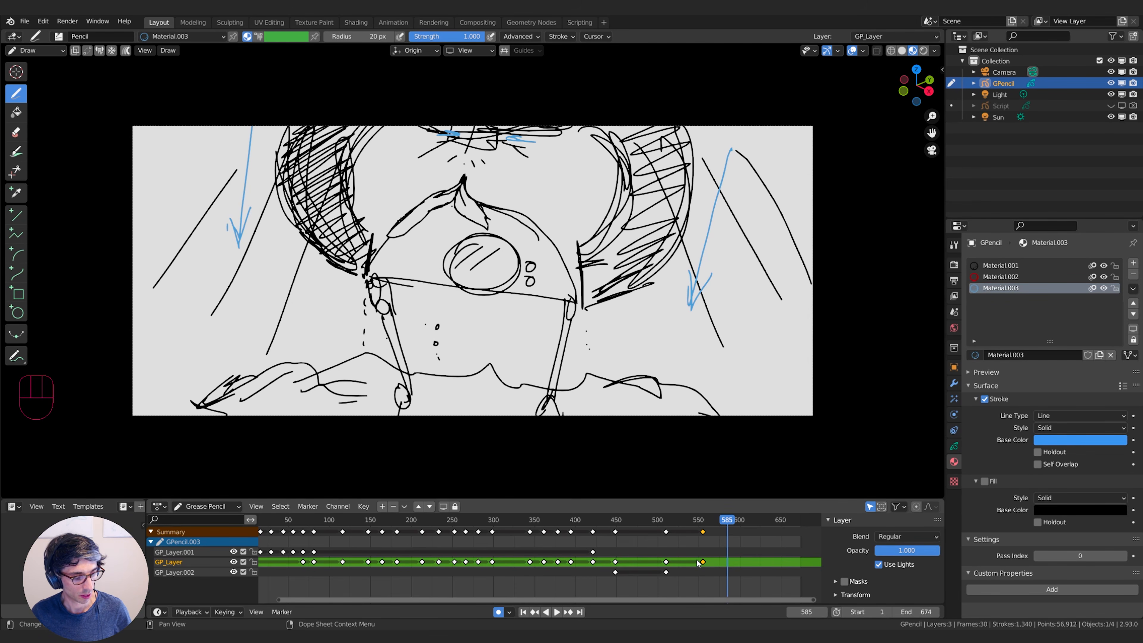
key(shift+d)
click(722, 563)
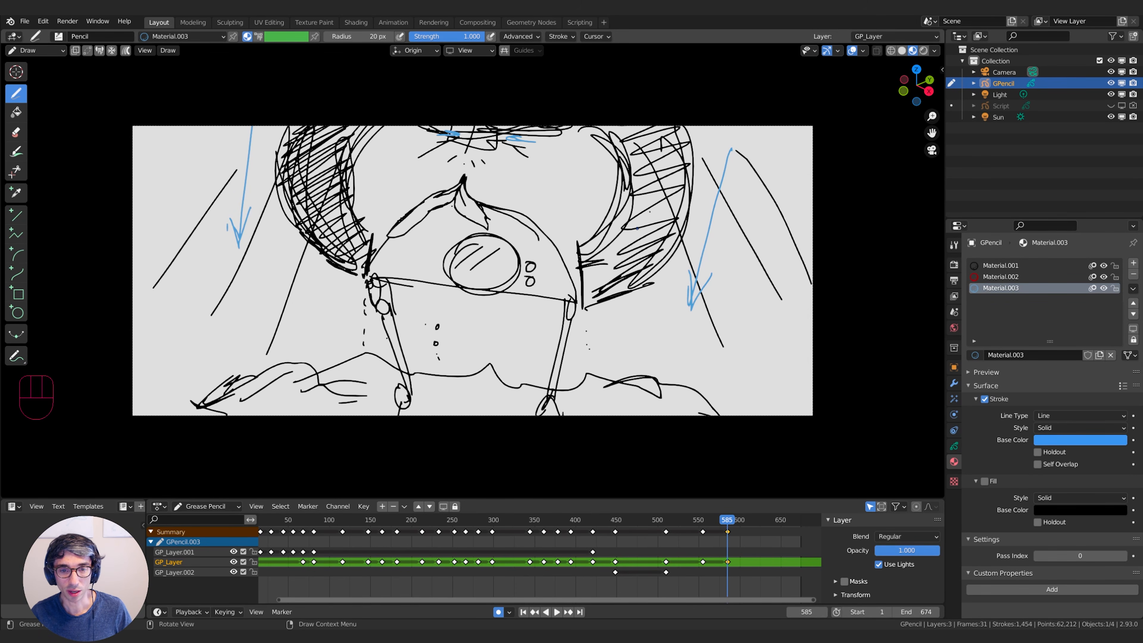
Select the strokes of the domed craft, its pincer arms and its legs in the frame 585 drawing
key(Tab)
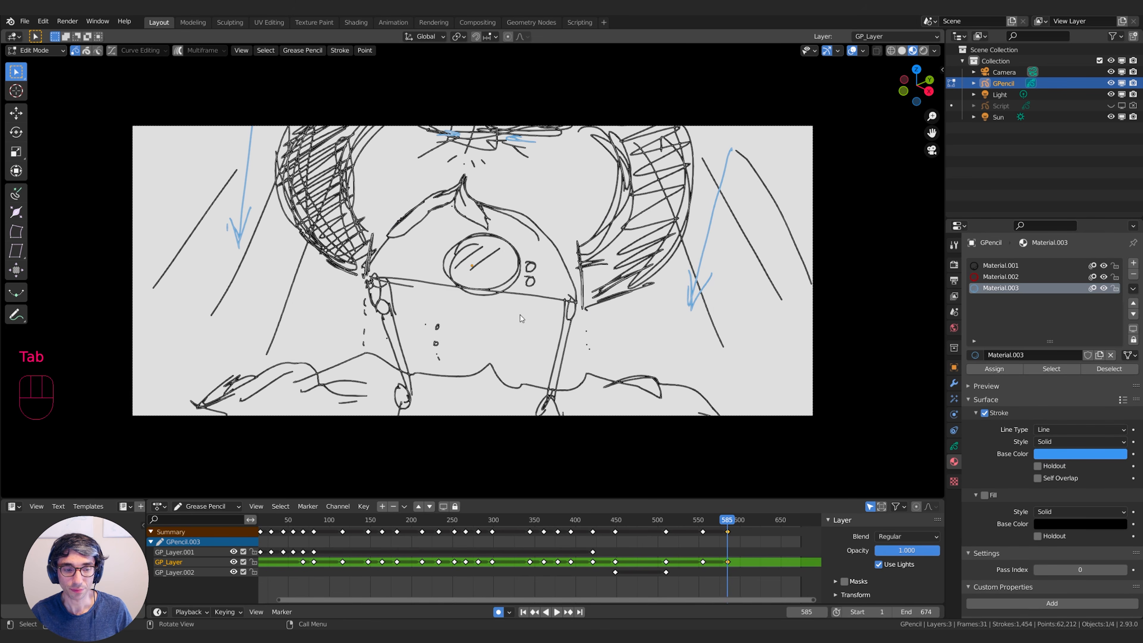
key(c)
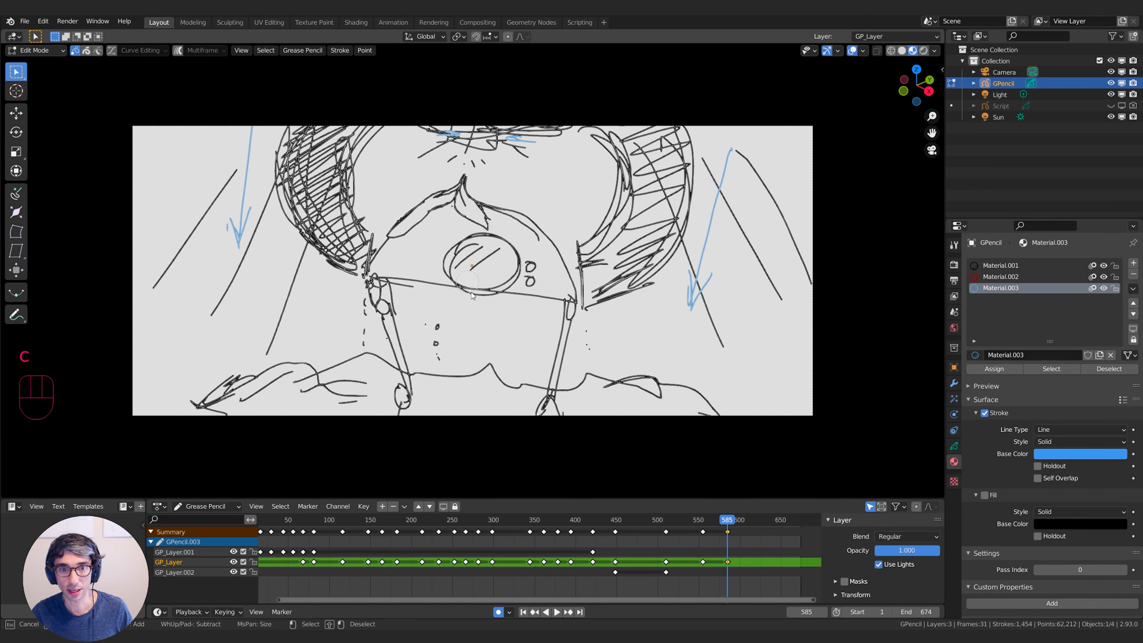
mouse_move(472, 295)
mouse_down()
mouse_move(518, 281)
mouse_move(505, 242)
mouse_move(463, 198)
mouse_move(441, 257)
mouse_move(421, 225)
mouse_move(382, 255)
mouse_move(323, 187)
mouse_up()
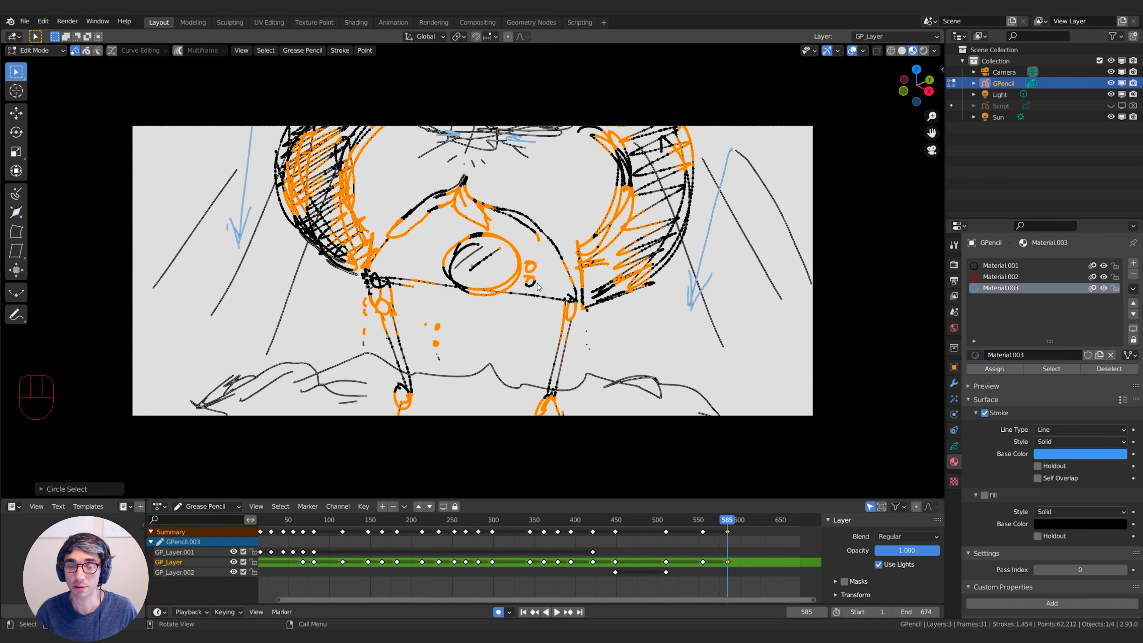
key(l)
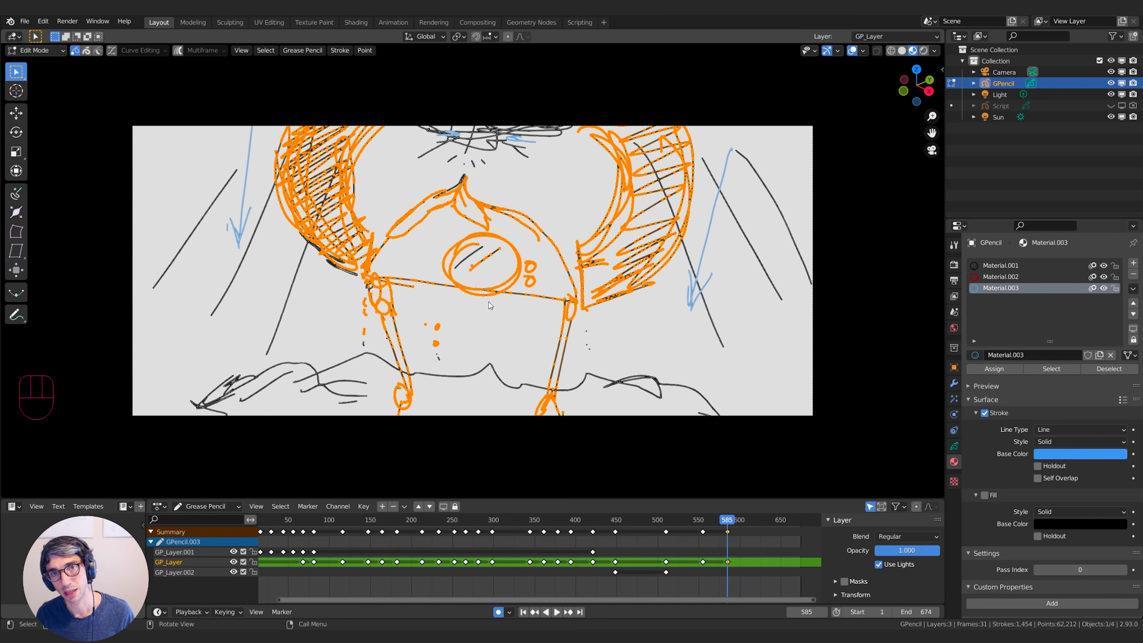
key(g)
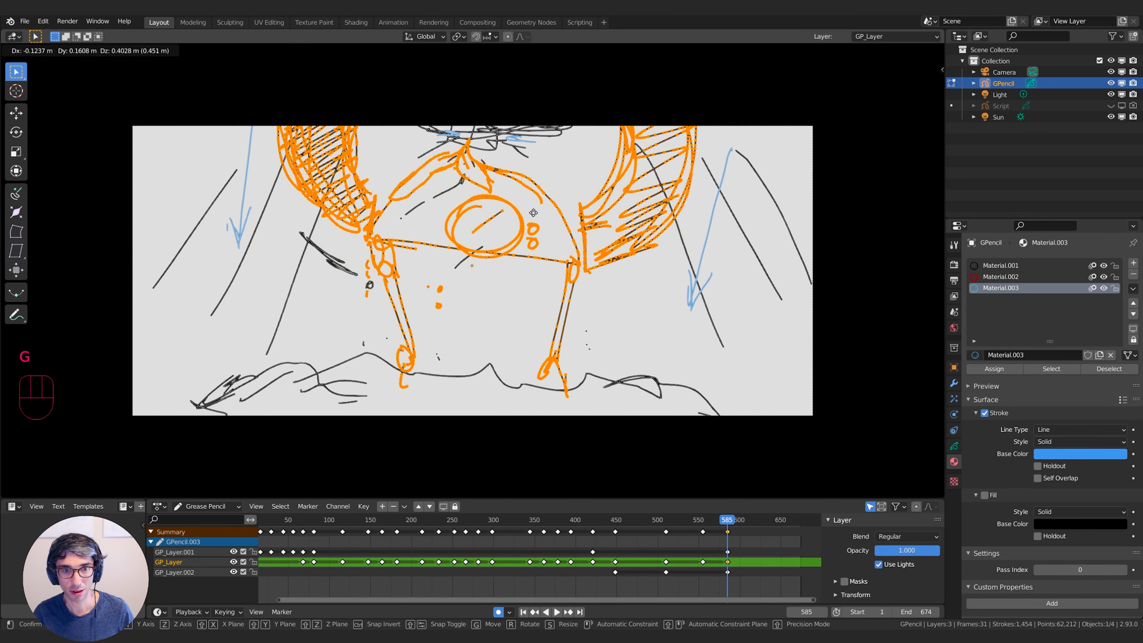
key(y)
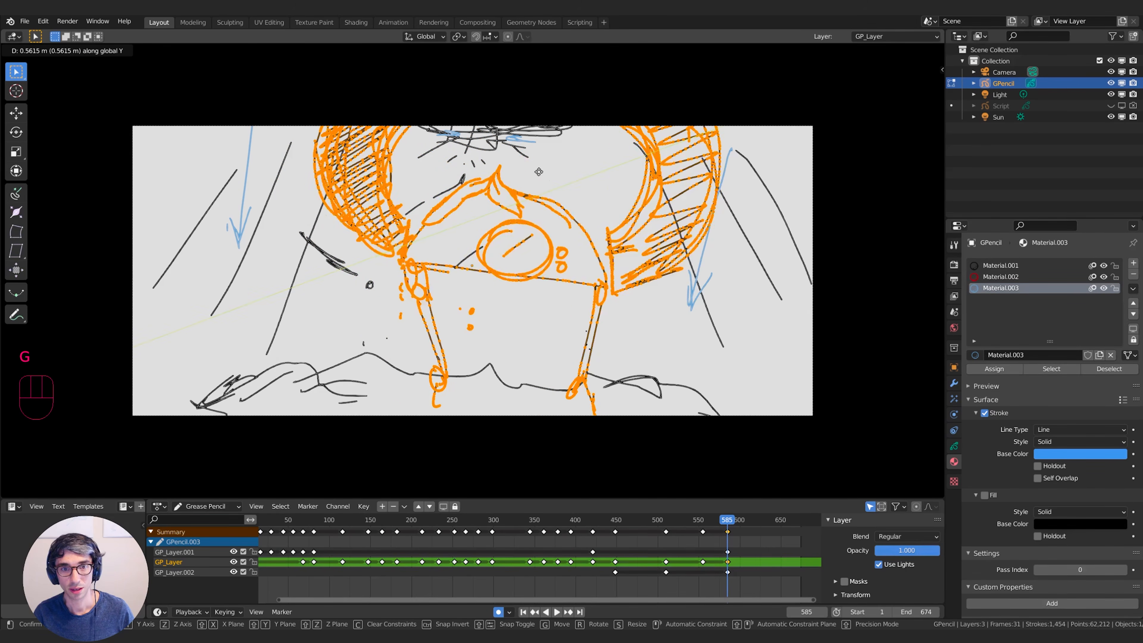
click(509, 290)
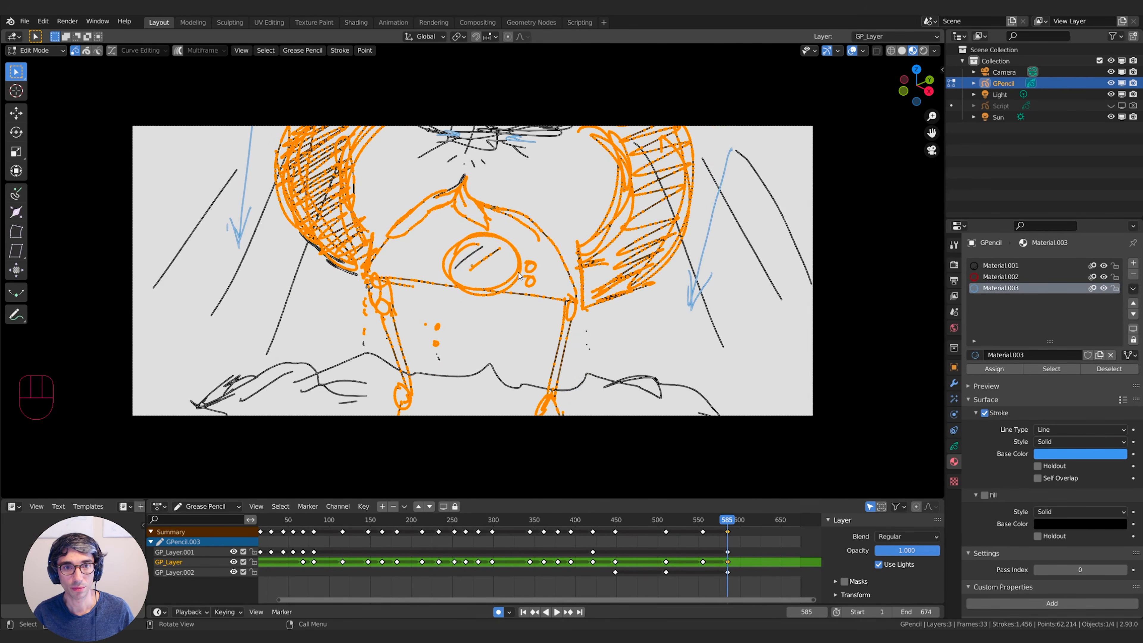
Move the selected craft strokes upward until mainly the legs remain within the camera frame
key(g)
click(521, 131)
click(482, 247)
key(Tab)
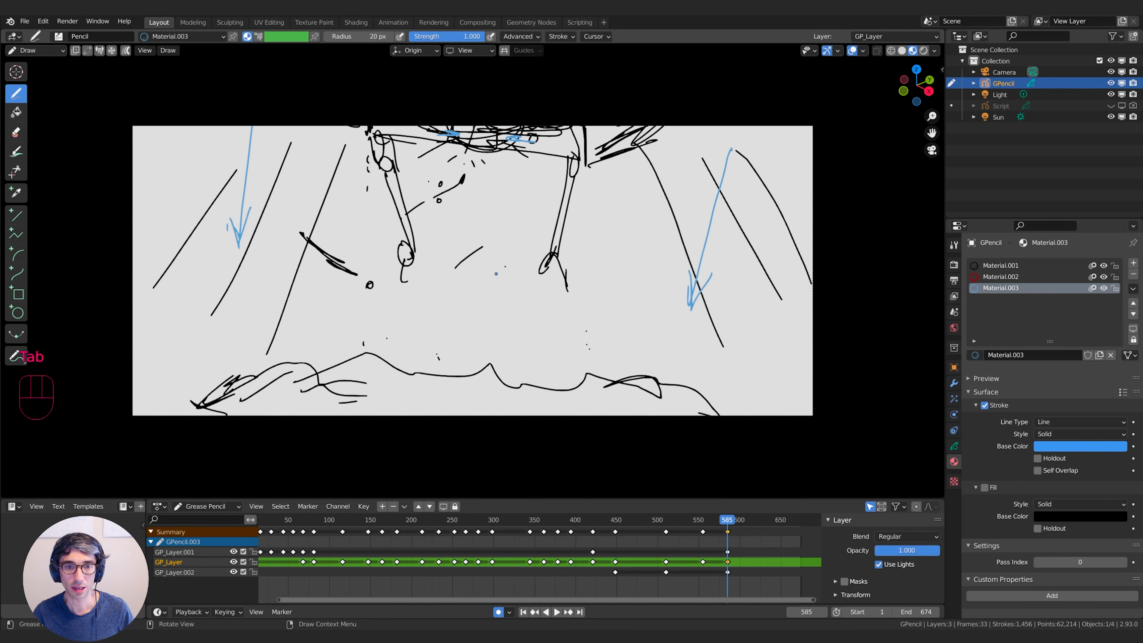
Using the black Material.001, extend the craft's left leg down to a large oval foot overlapping the ground line
drag(404, 297, 416, 347)
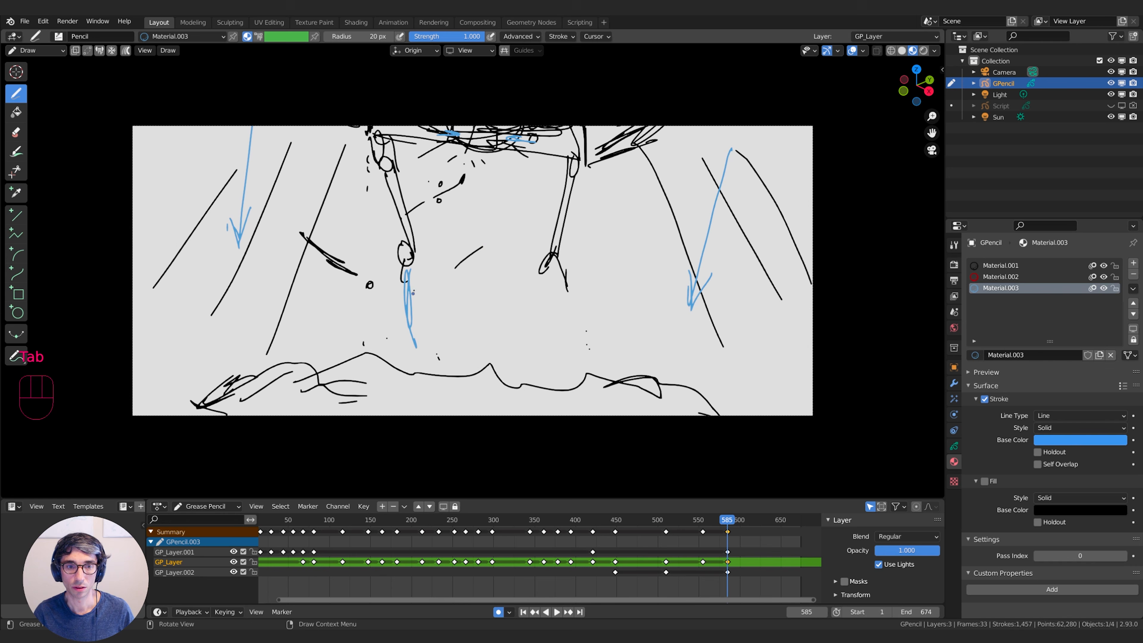
key(ctrl+z)
click(1001, 265)
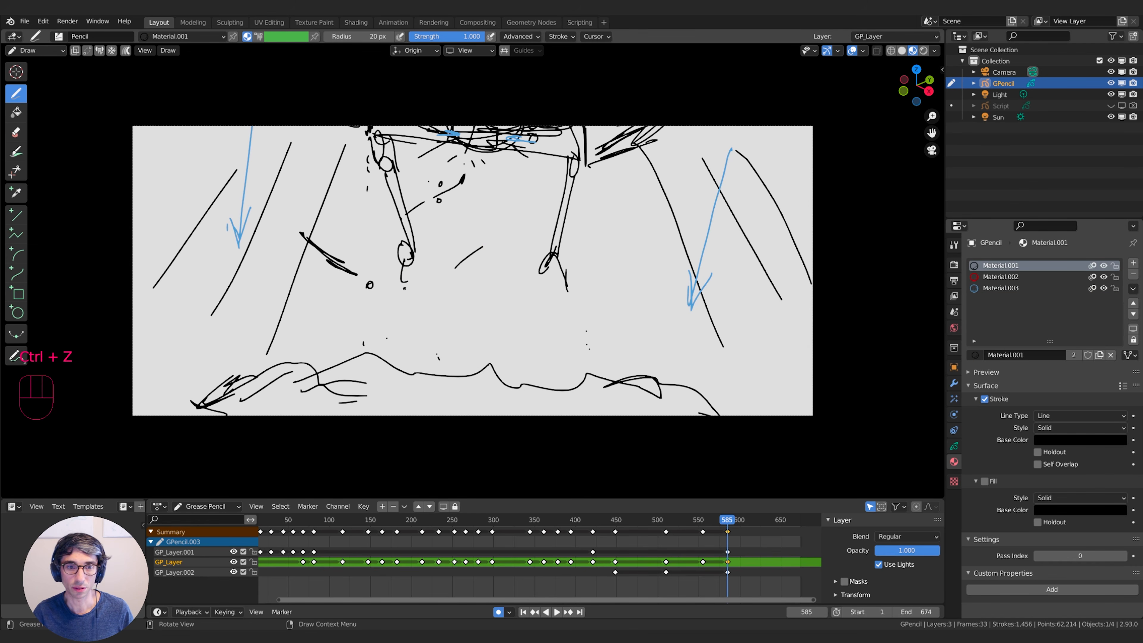
drag(408, 266, 427, 354)
drag(419, 328, 420, 381)
mouse_move(422, 350)
mouse_down()
mouse_move(410, 383)
mouse_move(399, 363)
mouse_up()
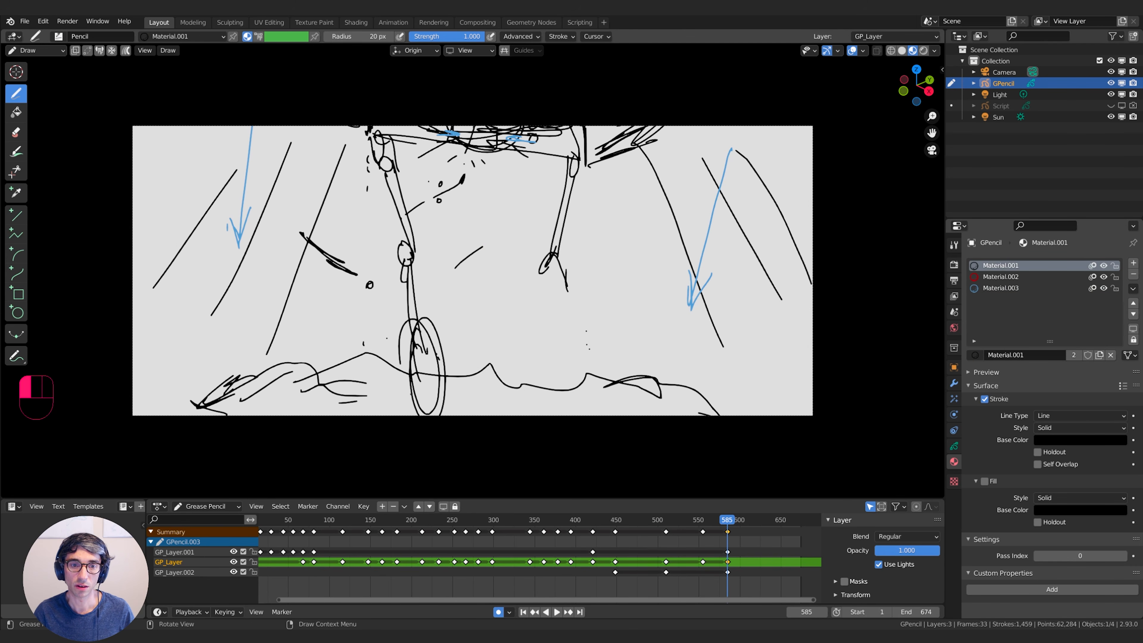
drag(400, 364, 418, 412)
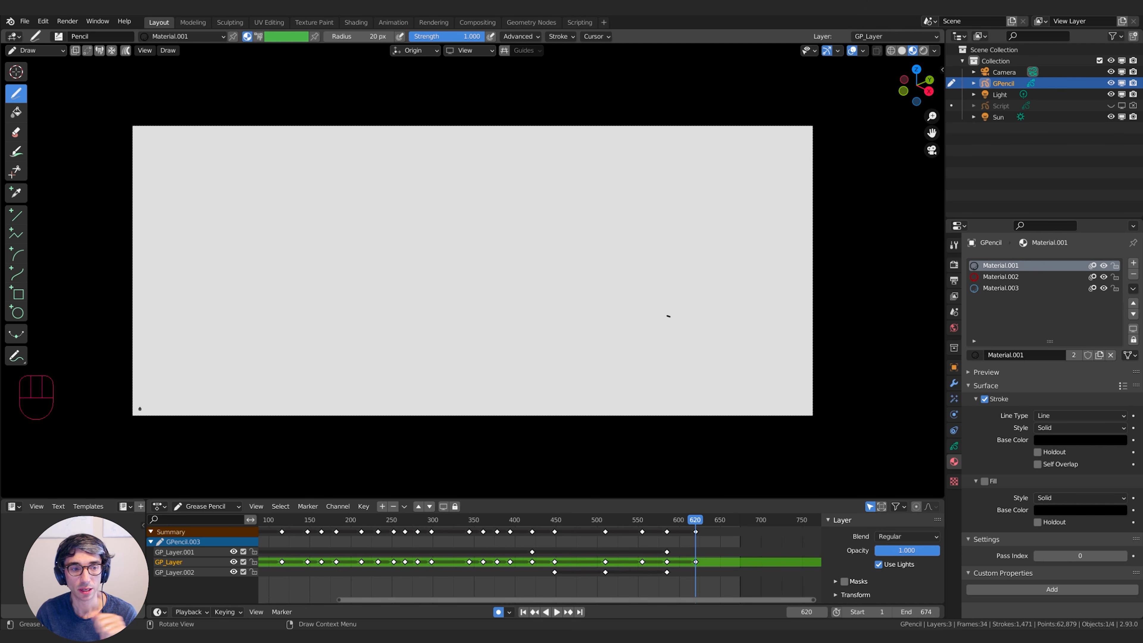
At frame 620, sketch a rounded base in the lower-left of the picture and slanted lower-arm lines rising from it
mouse_move(131, 402)
mouse_down()
mouse_move(352, 365)
mouse_move(200, 353)
mouse_move(336, 417)
mouse_move(219, 354)
mouse_move(360, 415)
mouse_up()
drag(180, 345, 385, 165)
drag(358, 414, 397, 269)
mouse_move(362, 383)
mouse_down()
mouse_move(415, 191)
mouse_move(380, 280)
mouse_up()
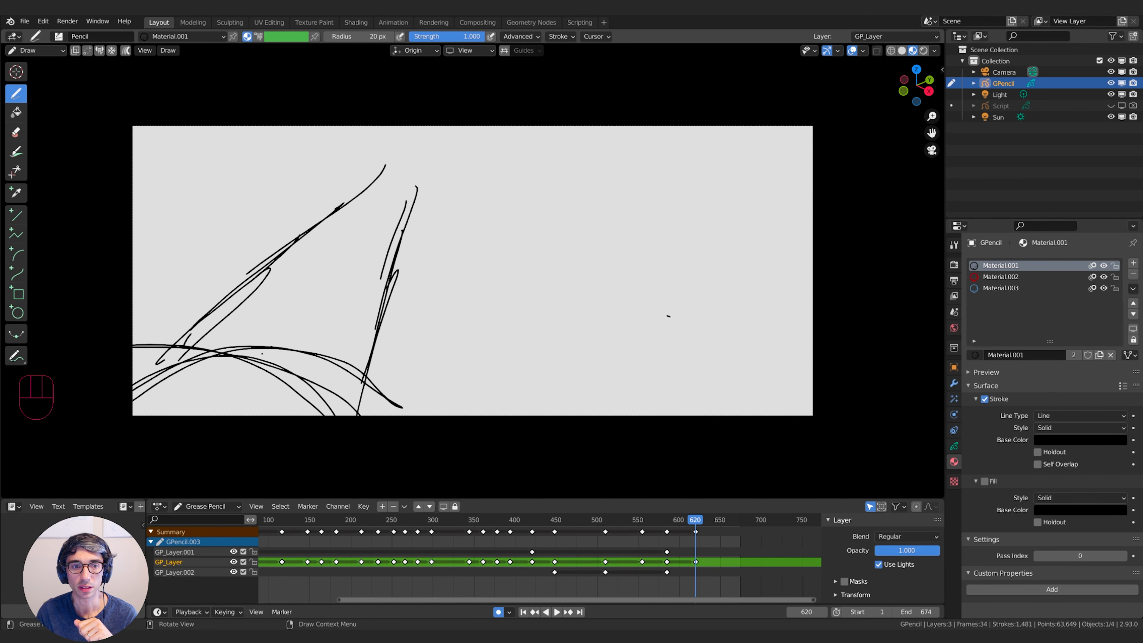
drag(259, 353, 253, 350)
Complete the lower arm and sketch the forearm extending right from the elbow joint to the gripper carrying the small craft
drag(231, 352, 384, 197)
mouse_move(268, 279)
mouse_down()
mouse_move(257, 297)
mouse_move(377, 179)
mouse_move(388, 208)
mouse_move(474, 168)
mouse_up()
click(433, 193)
drag(424, 175, 536, 171)
drag(396, 207, 538, 176)
mouse_move(457, 194)
mouse_down()
mouse_move(567, 165)
mouse_move(561, 196)
mouse_up()
drag(560, 180, 564, 190)
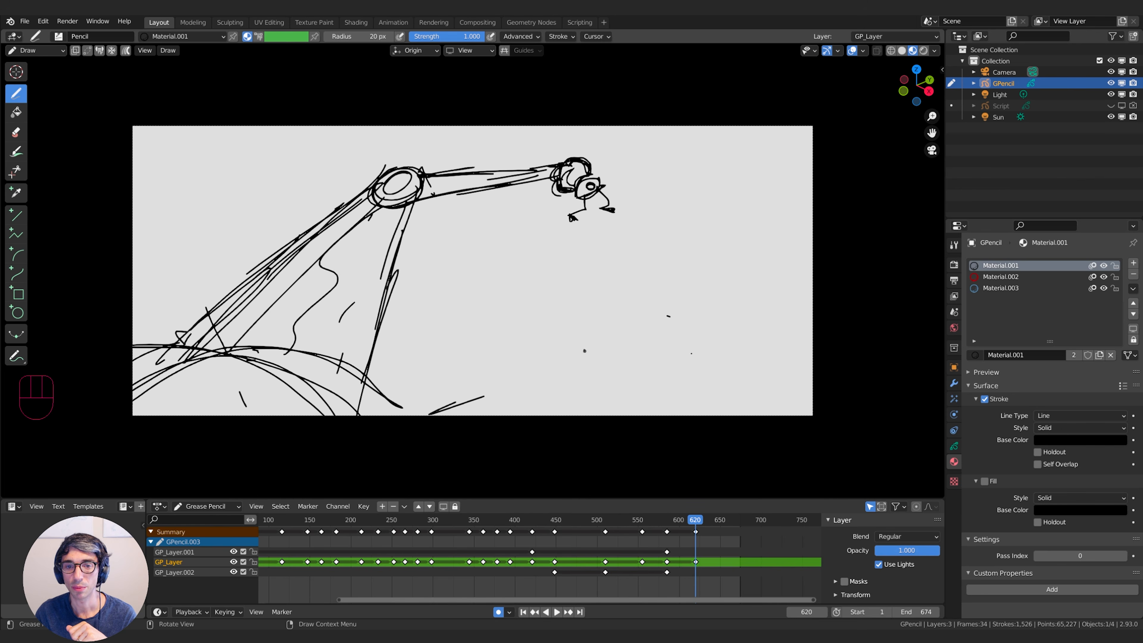
Sketch a diagonal conveyor belt rising toward the picture's right edge, with large round rollers beneath it
drag(444, 416, 505, 384)
drag(463, 403, 813, 256)
drag(453, 416, 813, 269)
mouse_move(813, 273)
mouse_down()
mouse_move(463, 415)
mouse_move(568, 415)
mouse_move(549, 403)
mouse_up()
drag(660, 414, 703, 415)
drag(673, 363, 673, 370)
drag(813, 291, 813, 383)
Add small debris shapes along the conveyor belt and loose contour lines in the background behind the arm
mouse_move(565, 332)
mouse_down()
mouse_move(610, 348)
mouse_move(670, 319)
mouse_up()
mouse_move(722, 303)
mouse_down()
mouse_move(730, 289)
mouse_move(767, 293)
mouse_up()
drag(446, 383, 464, 393)
drag(410, 409, 428, 404)
drag(421, 401, 423, 411)
click(183, 281)
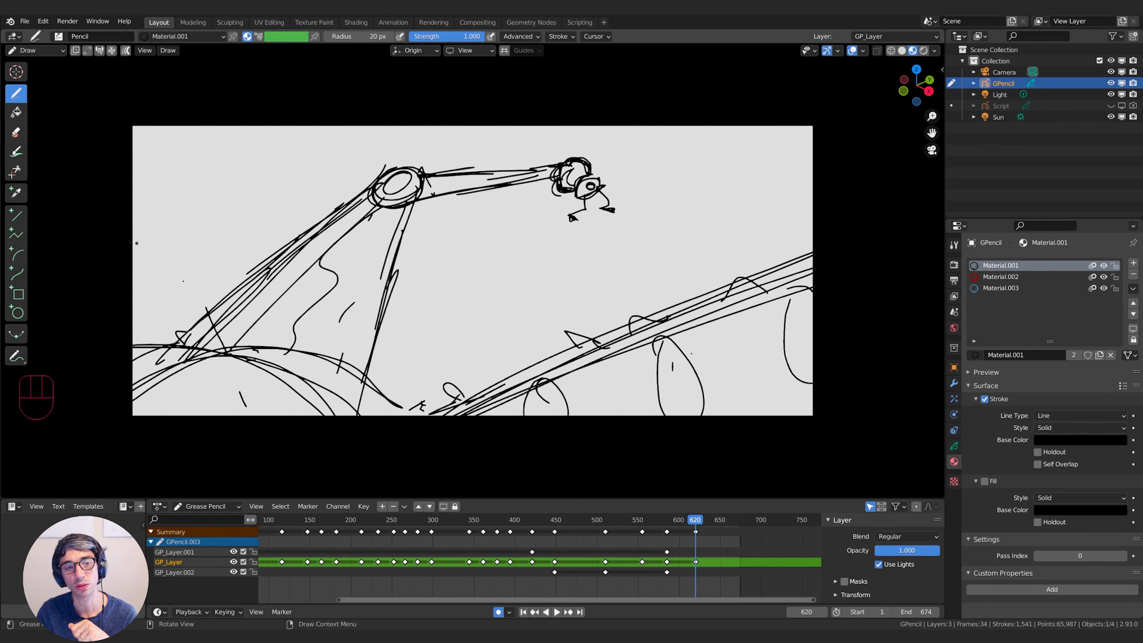
drag(136, 245, 231, 292)
drag(378, 359, 478, 402)
drag(175, 220, 208, 229)
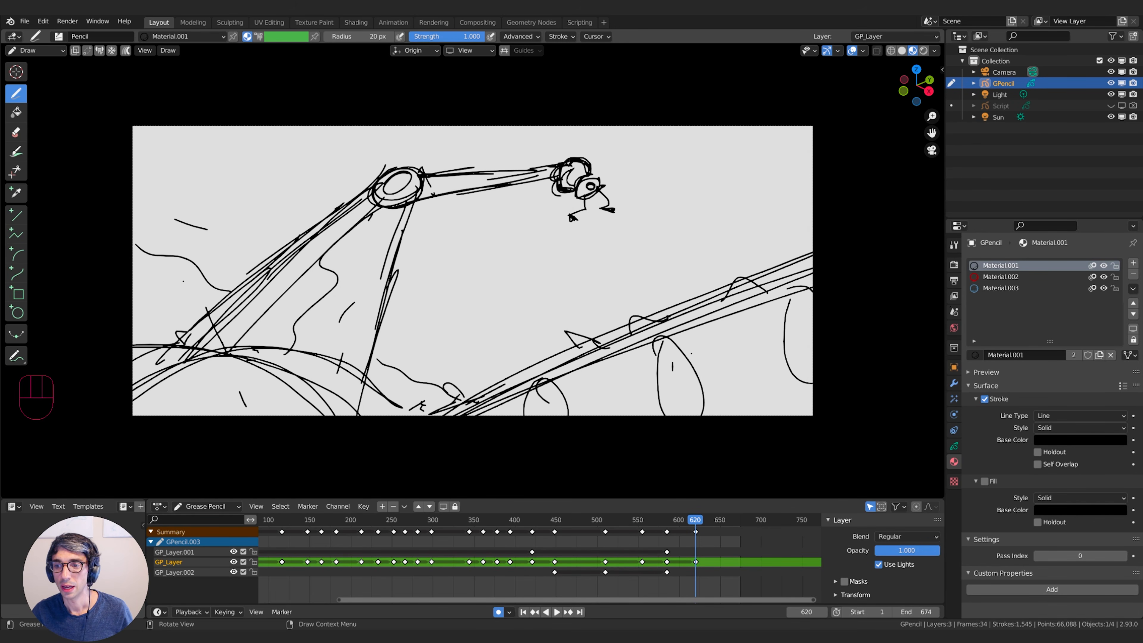
With the blue Material.003, sketch the forearm and craft hanging below the elbow, plus curved arrows swinging up to the raised pose
click(1006, 288)
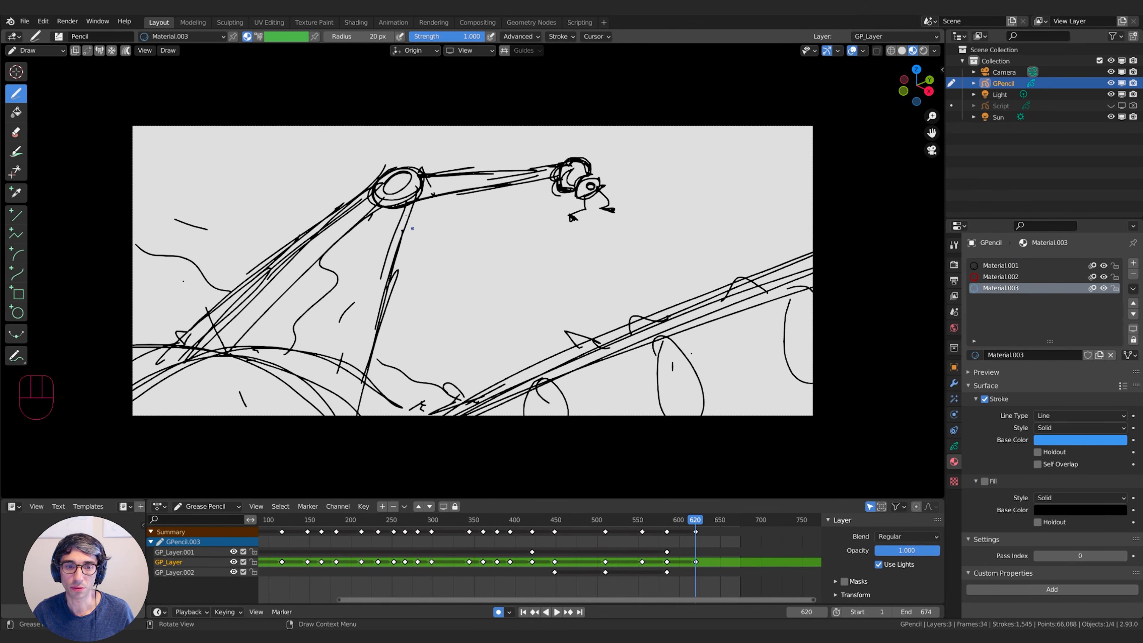
drag(416, 229, 426, 251)
drag(411, 208, 464, 320)
mouse_move(404, 251)
mouse_down()
mouse_move(449, 315)
mouse_move(468, 322)
mouse_move(445, 321)
mouse_move(443, 340)
mouse_move(456, 345)
mouse_move(460, 330)
mouse_move(423, 349)
mouse_move(464, 359)
mouse_up()
mouse_move(456, 311)
mouse_down()
mouse_move(500, 219)
mouse_move(542, 195)
mouse_up()
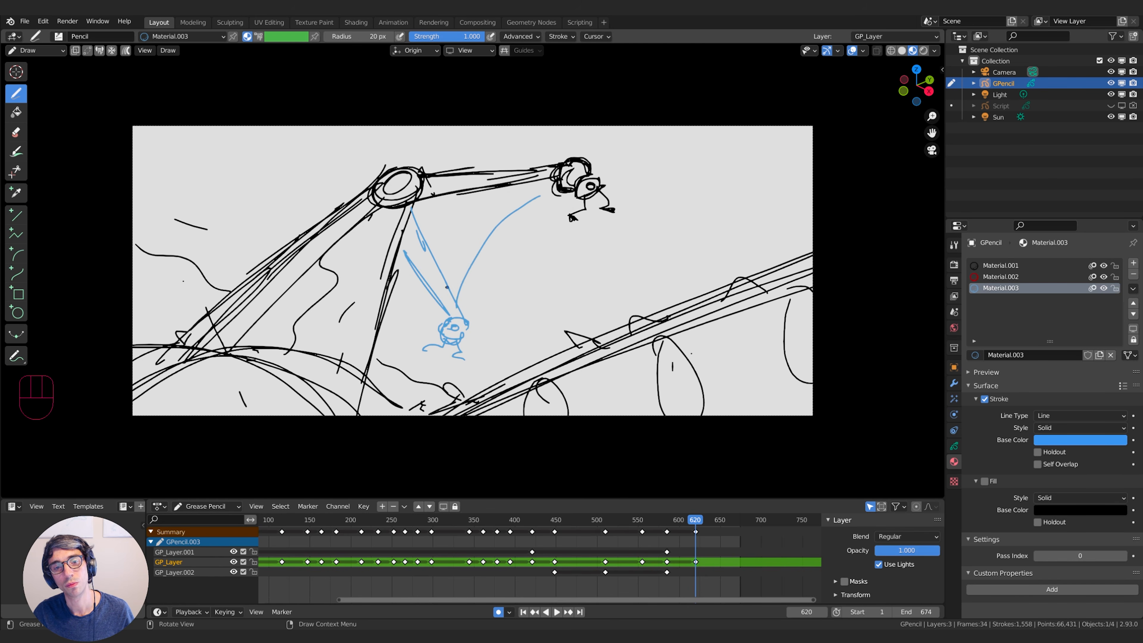
mouse_move(446, 290)
mouse_down()
mouse_move(518, 205)
mouse_move(523, 224)
mouse_up()
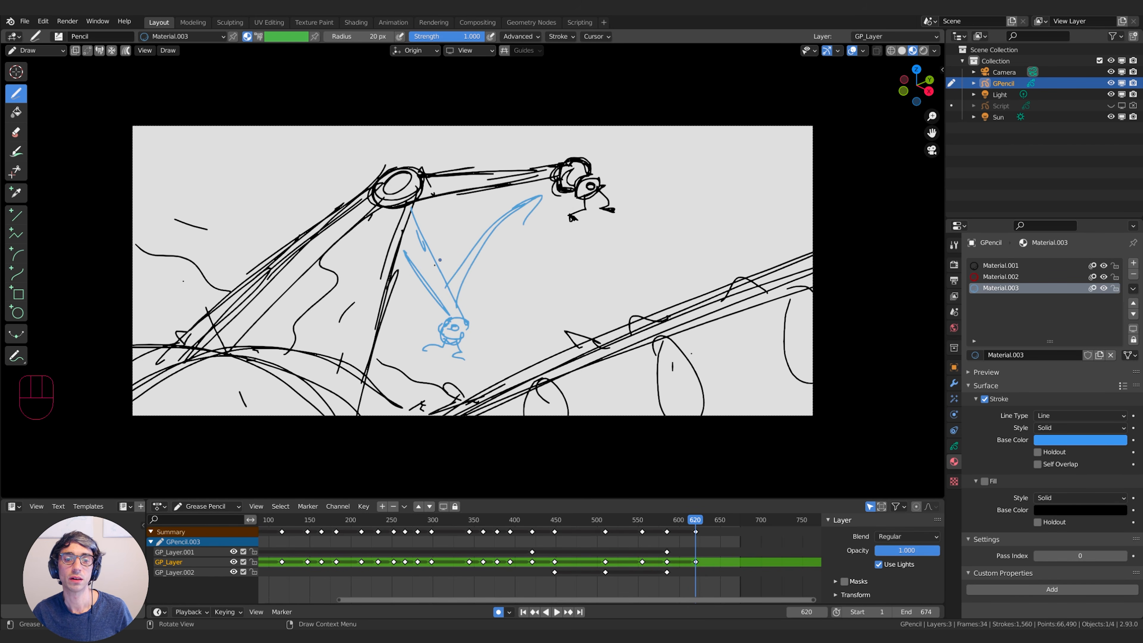
drag(427, 274, 483, 220)
drag(466, 219, 494, 214)
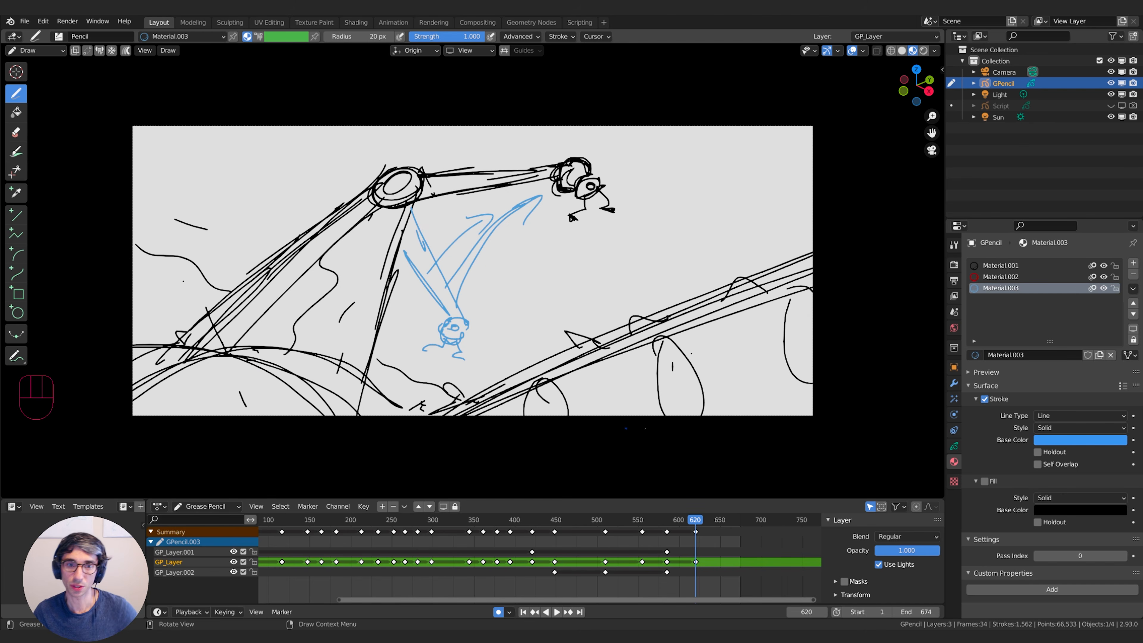
Turn on onion skins and switch the stroke material back to the black Material.001
key(q)
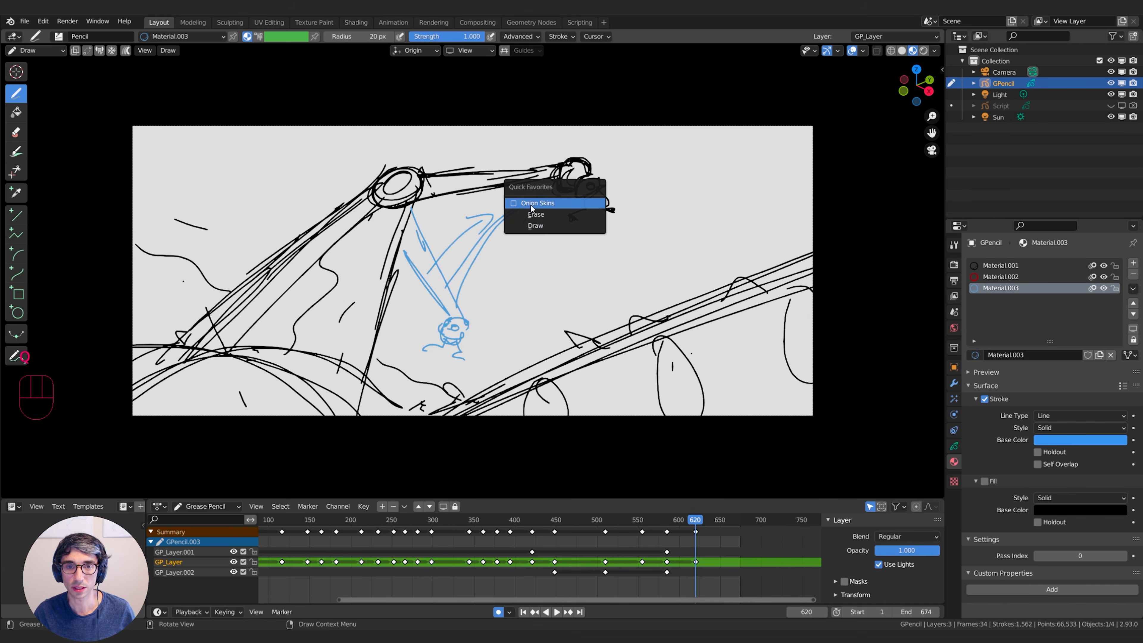
click(518, 202)
key(u)
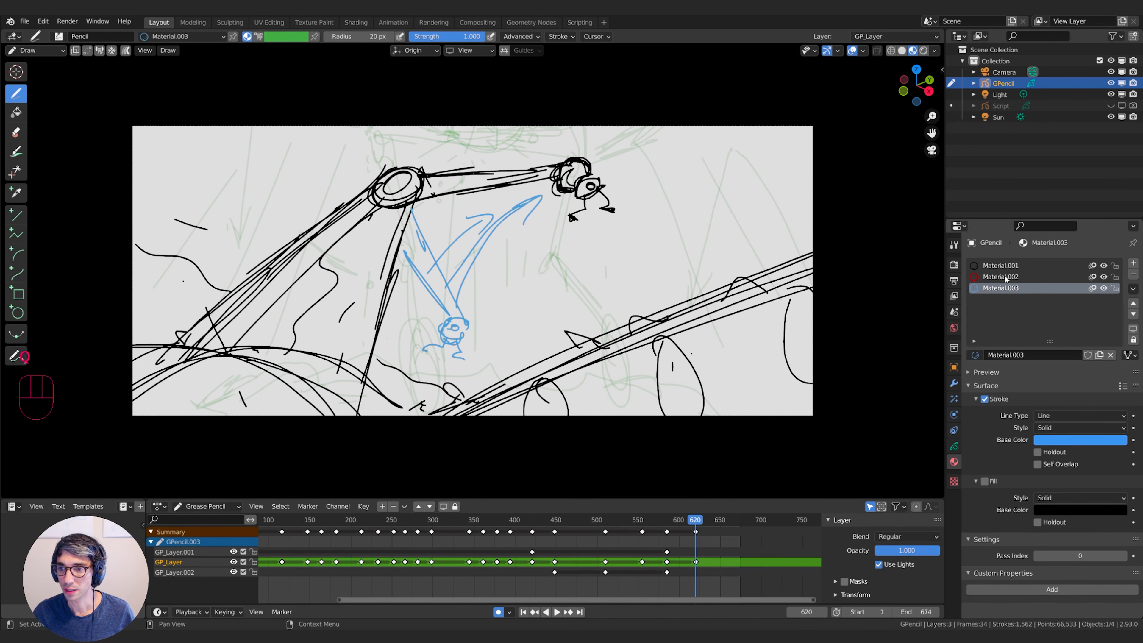
click(561, 359)
Set the scene's end frame to 801 and start a new drawing at frame 642
drag(695, 520, 713, 520)
drag(922, 612, 990, 611)
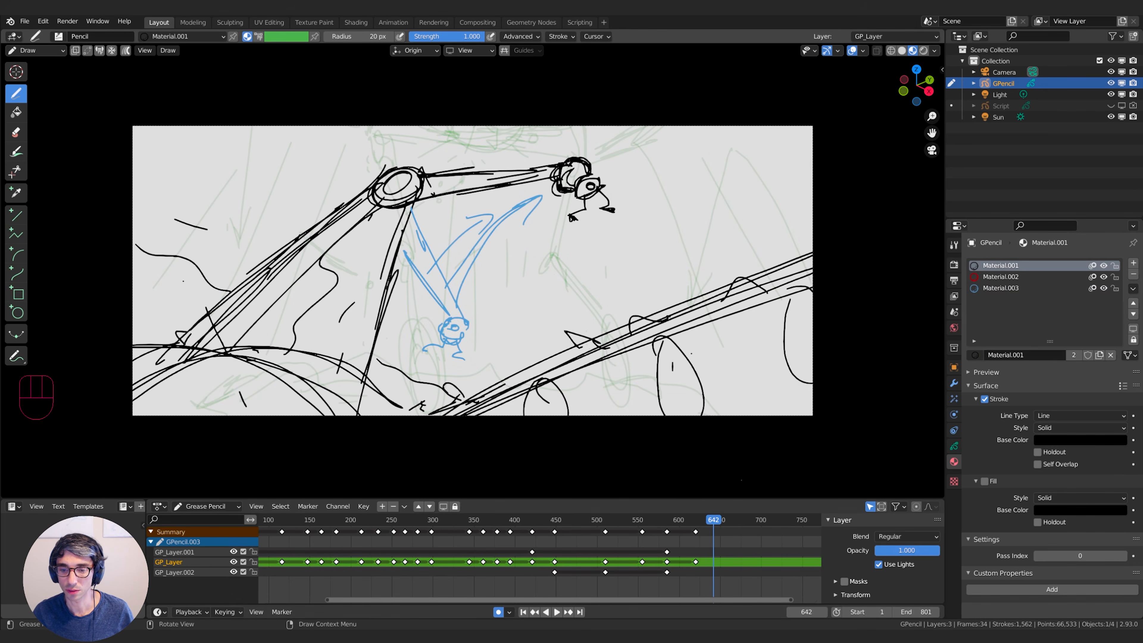
click(450, 334)
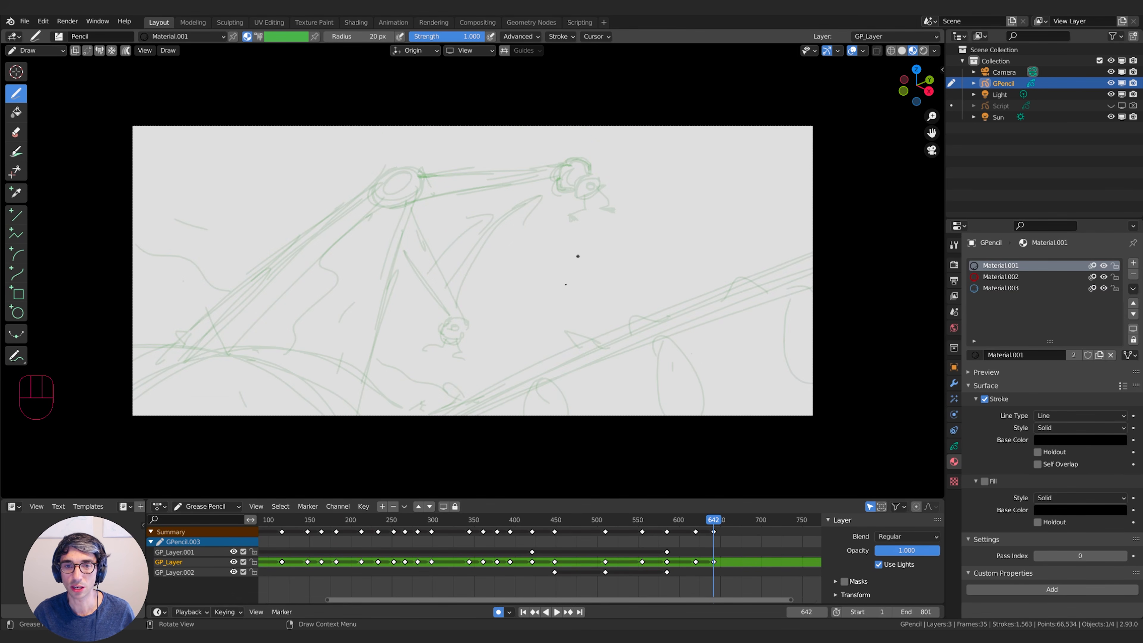
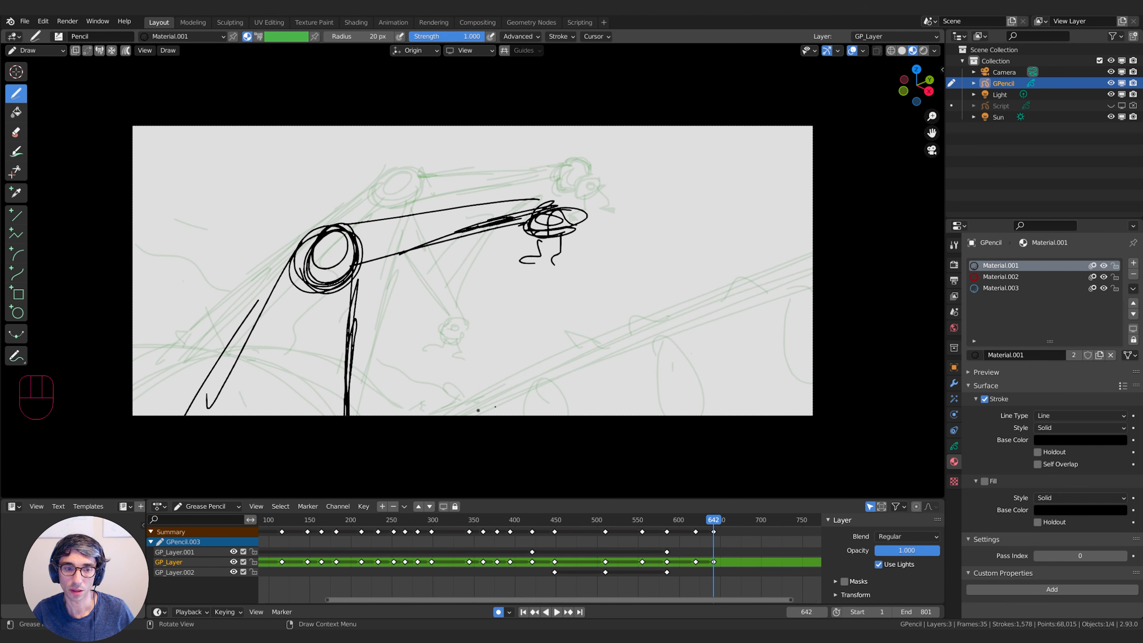
Finish the conveyor belt lines in the frame 642 drawing and move the whole drawing up about 0.64 m
mouse_move(567, 390)
mouse_down()
mouse_move(750, 361)
mouse_move(812, 373)
mouse_move(788, 366)
mouse_move(805, 367)
mouse_up()
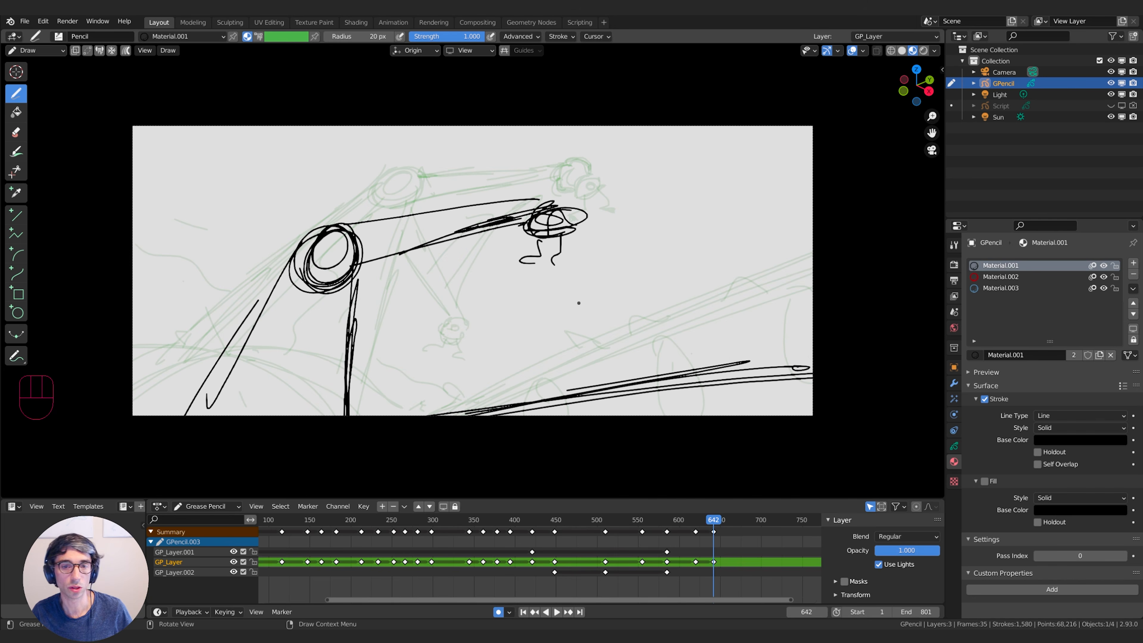
key(Tab)
key(a)
key(g)
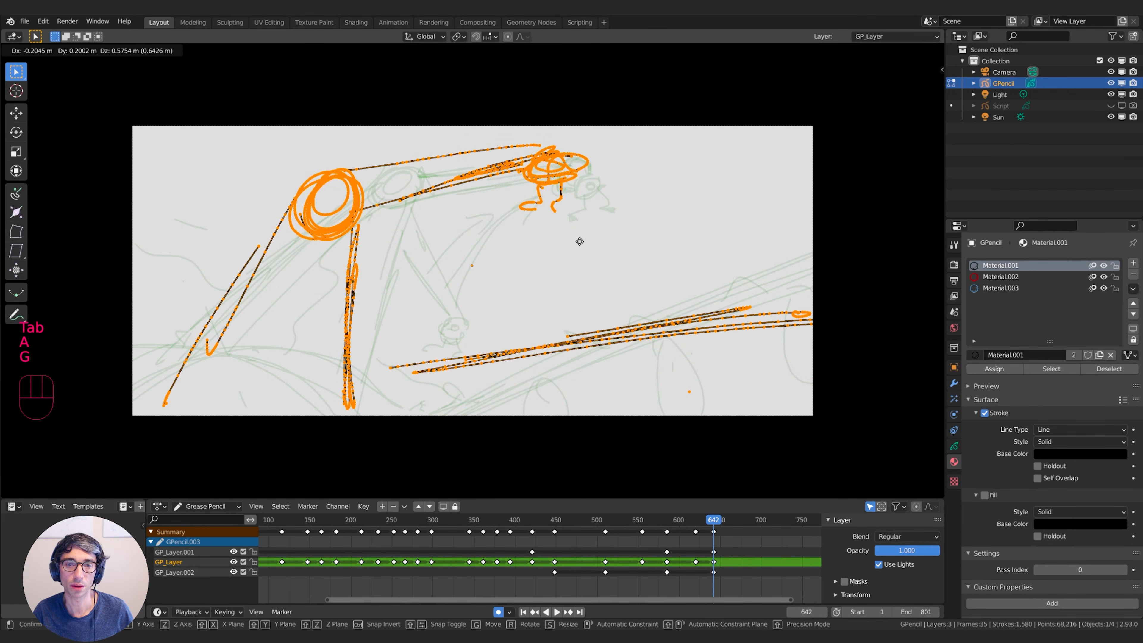
click(579, 239)
mouse_move(722, 521)
mouse_down()
mouse_move(703, 525)
mouse_move(717, 524)
mouse_up()
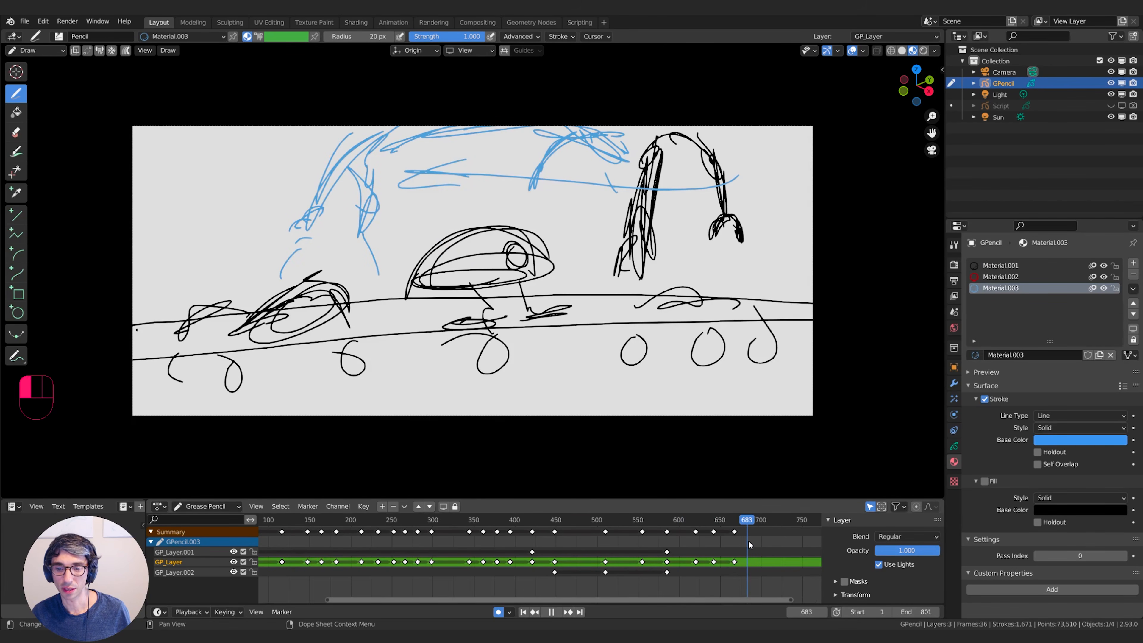
Switch to the black Material.001 and start a new shot at frame 686 with long strokes across the picture
drag(749, 541, 750, 541)
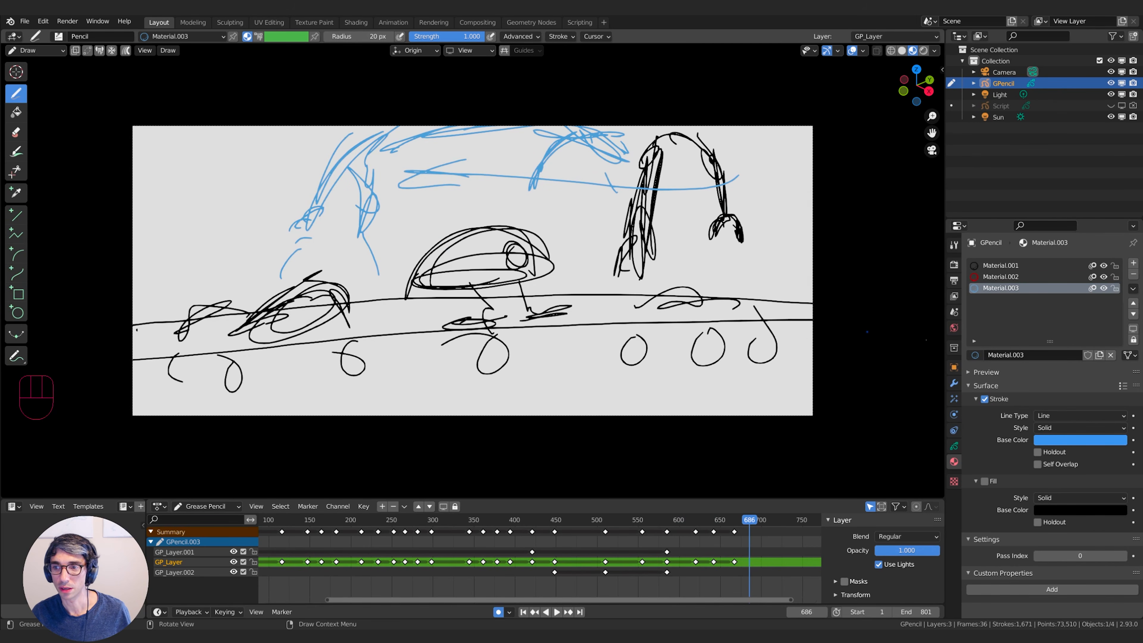
click(1001, 265)
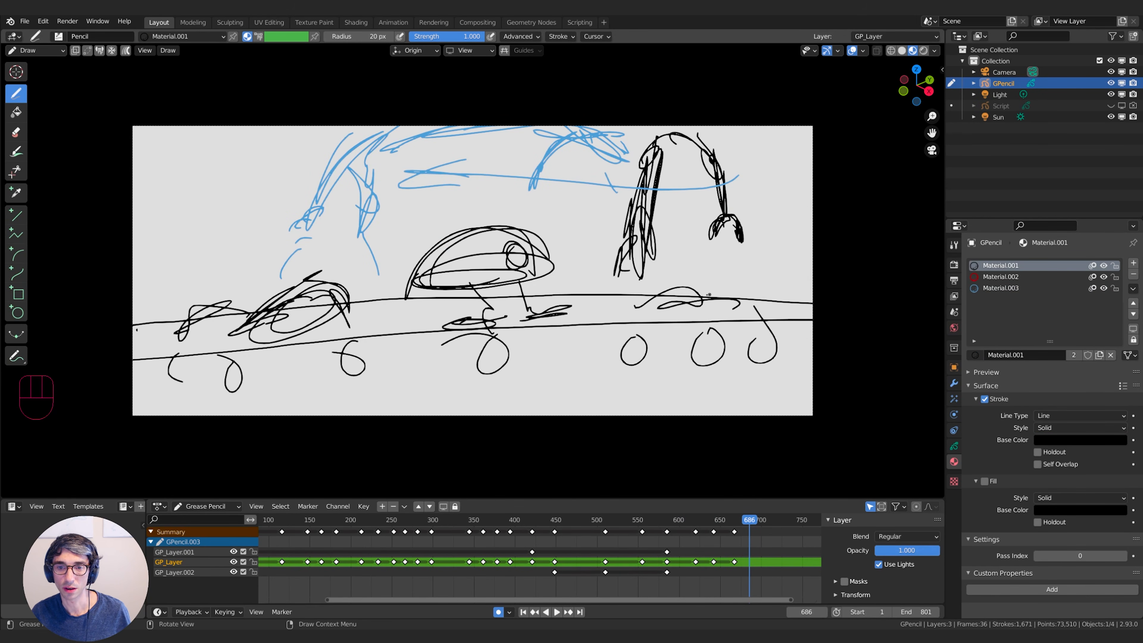
drag(701, 288, 132, 342)
drag(772, 303, 651, 412)
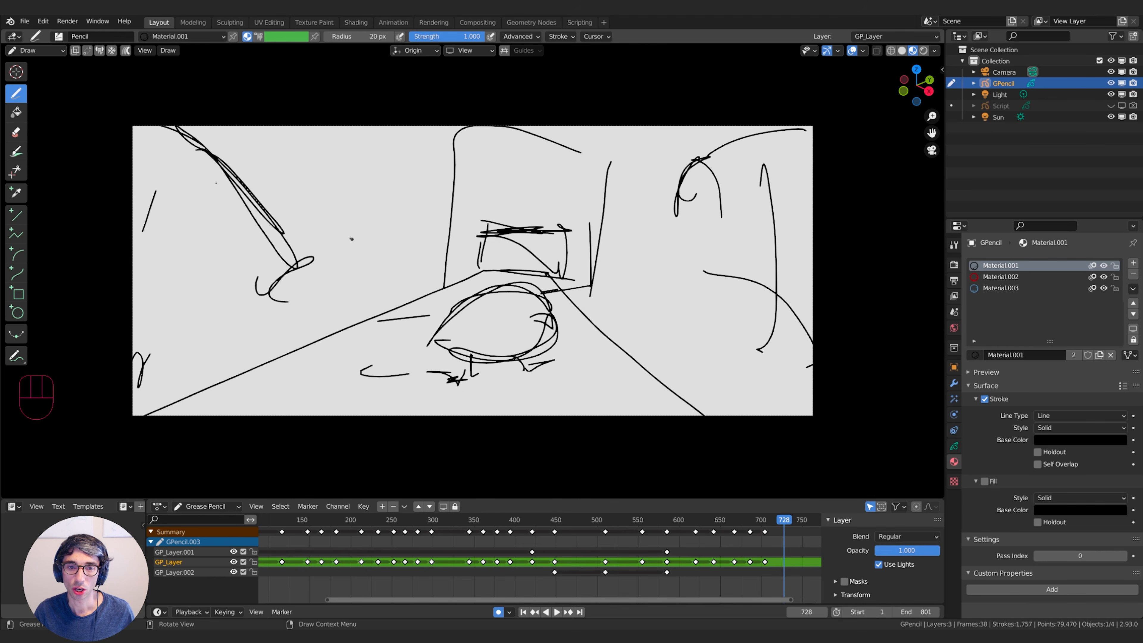
Start a new drawing at frame 728 with a tall vertical edge, a diagonal rising from it, and a line along the right side
mouse_move(312, 127)
mouse_down()
mouse_move(321, 281)
mouse_move(559, 126)
mouse_up()
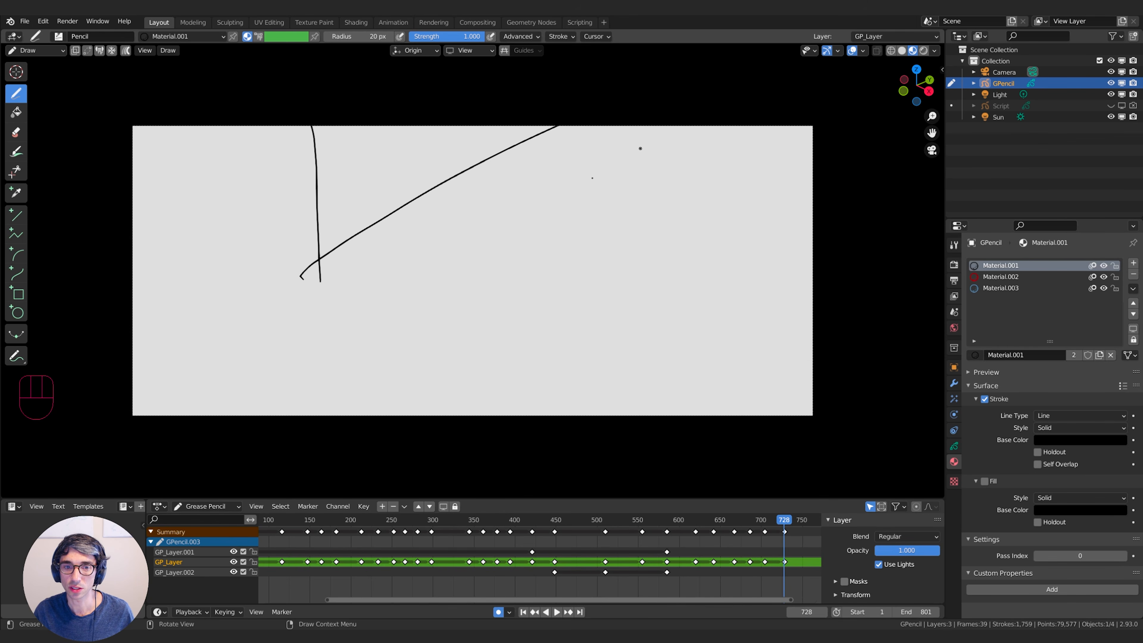
drag(317, 251, 325, 414)
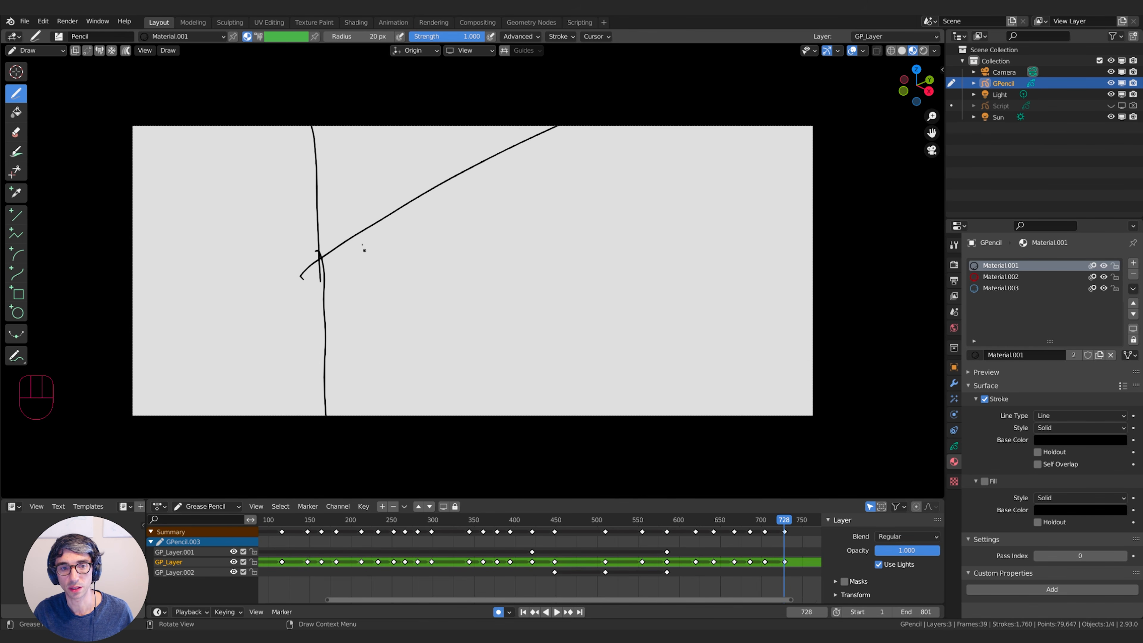
drag(350, 257, 349, 275)
drag(780, 127, 812, 386)
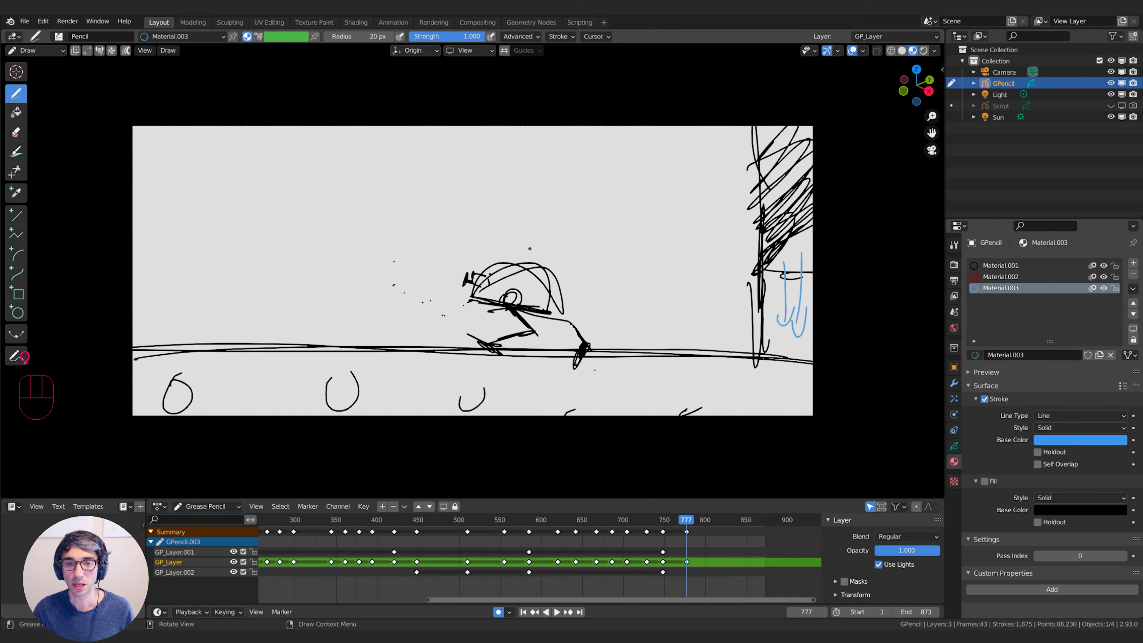
Draw a blue arrow above the domed craft at frame 777 that loops right and turns back left
drag(530, 248, 649, 227)
mouse_move(592, 228)
mouse_down()
mouse_move(579, 225)
mouse_move(639, 232)
mouse_move(625, 217)
mouse_up()
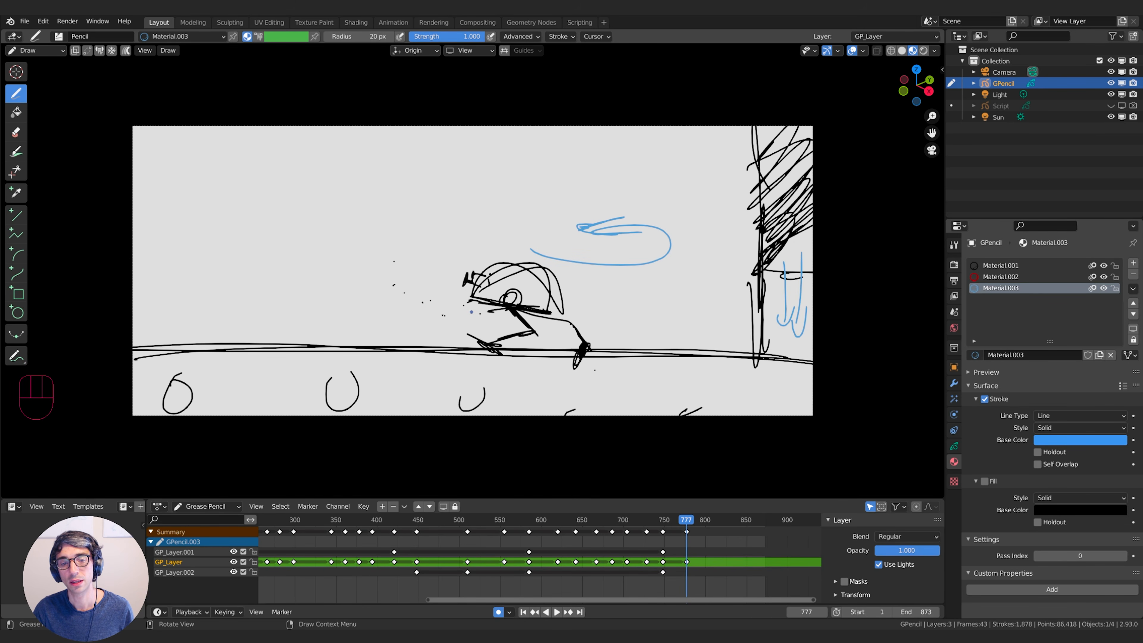
In the frame 777 drawing, add a blue arrow pointing left from the domed craft and sketch a small squashed craft on the belt
mouse_move(449, 295)
mouse_down()
mouse_move(311, 300)
mouse_move(347, 281)
mouse_up()
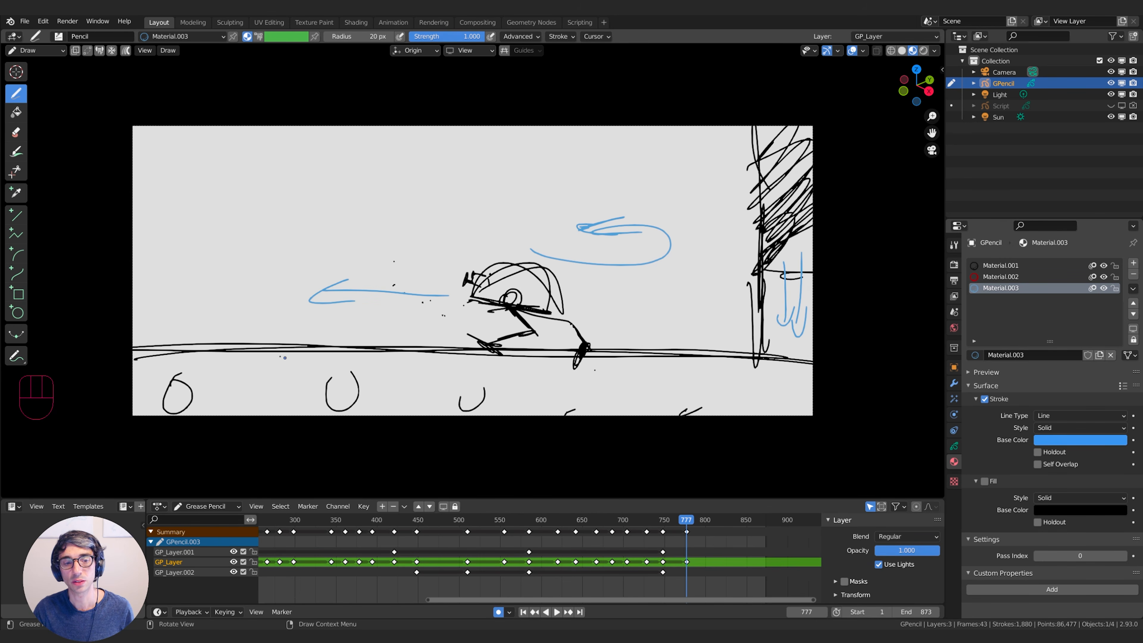
drag(263, 349, 298, 334)
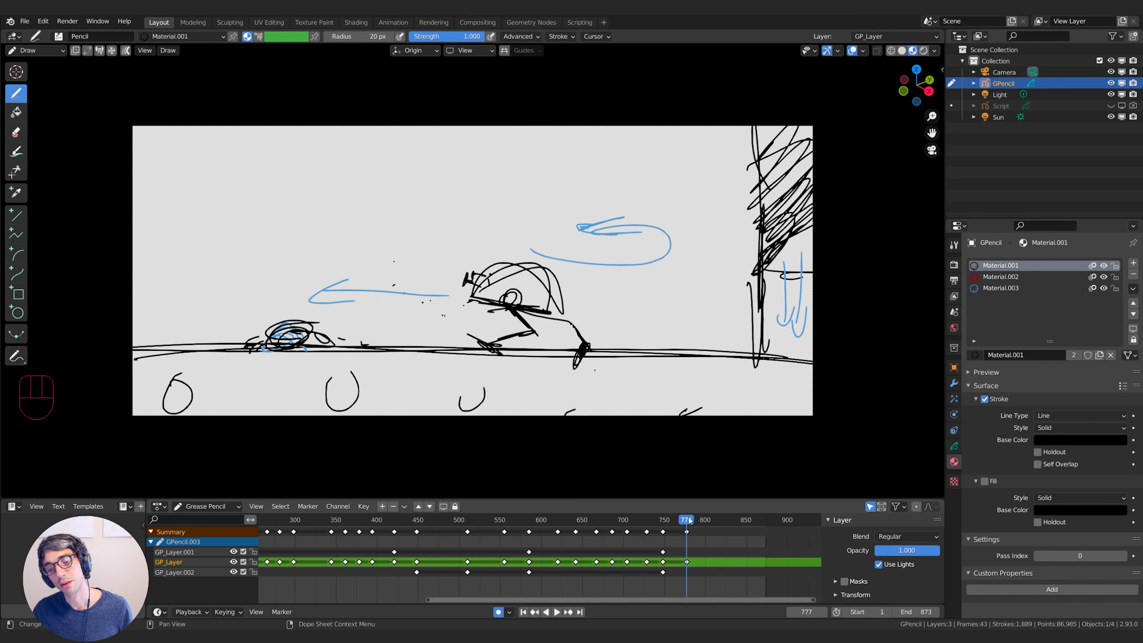
In the frame 748 drawing, use the blue Material.003 to sketch a second domed craft behind the large one and an arrow arcing left towards it
drag(688, 517, 661, 527)
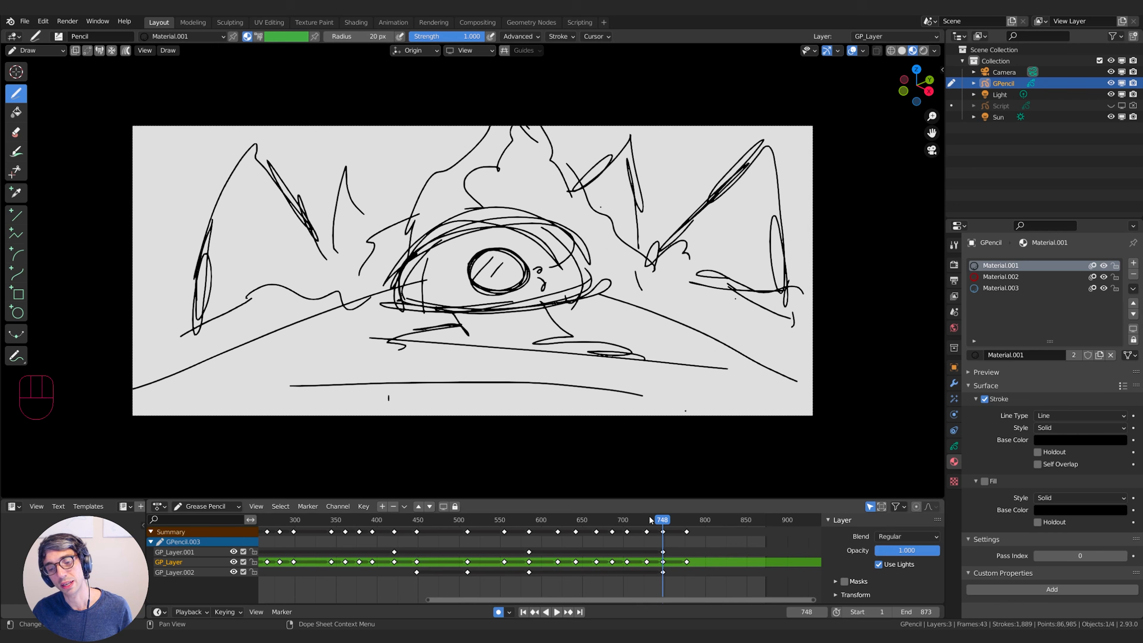
click(1028, 289)
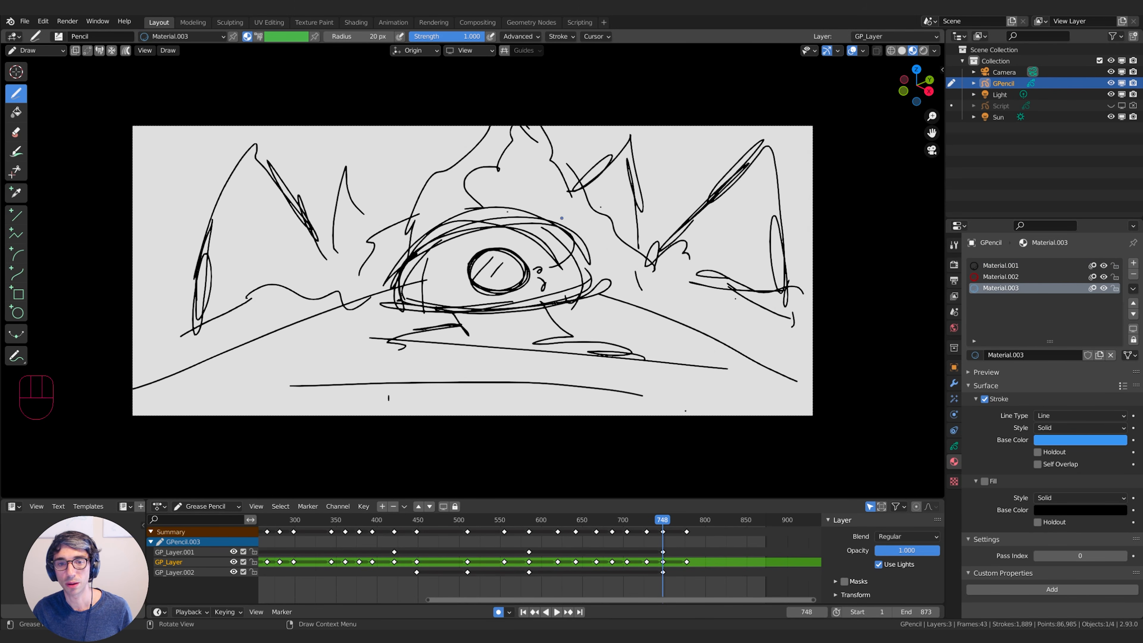
mouse_move(384, 236)
mouse_down()
mouse_move(373, 211)
mouse_move(449, 203)
mouse_up()
drag(386, 235, 402, 276)
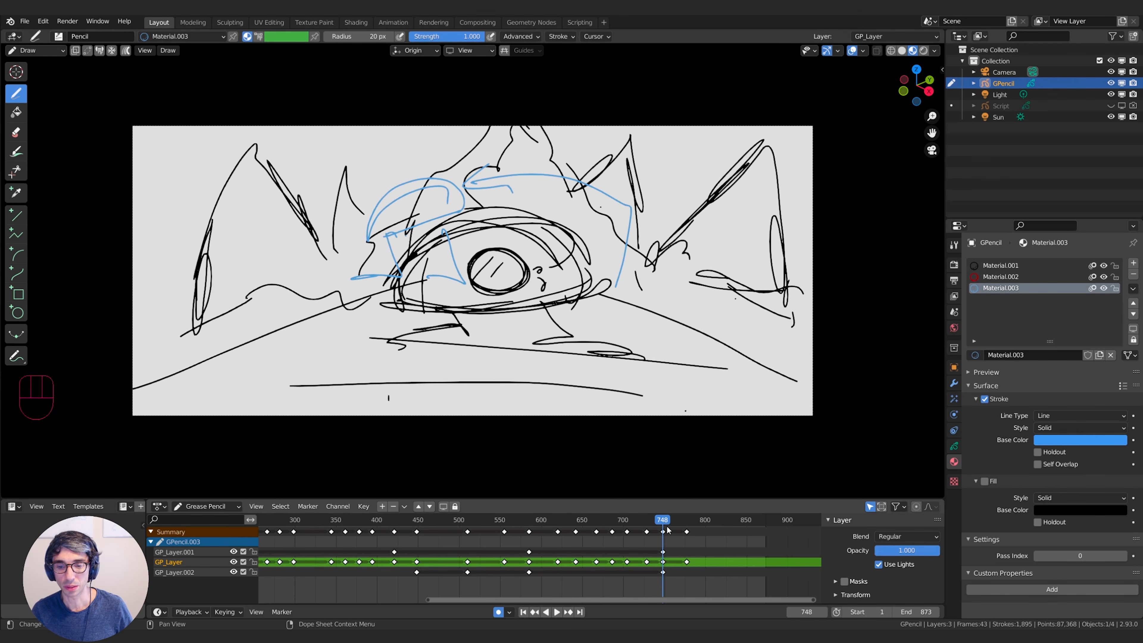
Duplicate the frame 748 keyframes to frame 758 and enlarge the copied drawing for a closer view of the craft
click(671, 522)
click(663, 532)
key(shift+d)
click(676, 519)
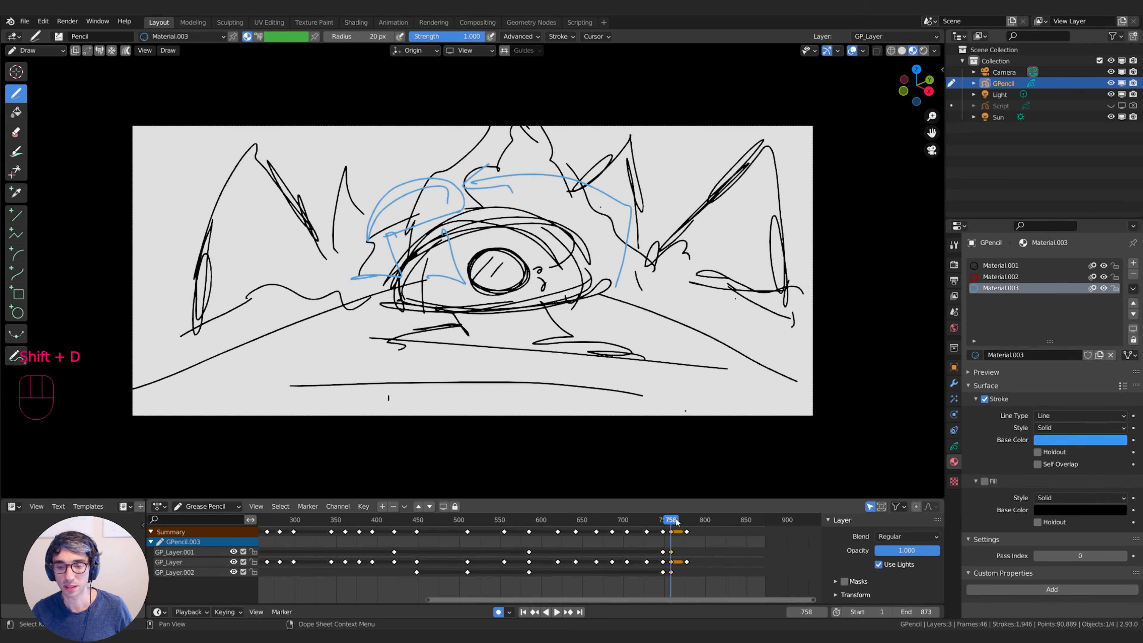
key(Tab)
key(Tab)
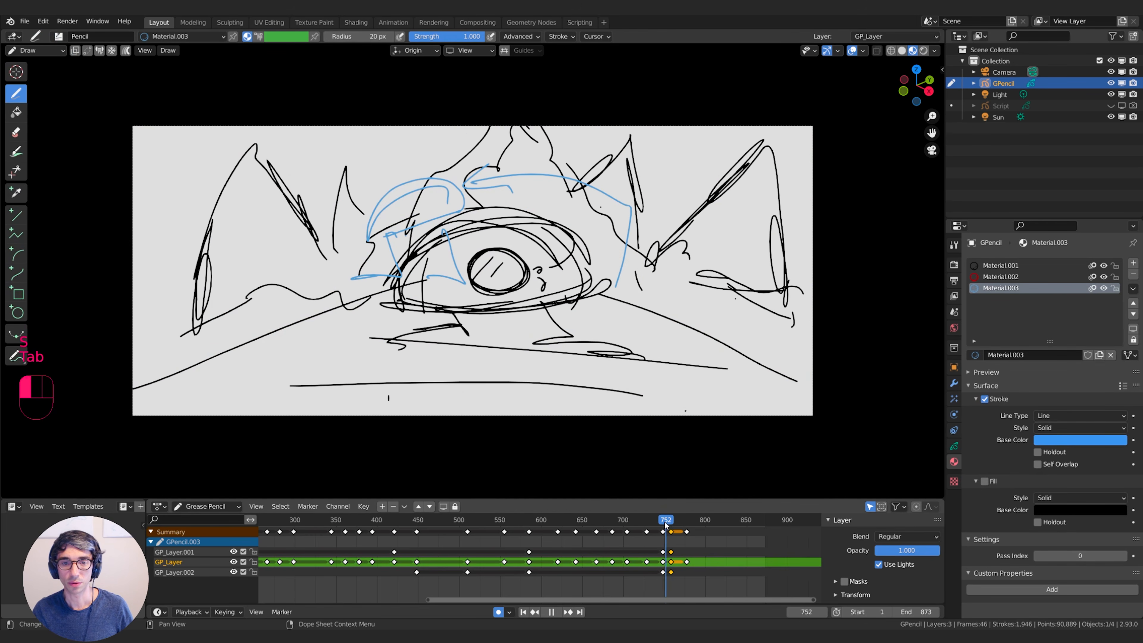
drag(671, 524, 702, 523)
Play back the storyboard from around frame 450 through the conveyor-belt shots to check their timing
mouse_move(701, 520)
mouse_down()
mouse_move(498, 521)
mouse_move(664, 522)
mouse_move(607, 507)
mouse_move(422, 530)
mouse_up()
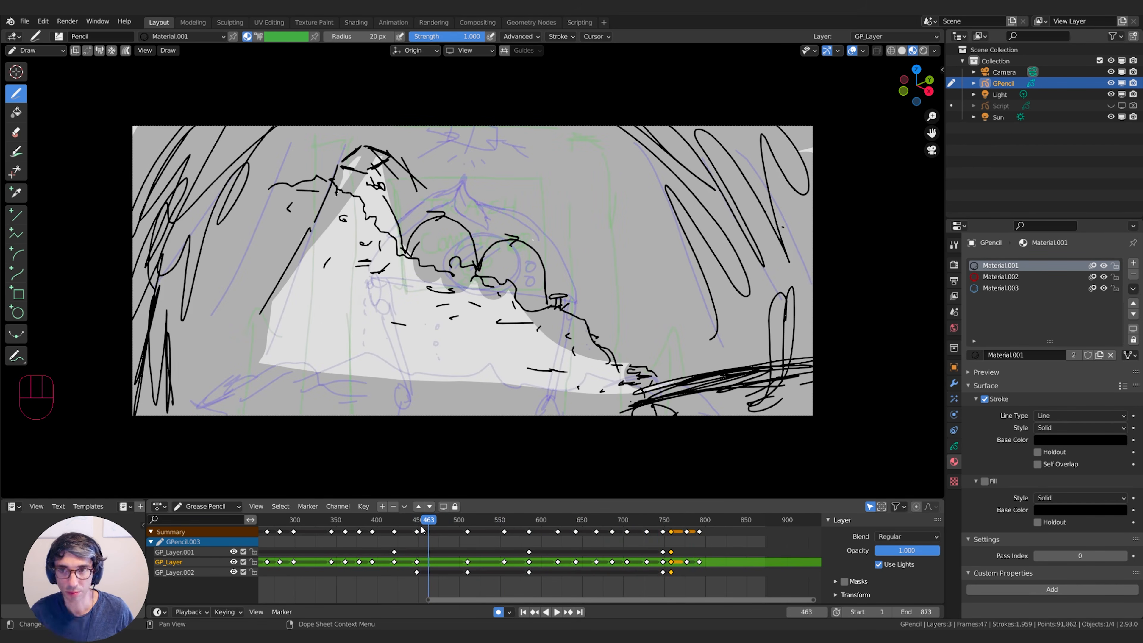
key(space)
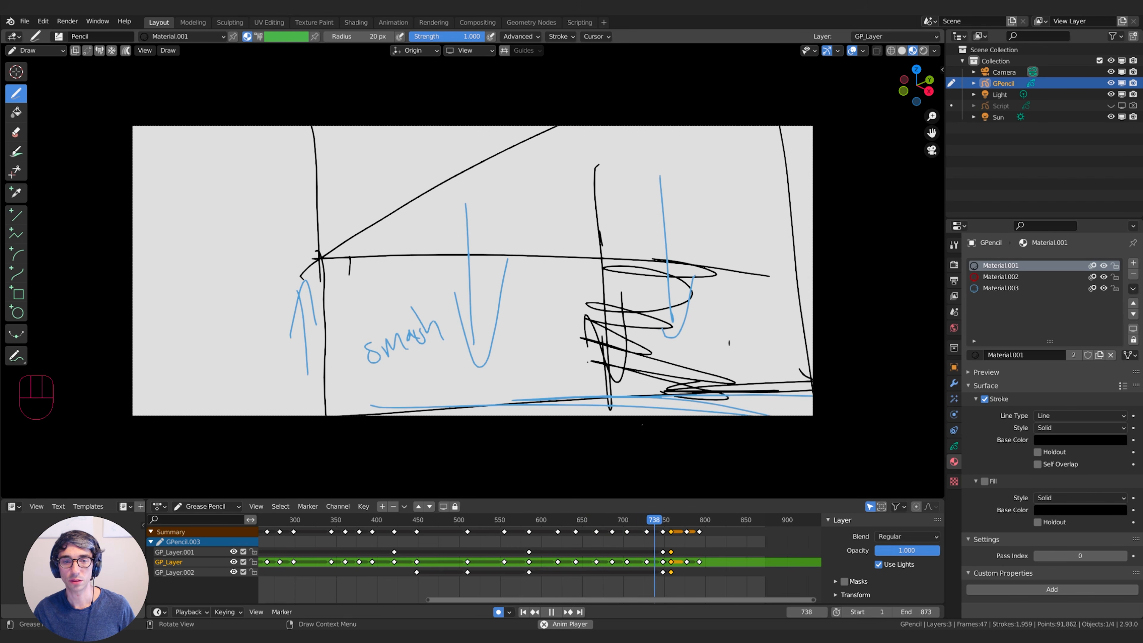
key(space)
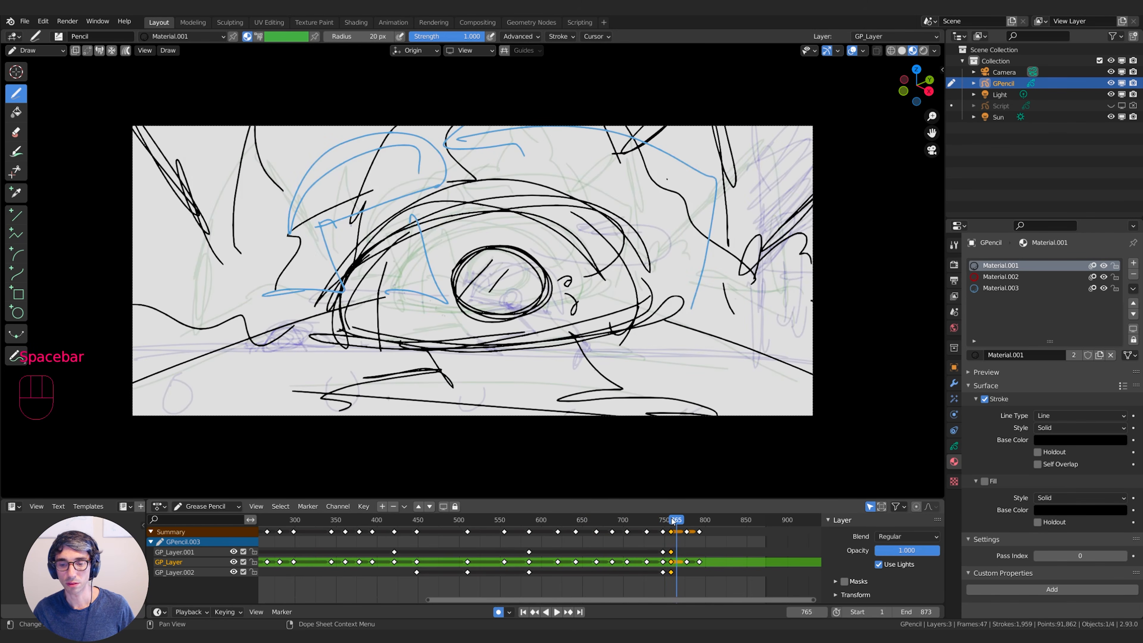
Delete the keyframe at frame 728 that holds the smash drawing
drag(672, 521, 646, 521)
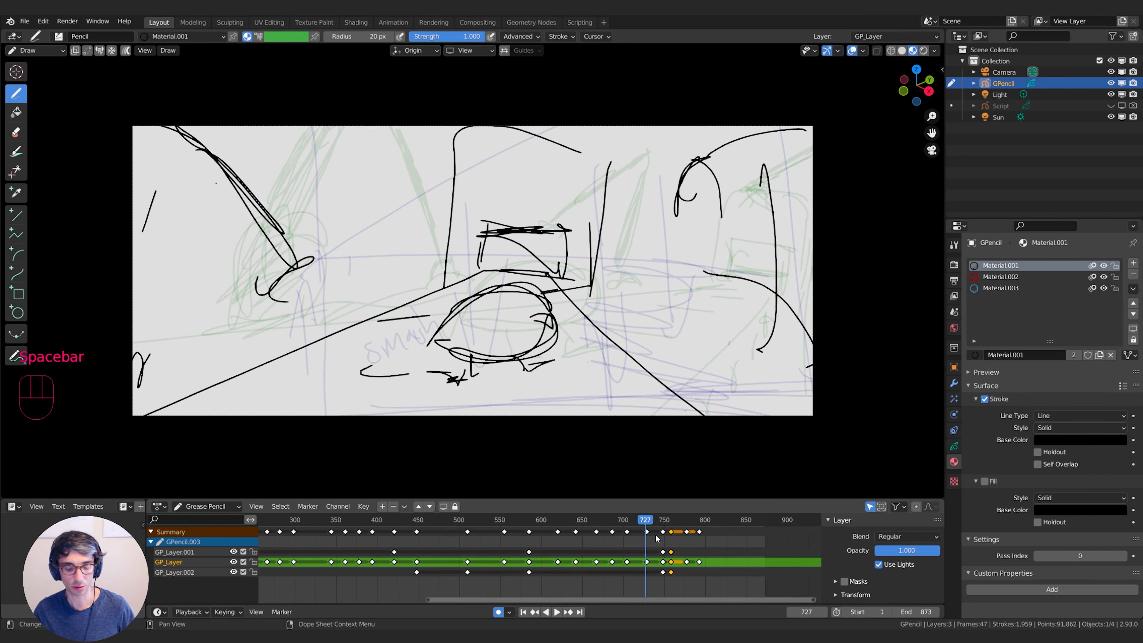
key(Down)
key(Left)
key(Up)
key(Up)
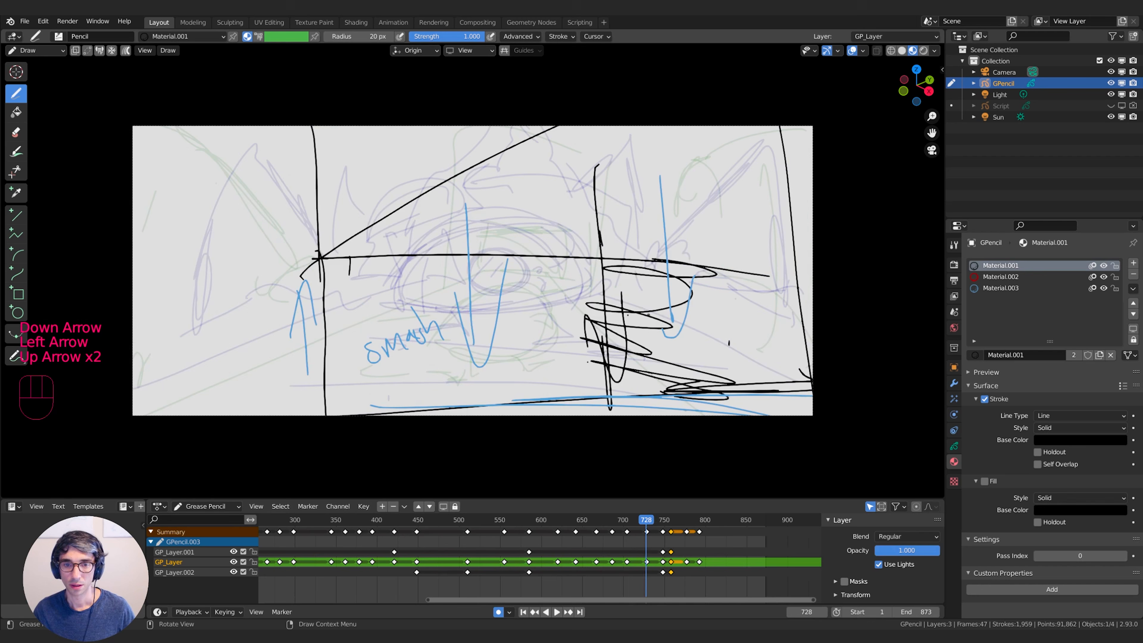
click(647, 532)
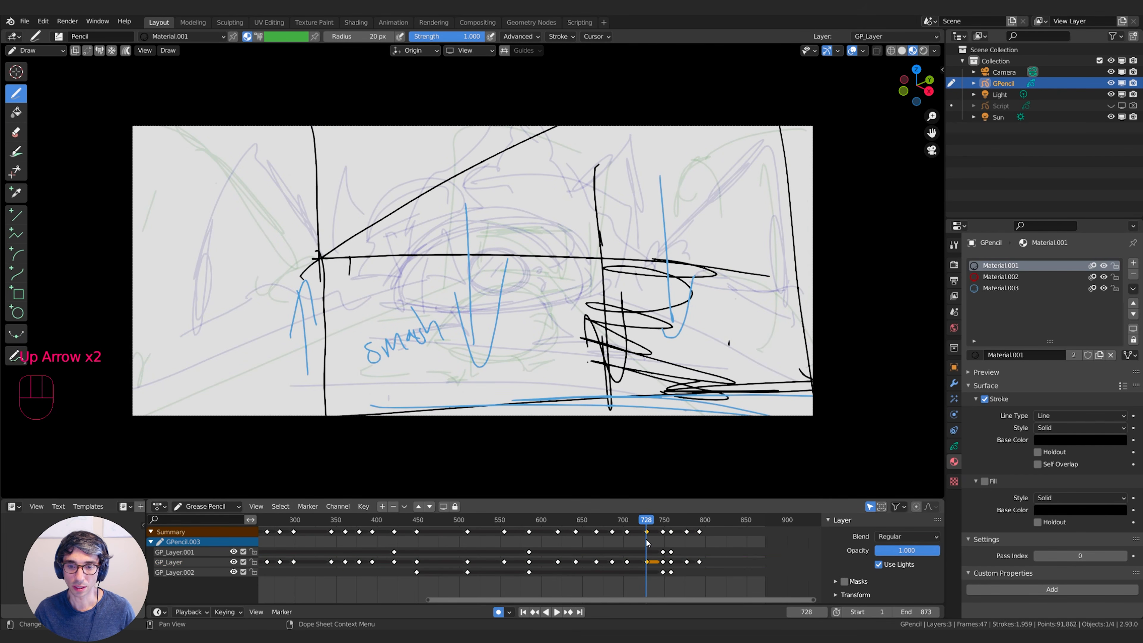
key(x)
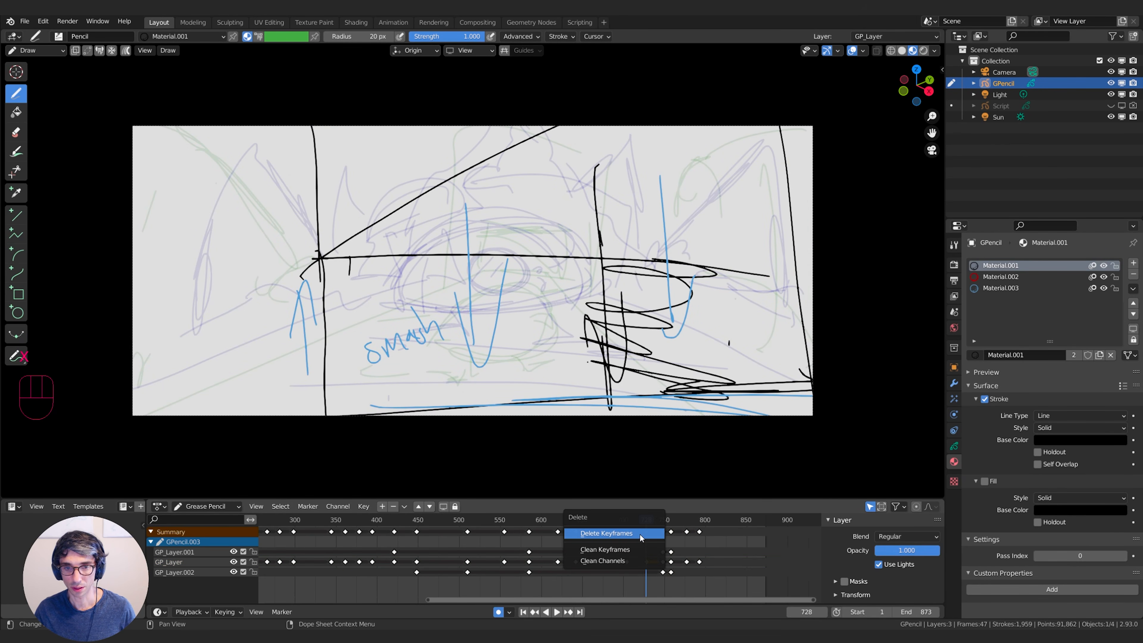
click(639, 534)
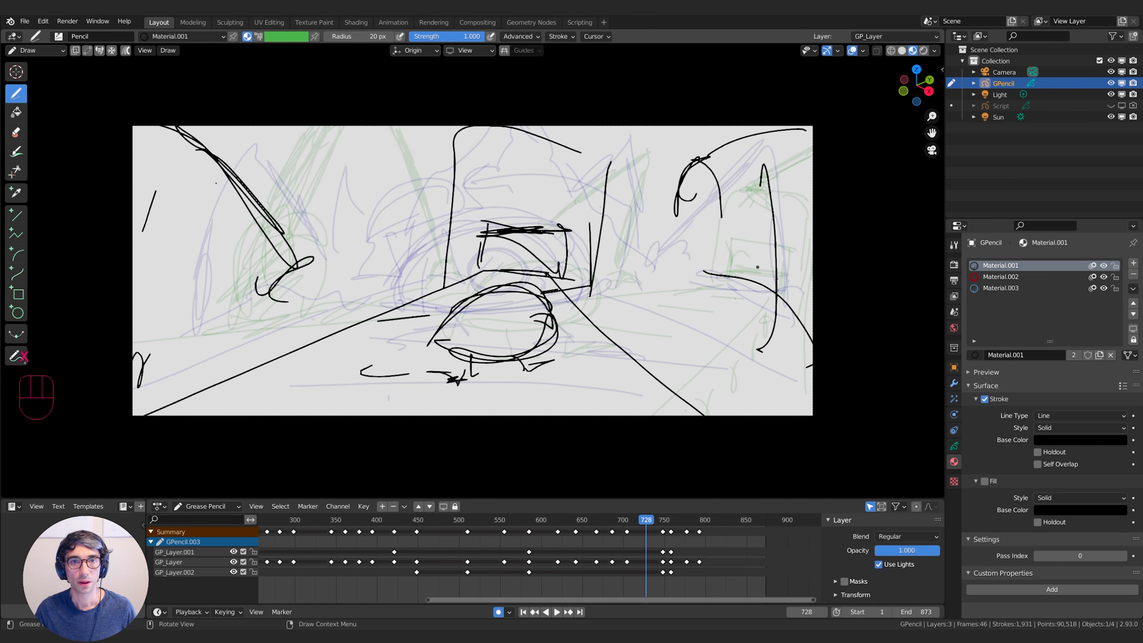
Start a new black drawing at frame 728 with onion skins off, sketching a gate frame in perspective over a belt carrying two small craft
click(717, 183)
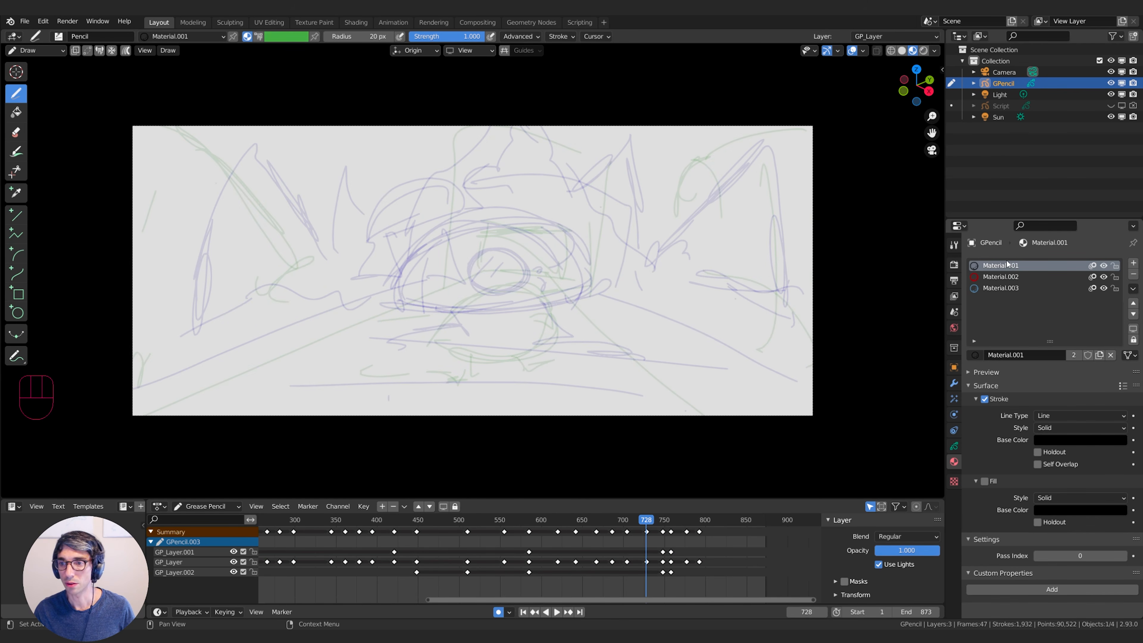
key(w)
key(w)
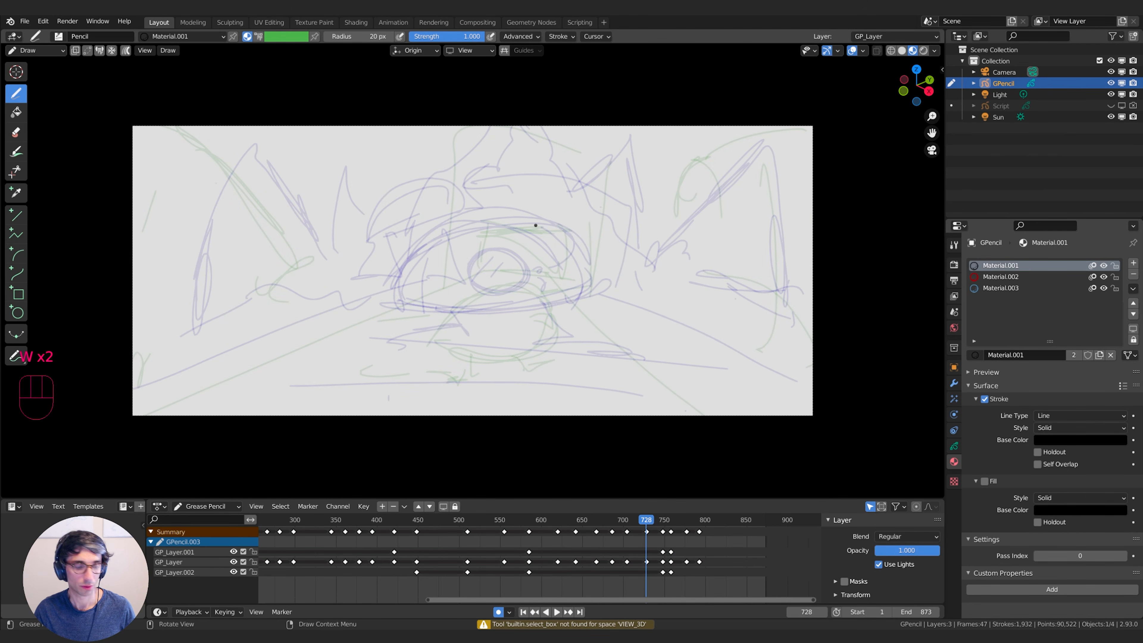
key(q)
click(516, 234)
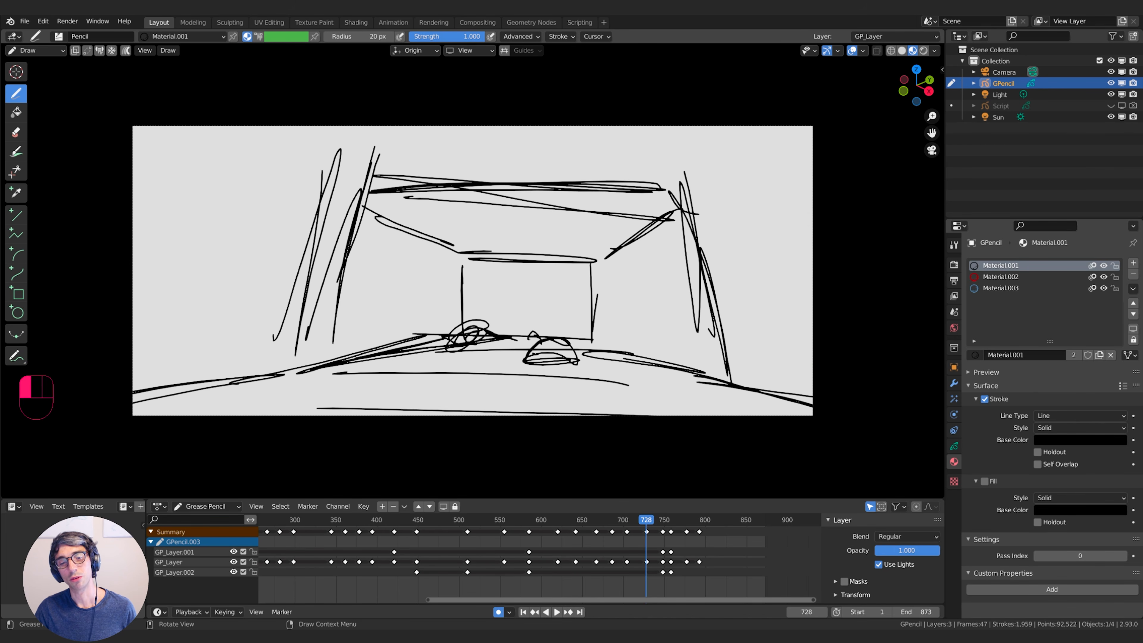
Add small pieces of debris on the belt and extra edge strokes on the outer gate pillars in the frame 728 drawing
drag(598, 363, 665, 366)
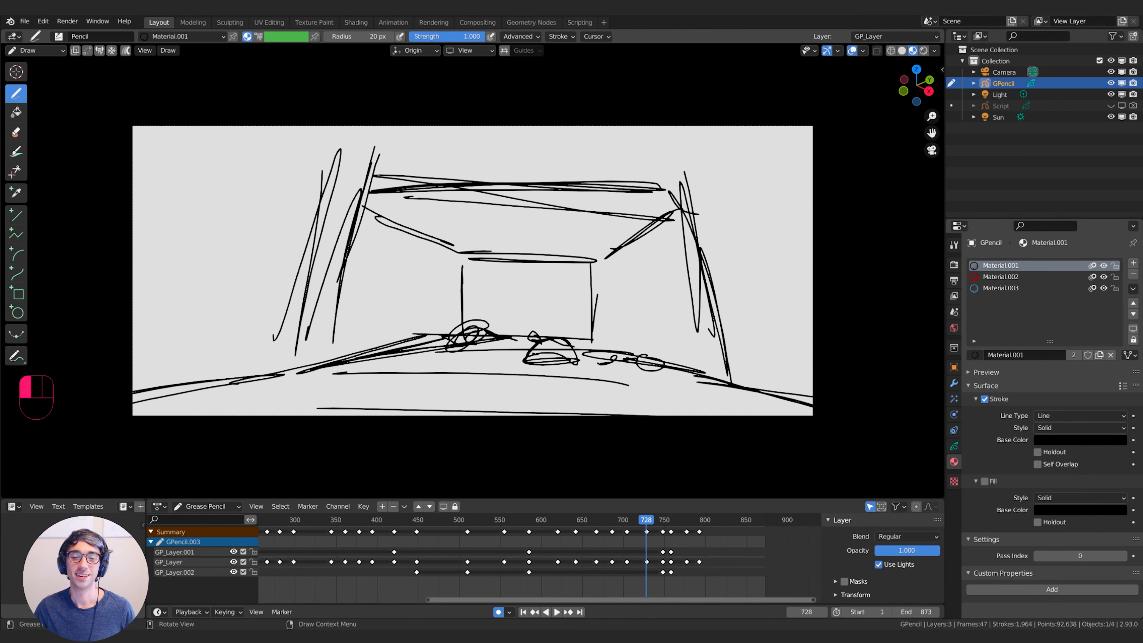
mouse_move(435, 384)
mouse_down()
mouse_move(491, 386)
mouse_move(406, 385)
mouse_up()
mouse_move(307, 321)
mouse_down()
mouse_move(312, 284)
mouse_move(291, 331)
mouse_up()
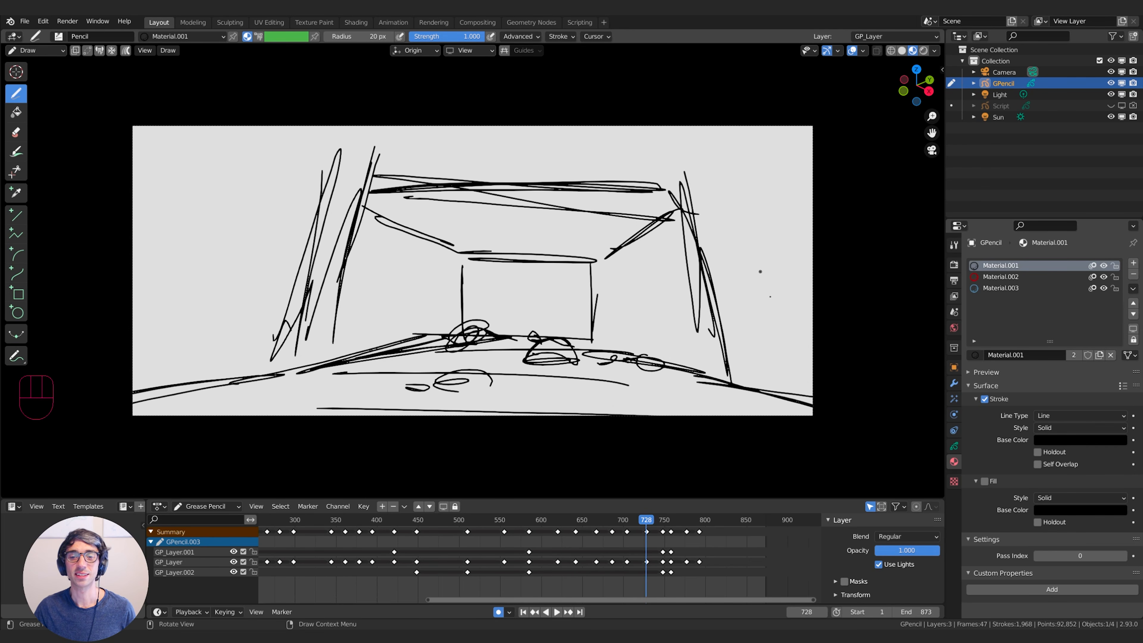
drag(748, 336, 717, 172)
Duplicate the frame 728 keyframes to frame 738, erase the gate opening, and redraw the gate slammed shut with blue downward arrows and impact lines
mouse_move(644, 520)
mouse_down()
mouse_move(653, 522)
mouse_move(630, 524)
mouse_move(653, 529)
mouse_move(633, 531)
mouse_move(654, 531)
mouse_up()
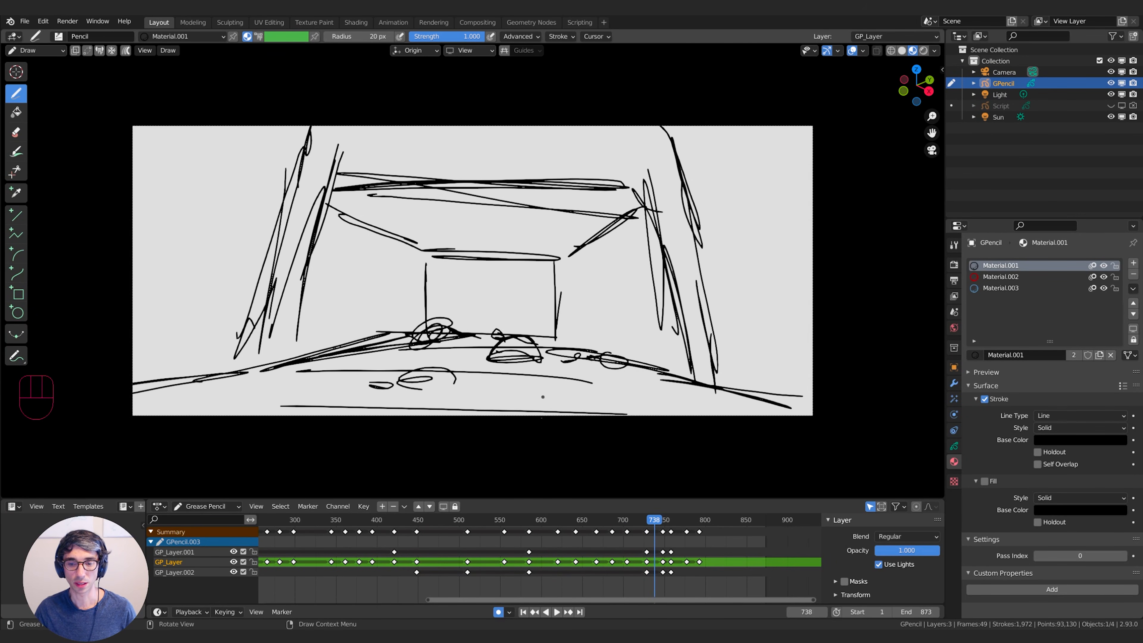
click(648, 532)
key(shift+d)
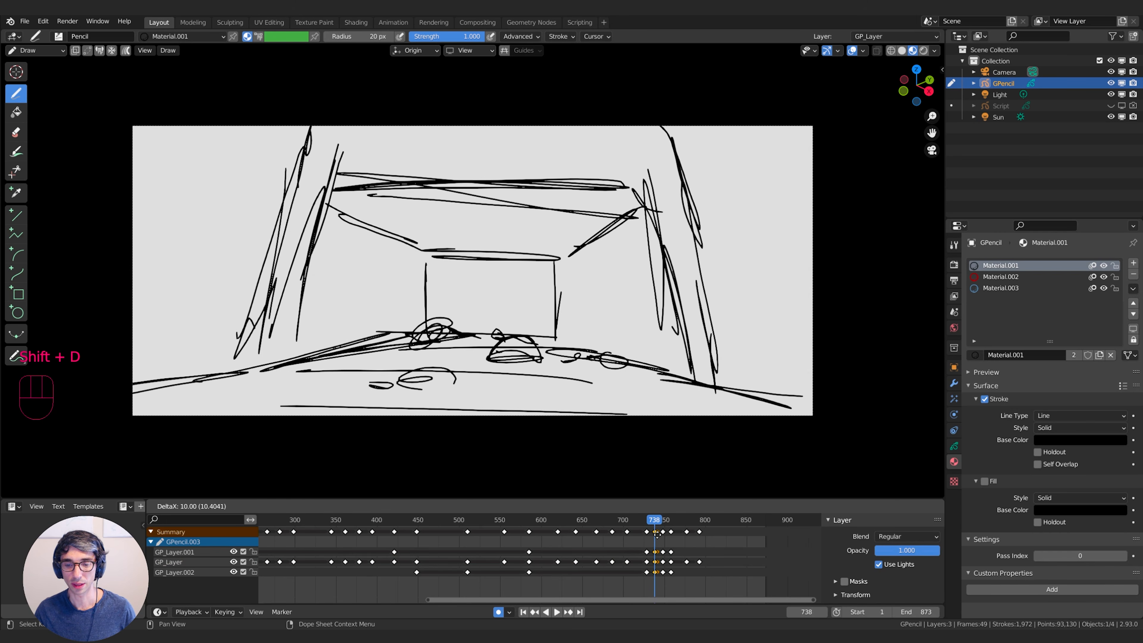
click(657, 534)
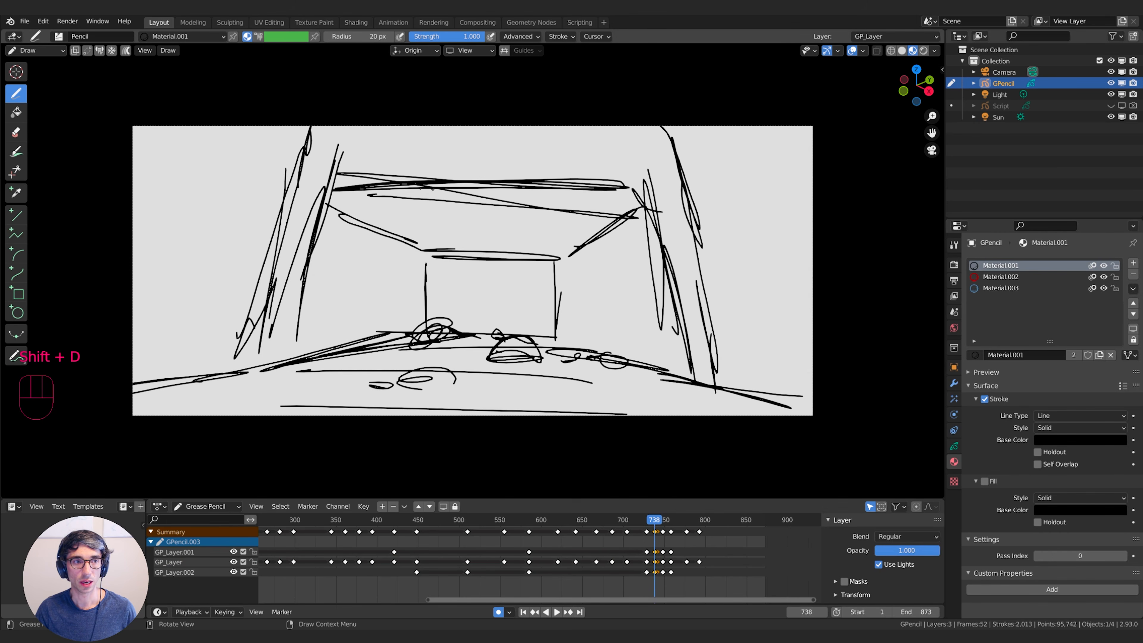
key(q)
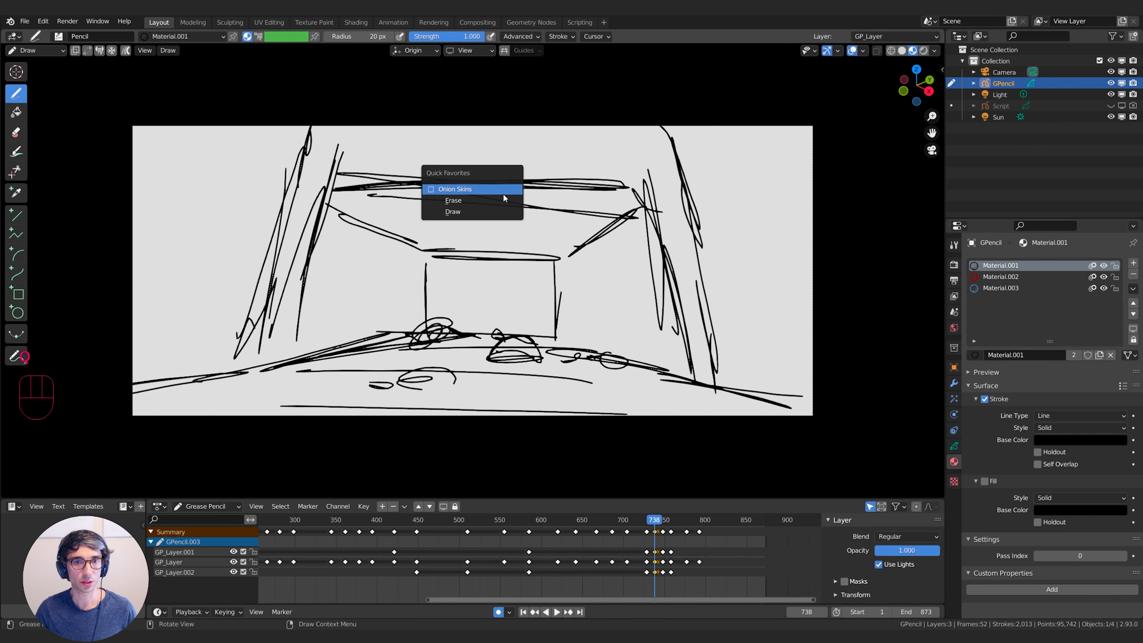
click(463, 203)
Duplicate the open-gate keyframes from frame 728 to frame 744, after the closed-gate drawing
mouse_move(656, 531)
mouse_down()
mouse_move(667, 531)
mouse_move(655, 533)
mouse_up()
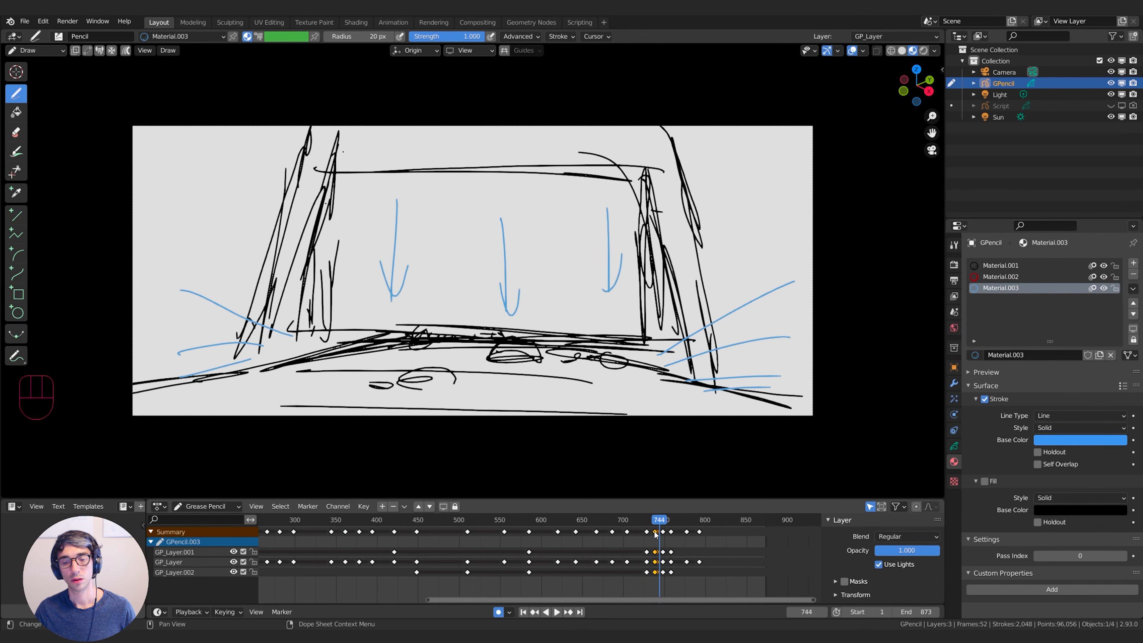
scroll(664, 562, up, 7)
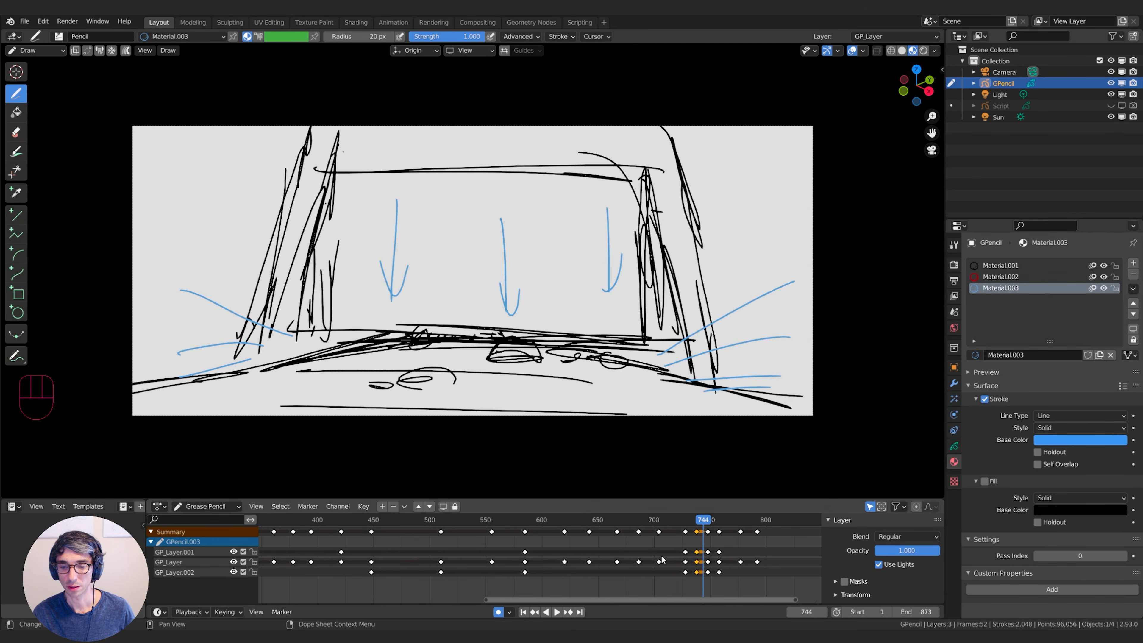
middle_drag(675, 566, 525, 565)
scroll(508, 568, up, 5)
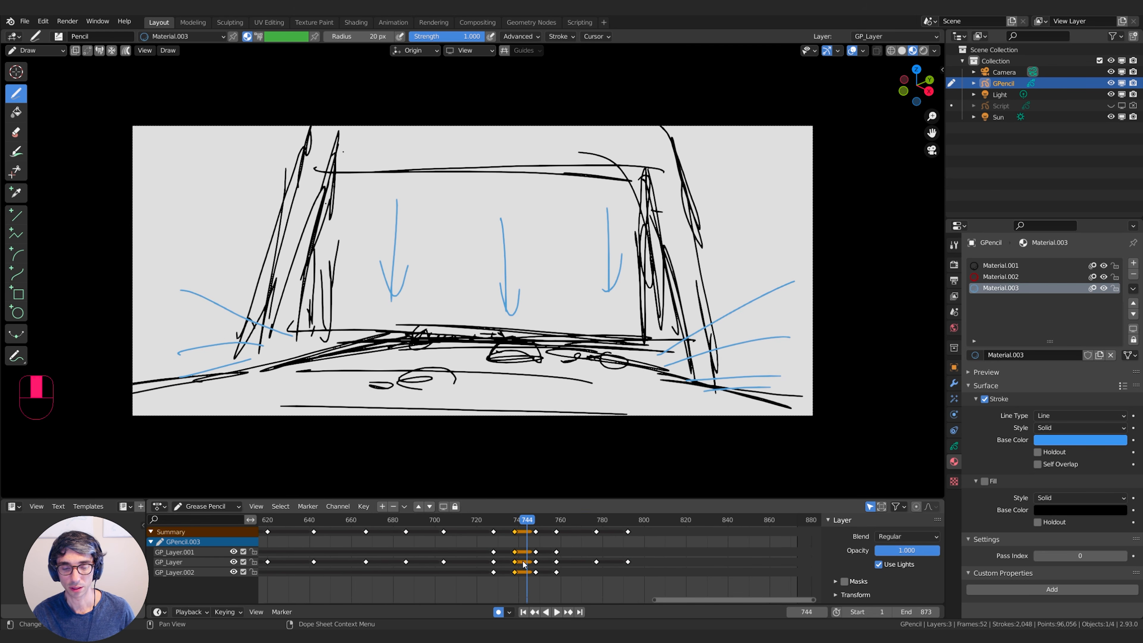
click(494, 533)
key(shift+d)
click(515, 520)
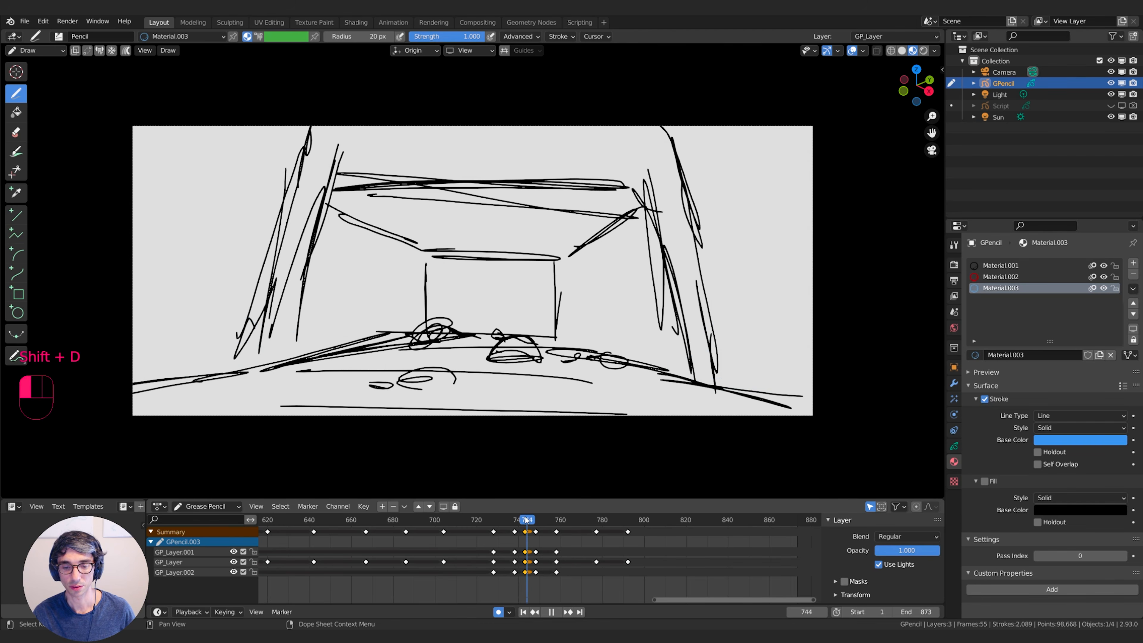
drag(515, 520, 503, 520)
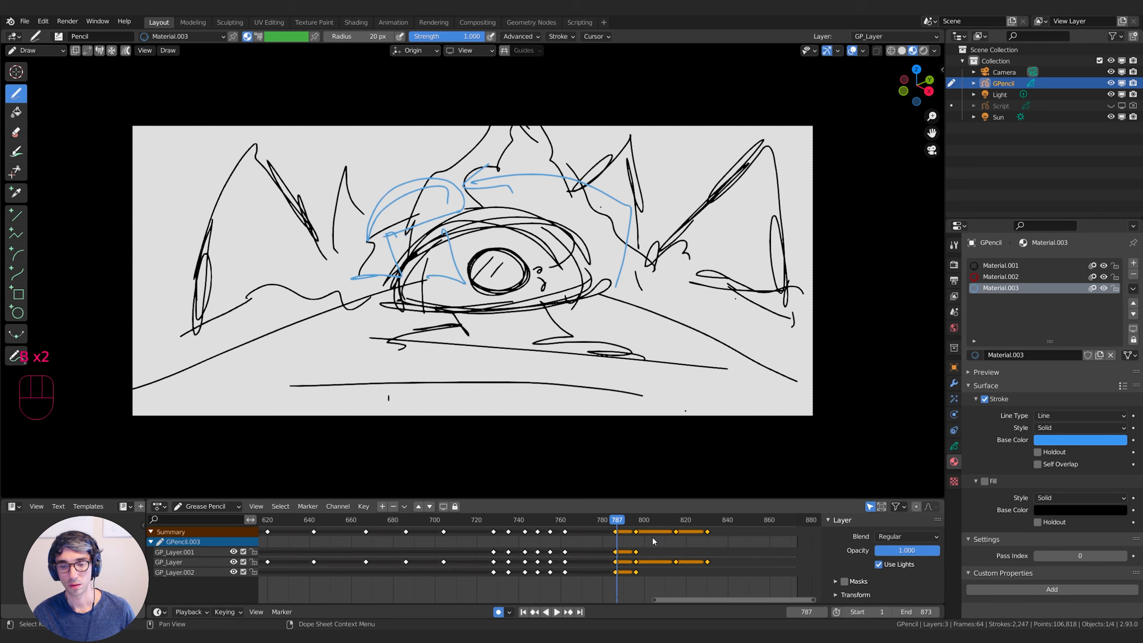
Move the block of keyframes starting at frame 787 earlier to about frame 771 and play back the sequence
key(g)
click(621, 542)
click(568, 521)
key(space)
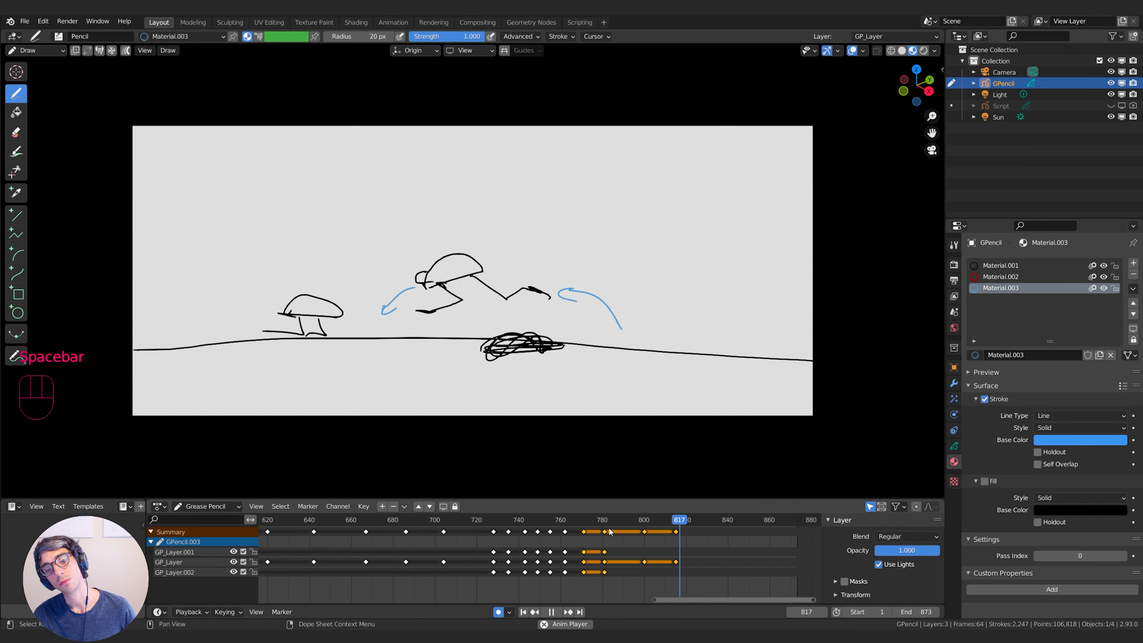
key(space)
key(space)
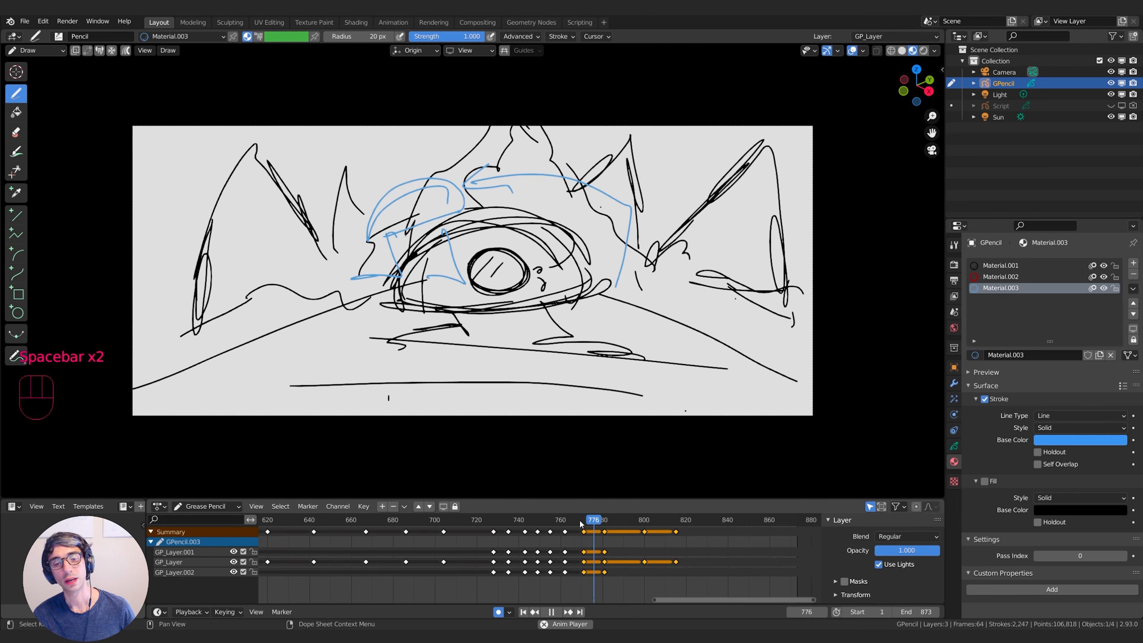
key(space)
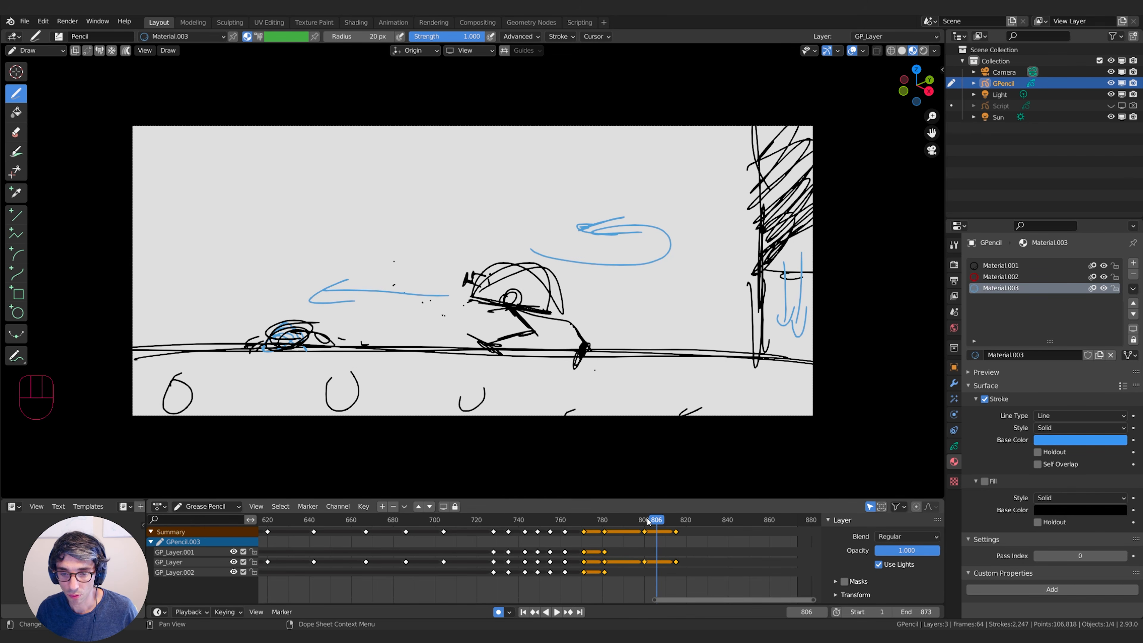
Delete the last two drawings' keyframes, at frame 800 and about frame 815, and start a new empty drawing at frame 800
drag(649, 521, 644, 519)
key(space)
click(651, 543)
click(633, 521)
click(645, 533)
key(x)
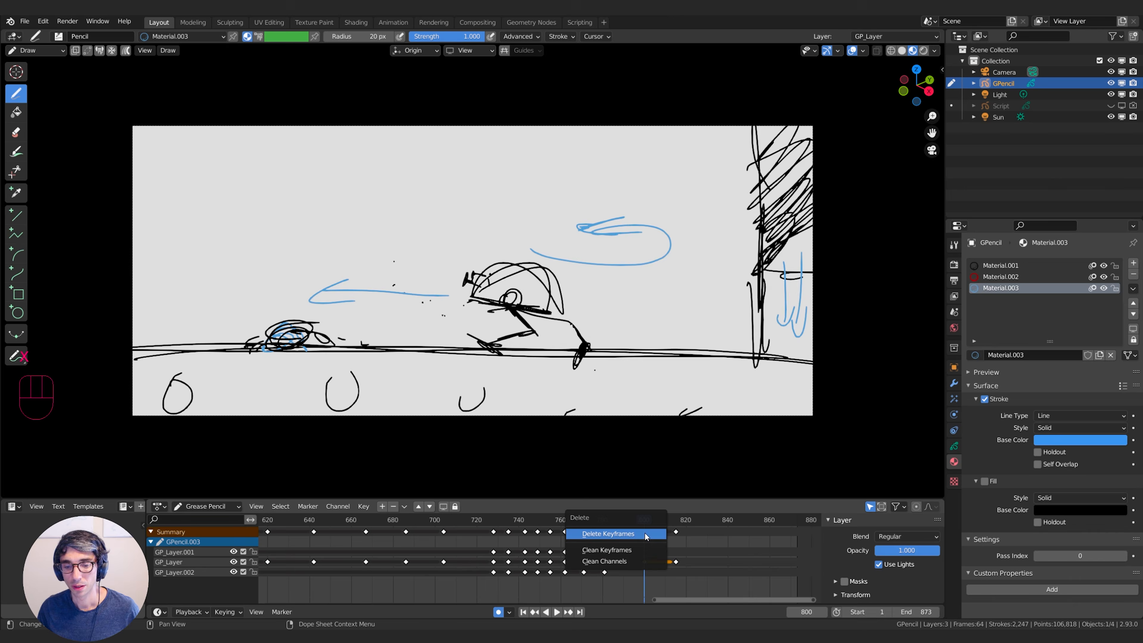
click(645, 533)
key(x)
click(674, 533)
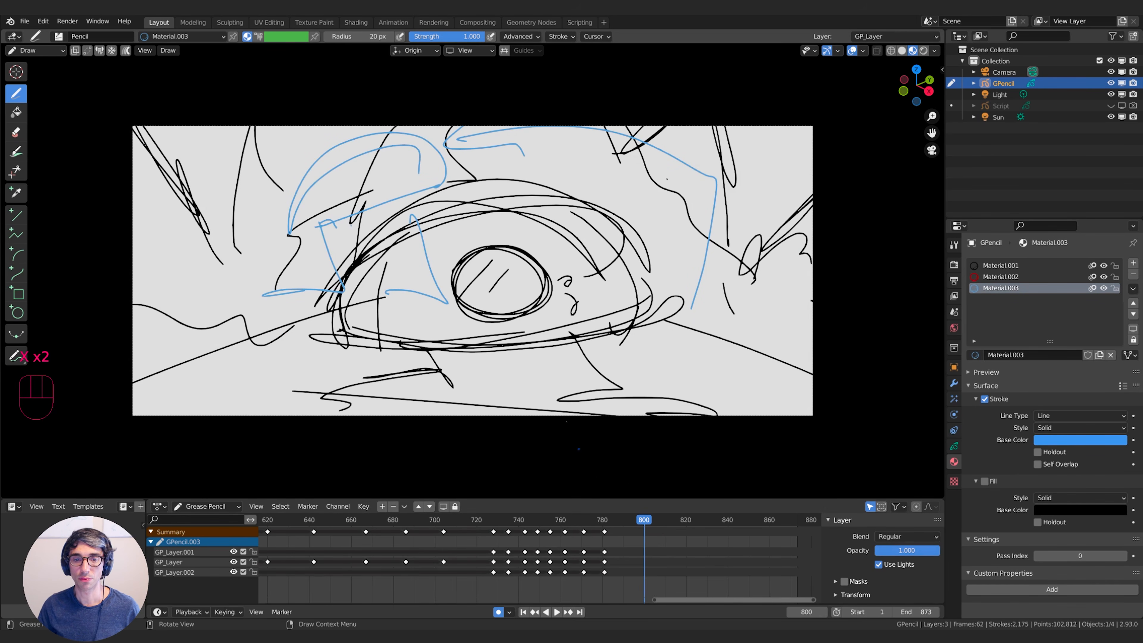
click(450, 284)
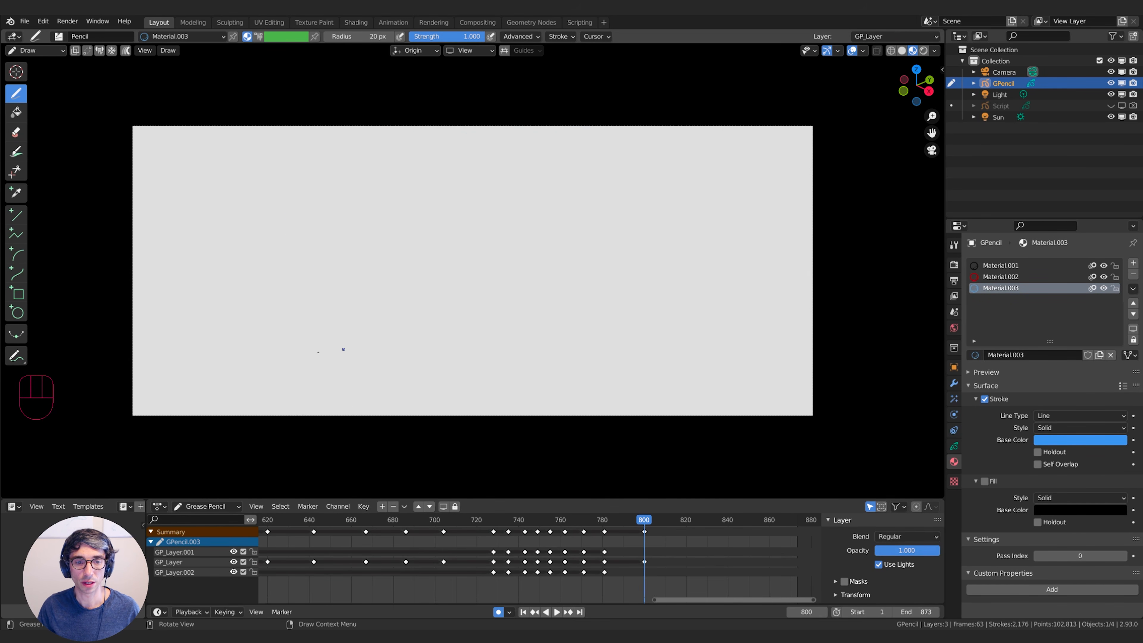
click(335, 264)
drag(334, 300, 333, 305)
drag(343, 173, 304, 318)
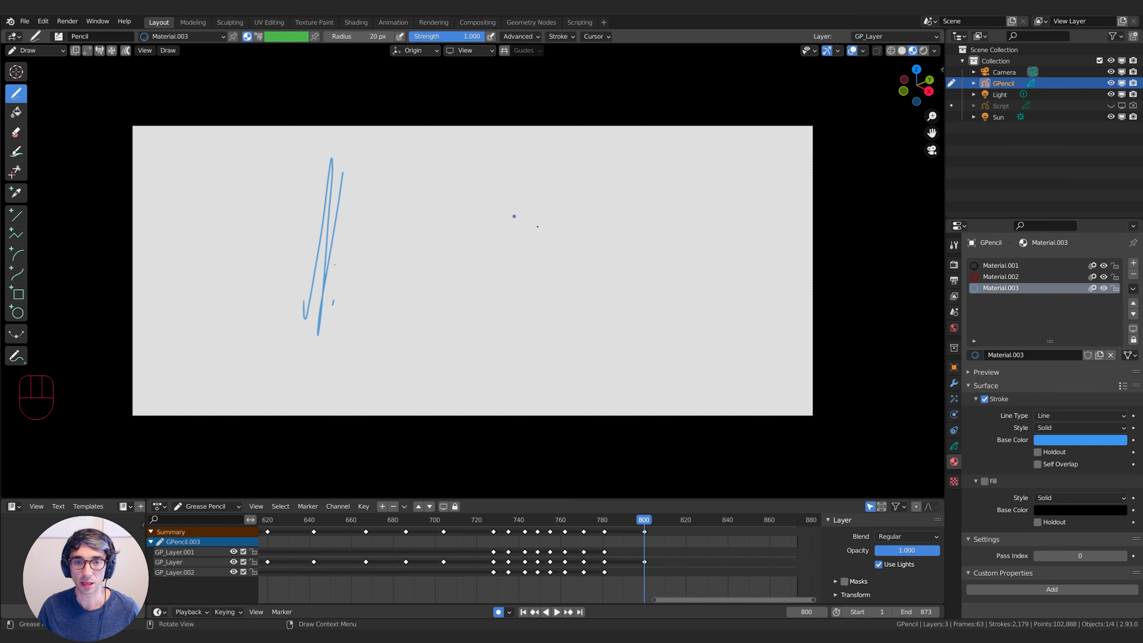
key(ctrl+z)
Sketch the gate in black at frame 800, with slanted posts on both sides and a heavy crossbar between them
click(993, 266)
drag(362, 135, 328, 316)
drag(668, 144, 683, 176)
drag(694, 224, 689, 300)
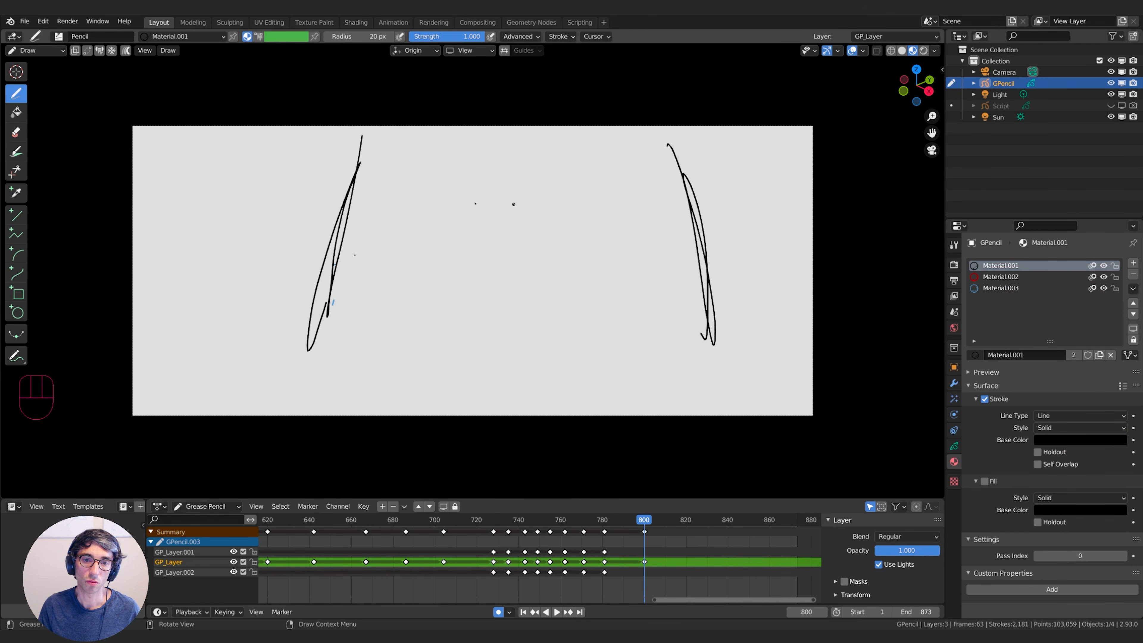
mouse_move(514, 204)
mouse_down()
mouse_move(362, 200)
mouse_move(362, 128)
mouse_up()
drag(643, 145, 675, 202)
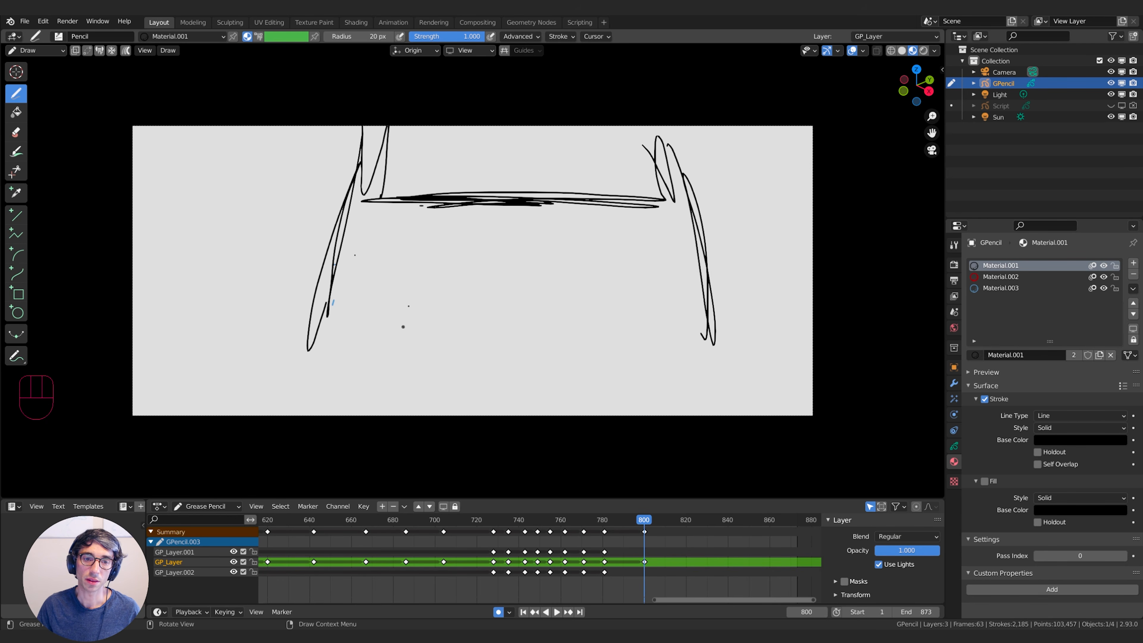
Add the gate's inner depth lines, the one-eyed robot running out along the belt, and a blue curved arrow at frame 800
drag(379, 203, 460, 243)
drag(656, 205, 626, 239)
mouse_move(419, 241)
mouse_down()
mouse_move(606, 246)
mouse_move(677, 199)
mouse_up()
drag(460, 255, 459, 344)
drag(609, 260, 602, 338)
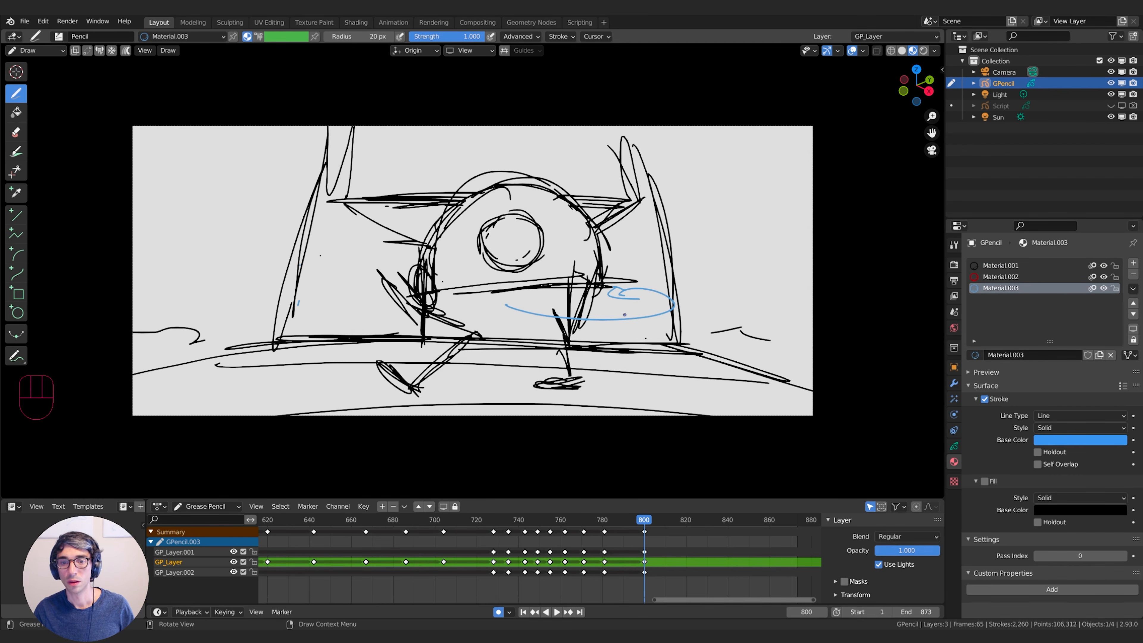
Start a new black drawing at frame 814 and sketch the gate interior with slanted beams, a crossbar, the belt and feet at the top
drag(644, 521, 673, 521)
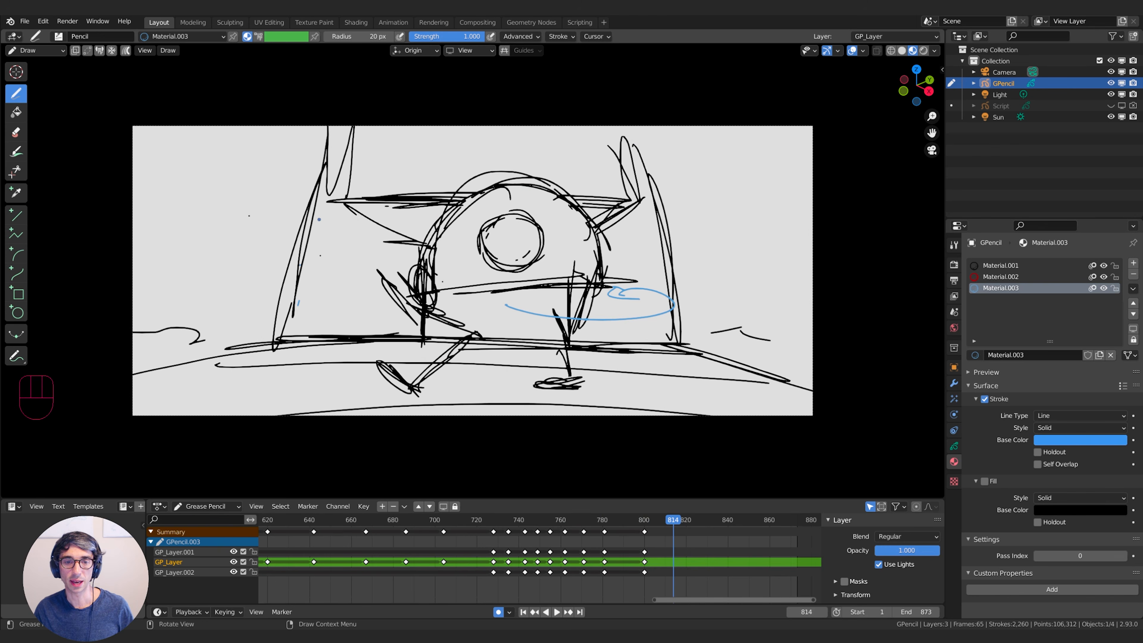
key(u)
click(481, 203)
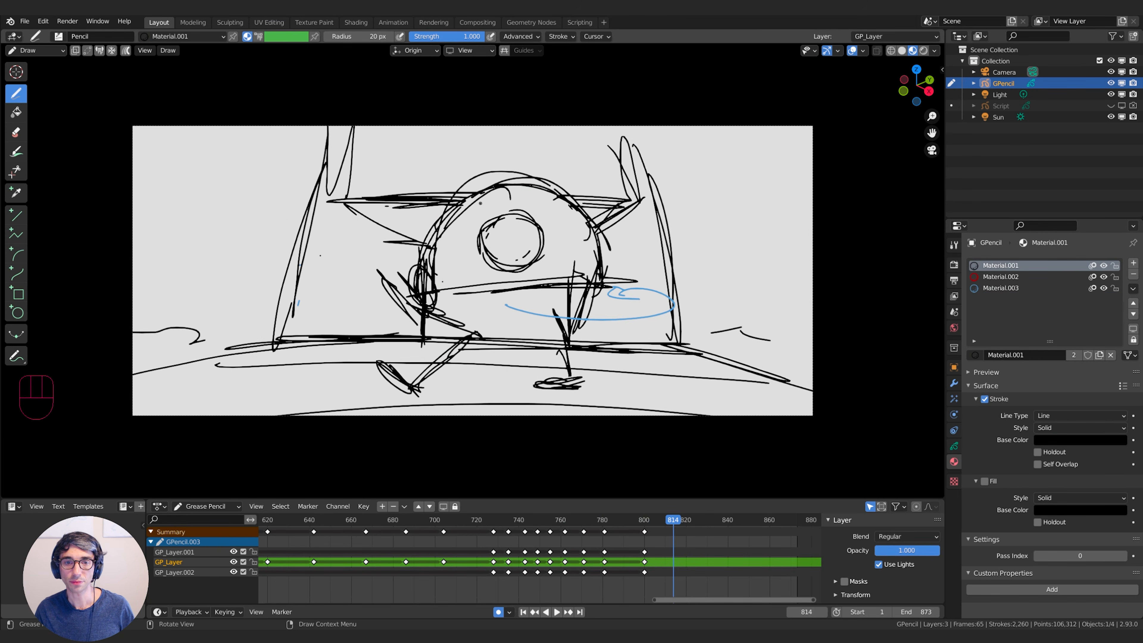
key(i)
click(491, 189)
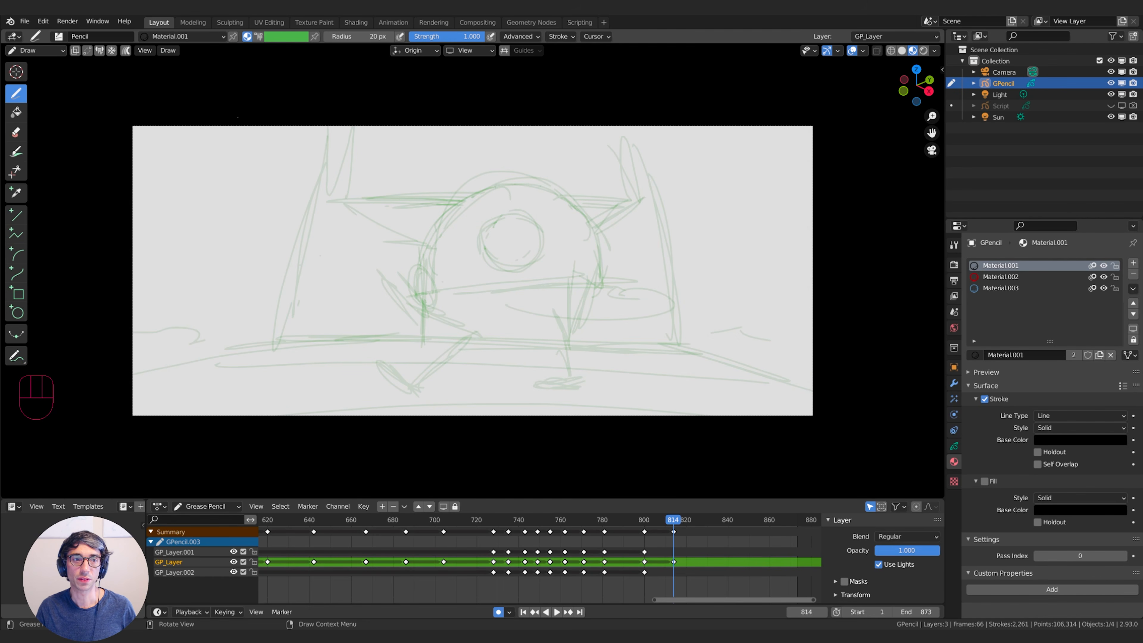
mouse_move(178, 128)
mouse_down()
mouse_move(284, 218)
mouse_move(279, 246)
mouse_move(243, 180)
mouse_up()
mouse_move(744, 156)
mouse_down()
mouse_move(689, 252)
mouse_move(721, 167)
mouse_up()
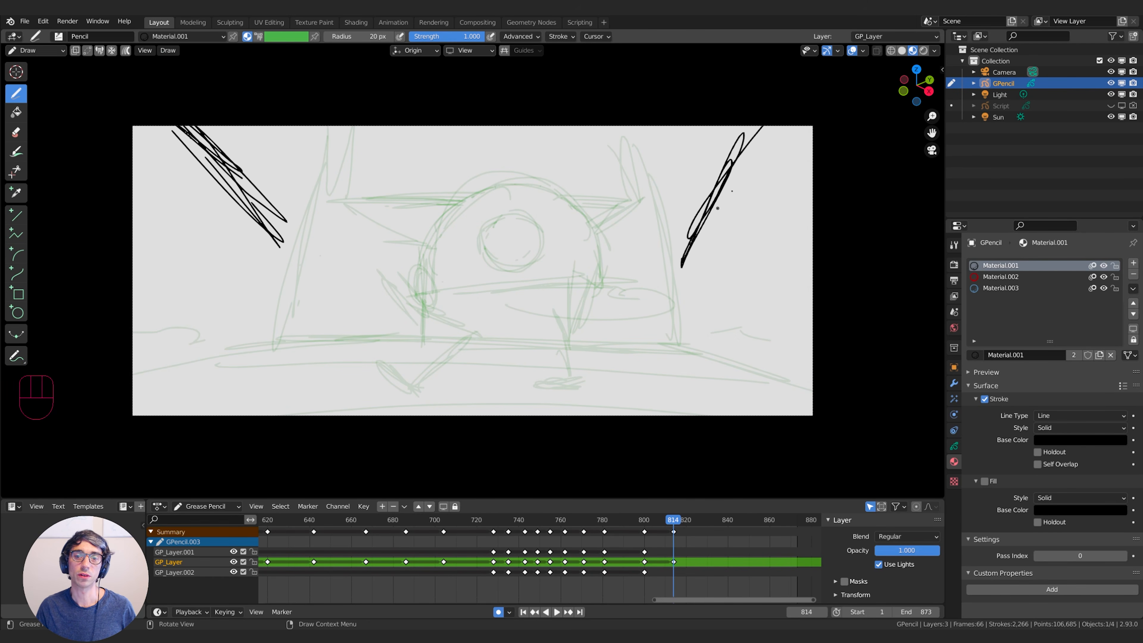
mouse_move(670, 238)
mouse_down()
mouse_move(810, 135)
mouse_move(701, 200)
mouse_up()
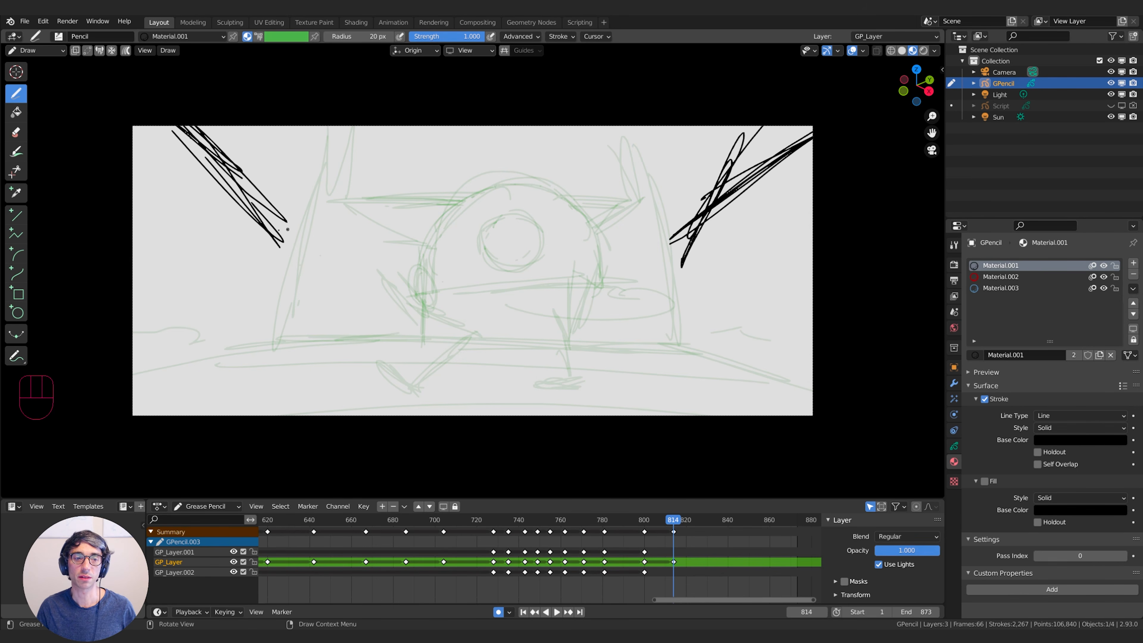
drag(300, 230, 386, 228)
drag(386, 227, 436, 225)
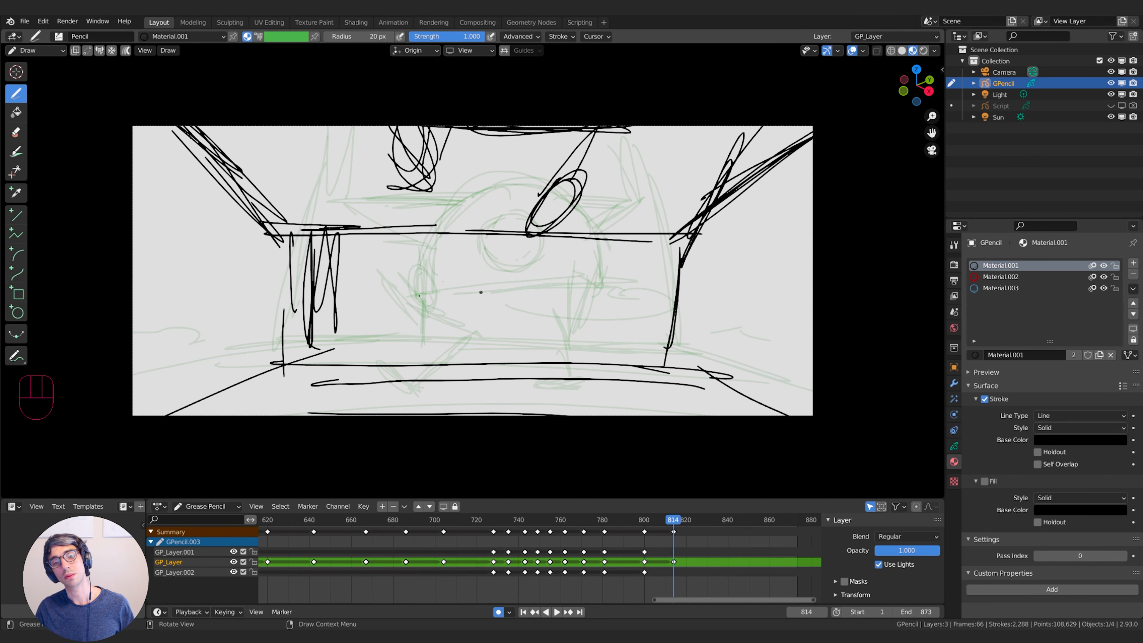
Start a new drawing at frame 826 and sketch the receding belt with the small robot running inside a wide gate frame
drag(682, 521, 702, 521)
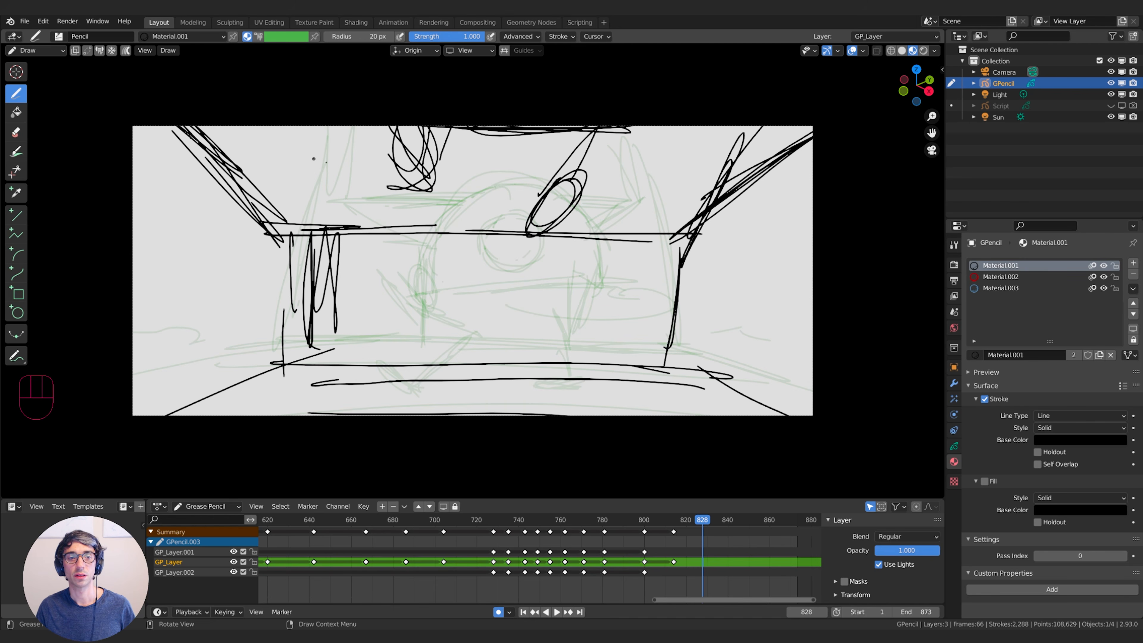
key(Left)
key(Left)
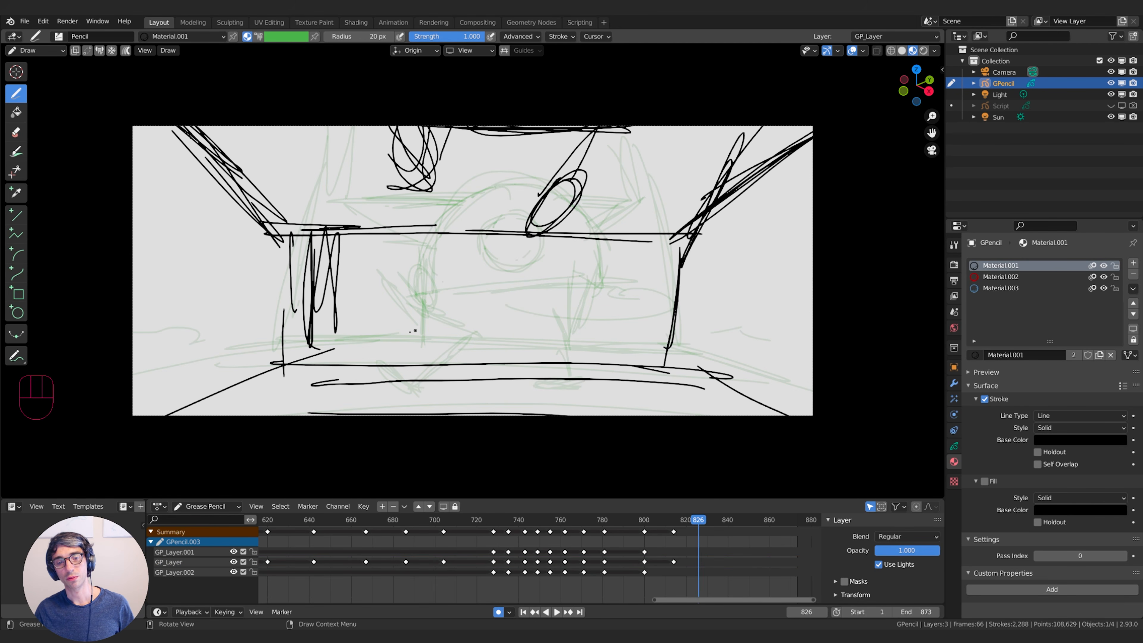
mouse_move(454, 305)
mouse_down()
mouse_move(521, 285)
mouse_move(806, 458)
mouse_up()
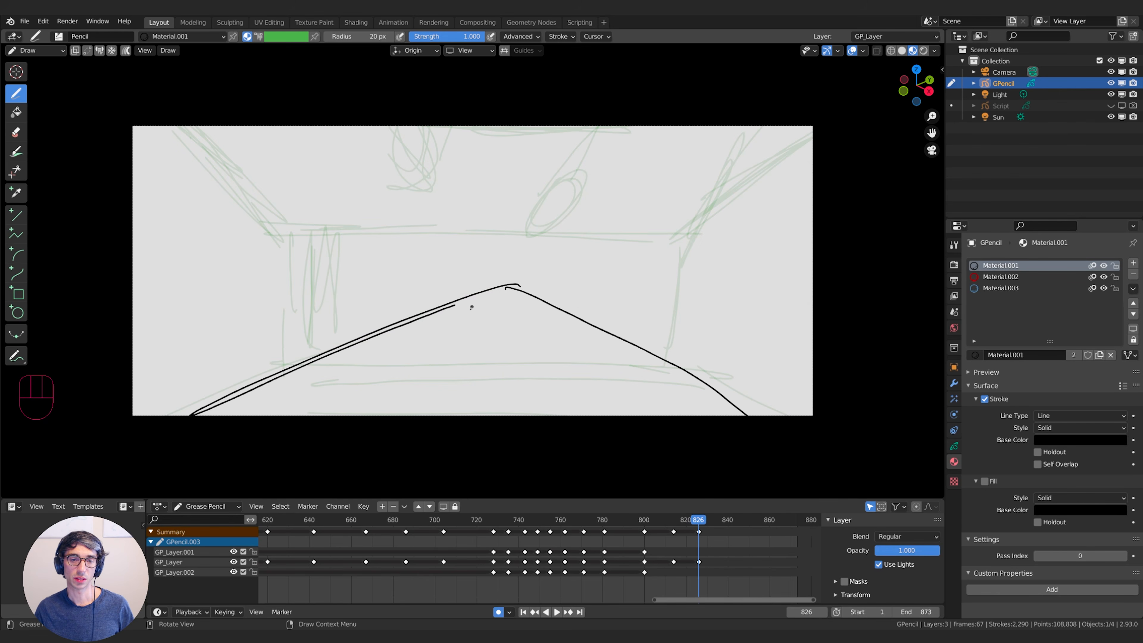
mouse_move(472, 308)
mouse_down()
mouse_move(539, 320)
mouse_move(463, 316)
mouse_move(504, 311)
mouse_up()
mouse_move(558, 323)
mouse_down()
mouse_move(456, 315)
mouse_move(544, 337)
mouse_up()
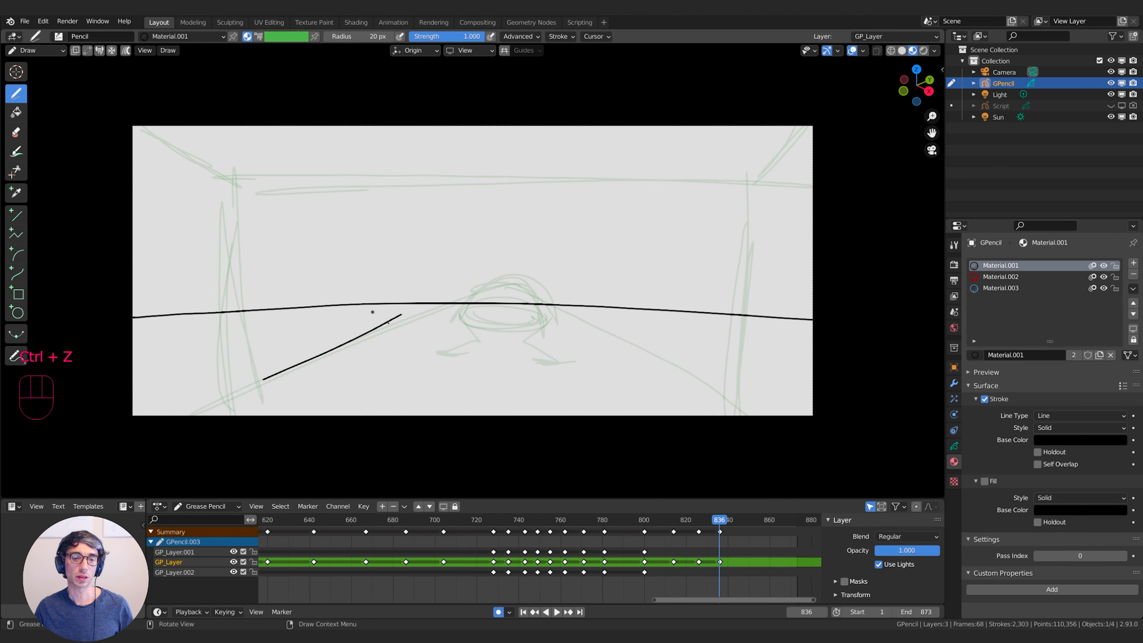
Undo the diagonal stroke at frame 836, redraw lines below the curved horizon, and review the drawings around frame 829
key(ctrl+z)
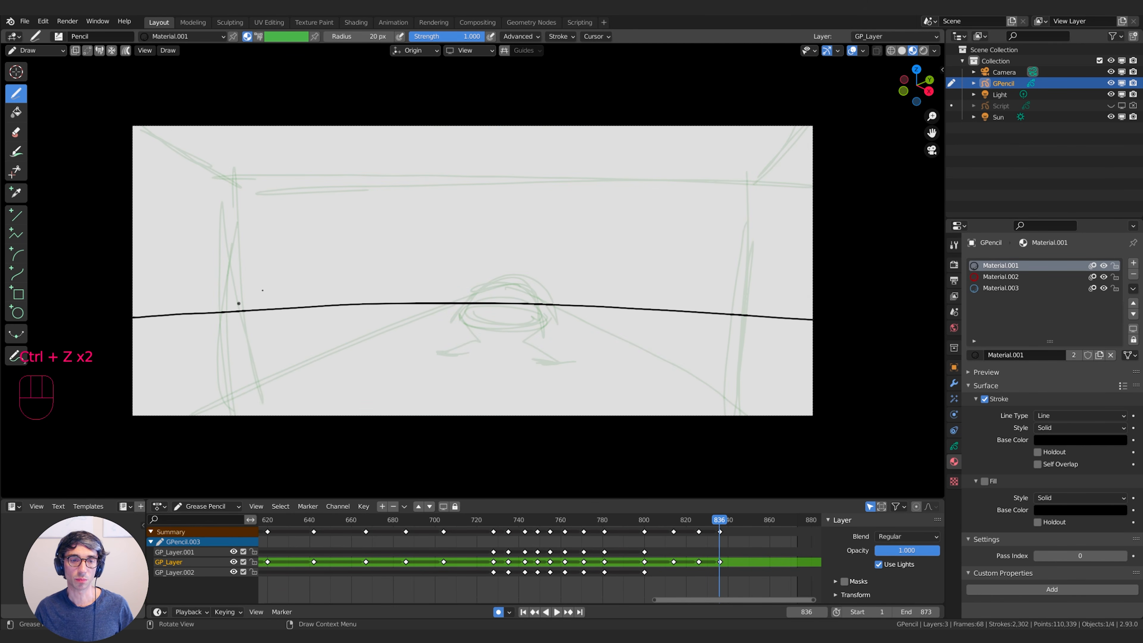
mouse_move(193, 279)
mouse_down()
mouse_move(252, 361)
mouse_move(540, 405)
mouse_move(758, 368)
mouse_up()
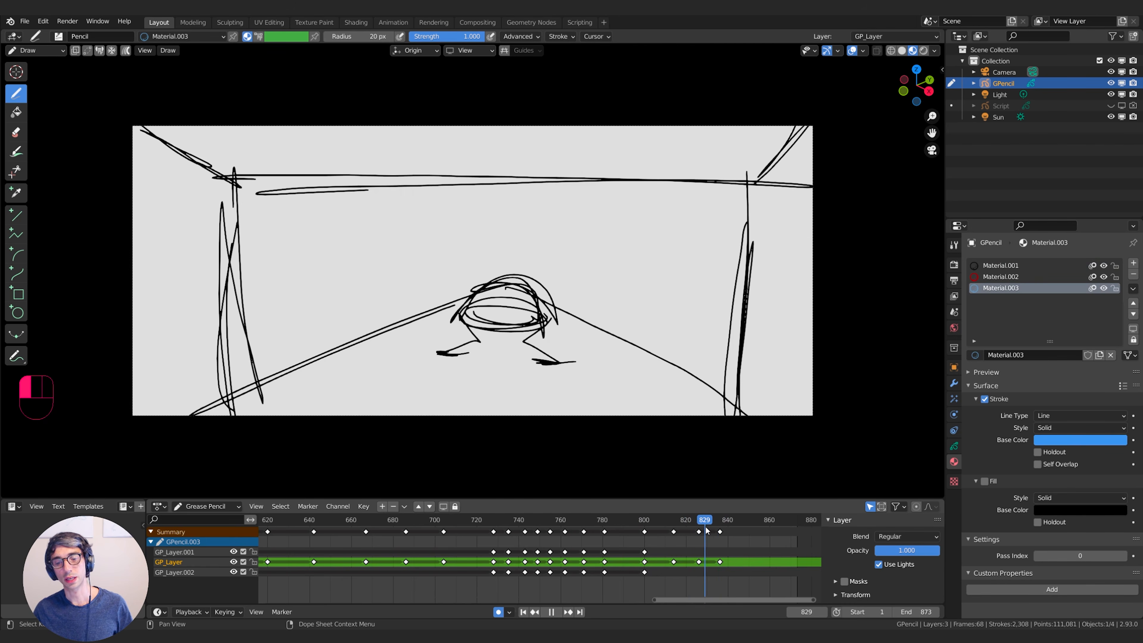
mouse_move(706, 532)
mouse_down()
mouse_move(722, 534)
mouse_move(704, 535)
mouse_up()
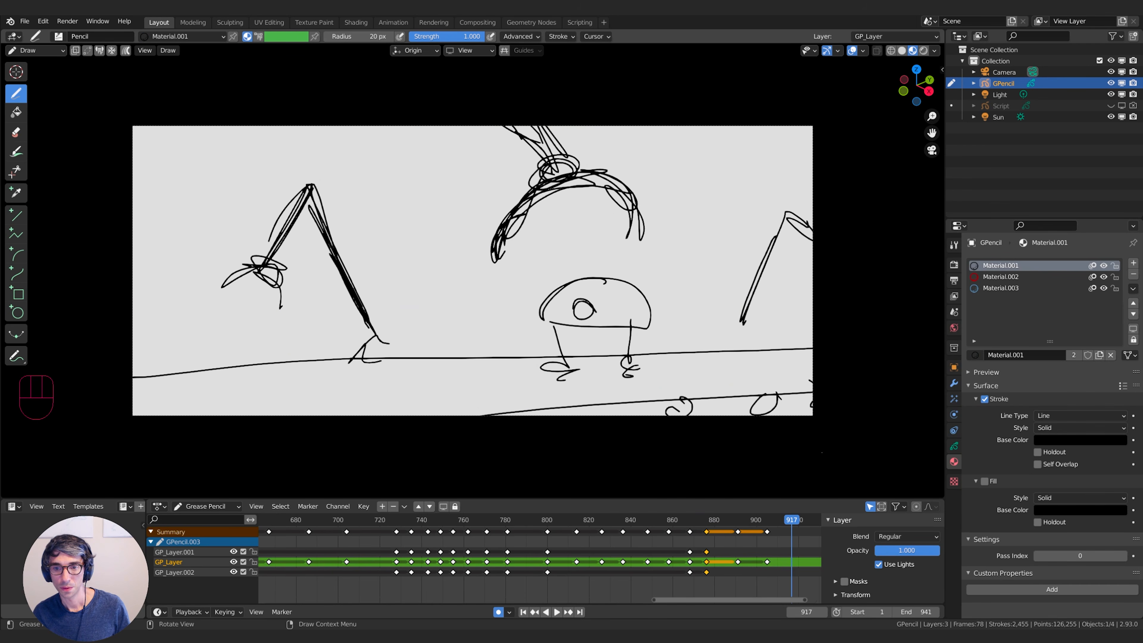
Play back the storyboard from about frame 787 through the final shots to check the timing
drag(684, 599, 725, 581)
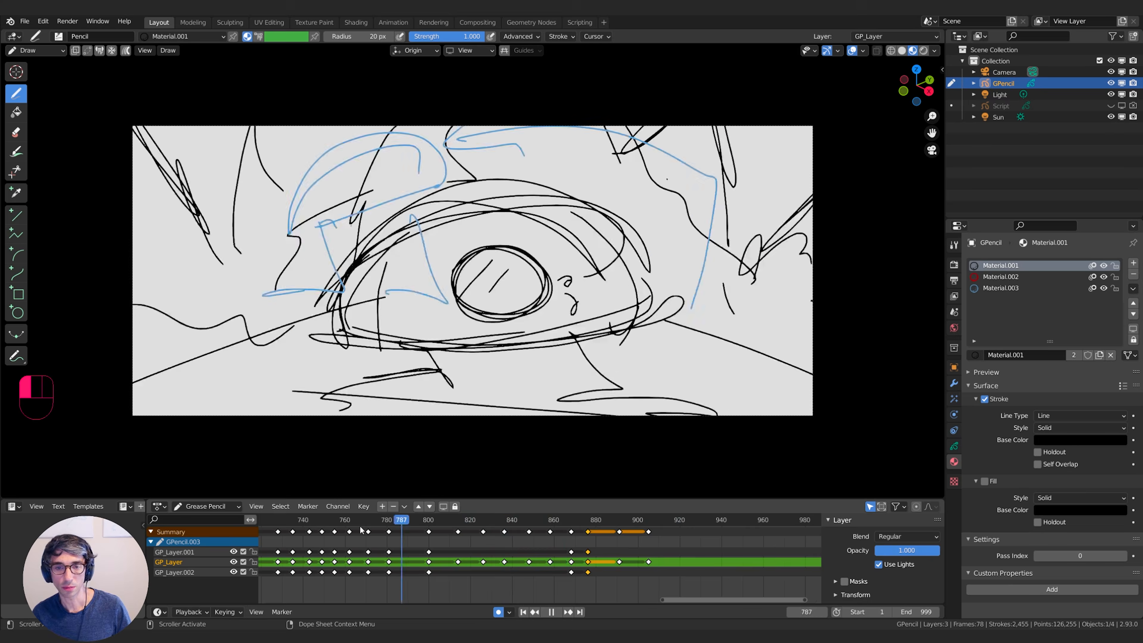
key(space)
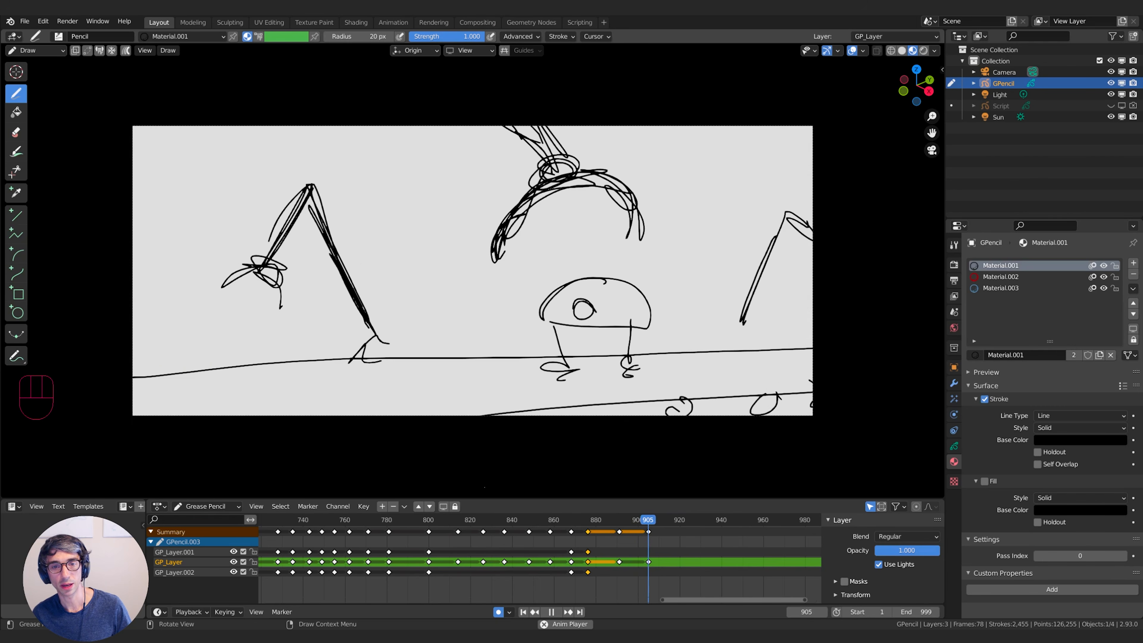
key(space)
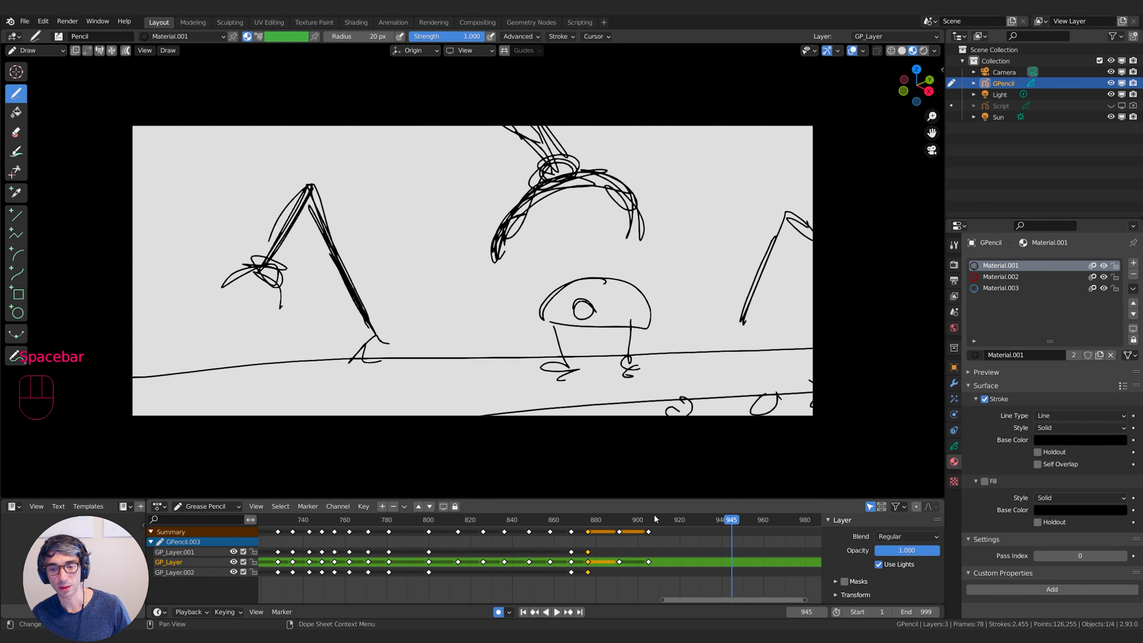
Start a new drawing at frame 920 and sketch the converging belt with the robot in a small distant gate, flanked by curved arms
drag(656, 519, 681, 518)
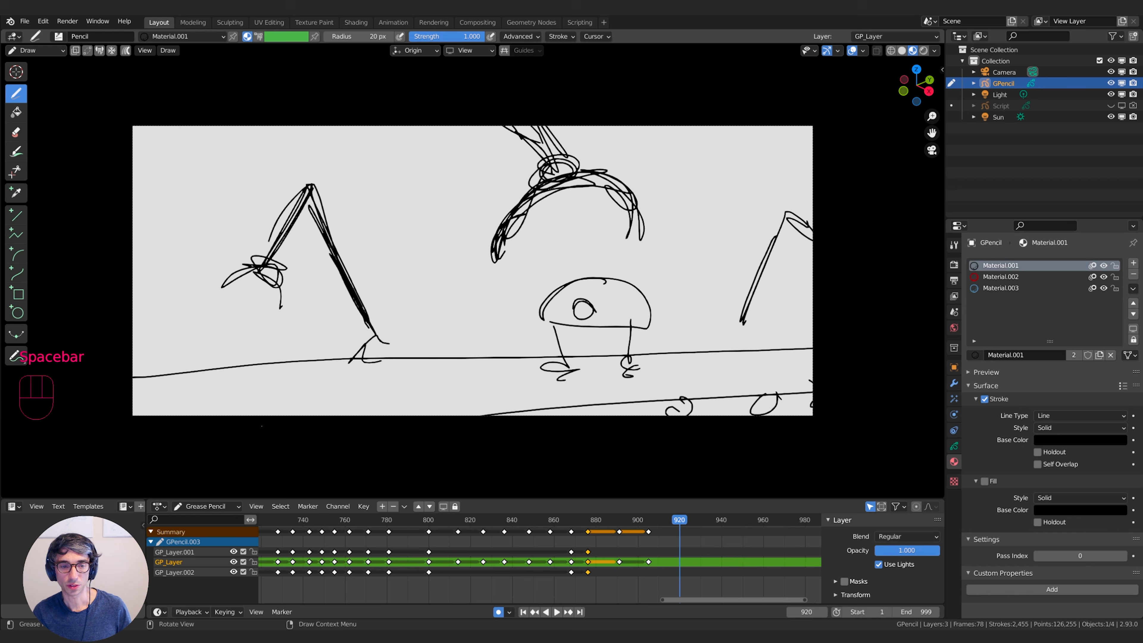
mouse_move(259, 416)
mouse_down()
mouse_move(501, 335)
mouse_move(703, 417)
mouse_up()
mouse_move(487, 328)
mouse_down()
mouse_move(493, 336)
mouse_move(481, 285)
mouse_move(551, 332)
mouse_move(527, 329)
mouse_move(553, 314)
mouse_move(470, 348)
mouse_up()
mouse_move(454, 344)
mouse_down()
mouse_move(462, 235)
mouse_move(486, 264)
mouse_up()
drag(559, 249, 573, 373)
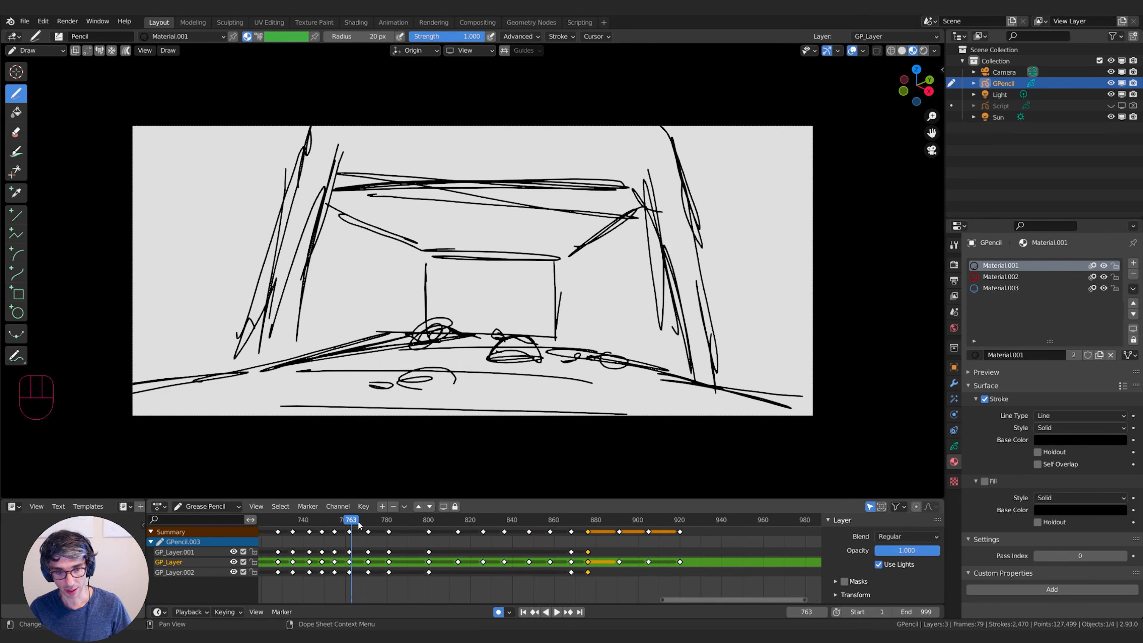
Review the earlier gate shots, and duplicate the frame 920 keyframe to frame 933
drag(359, 525, 707, 507)
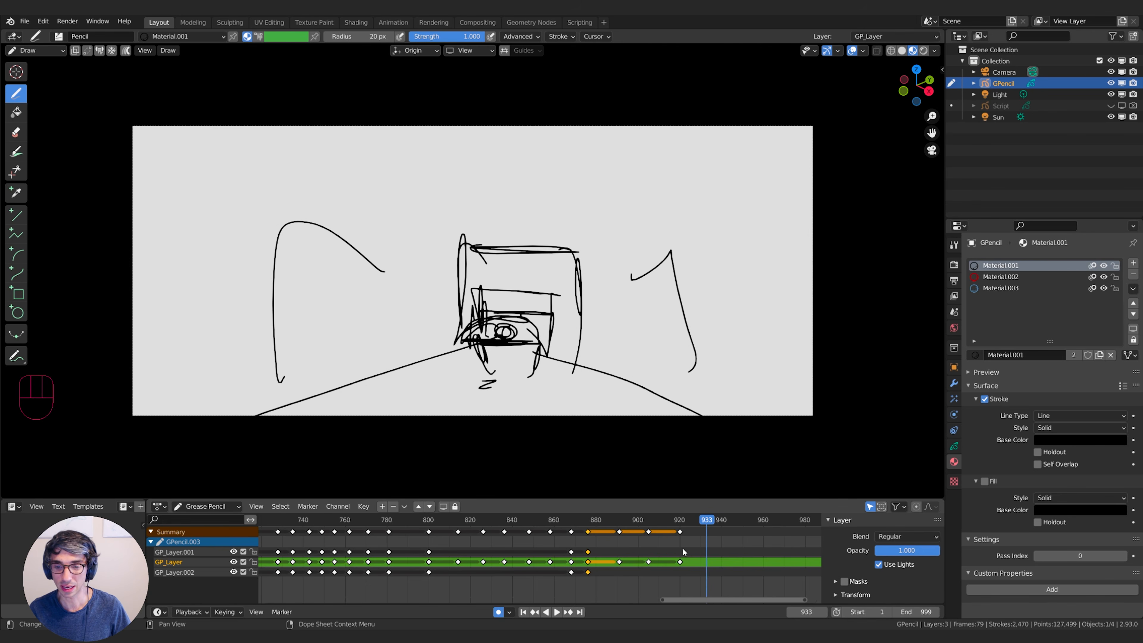
drag(694, 520, 708, 518)
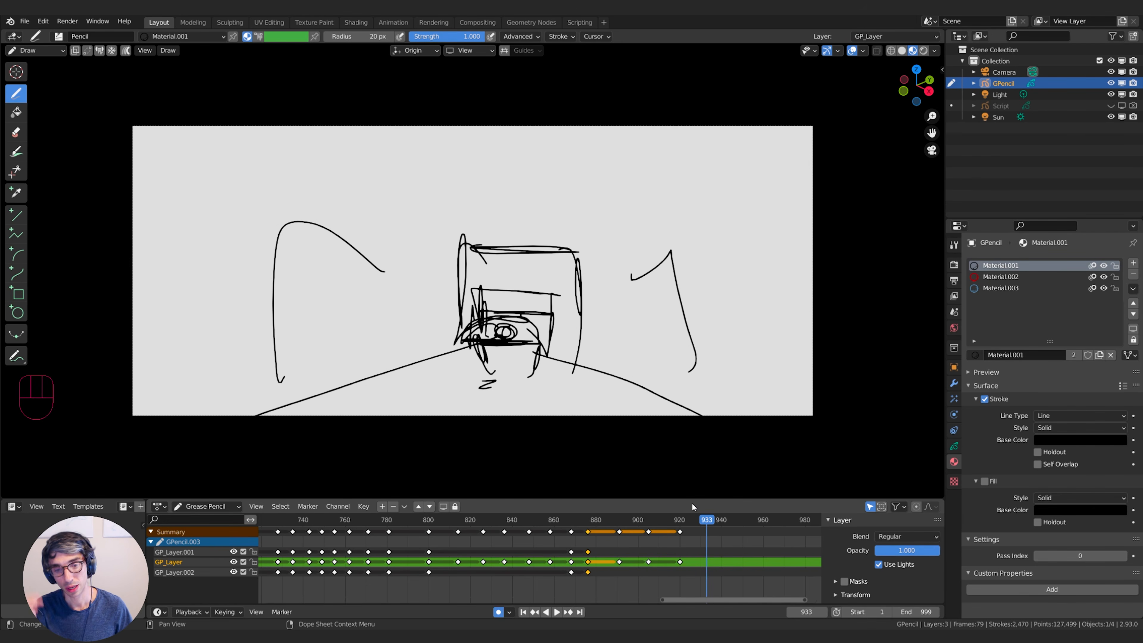
mouse_move(707, 520)
mouse_down()
mouse_move(668, 520)
mouse_move(707, 520)
mouse_up()
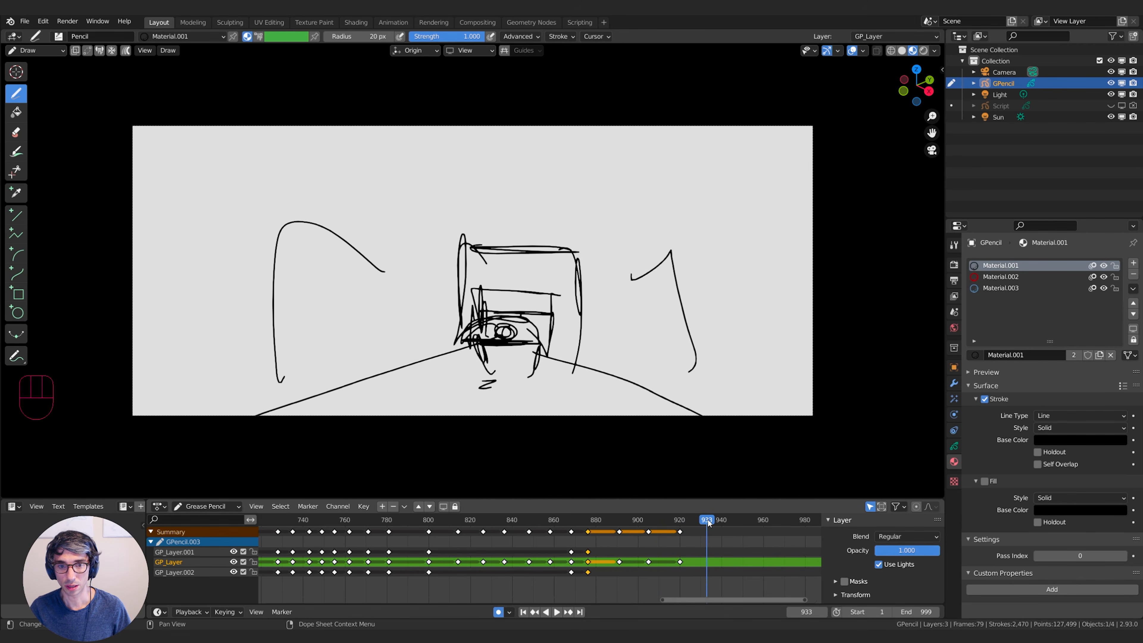
click(680, 536)
key(shift+d)
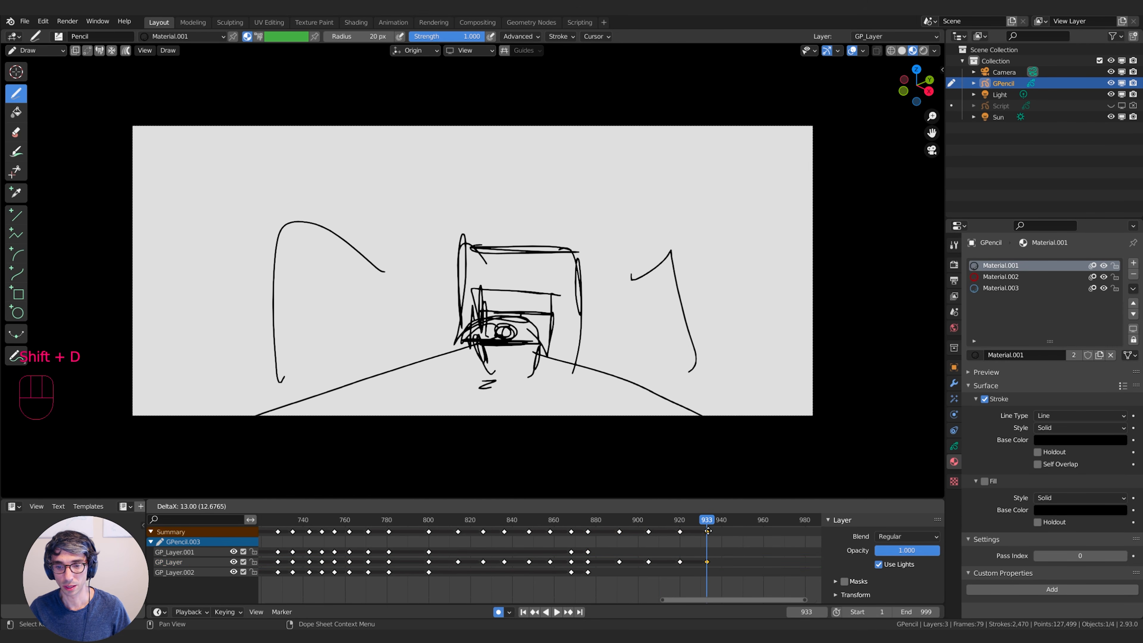
click(708, 530)
Select the robot's strokes in the duplicated drawing at frame 933 with circle select in Edit Mode
key(Tab)
key(c)
drag(529, 358, 511, 356)
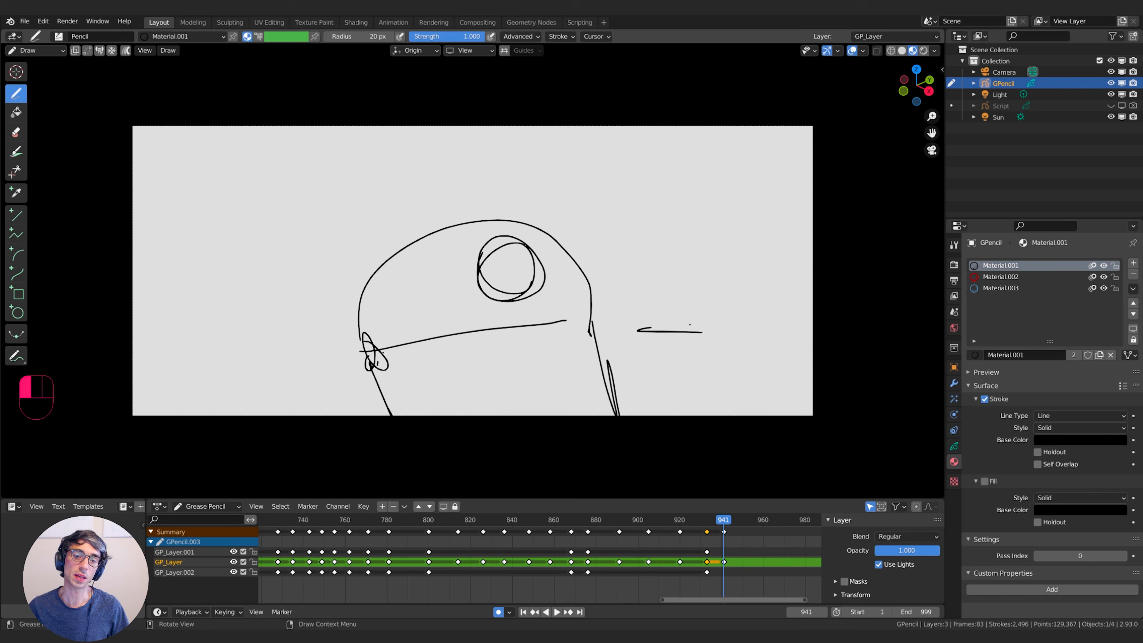
Outline the gate beside the robot's dome at frame 941 with its bottom edge, near side and double top edge
mouse_move(632, 322)
mouse_down()
mouse_move(813, 316)
mouse_move(628, 310)
mouse_up()
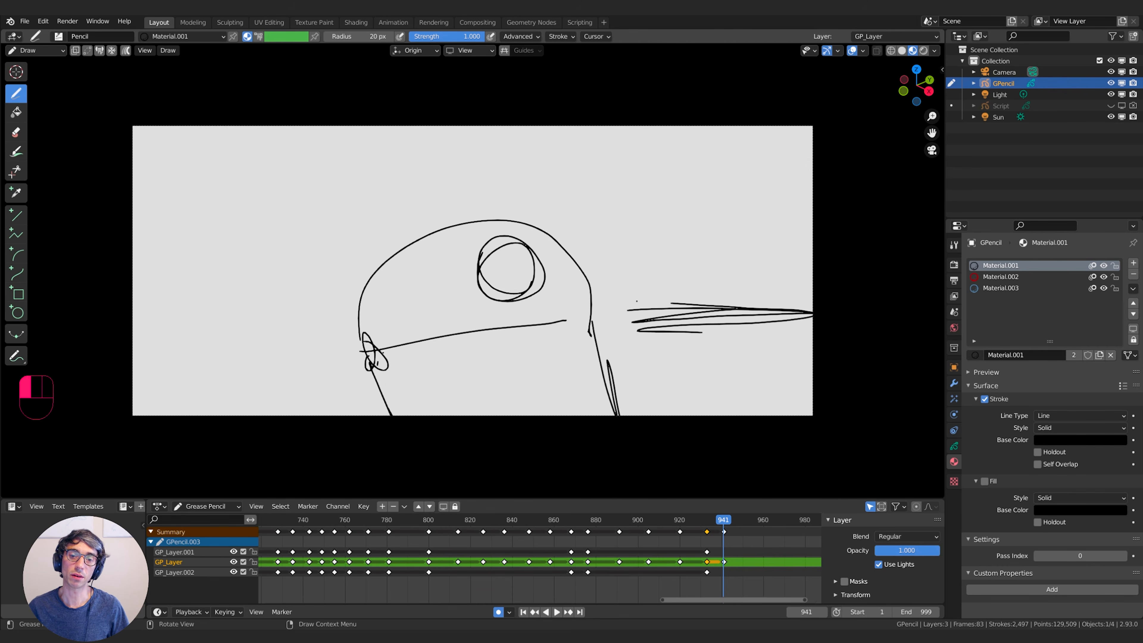
mouse_move(768, 306)
mouse_down()
mouse_move(636, 301)
mouse_move(697, 294)
mouse_up()
drag(625, 211, 628, 318)
mouse_move(603, 177)
mouse_down()
mouse_move(629, 315)
mouse_move(785, 164)
mouse_up()
drag(646, 156, 810, 158)
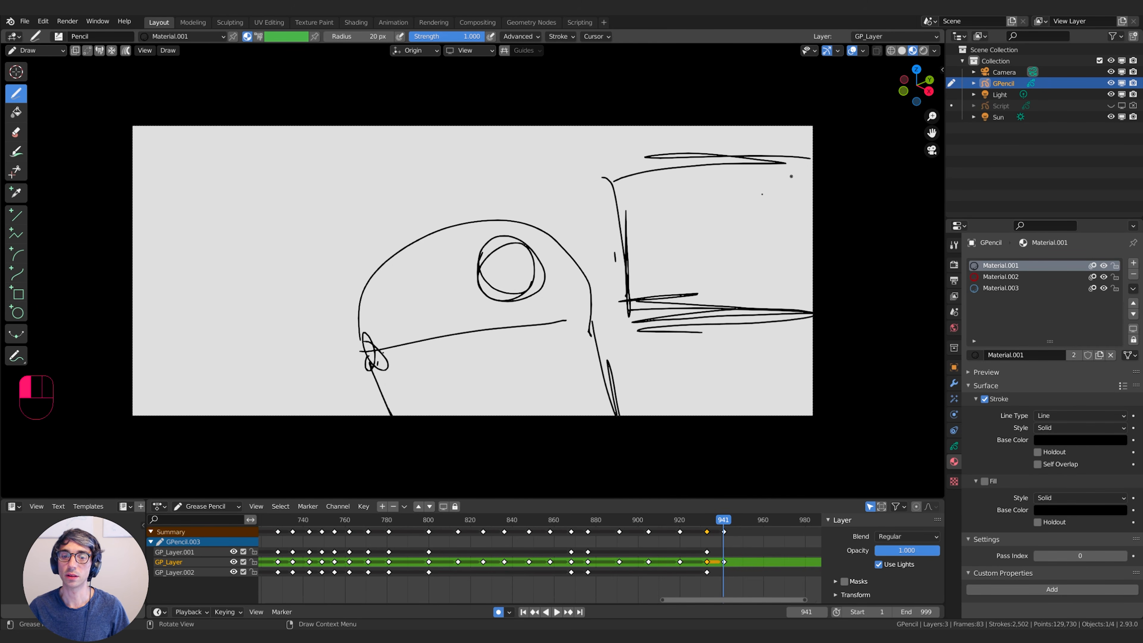
Add long vertical strokes through the gate, a base line beneath it, and outer frame lines at its upper corner
drag(685, 162, 689, 379)
drag(749, 186, 746, 345)
drag(662, 351, 782, 271)
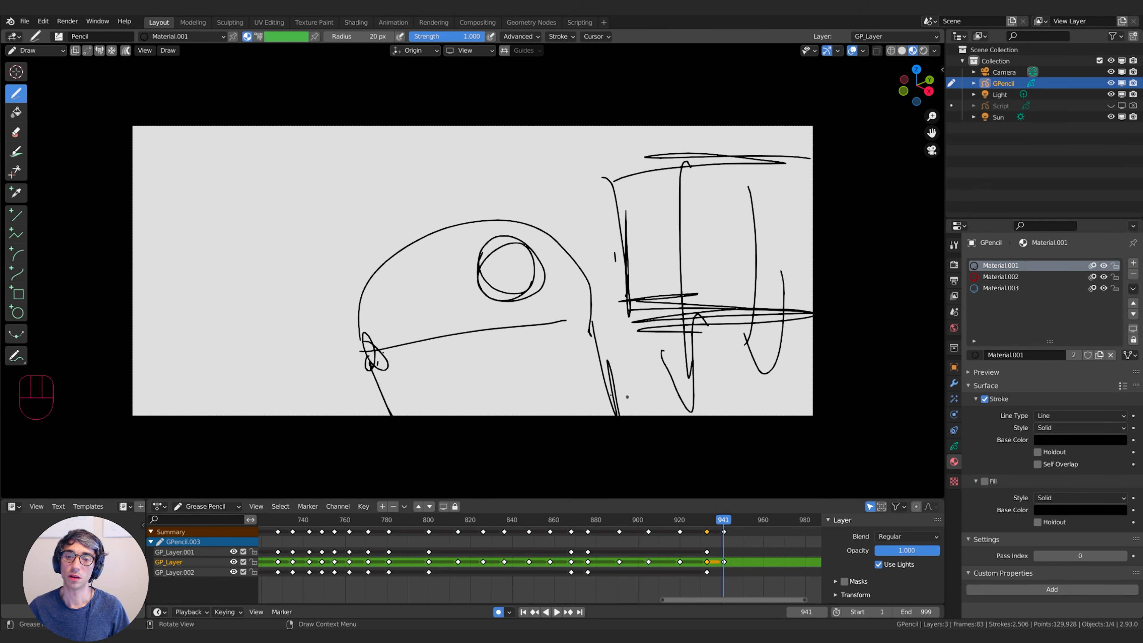
drag(605, 393, 813, 403)
drag(594, 141, 605, 231)
mouse_move(607, 212)
mouse_down()
mouse_move(601, 140)
mouse_move(741, 145)
mouse_up()
drag(655, 138, 684, 126)
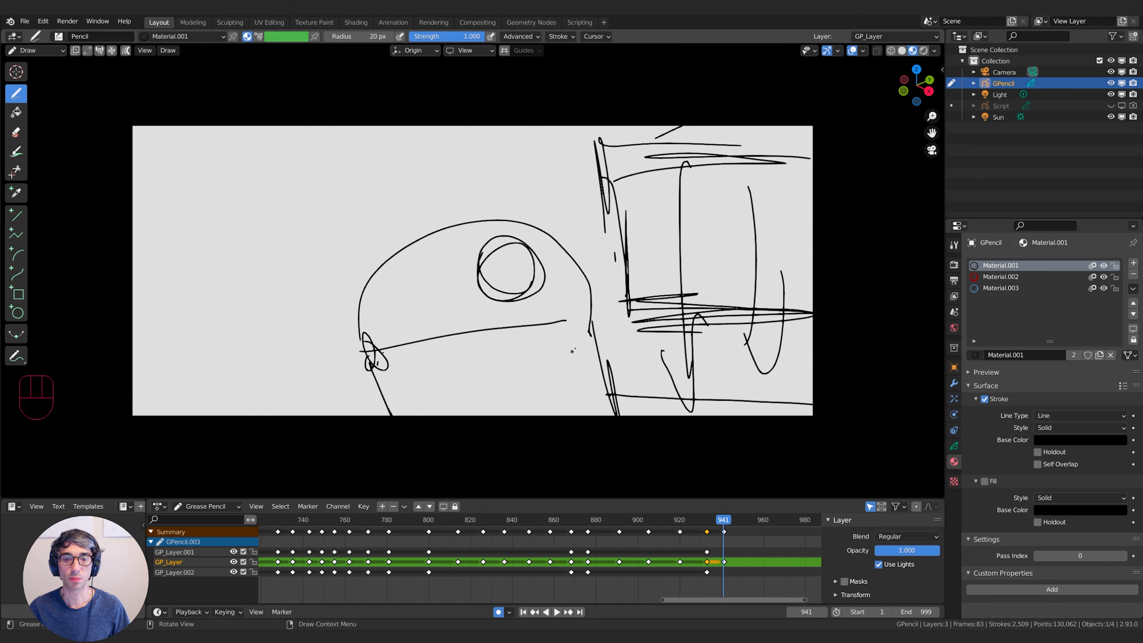
Add inner lines to the robot's legs and draw a blue motion arrow above its dome pointing toward the gate
drag(566, 316, 606, 415)
mouse_move(409, 371)
mouse_down()
mouse_move(396, 412)
mouse_move(423, 414)
mouse_up()
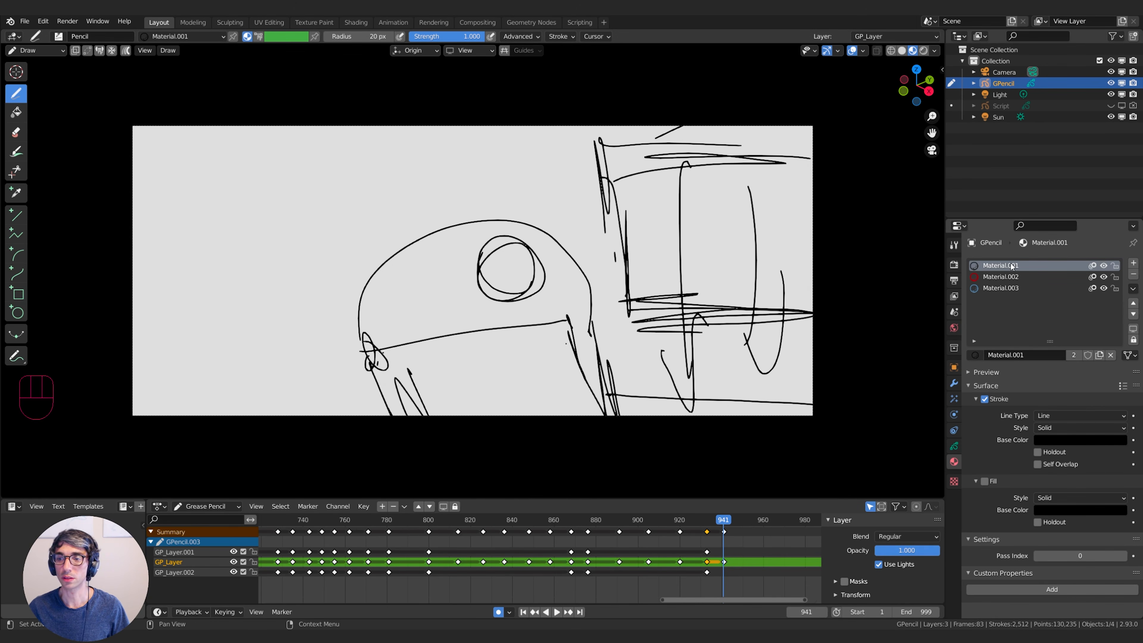
click(1004, 288)
mouse_move(373, 220)
mouse_down()
mouse_move(388, 235)
mouse_move(472, 190)
mouse_up()
mouse_move(445, 186)
mouse_down()
mouse_move(495, 184)
mouse_move(474, 203)
mouse_up()
At frame 951, use black Material.001 to draw two vertical lines above the robot's dome and a long slanted gate edge beside its top
drag(729, 527, 745, 522)
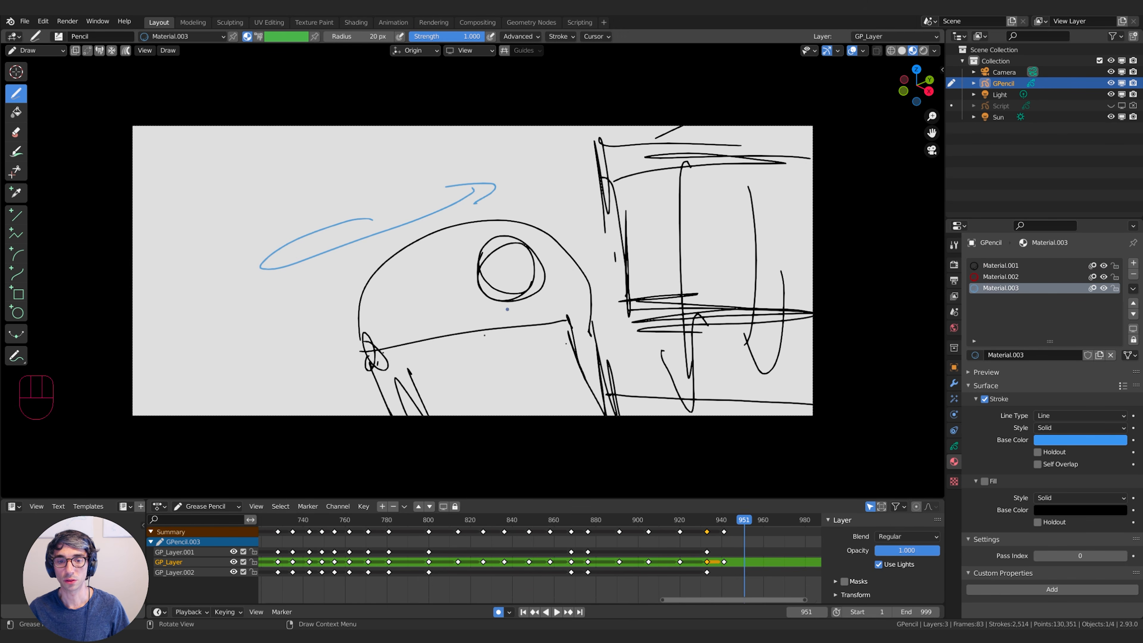
click(1002, 265)
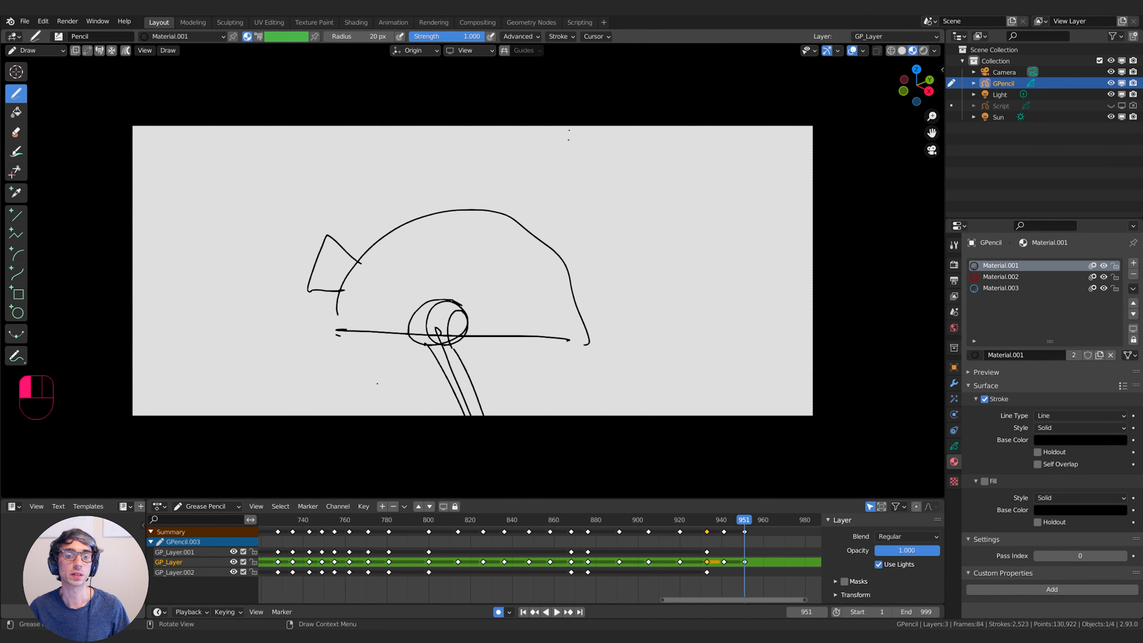
drag(570, 132, 561, 223)
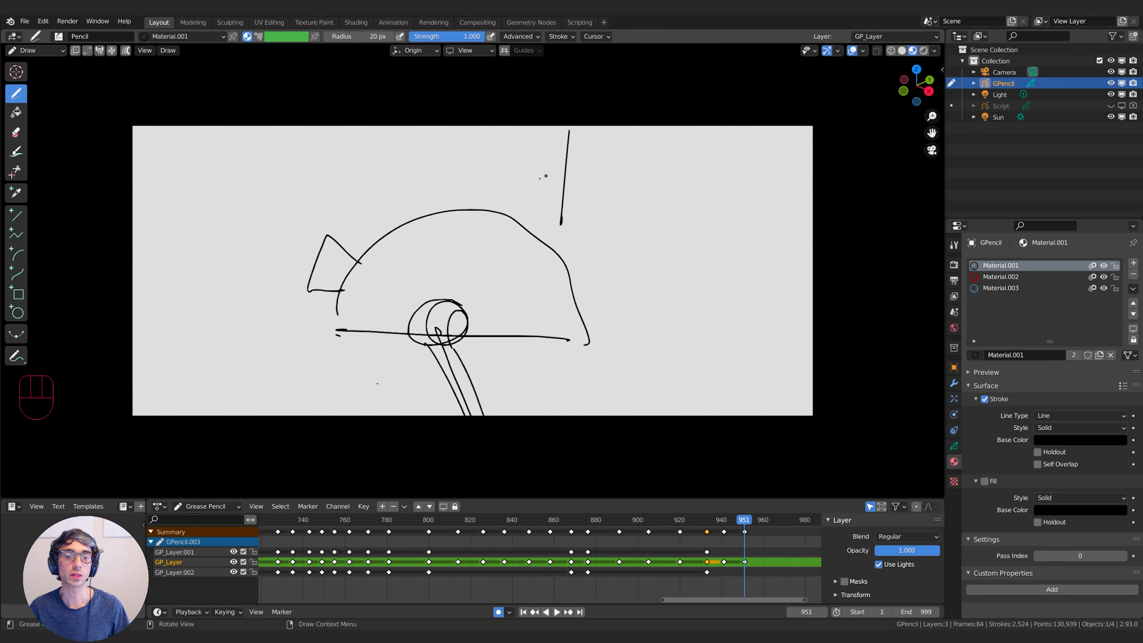
mouse_move(498, 133)
mouse_down()
mouse_move(498, 213)
mouse_move(534, 211)
mouse_up()
drag(534, 211, 767, 163)
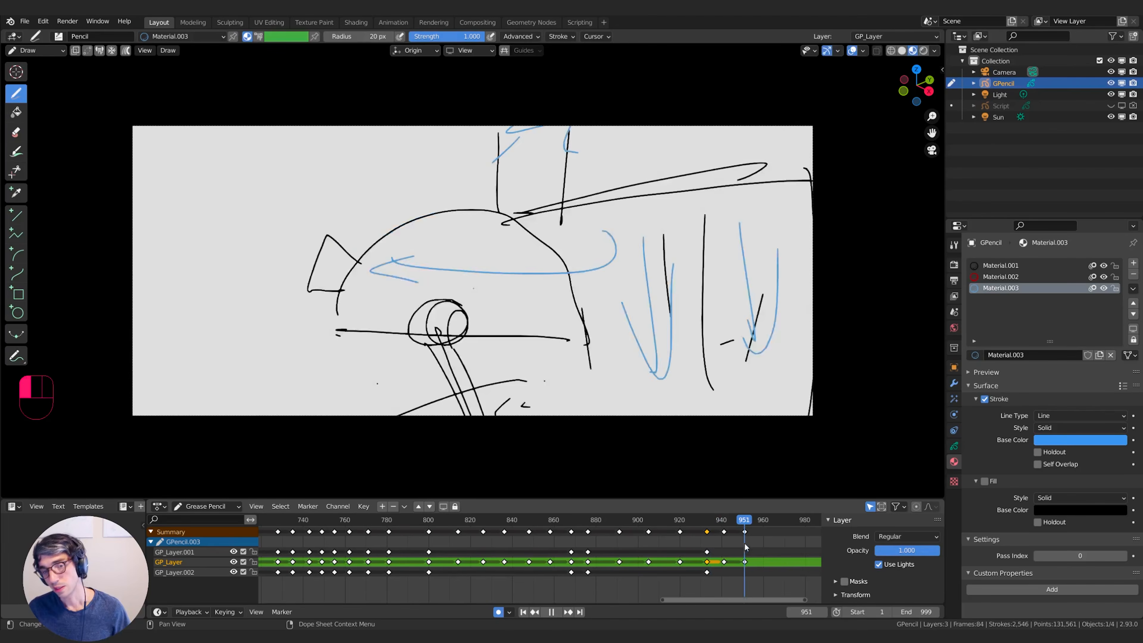
Scrub back from frame 959 and play the gate sequence to check its timing
mouse_move(744, 543)
mouse_down()
mouse_move(759, 545)
mouse_move(718, 544)
mouse_move(760, 539)
mouse_up()
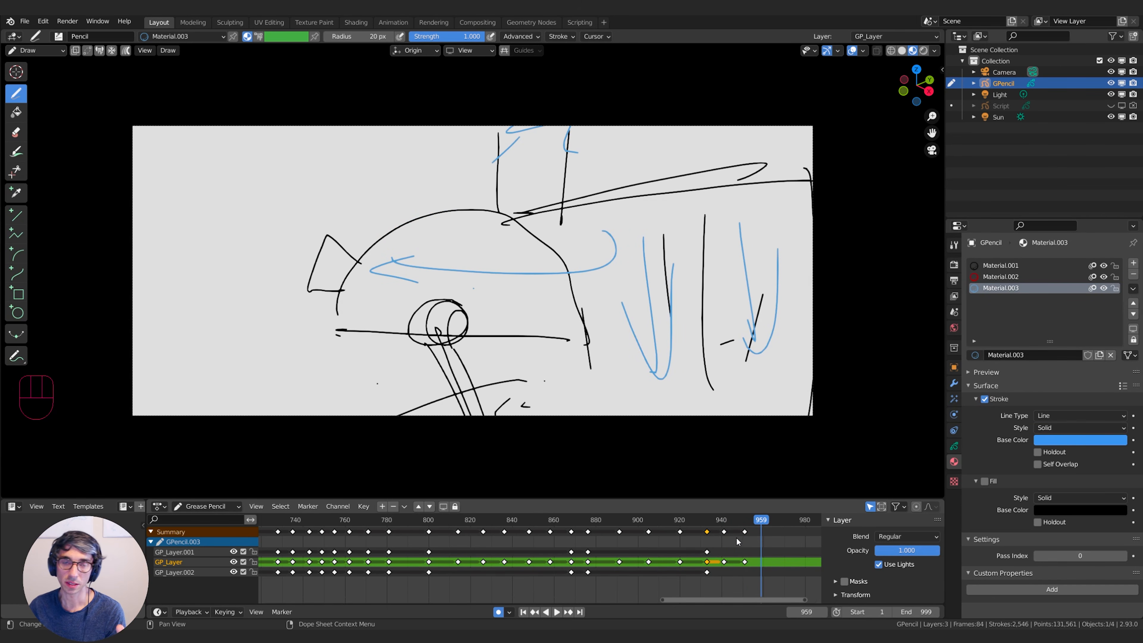
mouse_move(753, 523)
mouse_down()
mouse_move(647, 526)
mouse_move(723, 522)
mouse_move(749, 511)
mouse_move(667, 535)
mouse_move(739, 500)
mouse_move(696, 518)
mouse_move(585, 523)
mouse_up()
key(space)
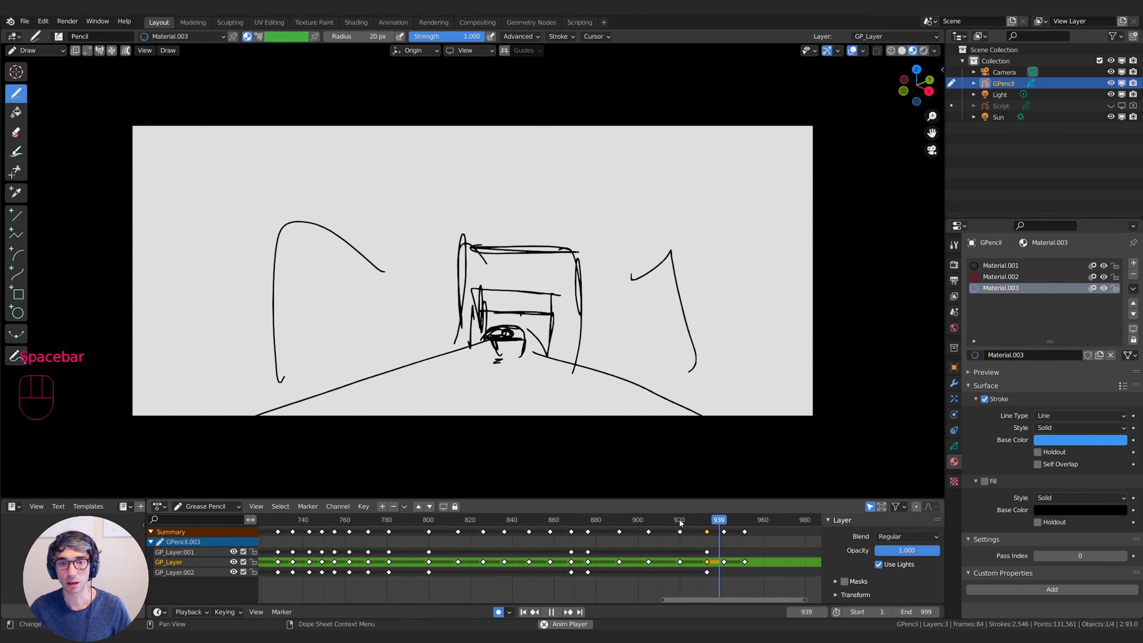
key(space)
Shift the keyframes at frames 941 and 951 later on the timeline and replay the gate sequence
click(724, 532)
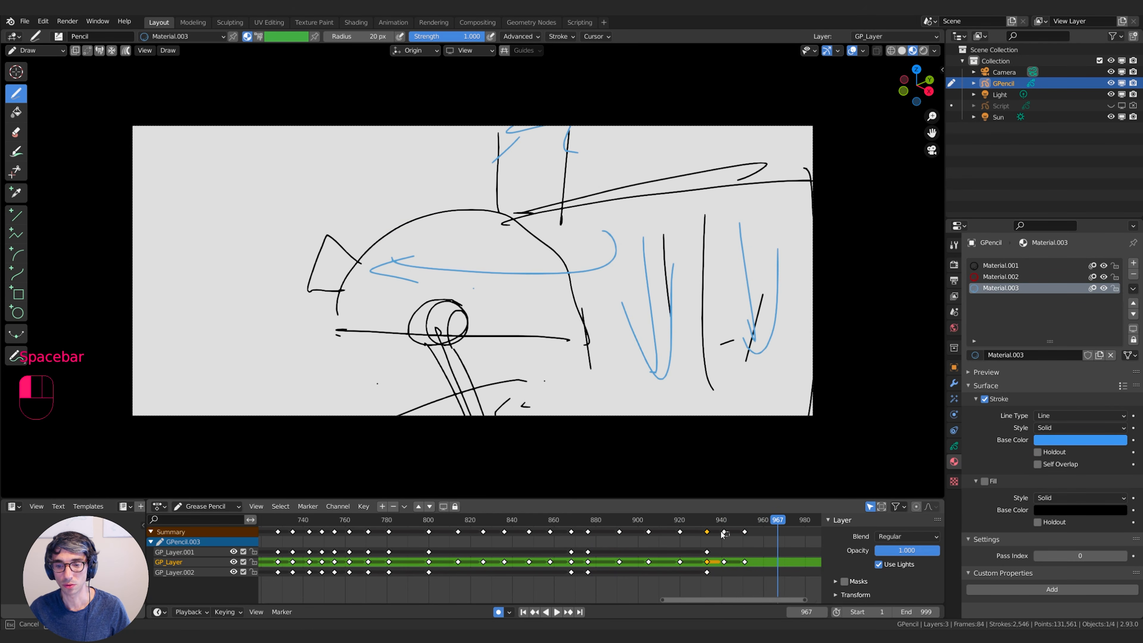
shift+click(746, 533)
key(g)
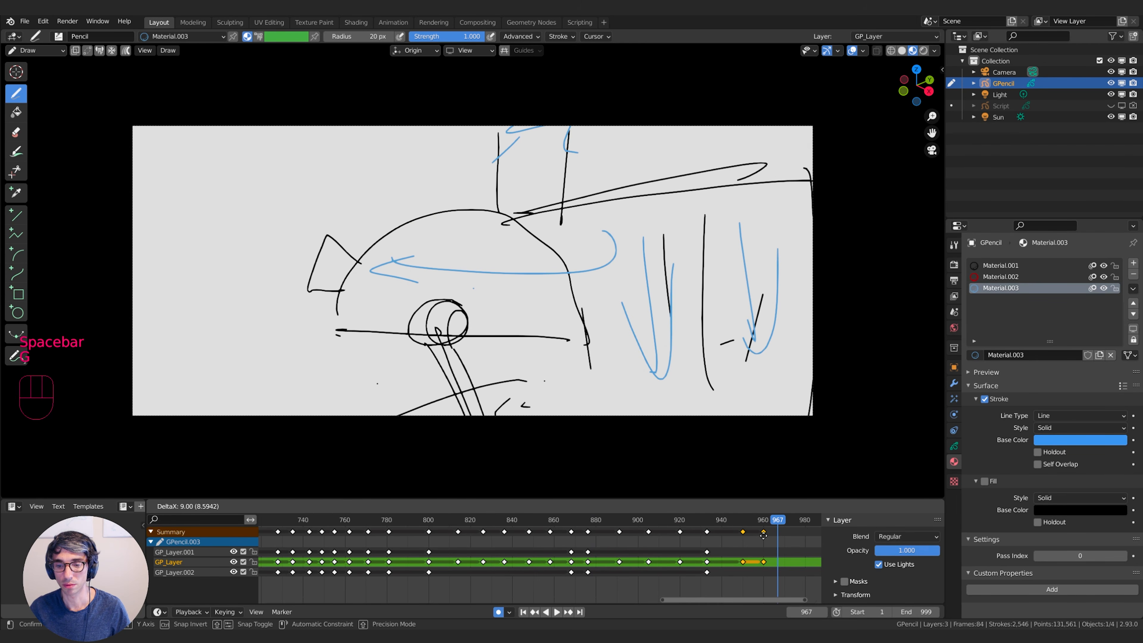
click(777, 533)
click(676, 522)
key(space)
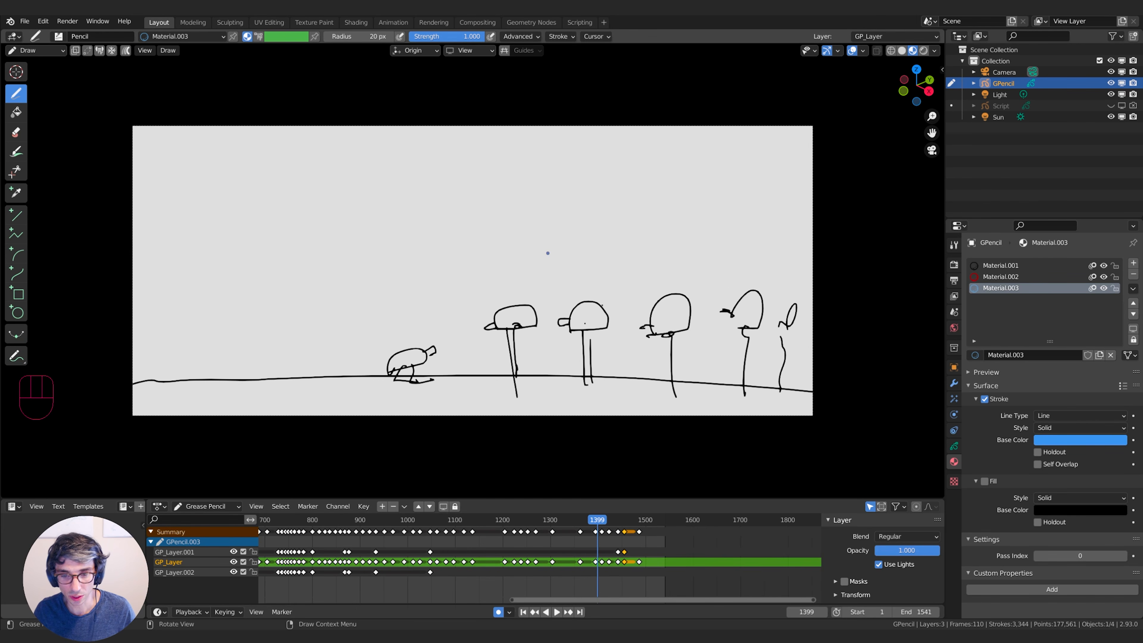
Undo the stray blue stroke at frame 1399 and play the storyboard through to the closing Fin drawing
drag(622, 333, 631, 346)
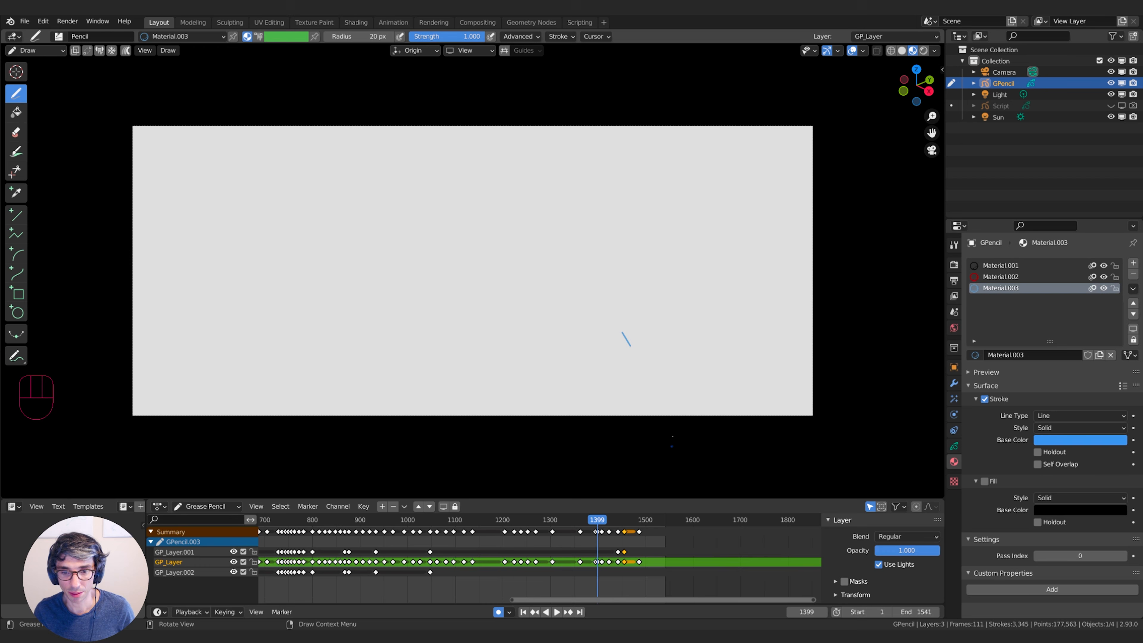
key(ctrl+z)
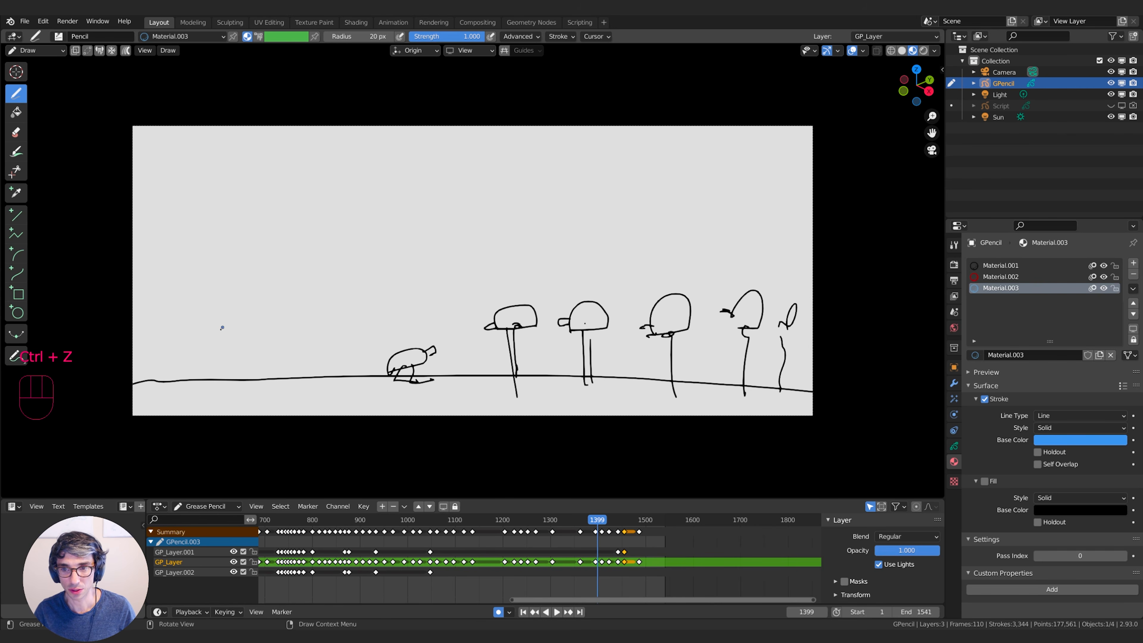
key(space)
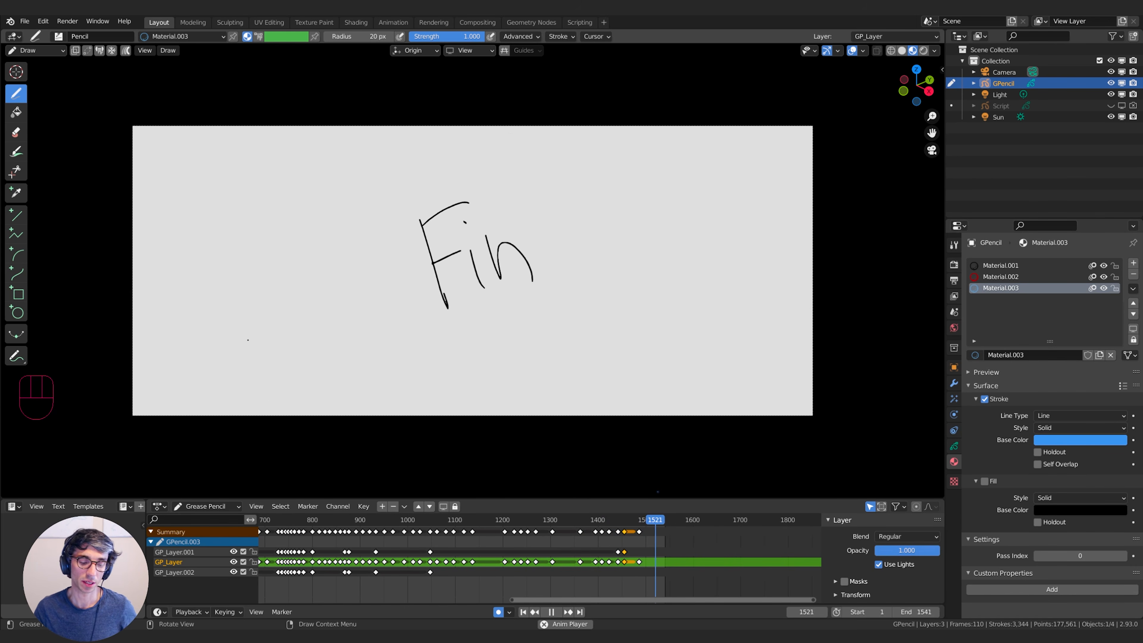
key(space)
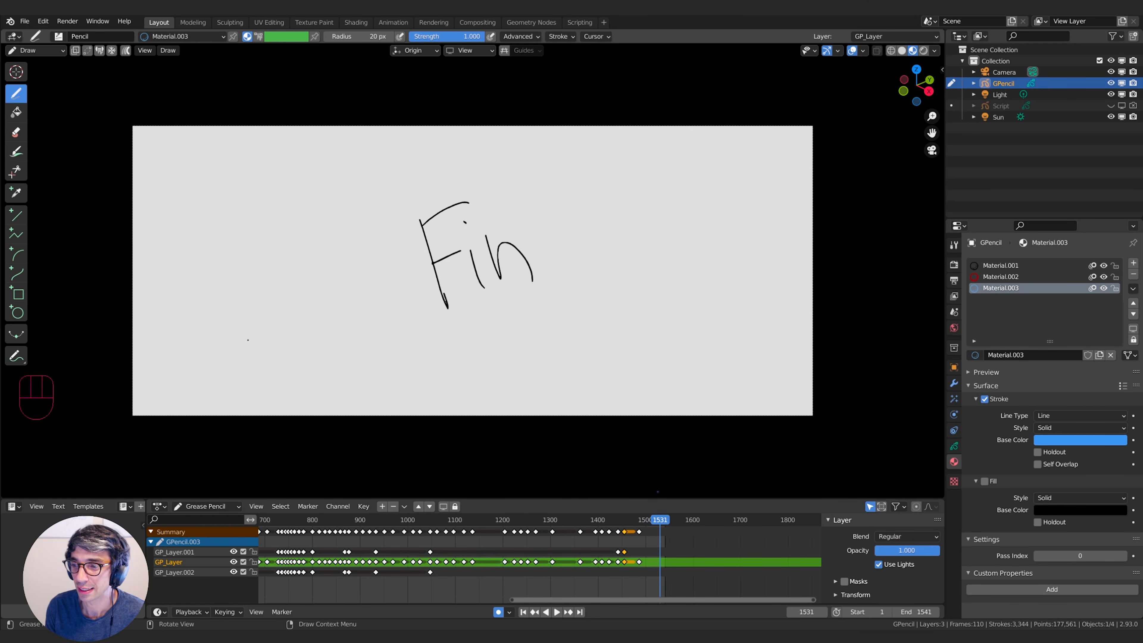
Save the file and scrub the timeline back to the drawing at frame 1214
key(ctrl+s)
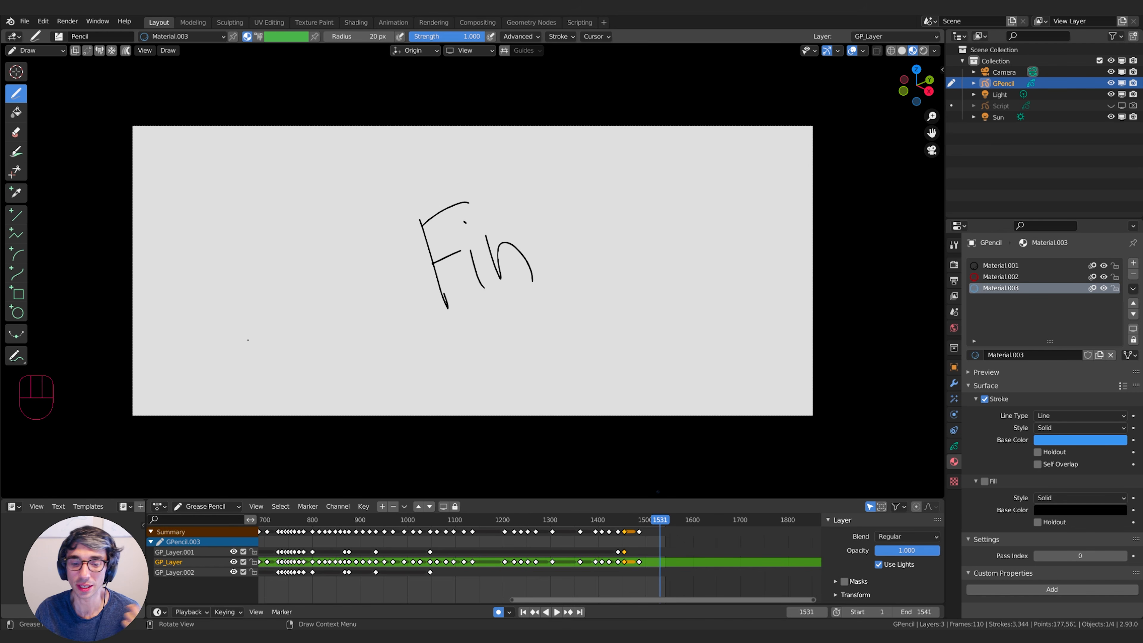
mouse_move(524, 521)
mouse_down()
mouse_move(482, 521)
mouse_move(503, 521)
mouse_up()
mouse_move(501, 522)
mouse_down()
mouse_move(525, 522)
mouse_move(466, 524)
mouse_move(511, 525)
mouse_up()
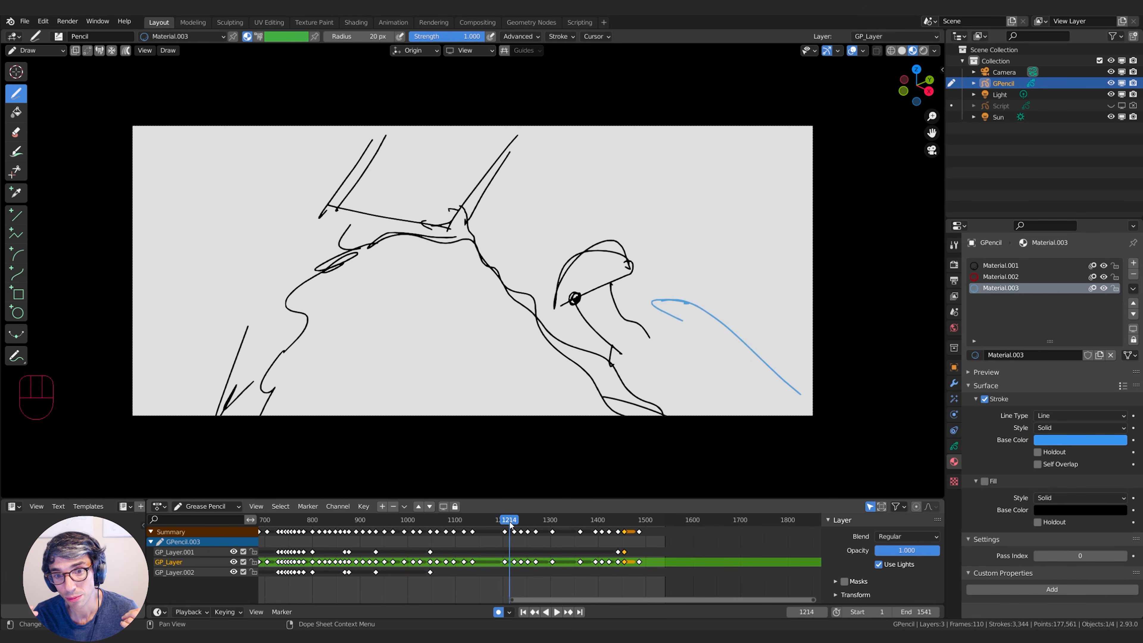